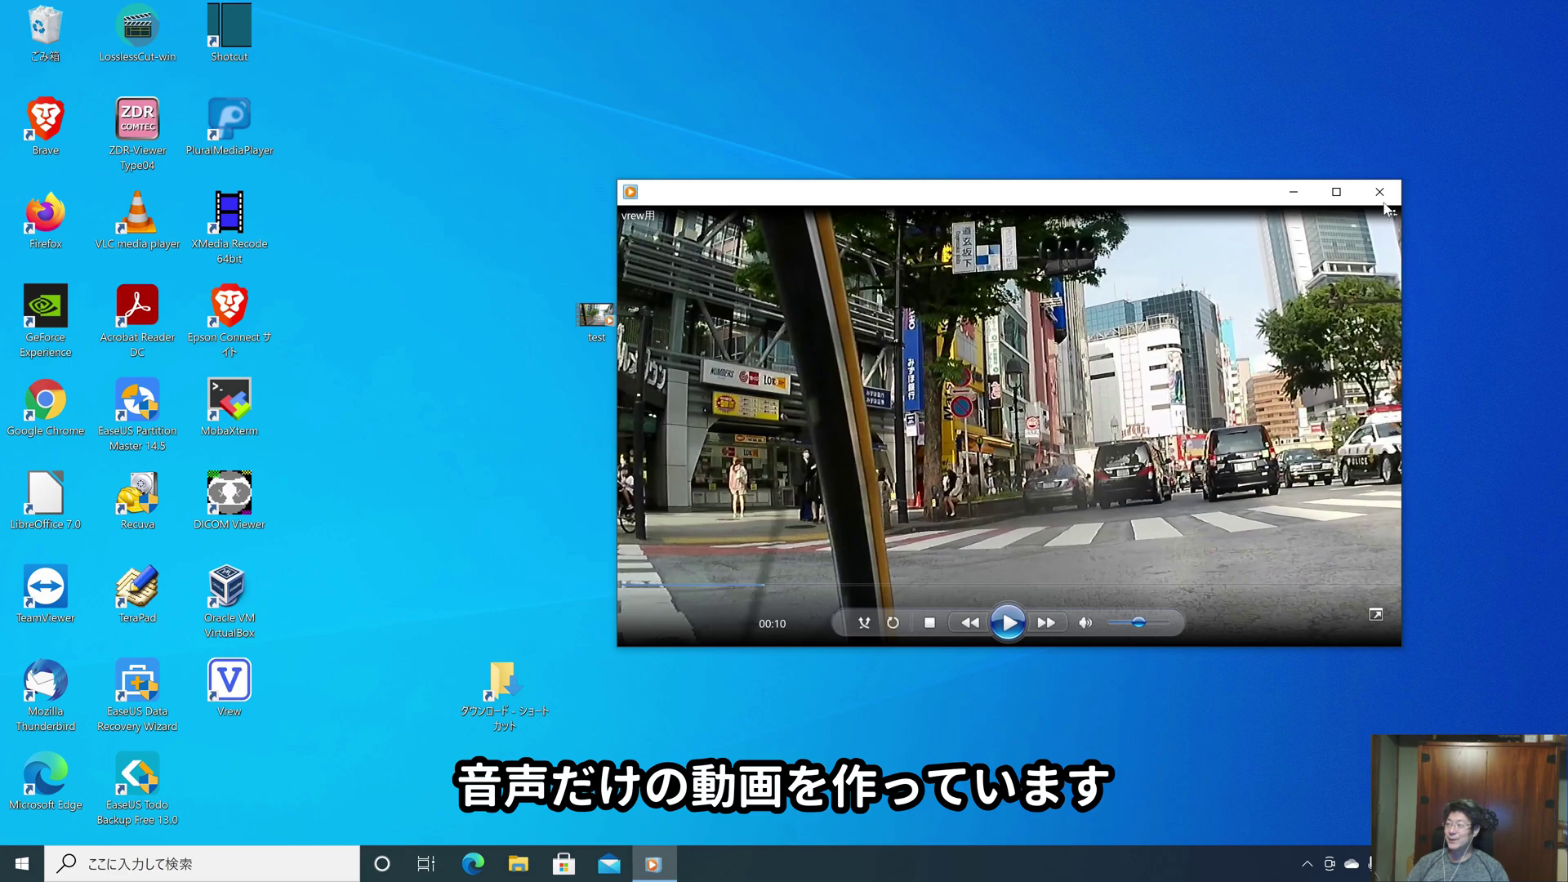
Close the video player, open Vrew, and dismiss its login prompt without logging in
{"action": "left_click", "coordinate": [1379, 191]}
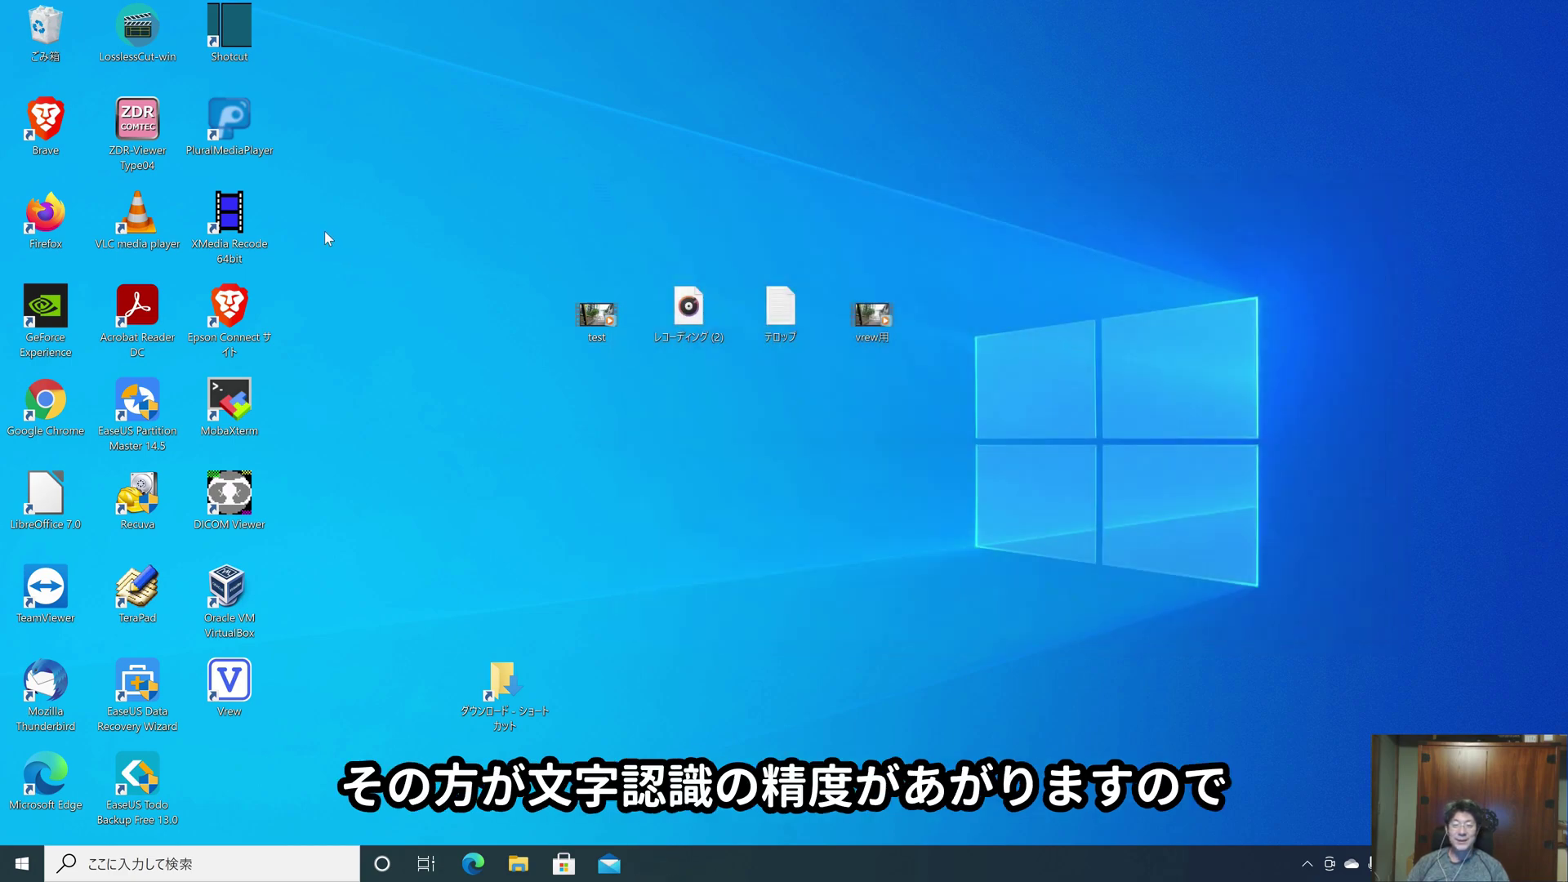
{"action": "double_click", "coordinate": [228, 693]}
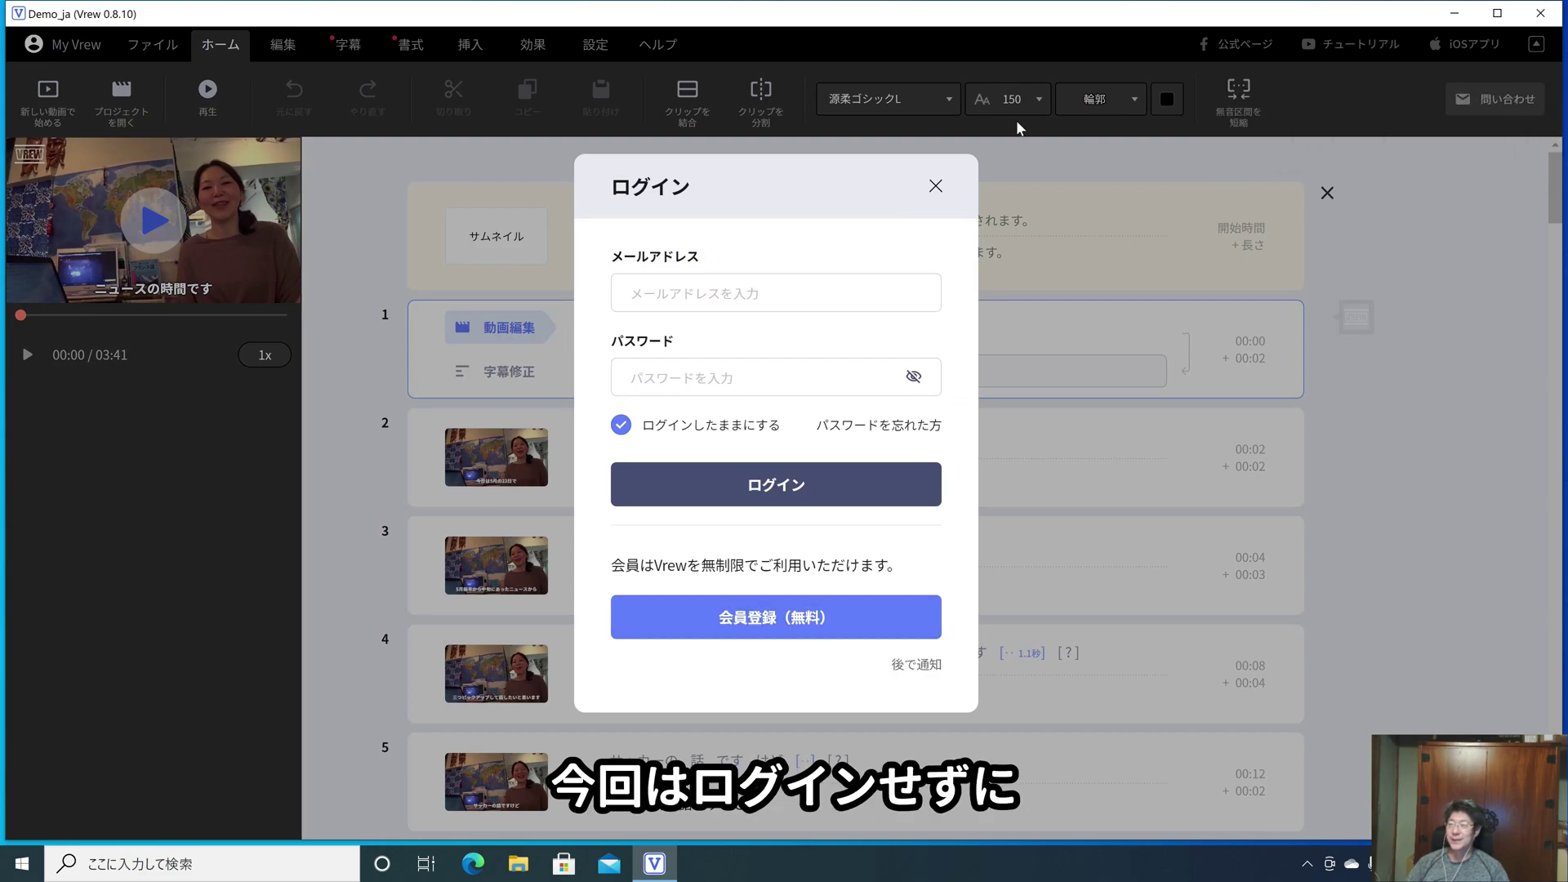
{"action": "left_click", "coordinate": [936, 186]}
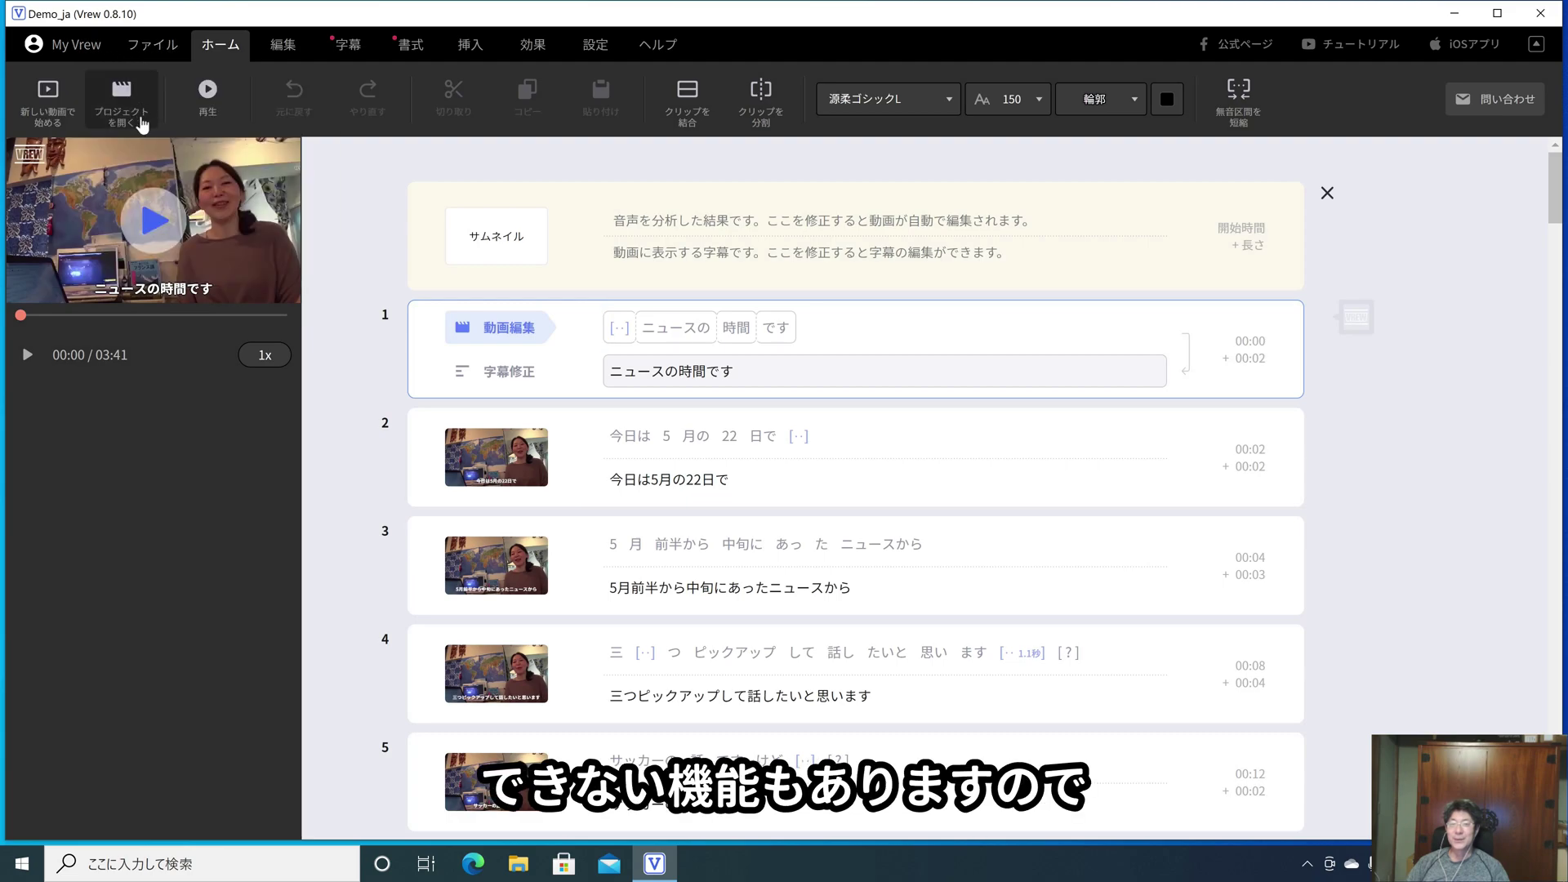
Start a new project from the desktop video vrew用 with Japanese as the speech recognition language
{"action": "left_click", "coordinate": [61, 121]}
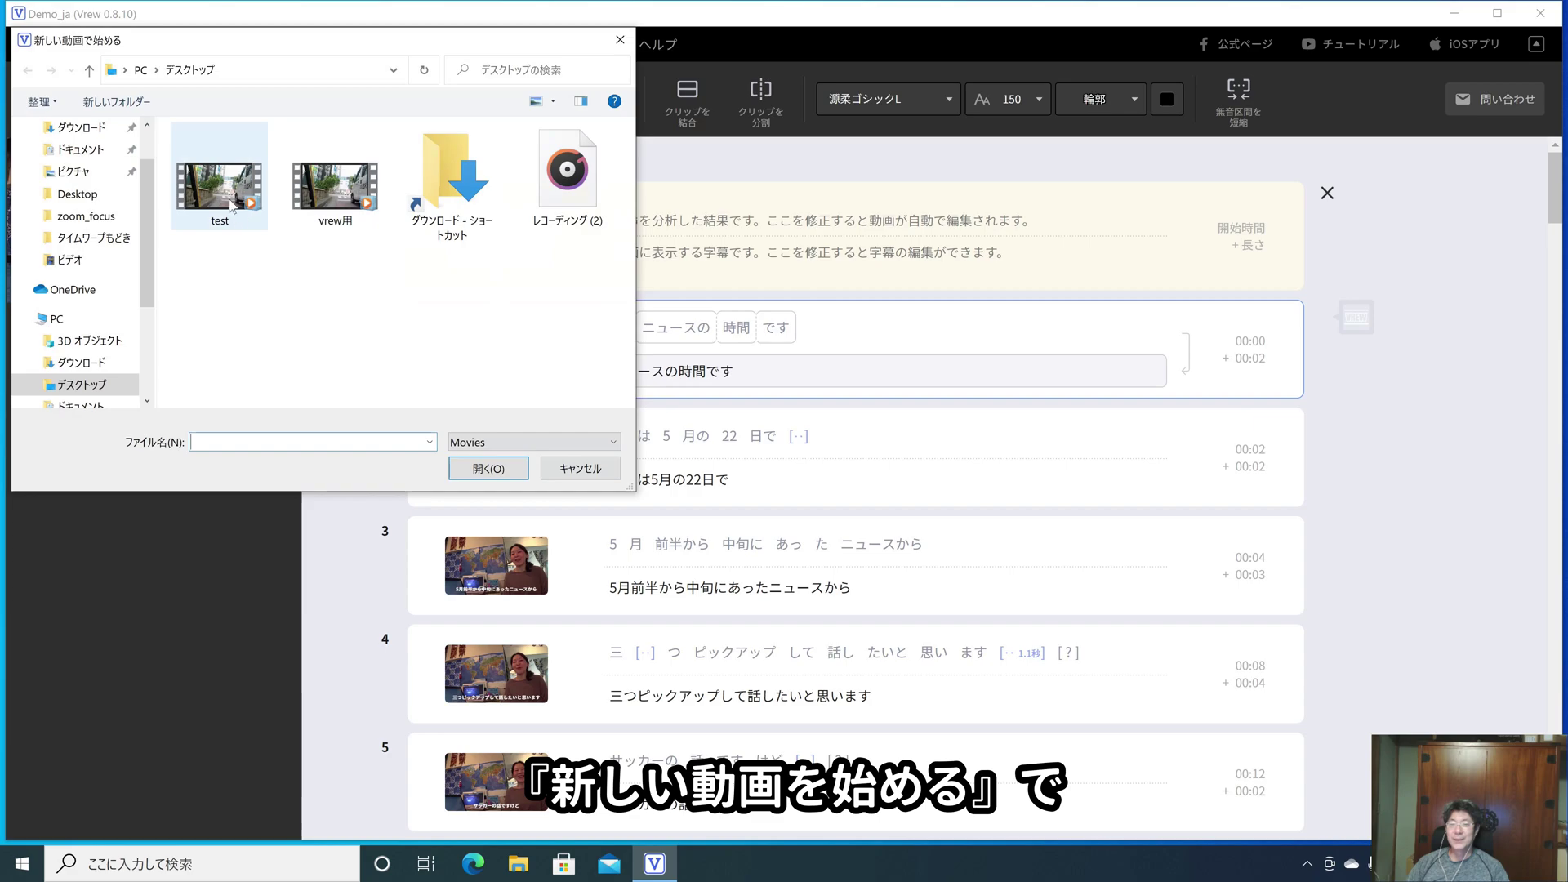
{"action": "double_click", "coordinate": [336, 190]}
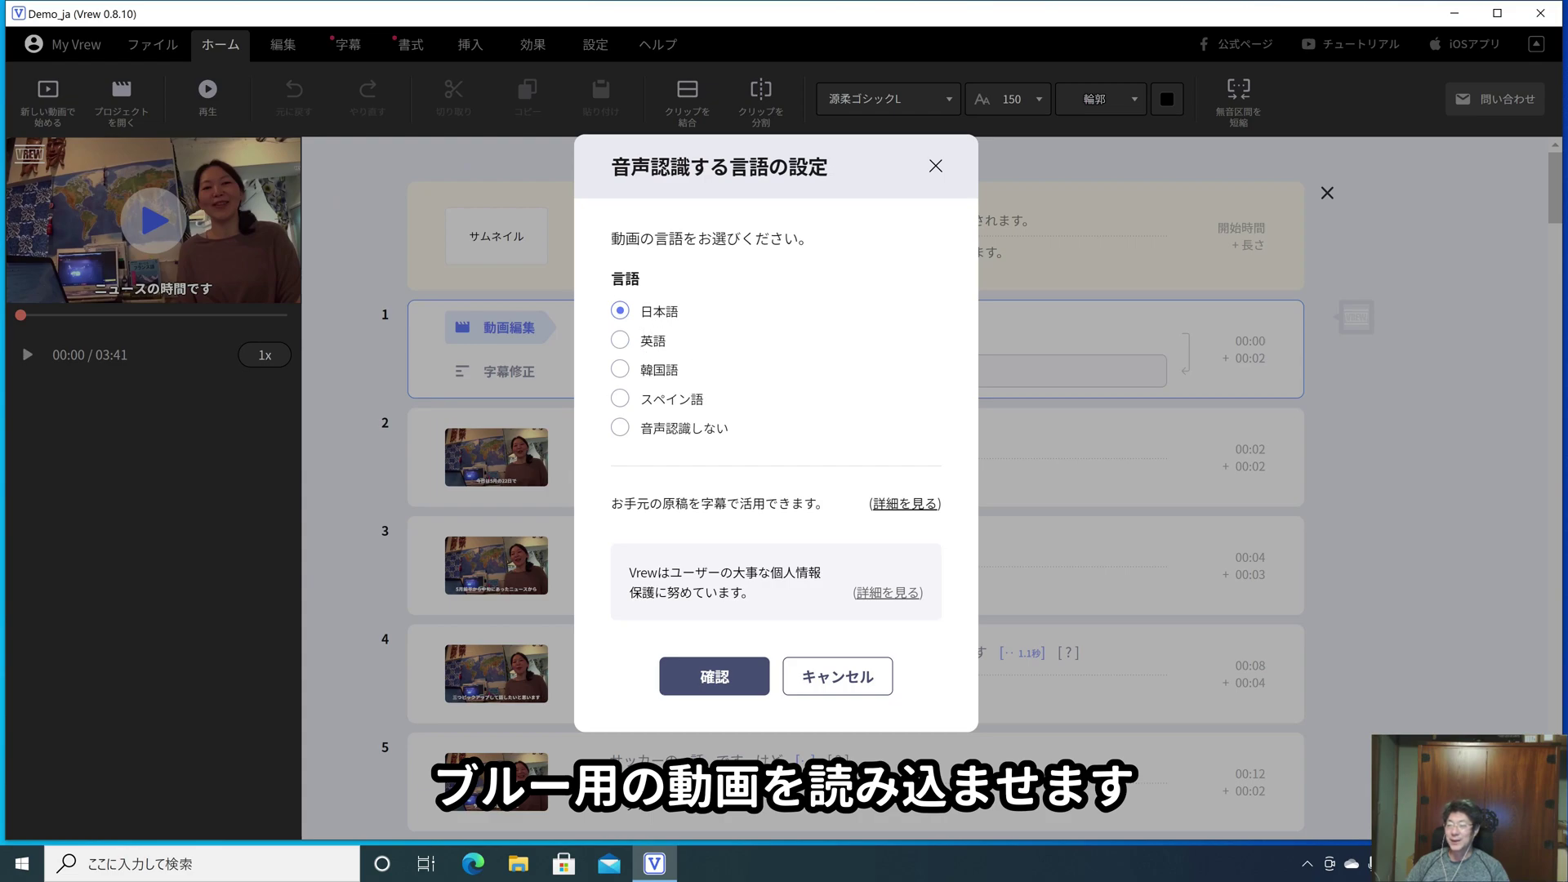
{"action": "left_click", "coordinate": [714, 678]}
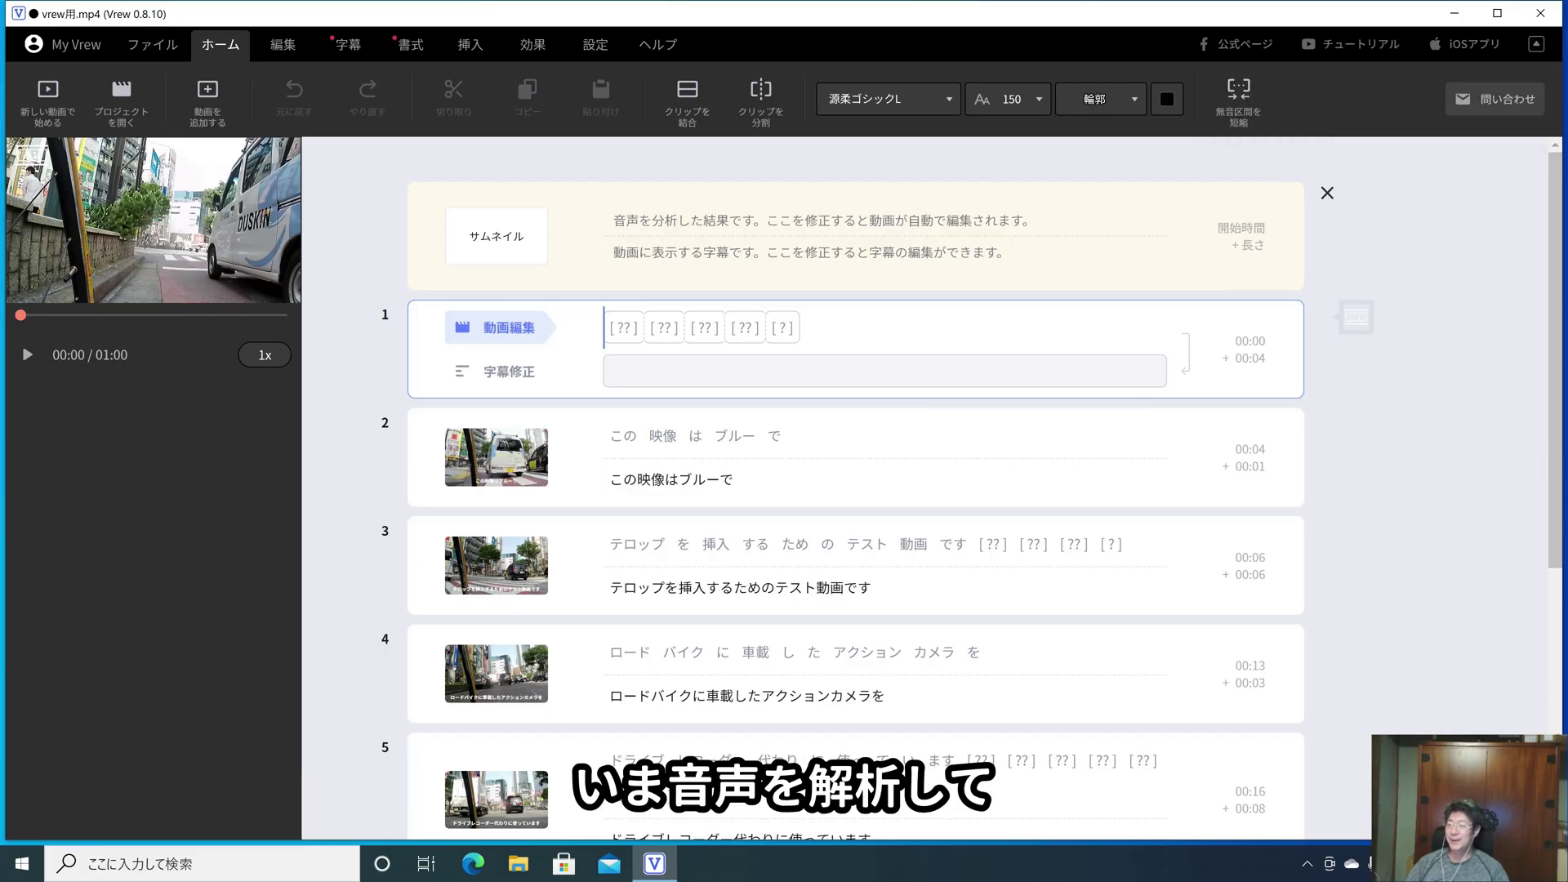
Correct the subtitle of clip 2 to read "この映像はVrewで"
{"action": "left_click_drag", "start_coordinate": [1551, 415], "coordinate": [1513, 482]}
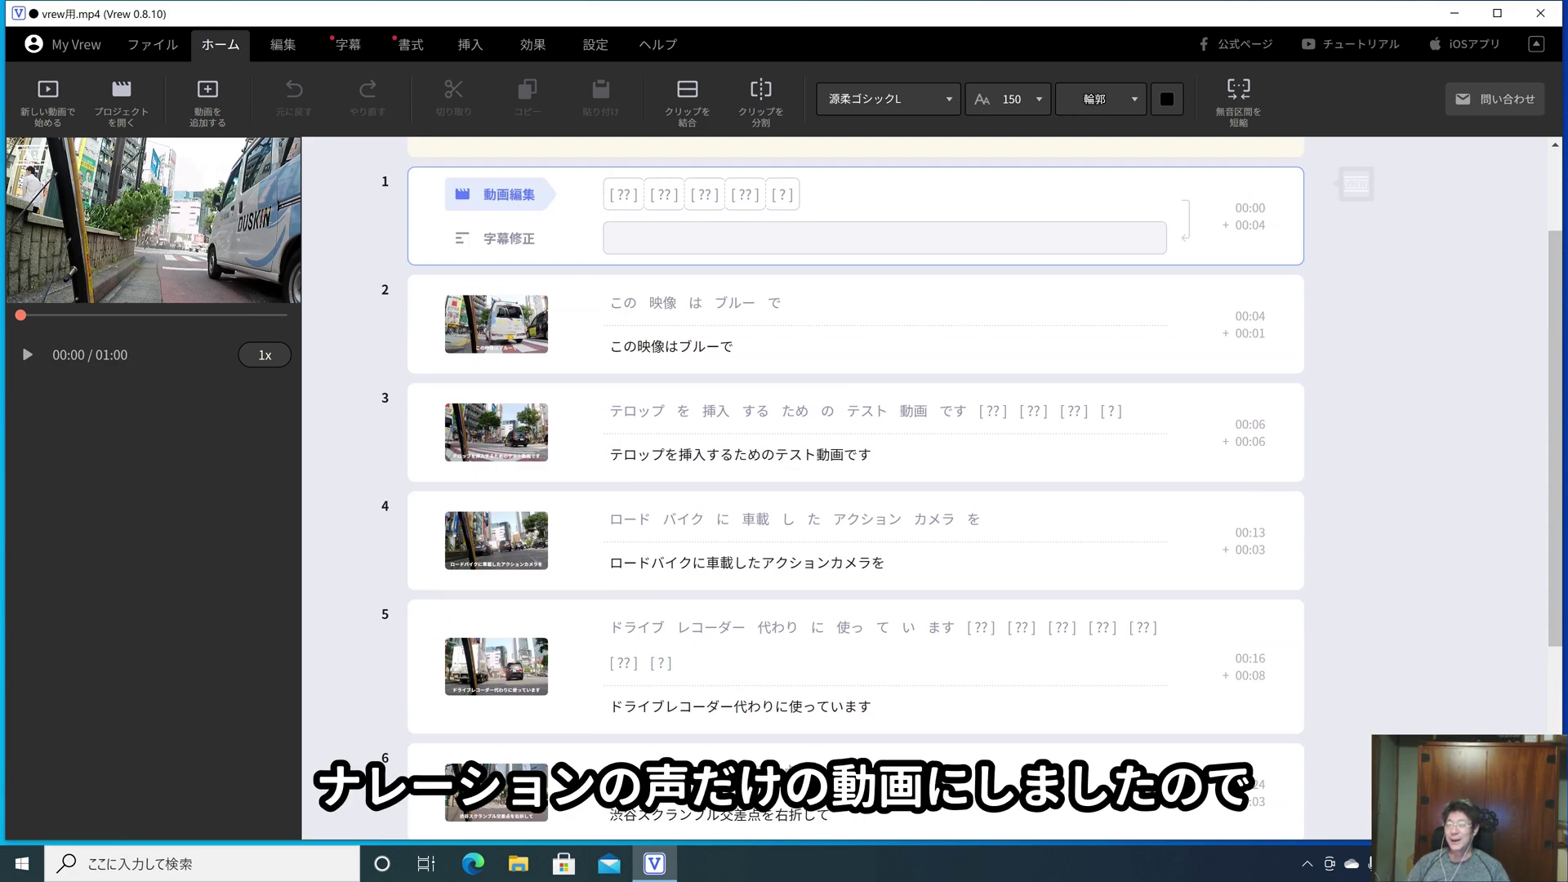
{"action": "scroll", "coordinate": [813, 508], "scroll_direction": "down", "scroll_amount": 3}
{"action": "scroll", "coordinate": [855, 490], "scroll_direction": "up", "scroll_amount": 3}
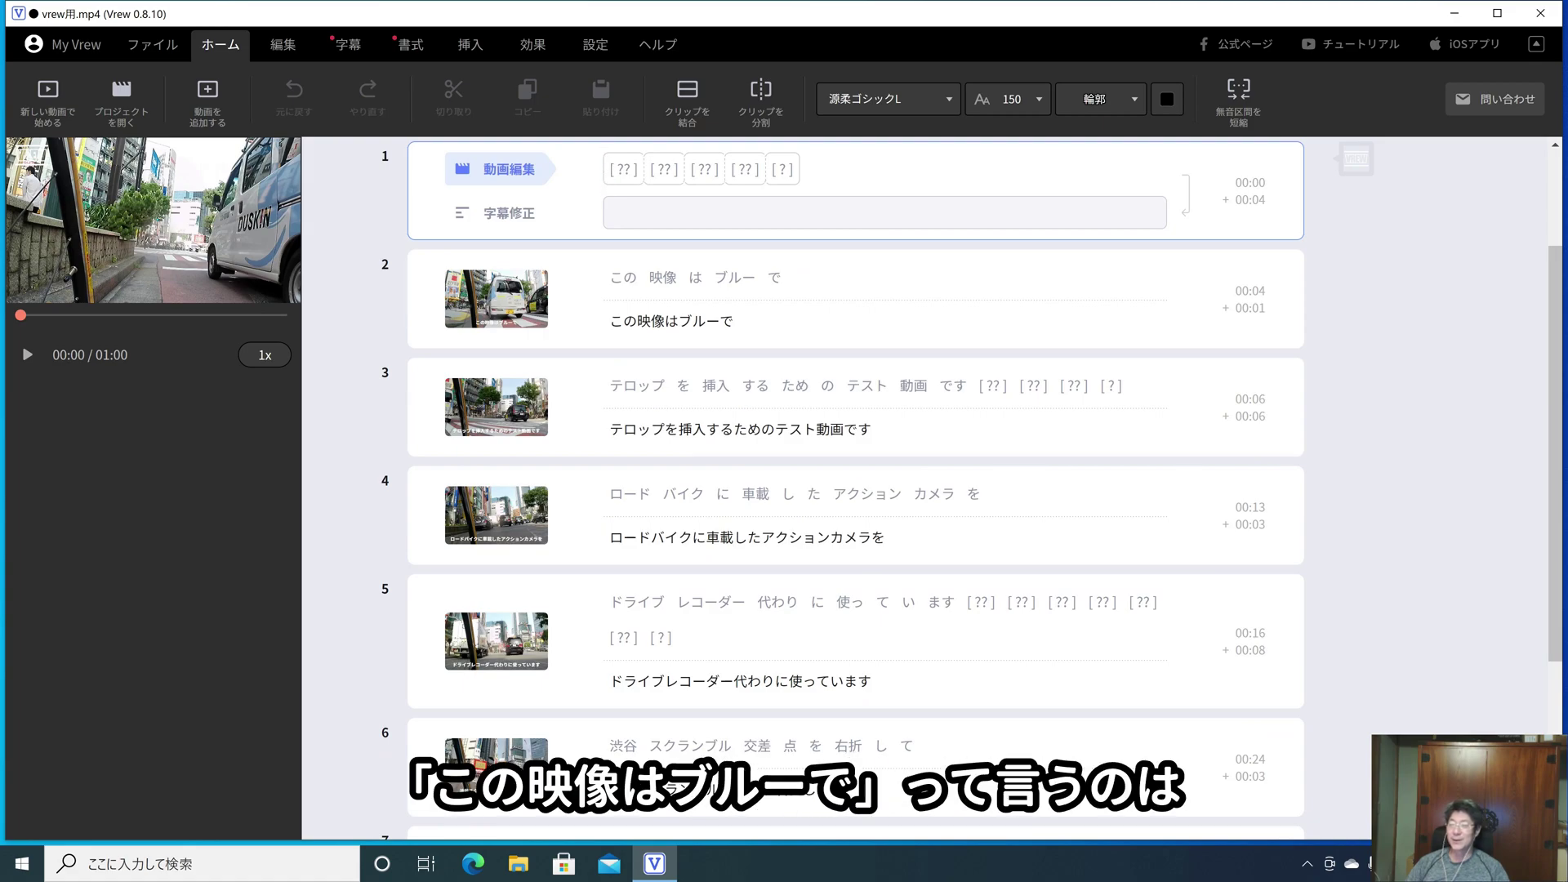
{"action": "left_click", "coordinate": [728, 321]}
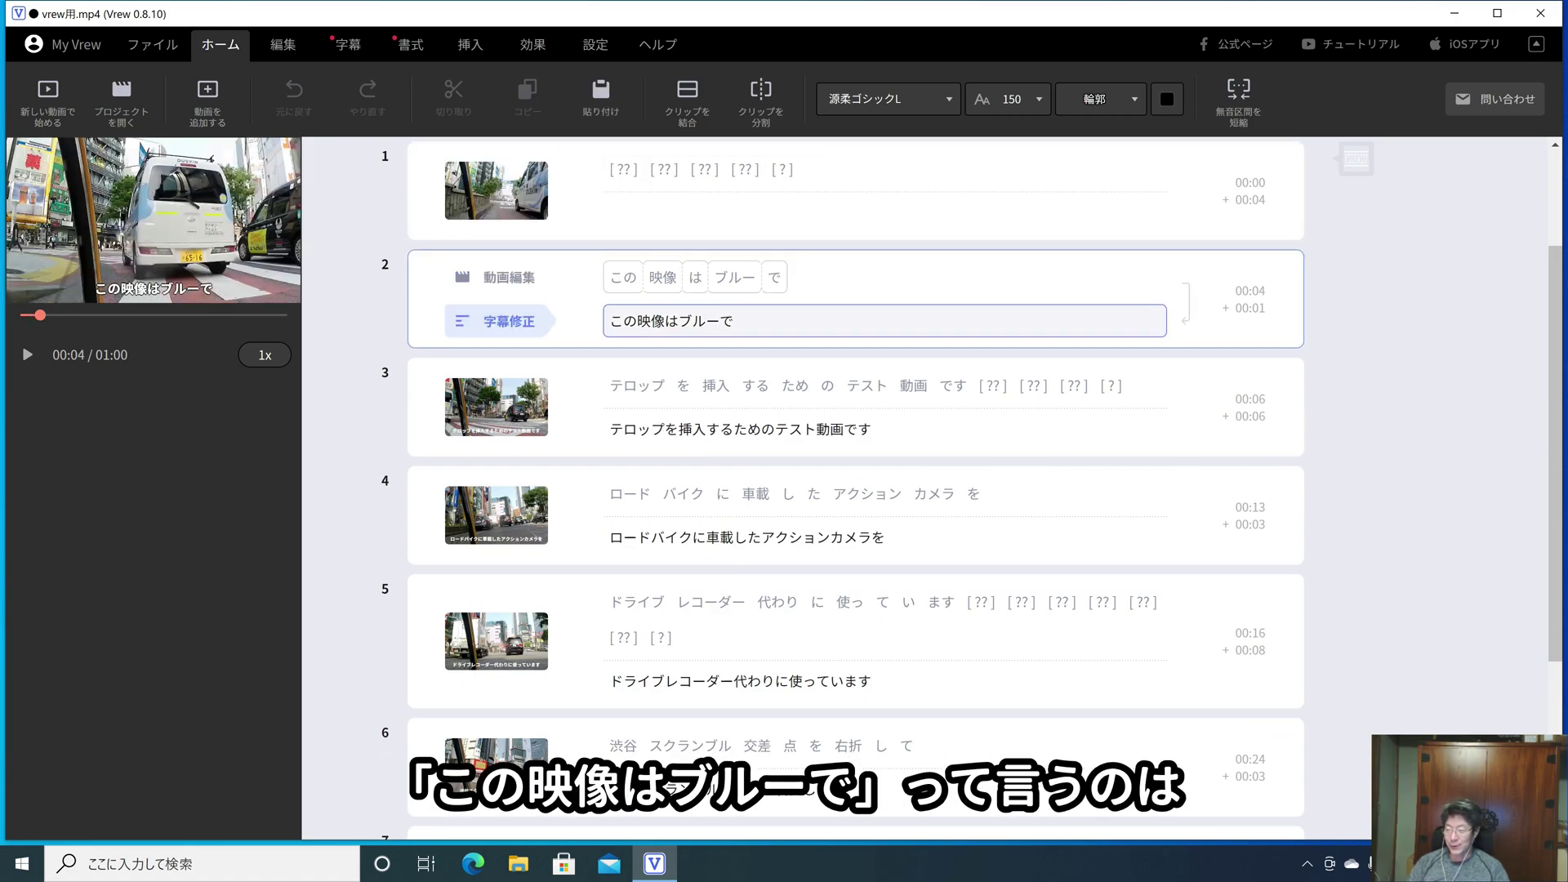
{"action": "key", "text": "BackSpace"}
{"action": "key", "text": "BackSpace"}
{"action": "key", "text": "BackSpace"}
{"action": "type", "text": "Vrew"}
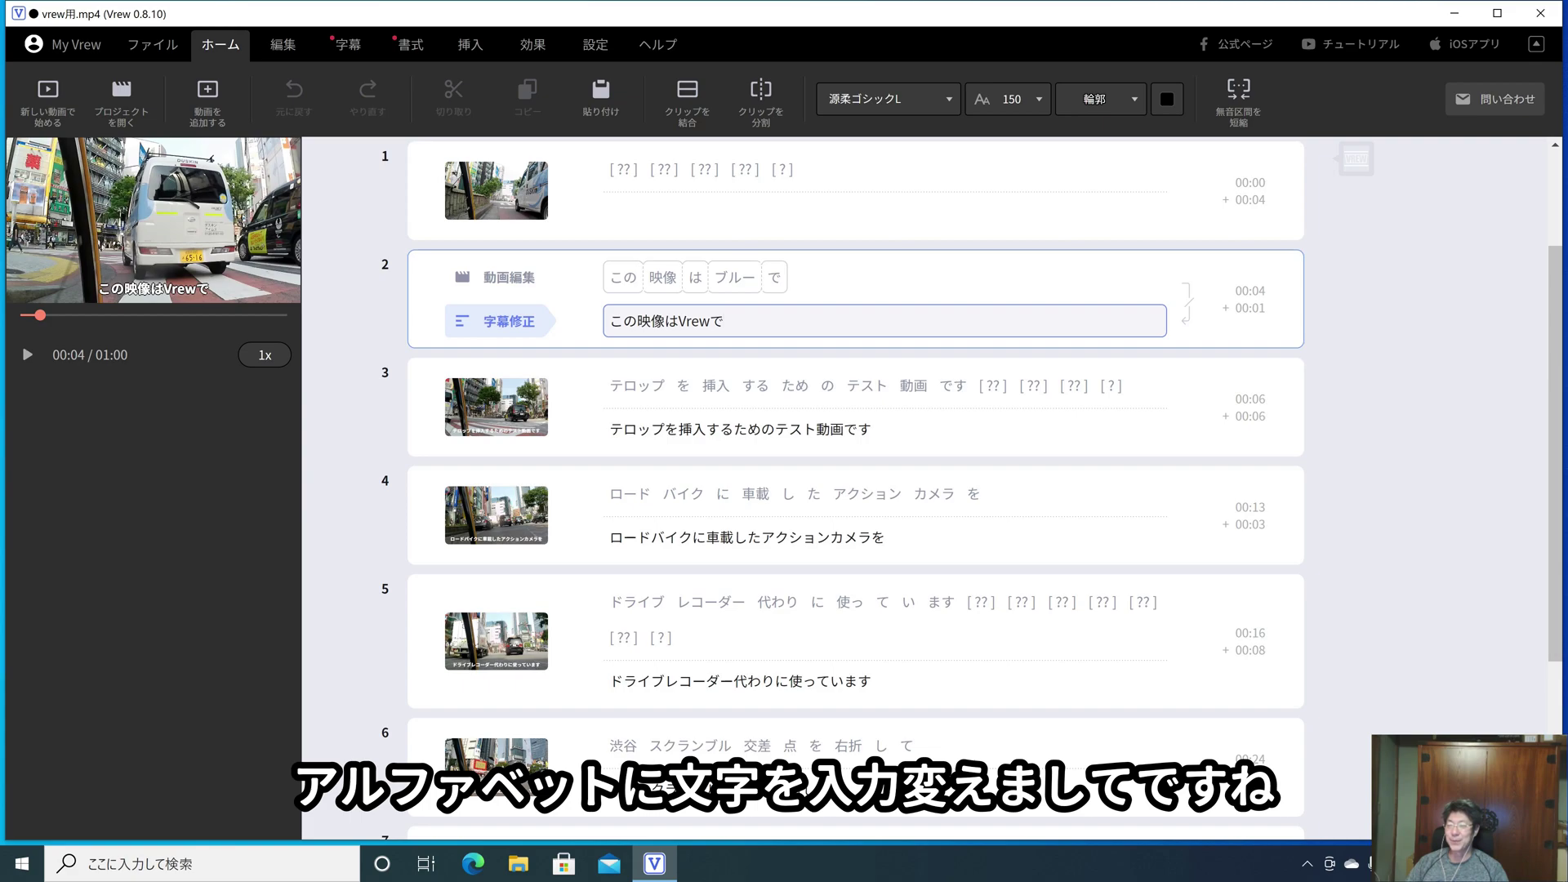
Correct the subtitle of clip 7 to read "公園通りから神宮通りに向かっている"
{"action": "scroll", "coordinate": [856, 490], "scroll_direction": "down", "scroll_amount": 3}
{"action": "left_click", "coordinate": [637, 622]}
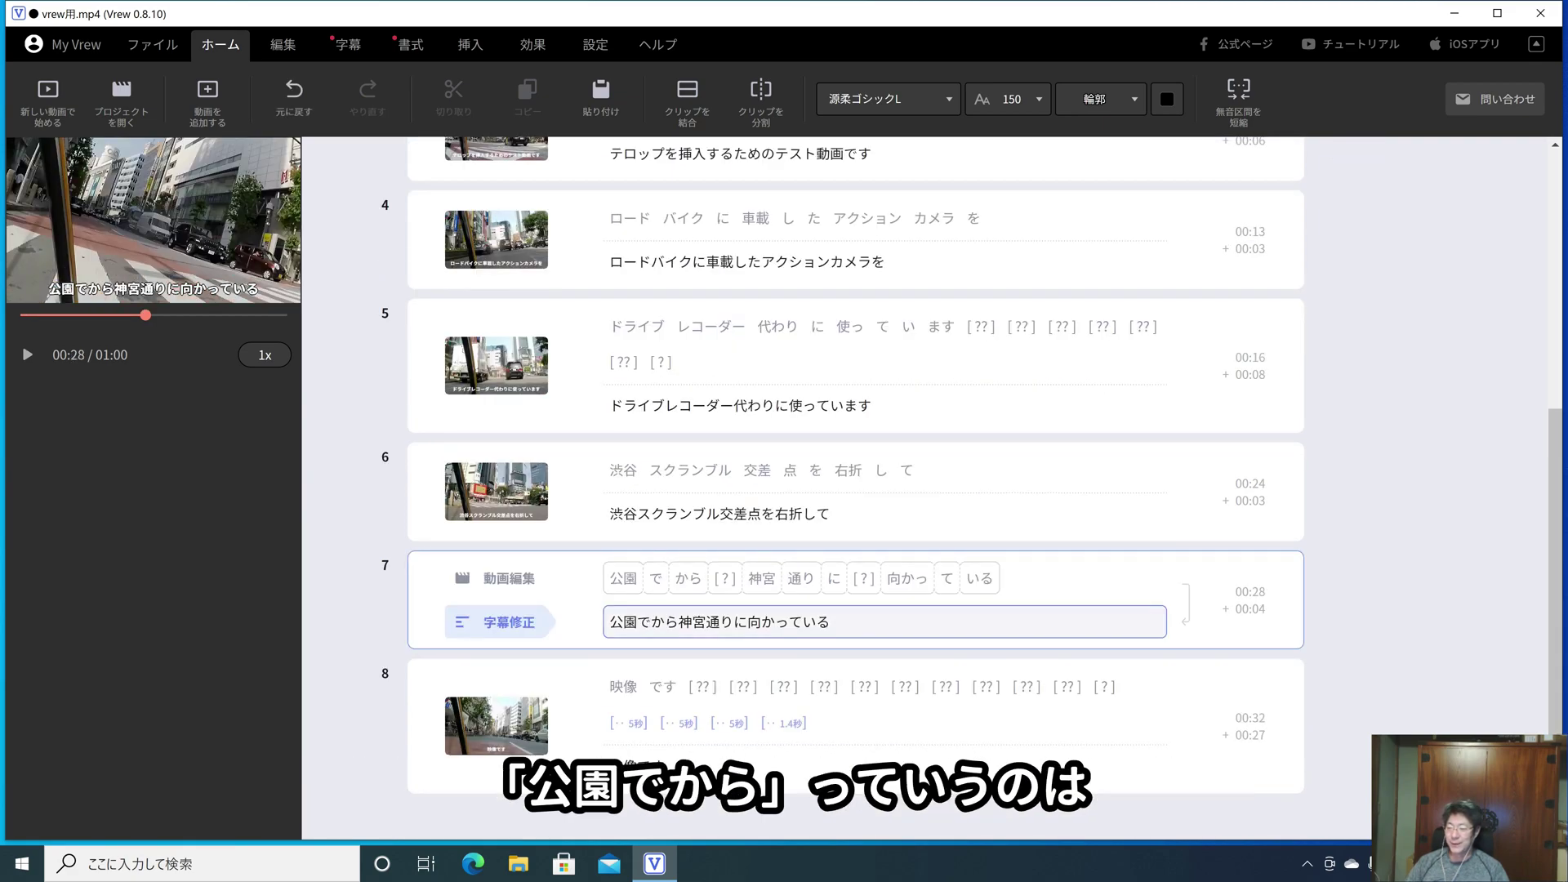
{"action": "key", "text": "BackSpace"}
{"action": "type", "text": "通り"}
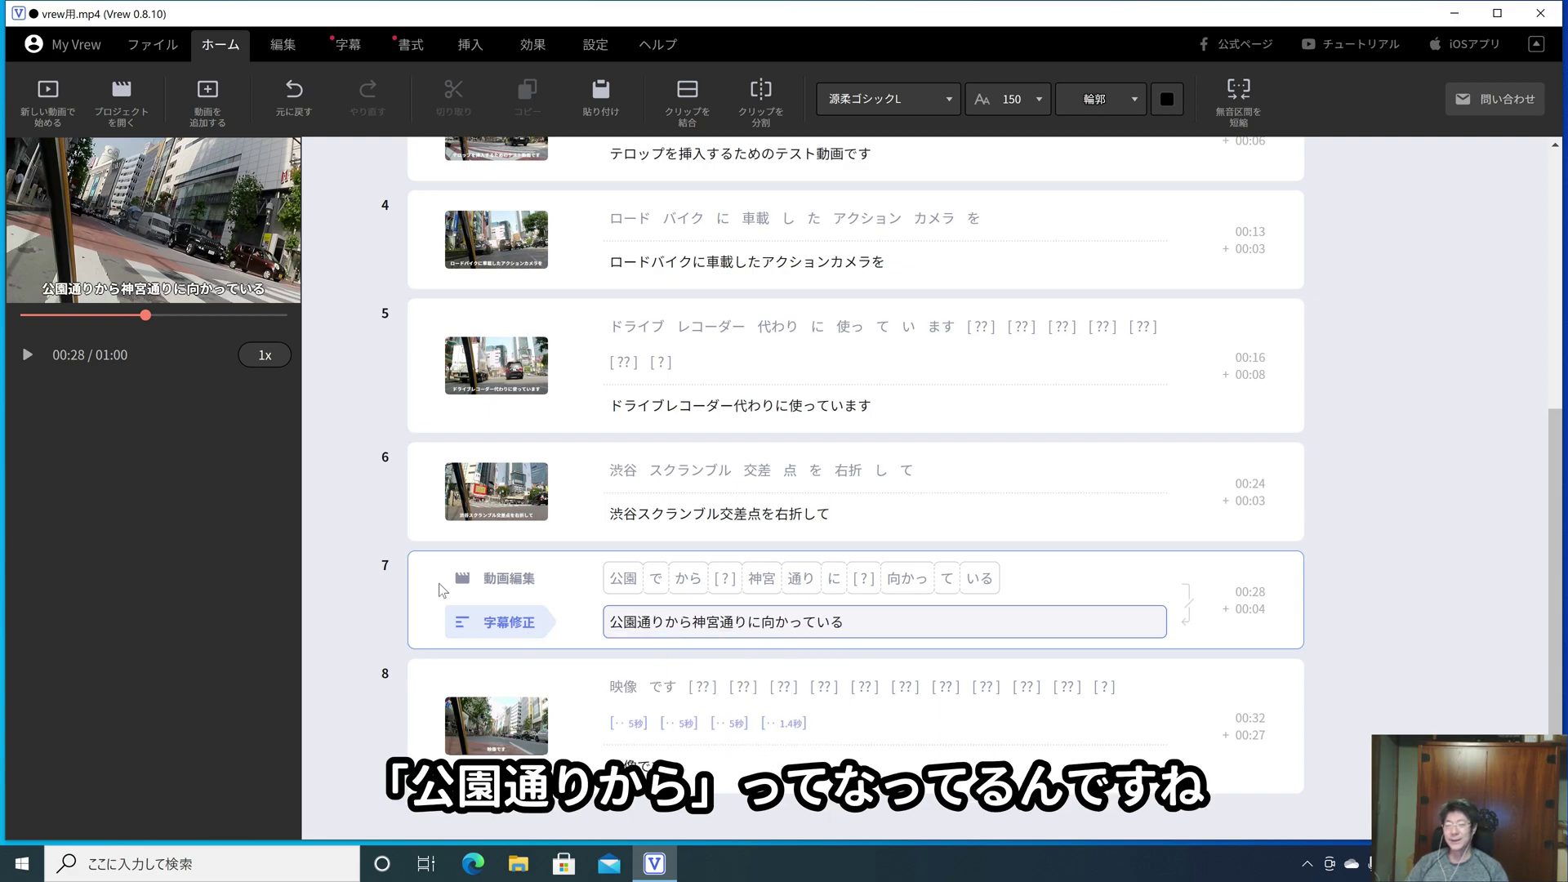
Select clip 7 and play it back to check its narration against the corrected subtitle, pausing before the clip ends
{"action": "left_click", "coordinate": [1179, 585]}
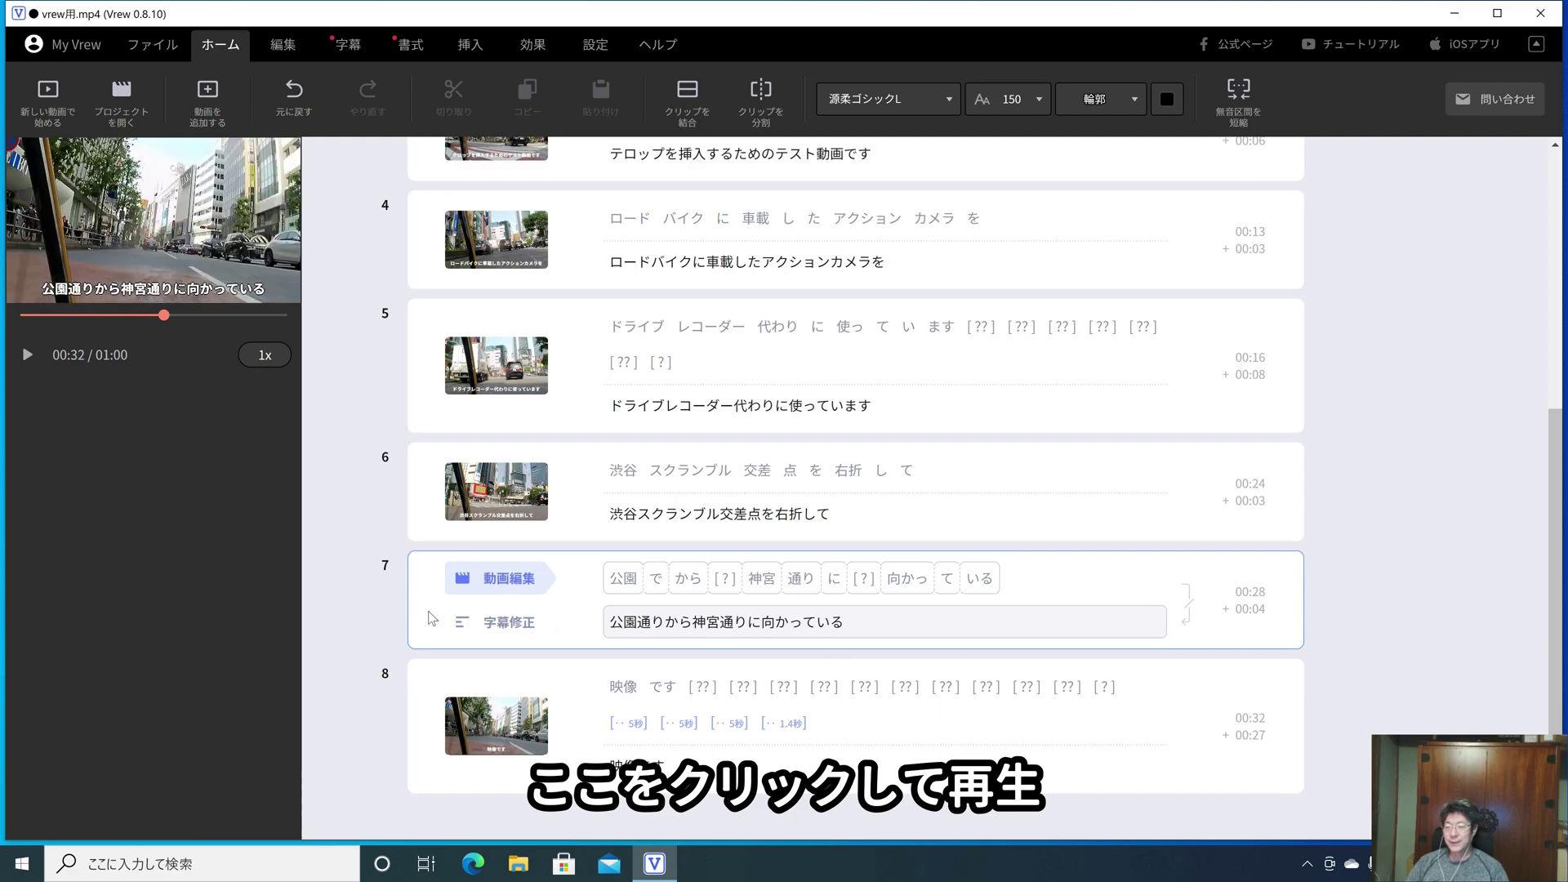
{"action": "left_click", "coordinate": [431, 627]}
{"action": "left_click", "coordinate": [28, 355]}
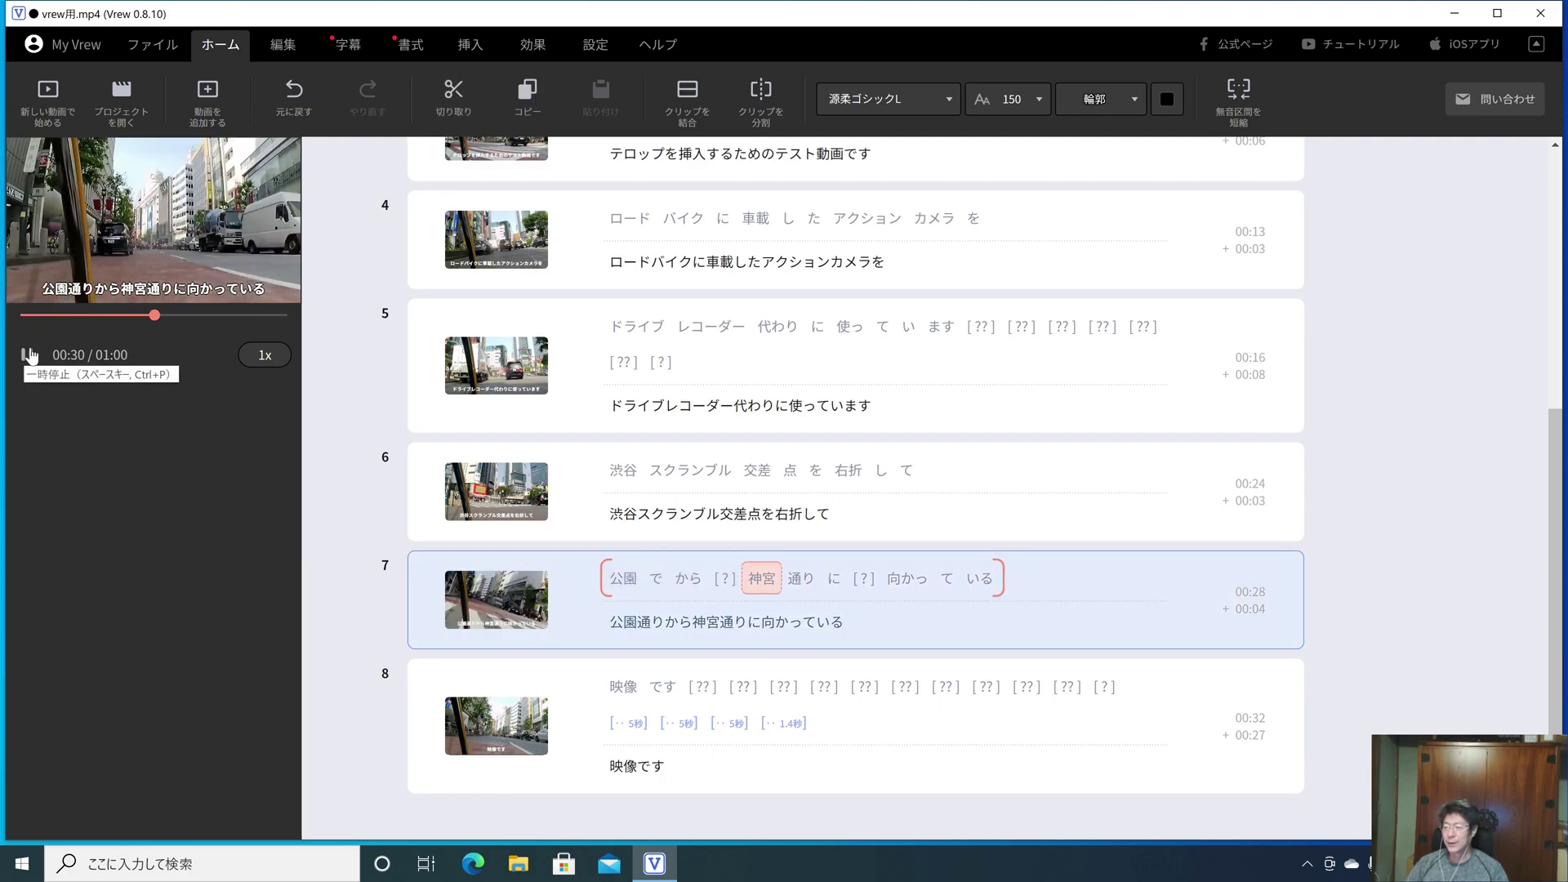
{"action": "left_click", "coordinate": [29, 355]}
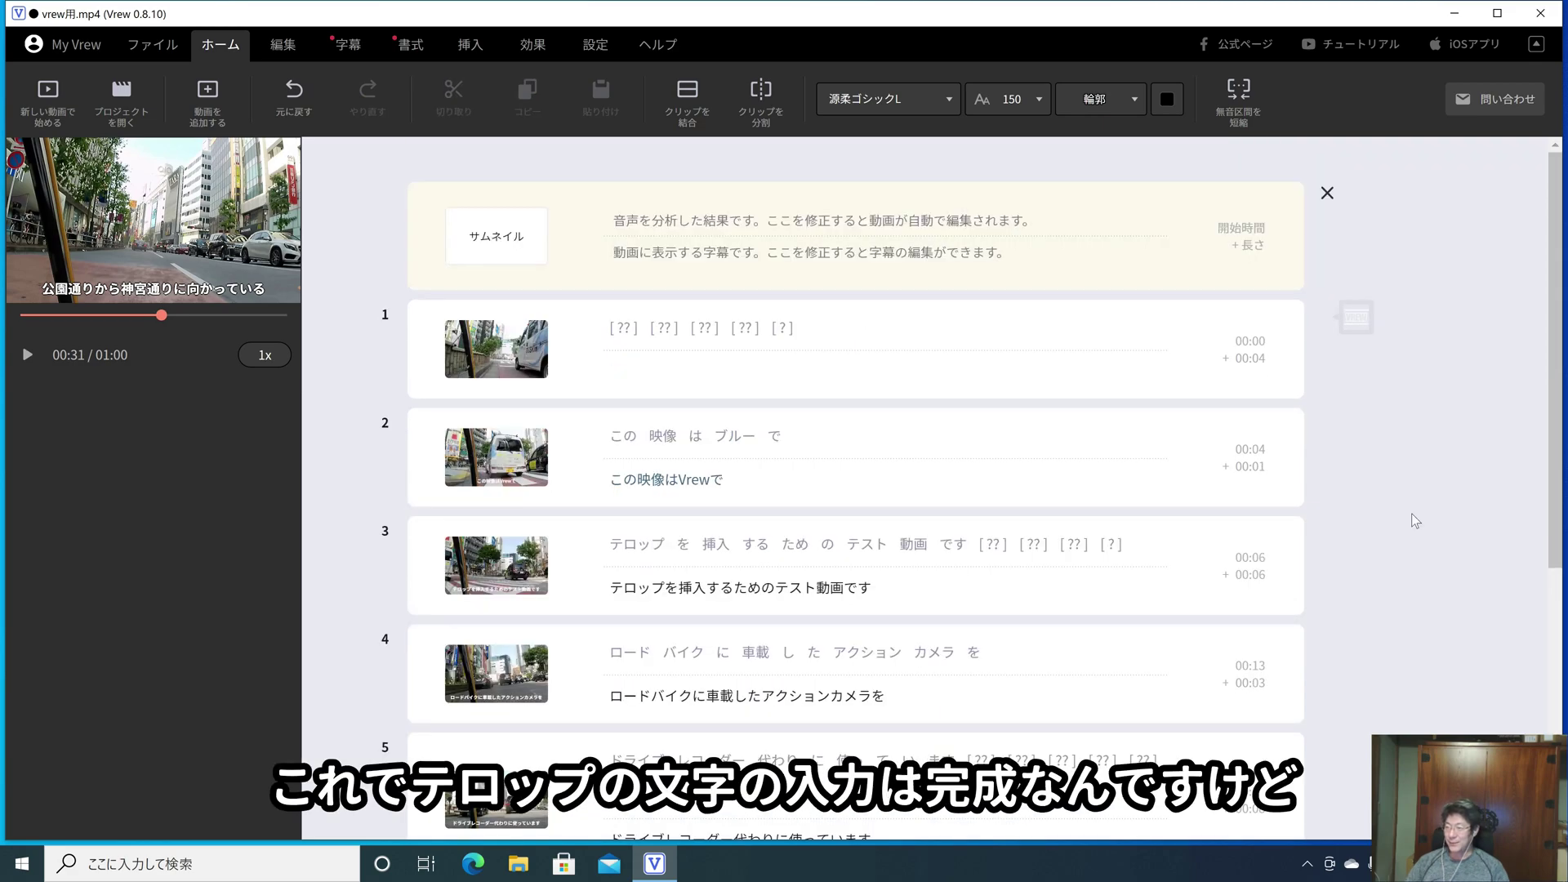
Split clip 8 right after "映像 です" so the silent remainder becomes a separate clip with a blank subtitle
{"action": "scroll", "coordinate": [1405, 513], "scroll_direction": "down", "scroll_amount": 5}
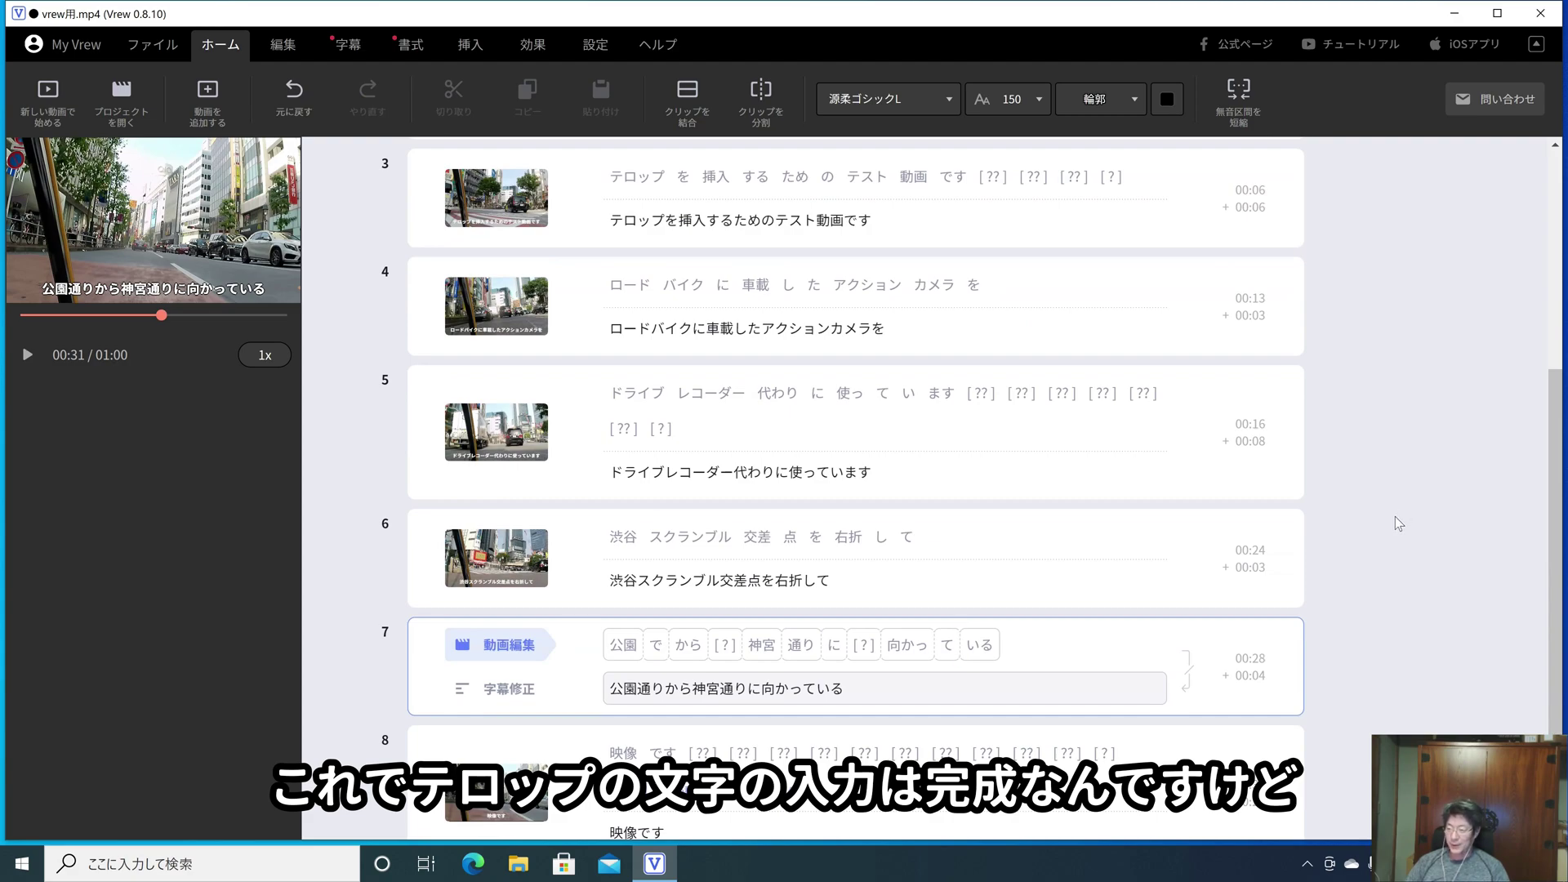
{"action": "scroll", "coordinate": [1391, 512], "scroll_direction": "up", "scroll_amount": 3}
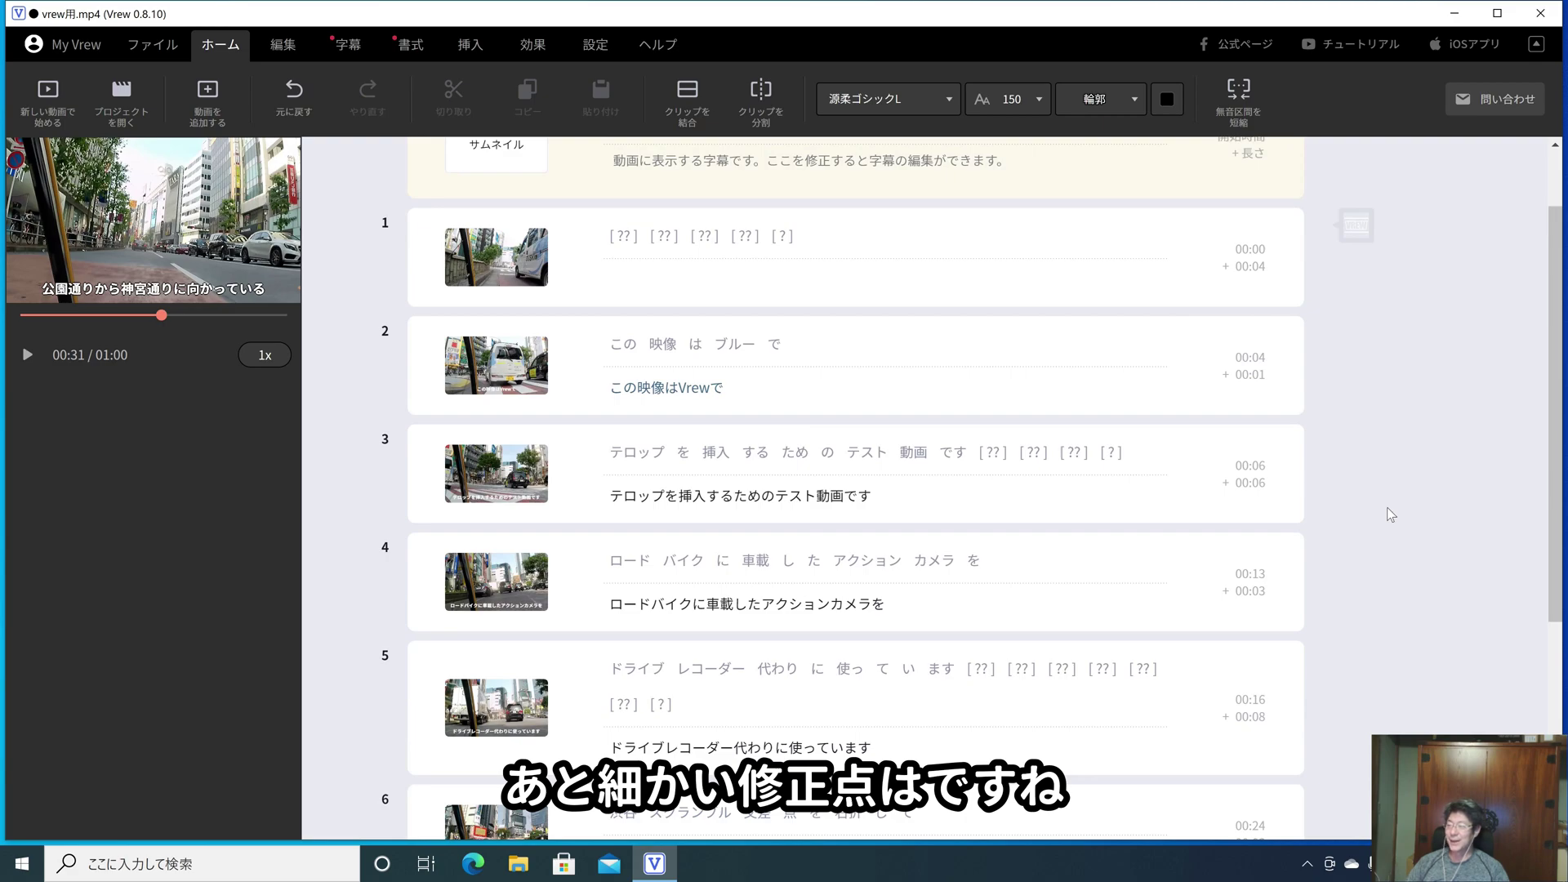
{"action": "scroll", "coordinate": [1387, 507], "scroll_direction": "down", "scroll_amount": 3}
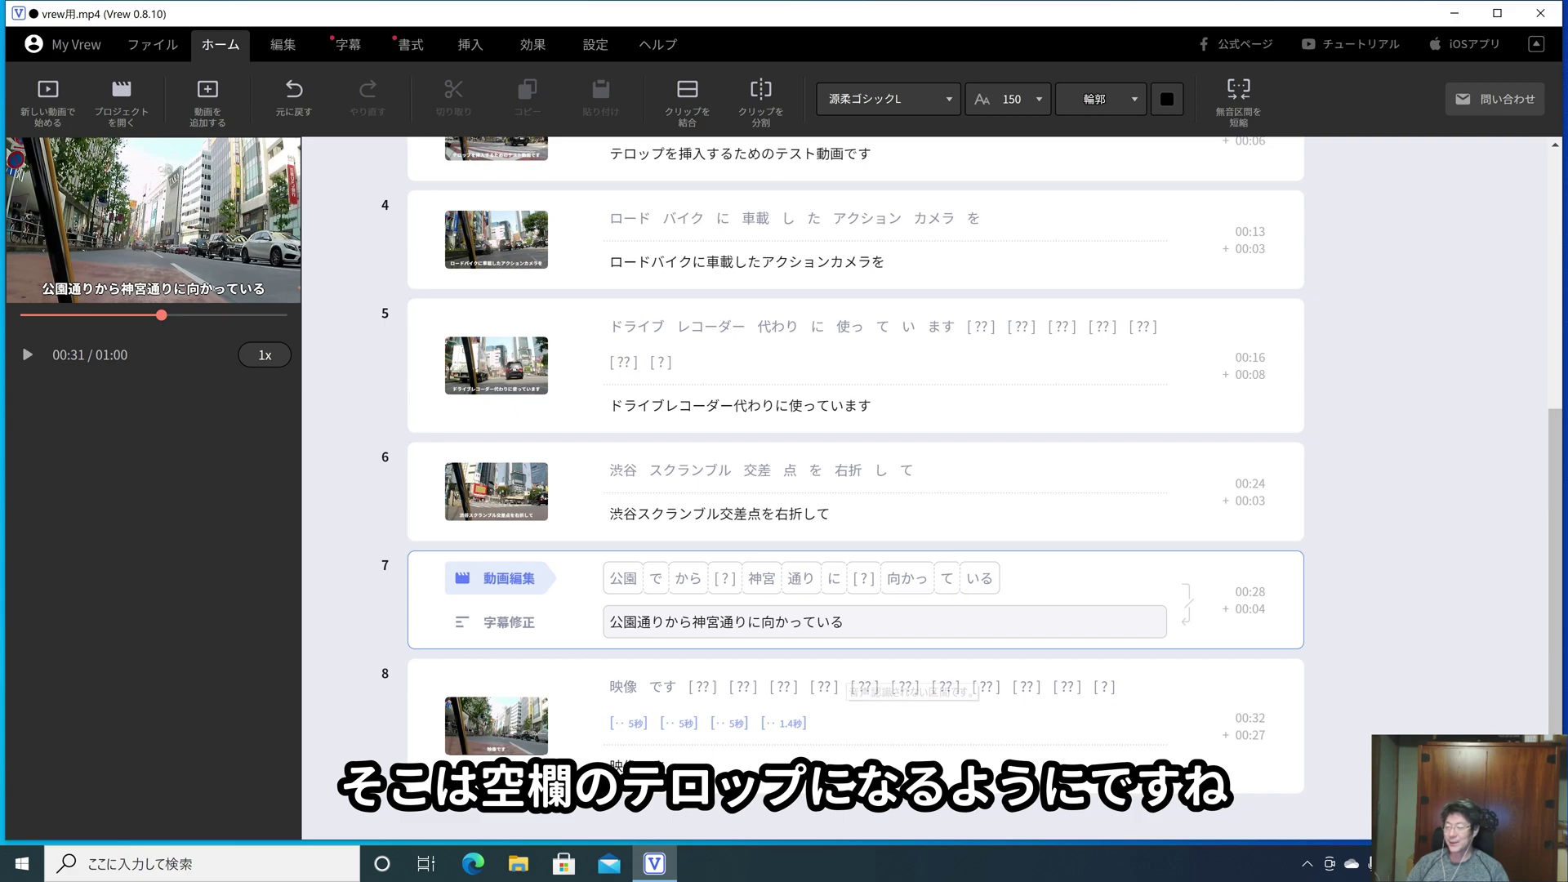
{"action": "left_click", "coordinate": [441, 675]}
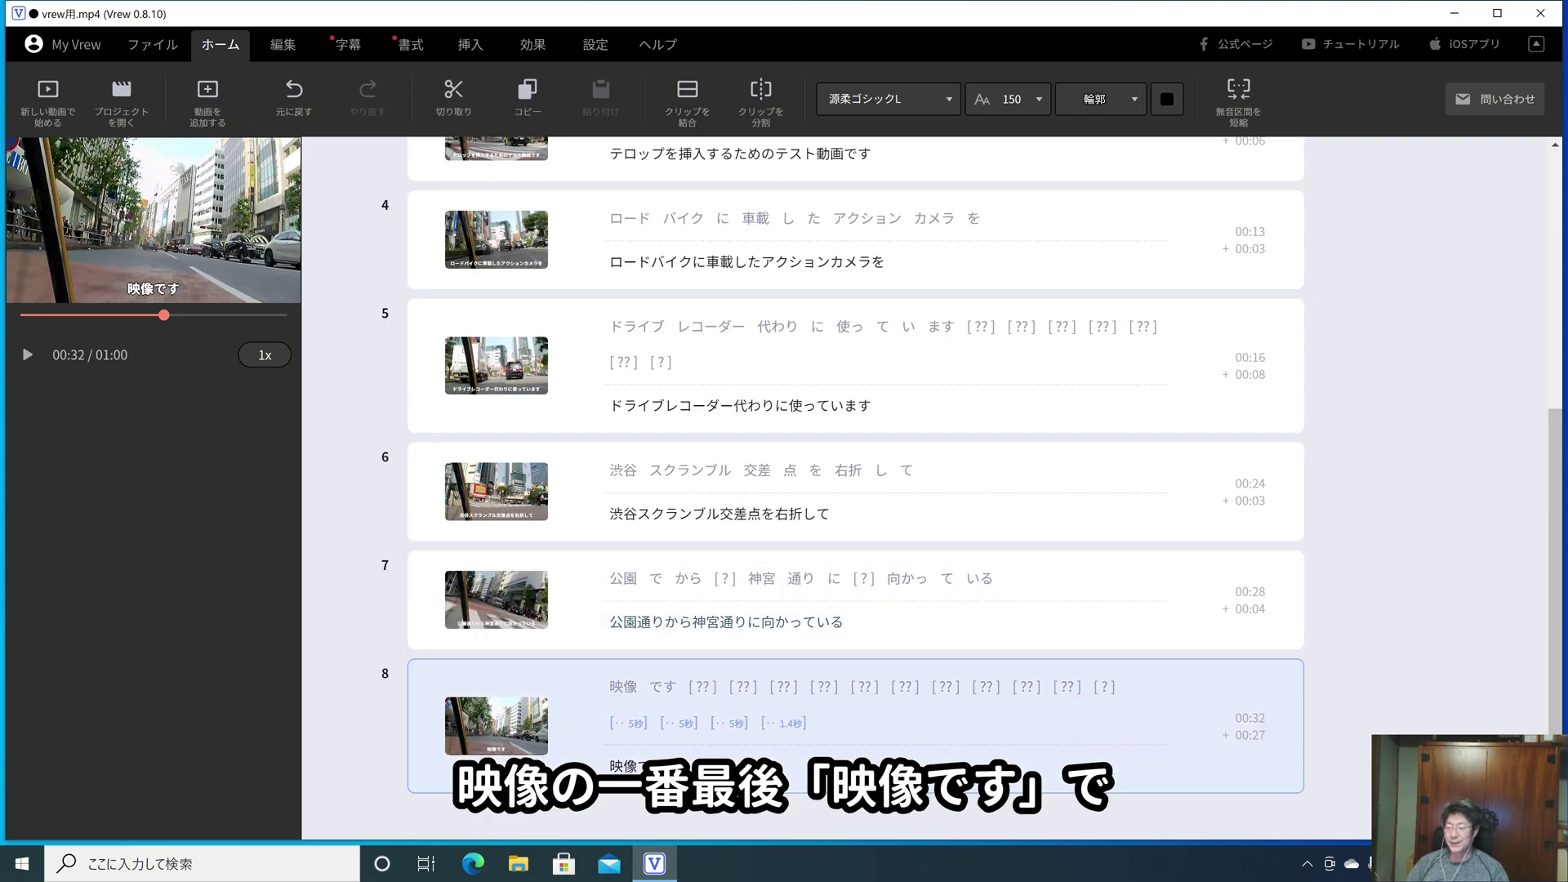
{"action": "left_click", "coordinate": [642, 686]}
{"action": "left_click", "coordinate": [683, 686]}
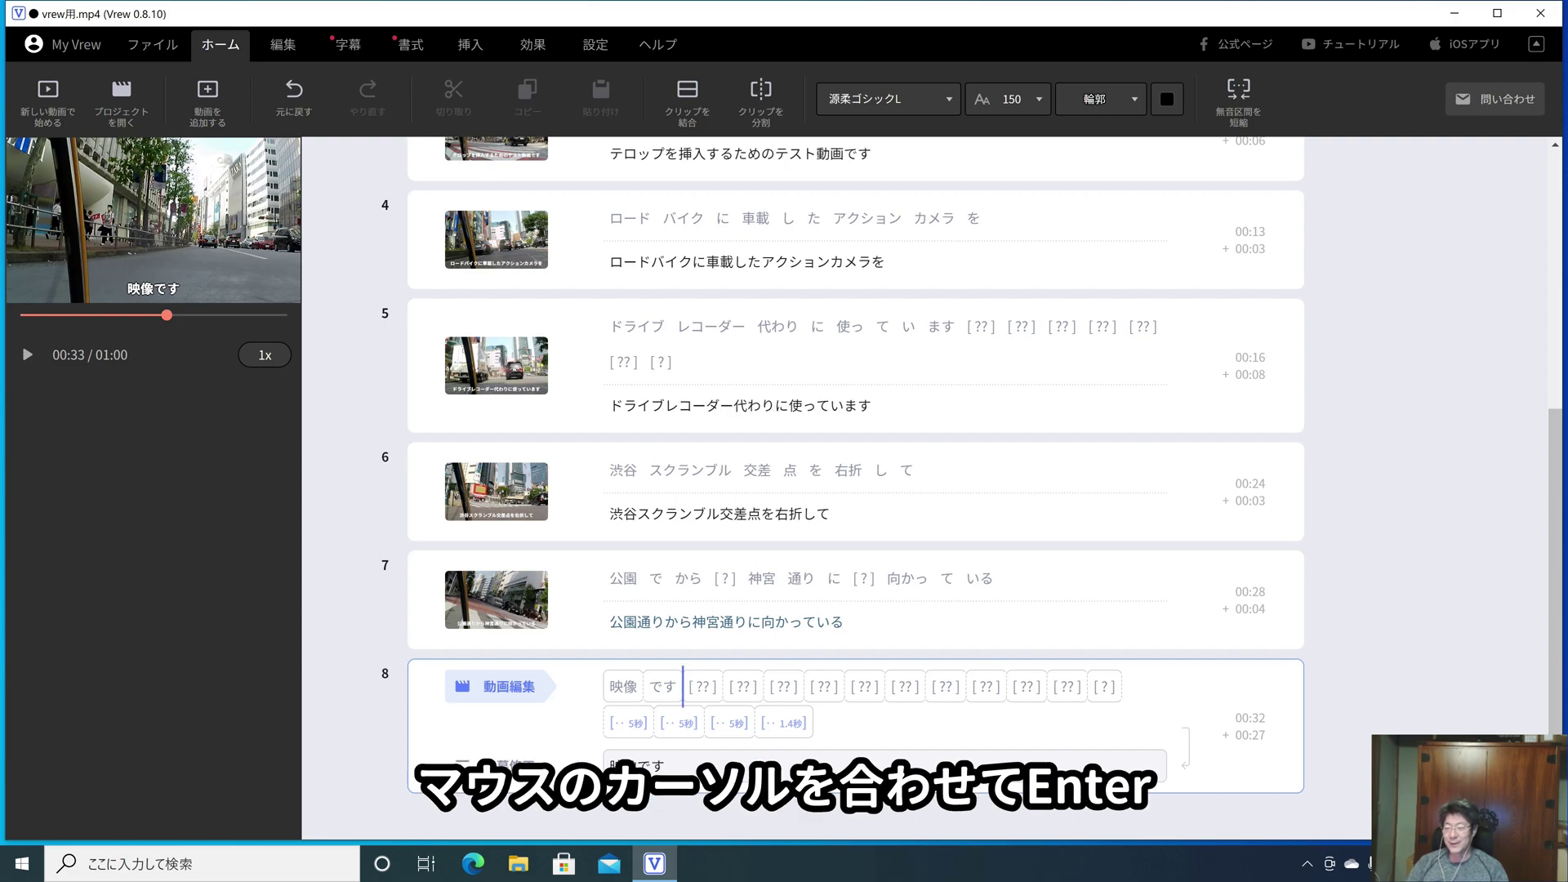
{"action": "key", "text": "Return"}
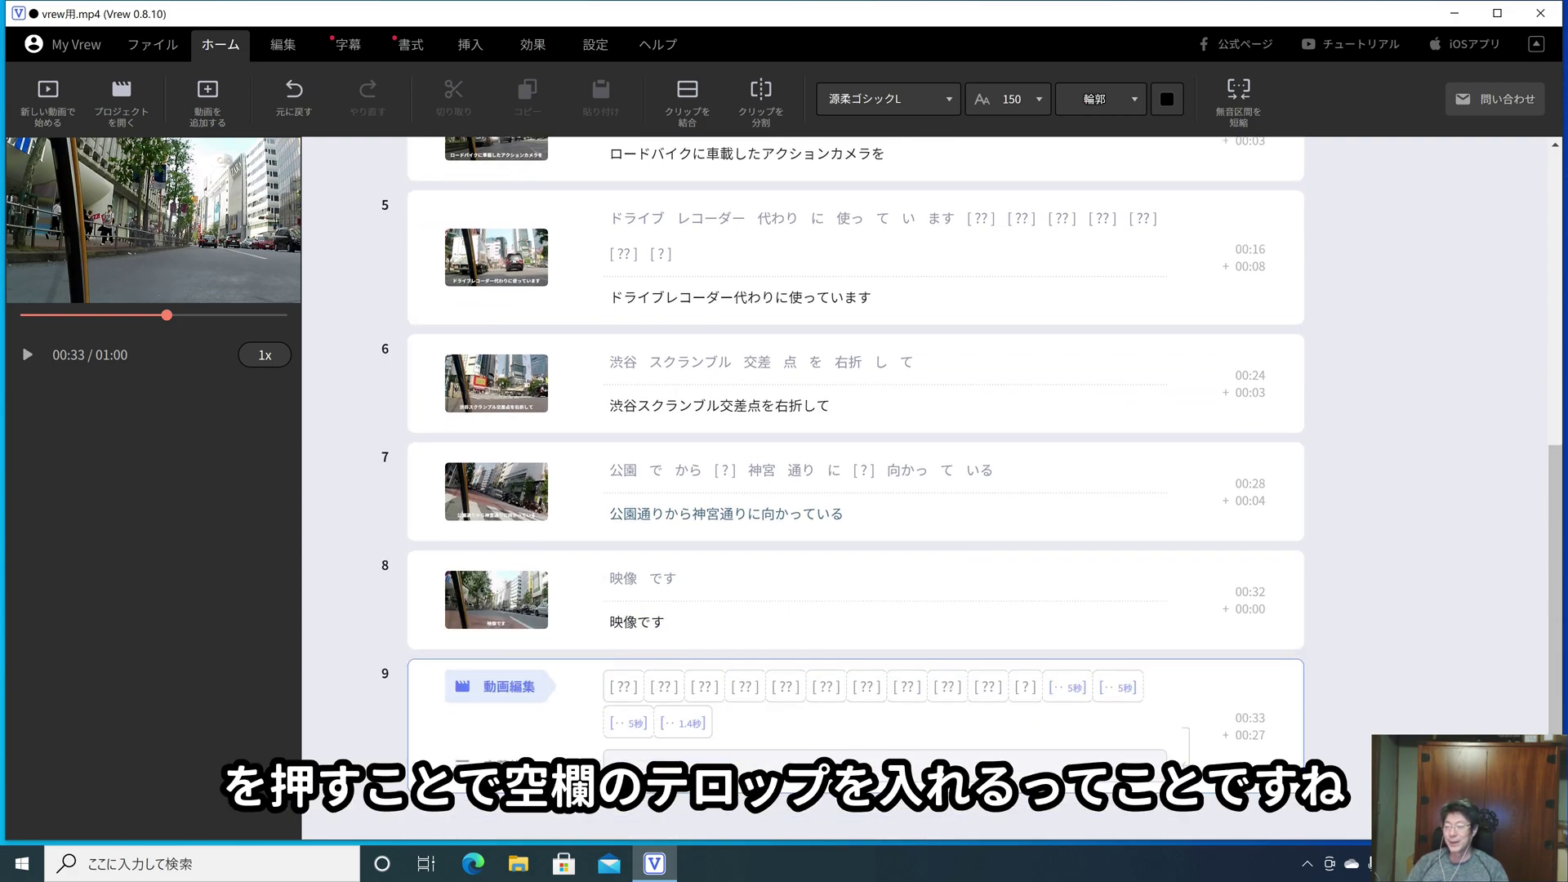
{"action": "left_click", "coordinate": [563, 716]}
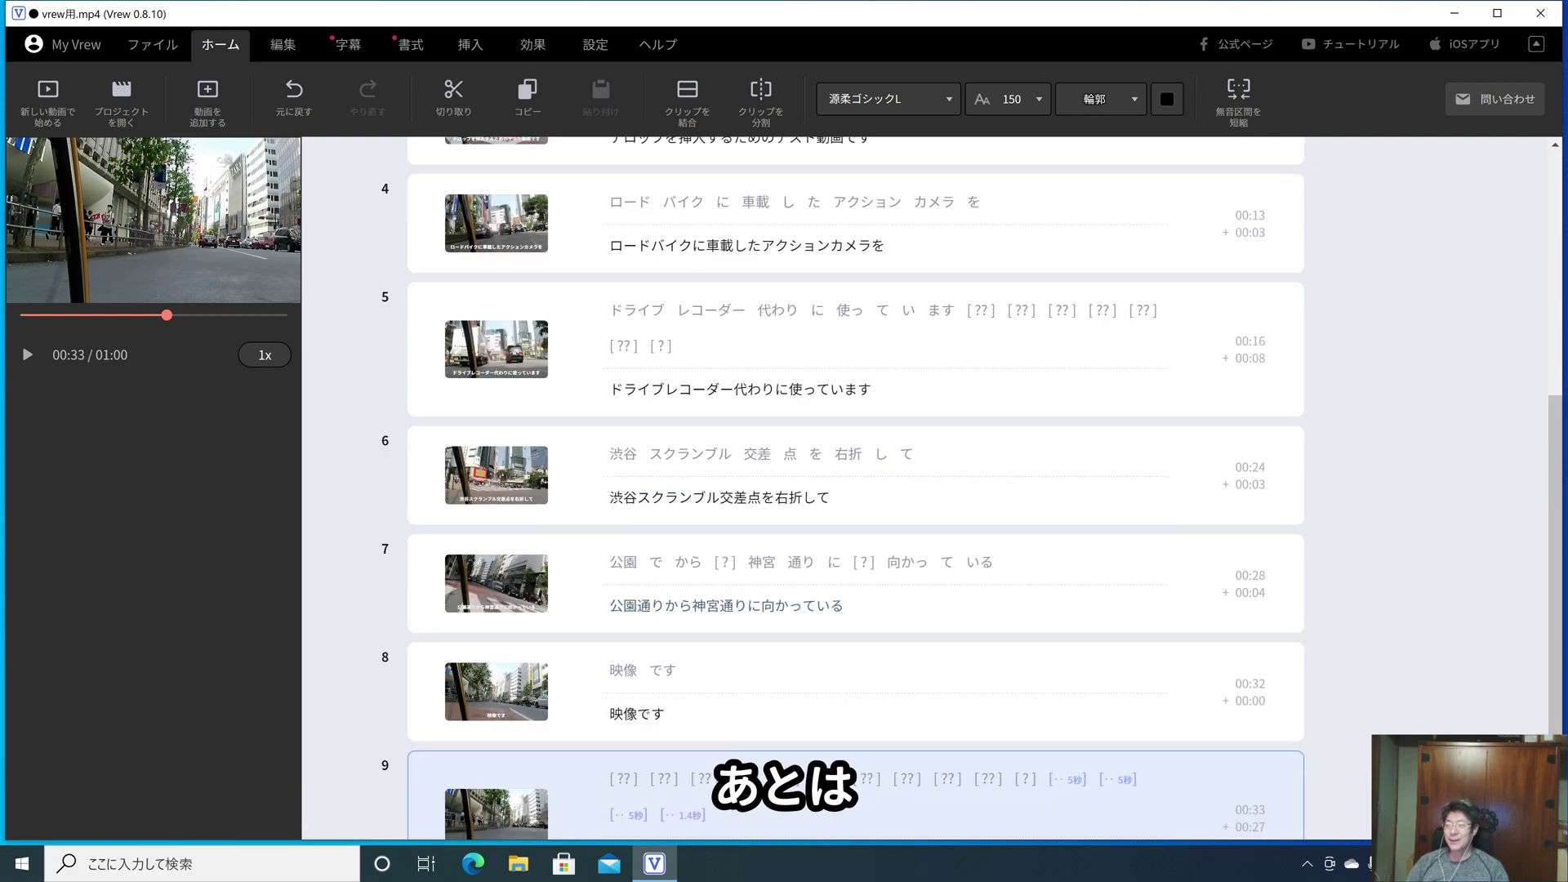
Split clip 3 right after "テスト 動画 です" so the silence following the narration becomes its own blank-subtitle clip
{"action": "scroll", "coordinate": [741, 630], "scroll_direction": "up", "scroll_amount": 5}
{"action": "scroll", "coordinate": [738, 624], "scroll_direction": "down", "scroll_amount": 1}
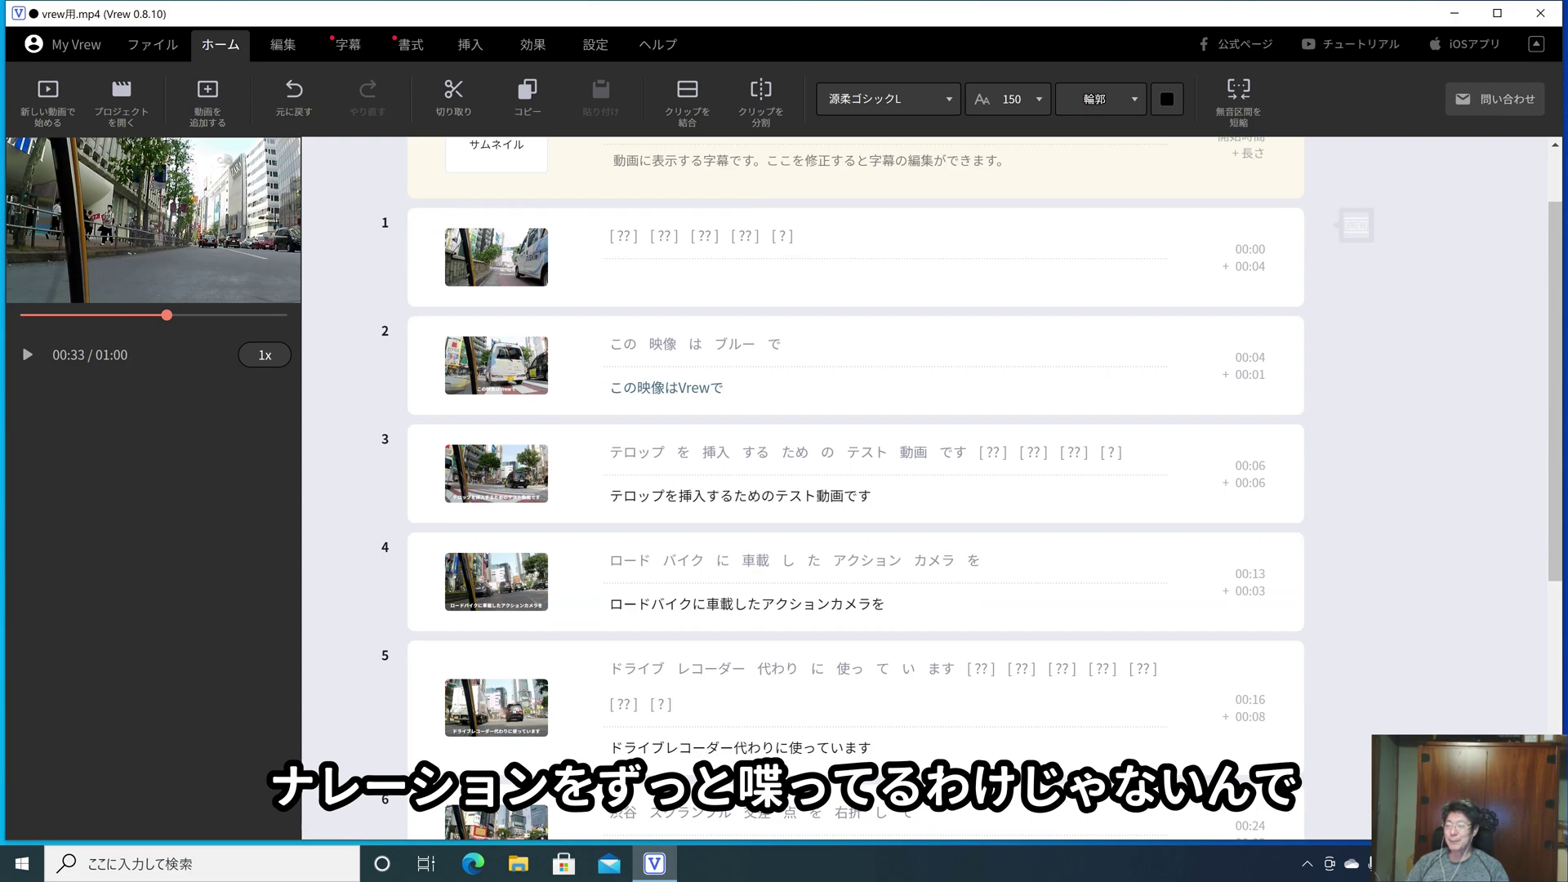
{"action": "scroll", "coordinate": [855, 490], "scroll_direction": "down", "scroll_amount": 1}
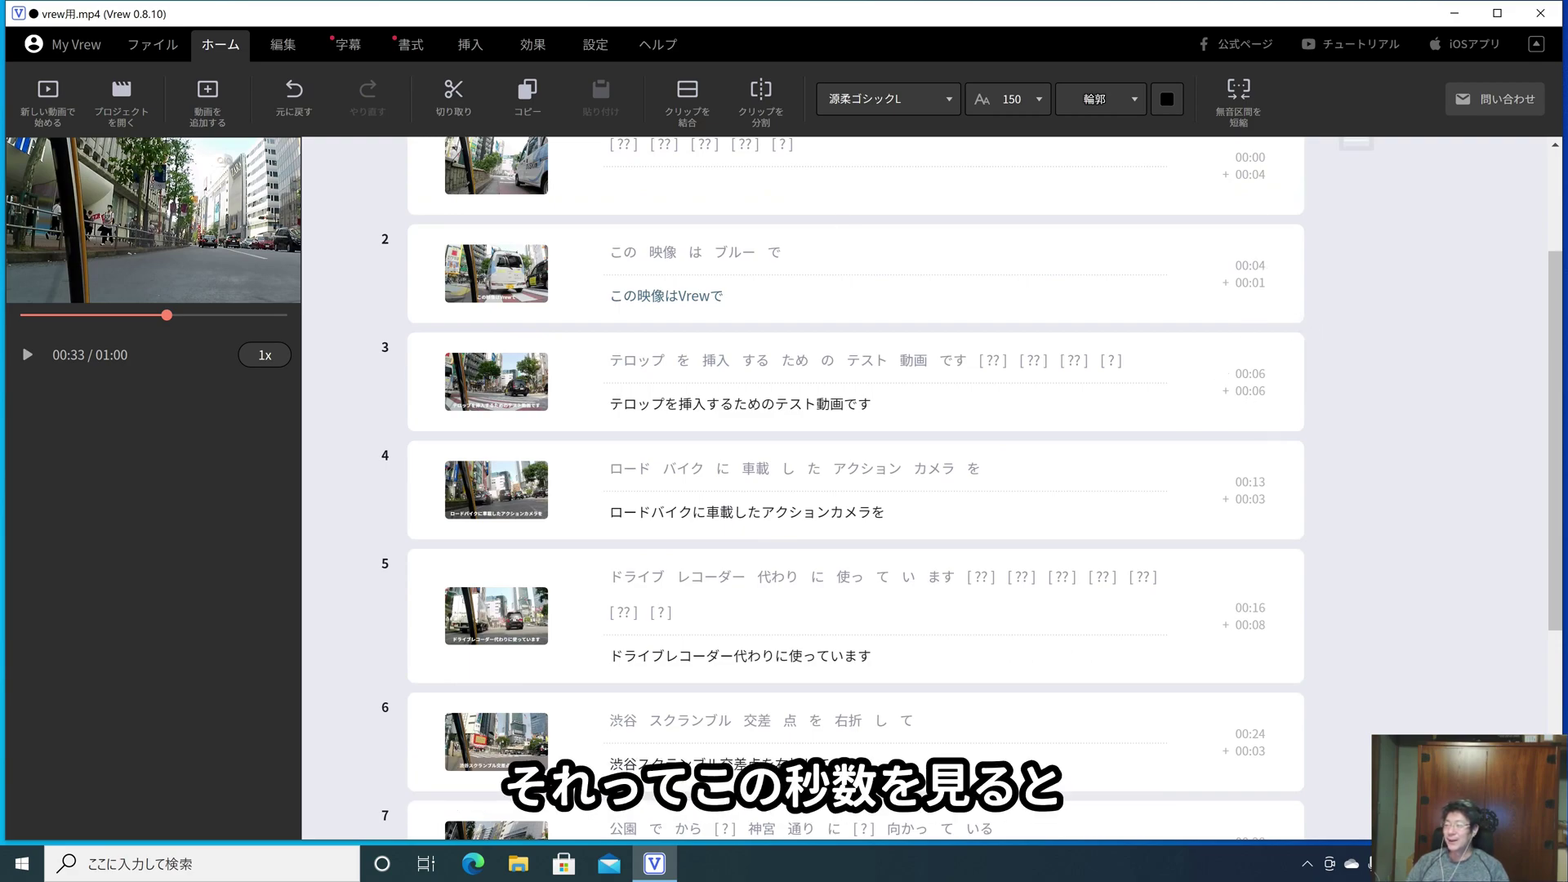
{"action": "left_click", "coordinate": [872, 403]}
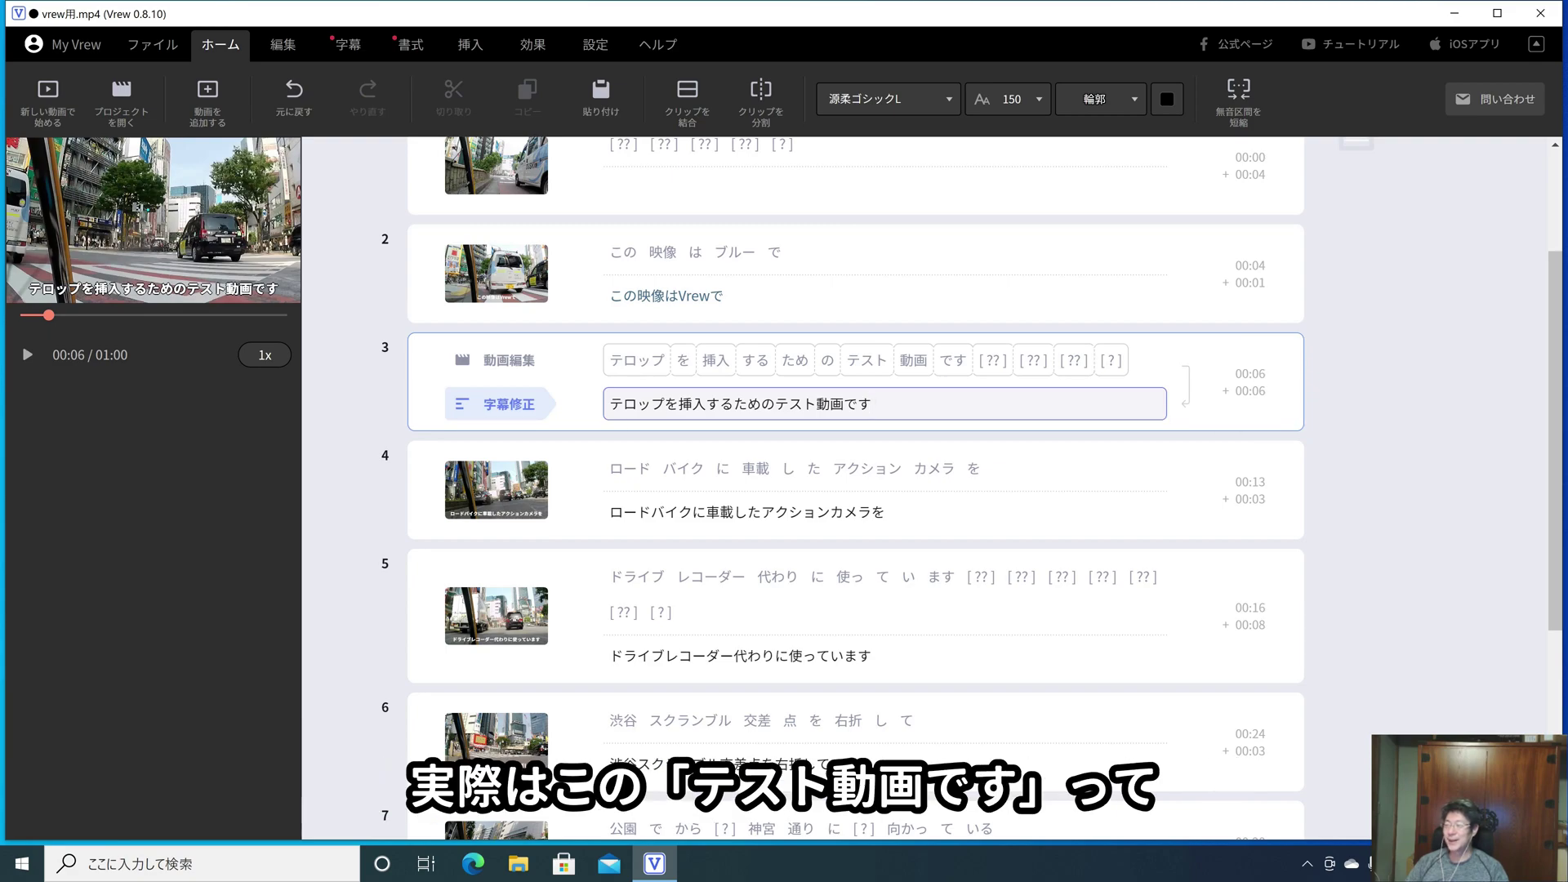
{"action": "left_click", "coordinate": [973, 360]}
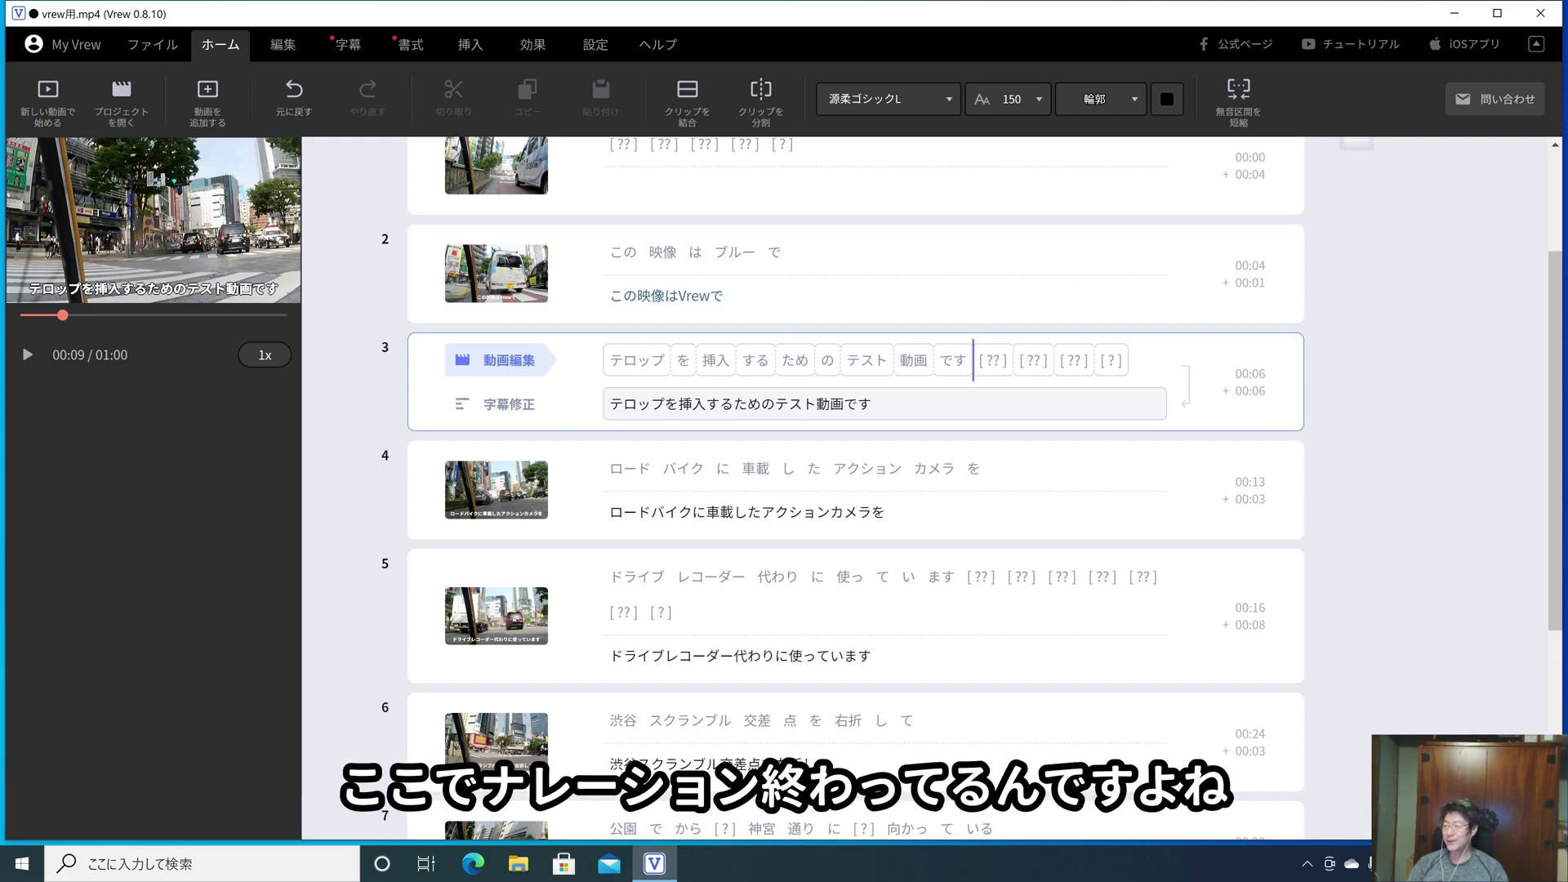
{"action": "key", "text": "Return"}
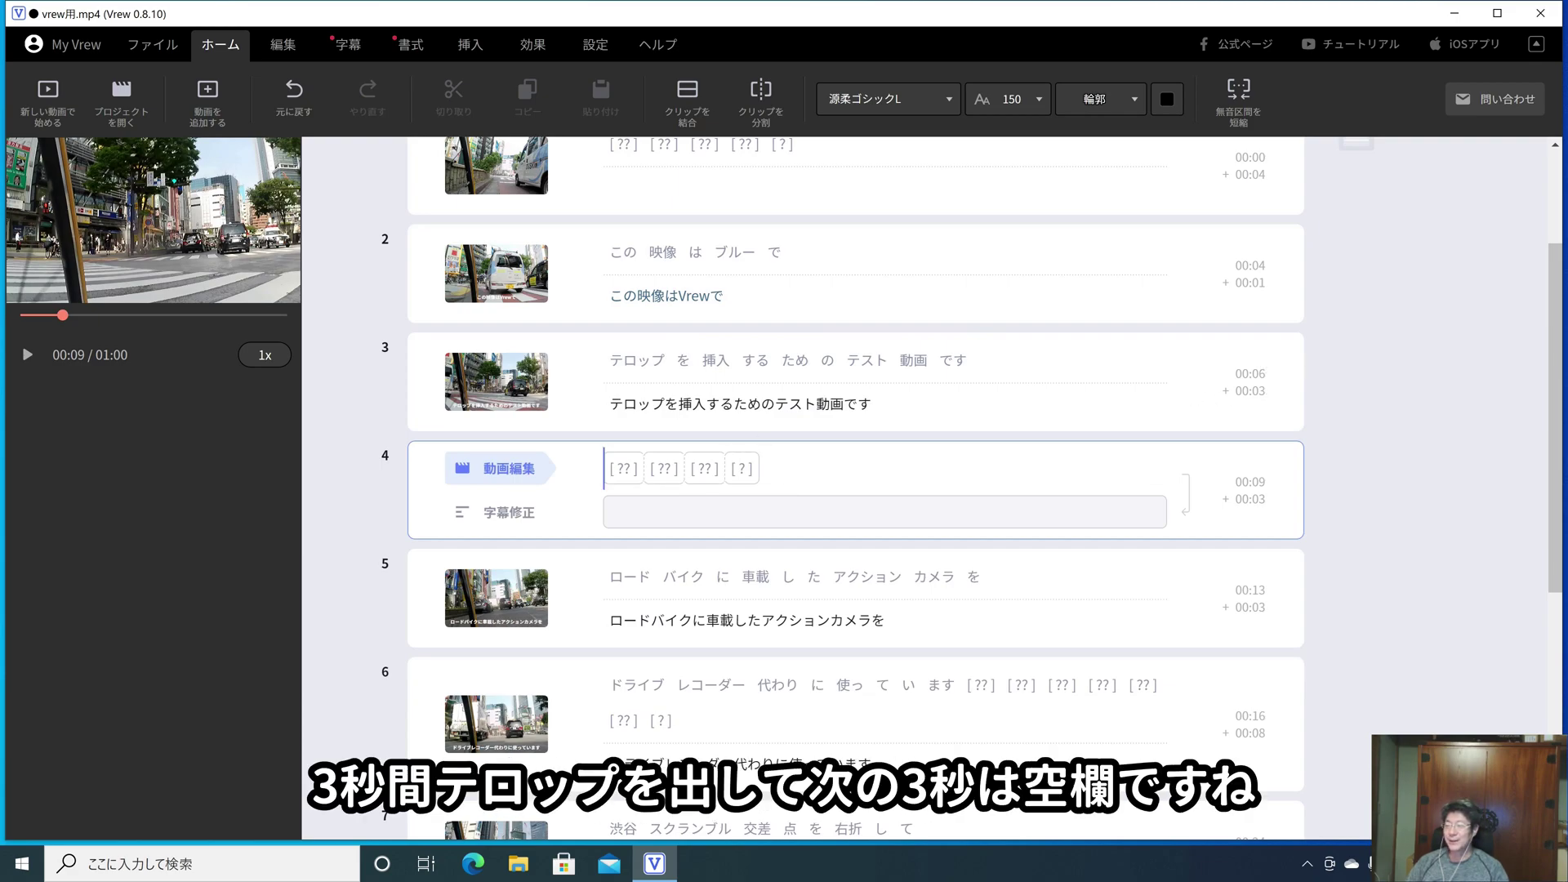
{"action": "left_click", "coordinate": [1221, 477]}
{"action": "left_click", "coordinate": [1221, 476]}
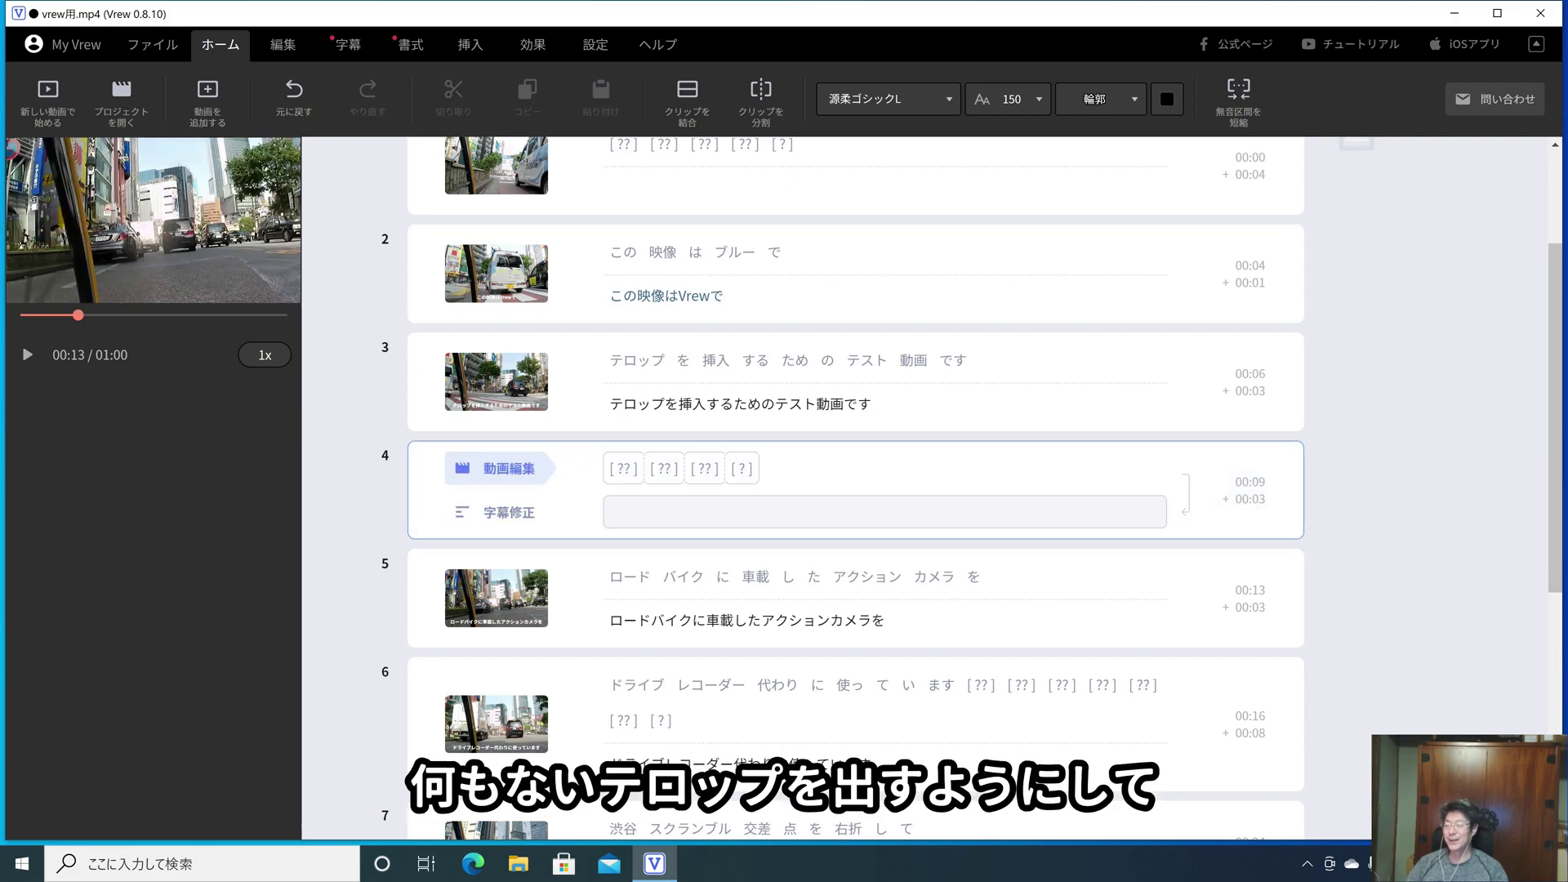
Split clip 6 right after "使っています" to separate the trailing silence into a clip with a blank subtitle
{"action": "scroll", "coordinate": [856, 490], "scroll_direction": "down", "scroll_amount": 3}
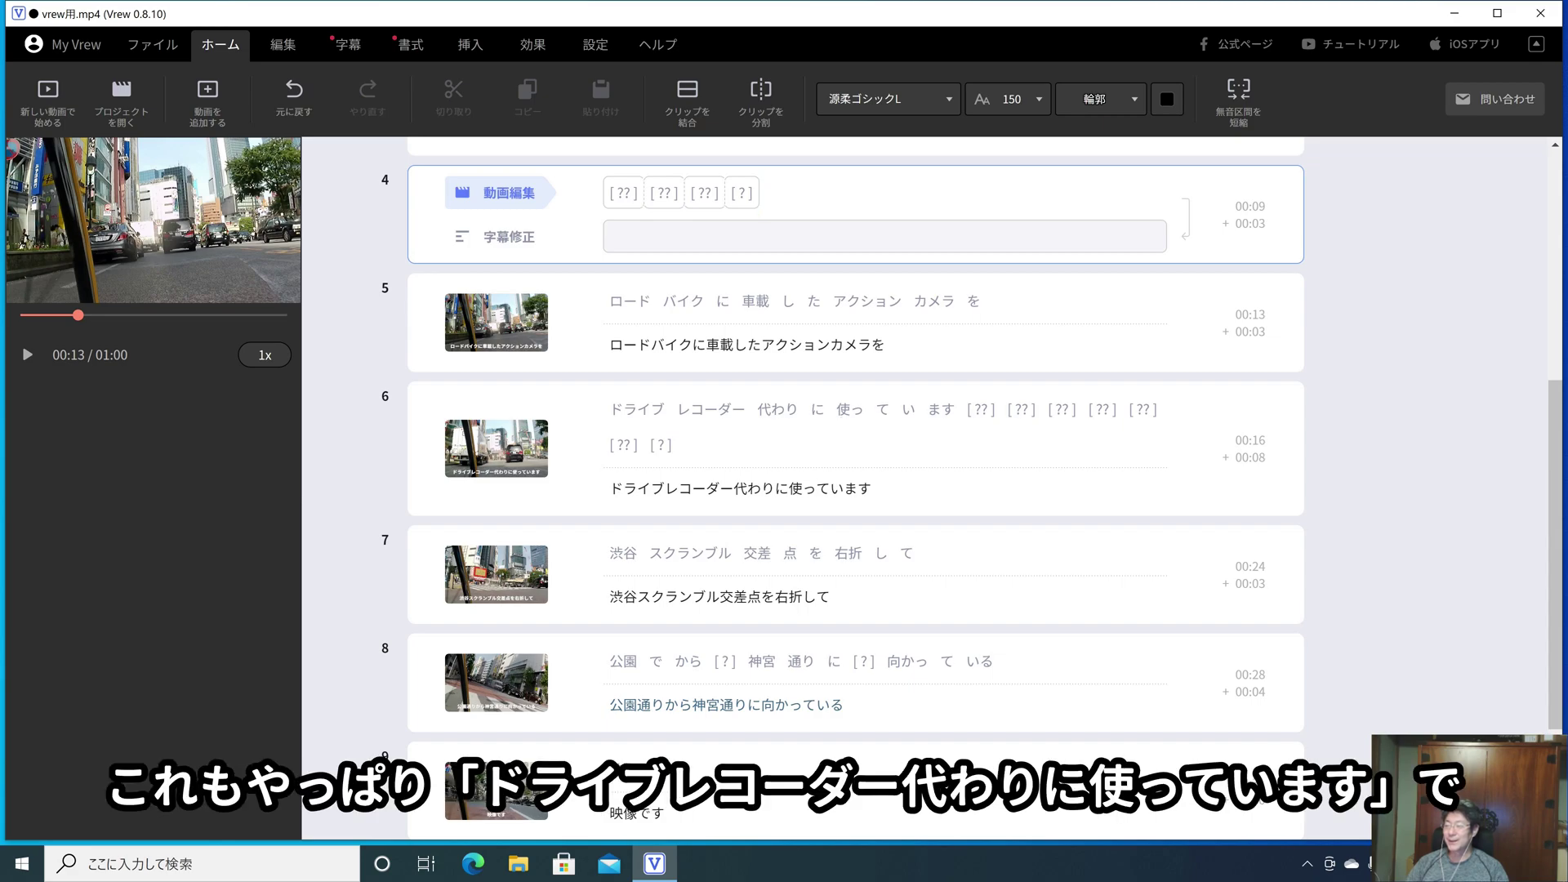
{"action": "left_click", "coordinate": [956, 410]}
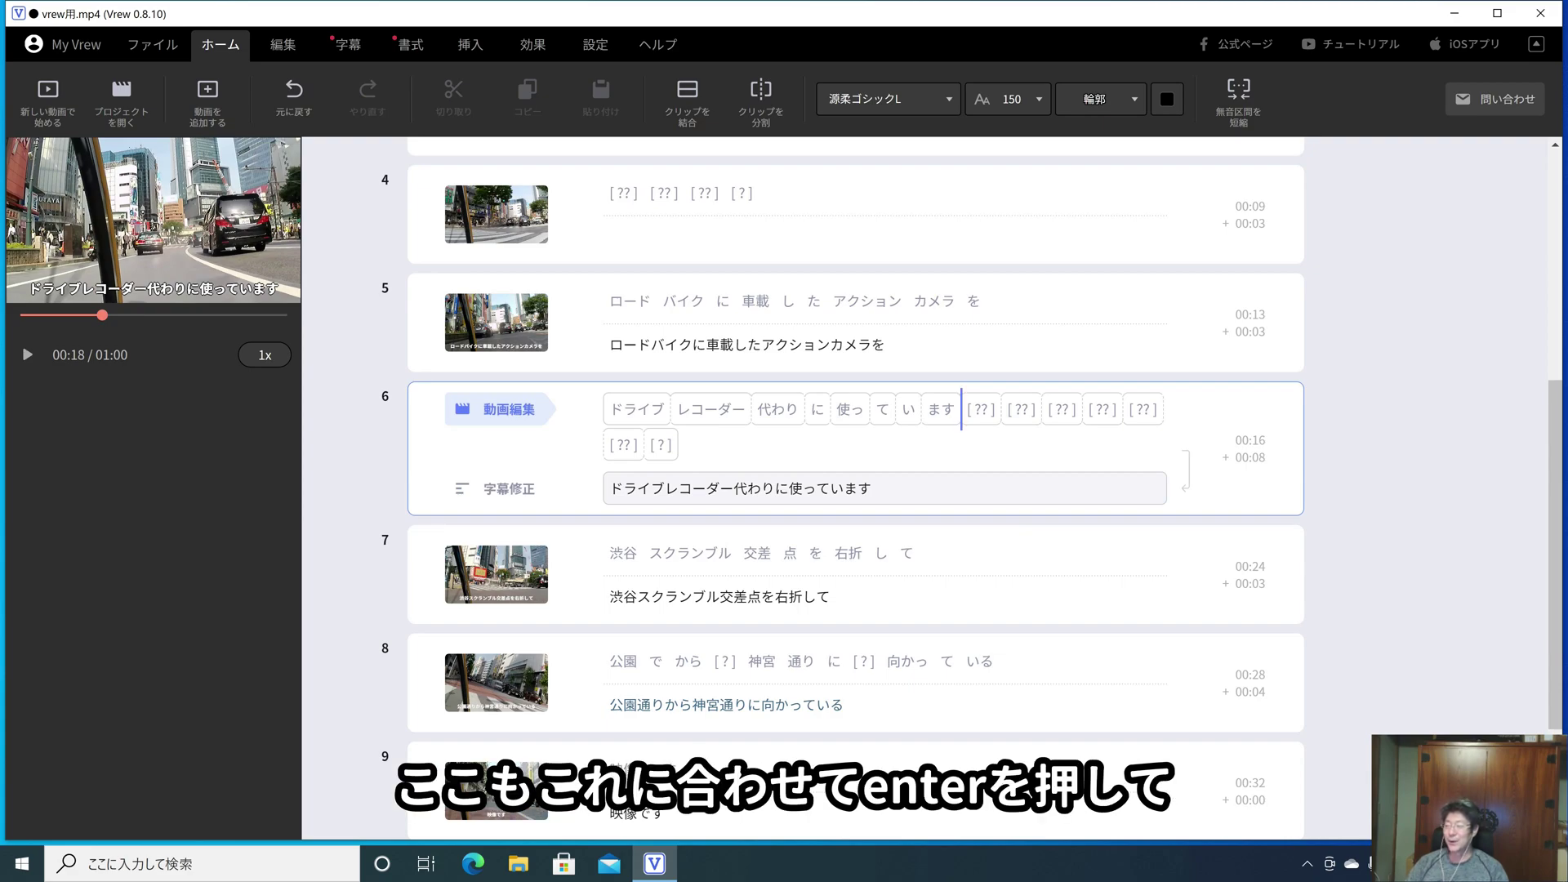
{"action": "key", "text": "Return"}
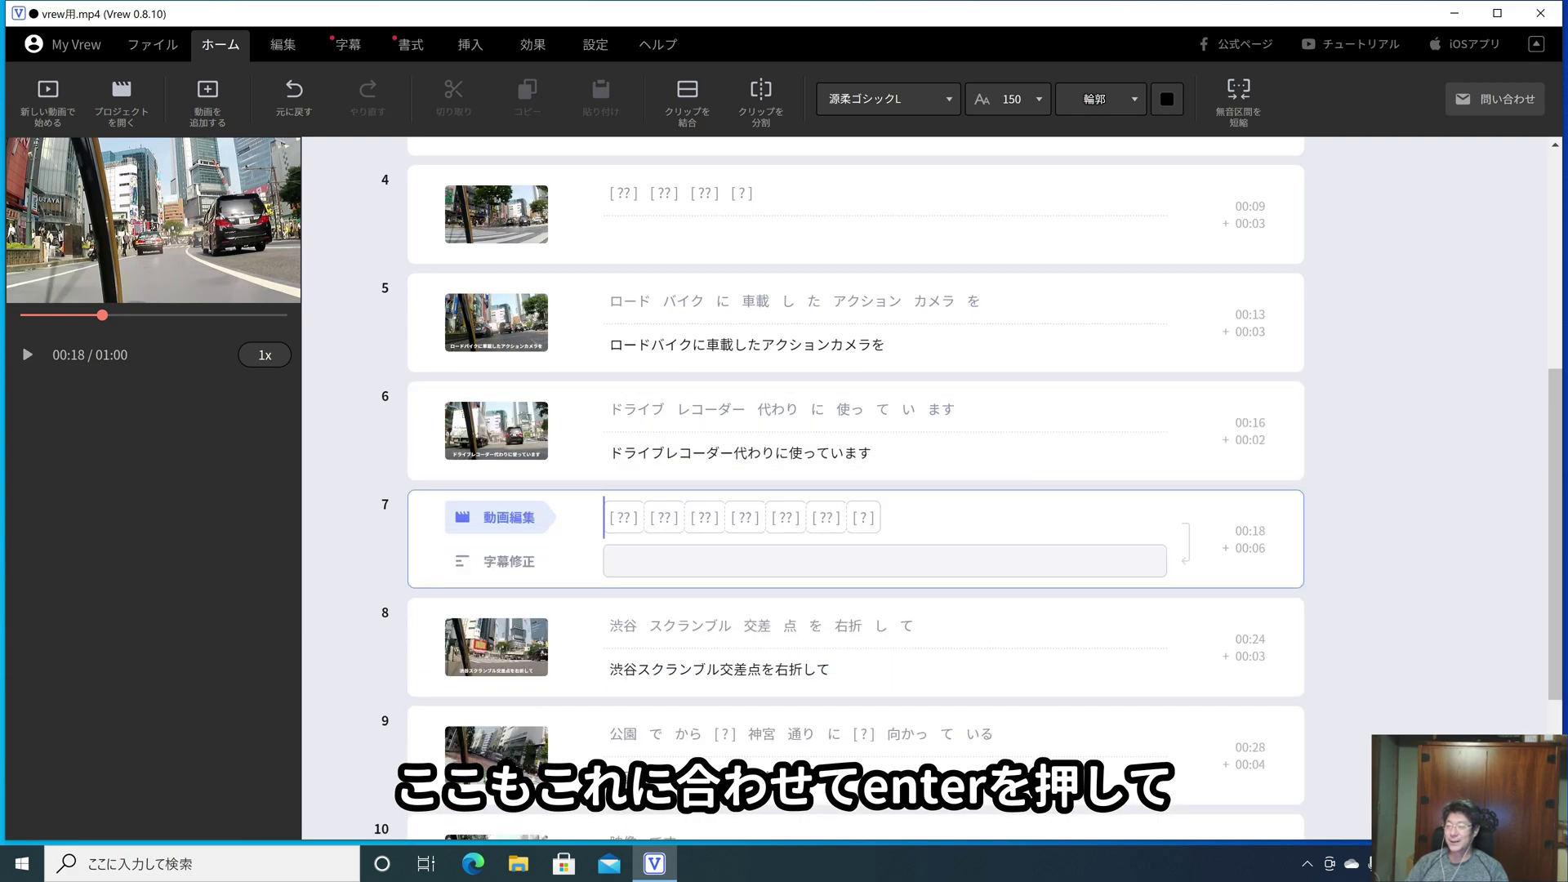
Review the whole clip list, checking the subtitles, the blank clips and their start times and durations
{"action": "scroll", "coordinate": [1350, 517], "scroll_direction": "down", "scroll_amount": 3}
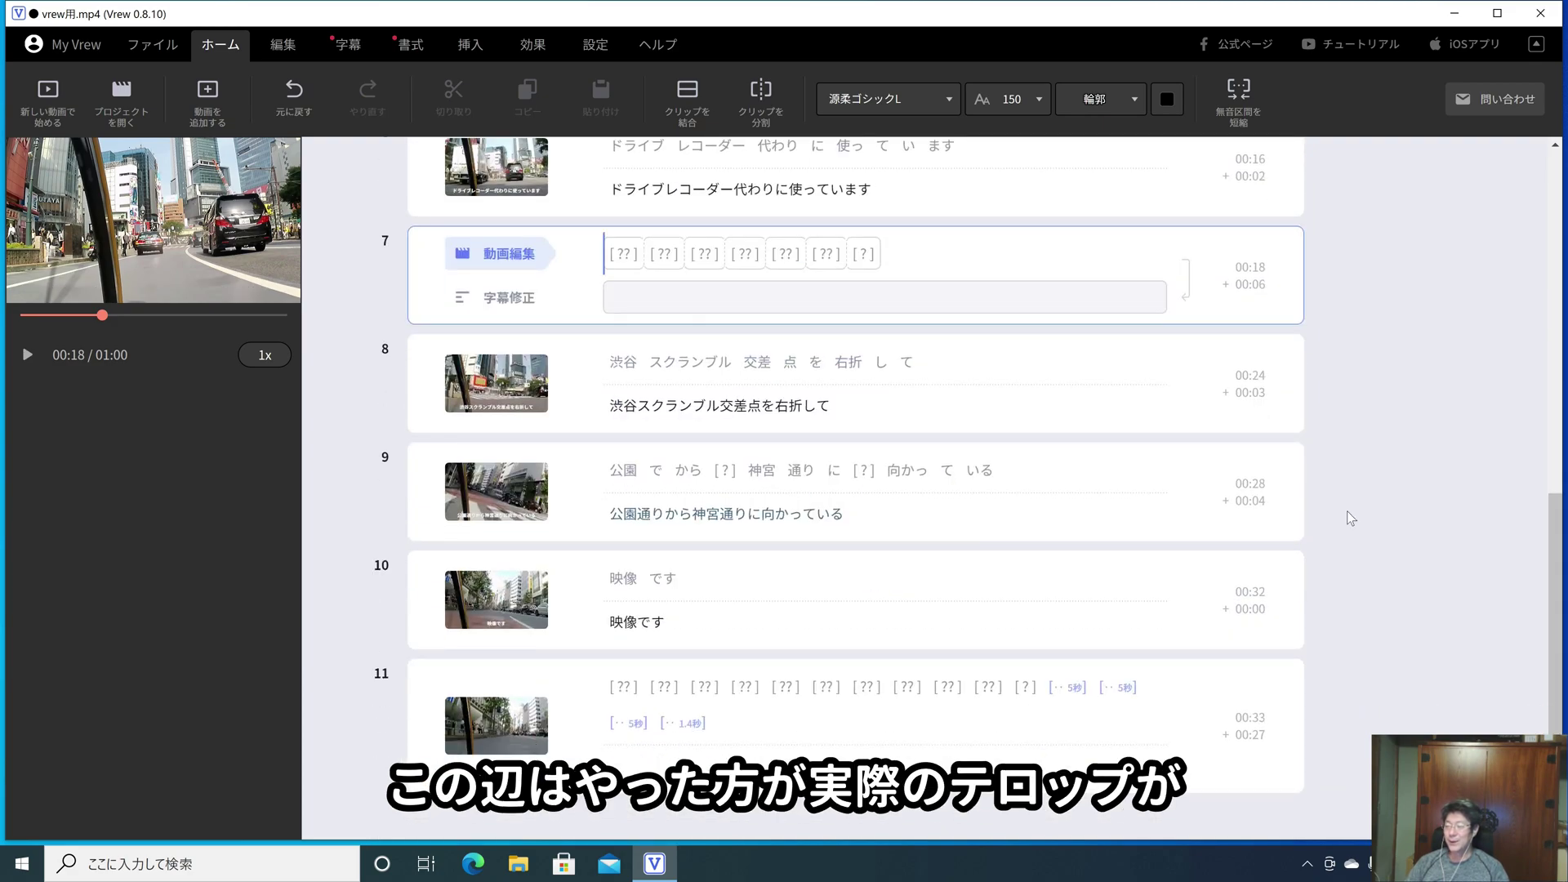
{"action": "scroll", "coordinate": [1350, 518], "scroll_direction": "up", "scroll_amount": 8}
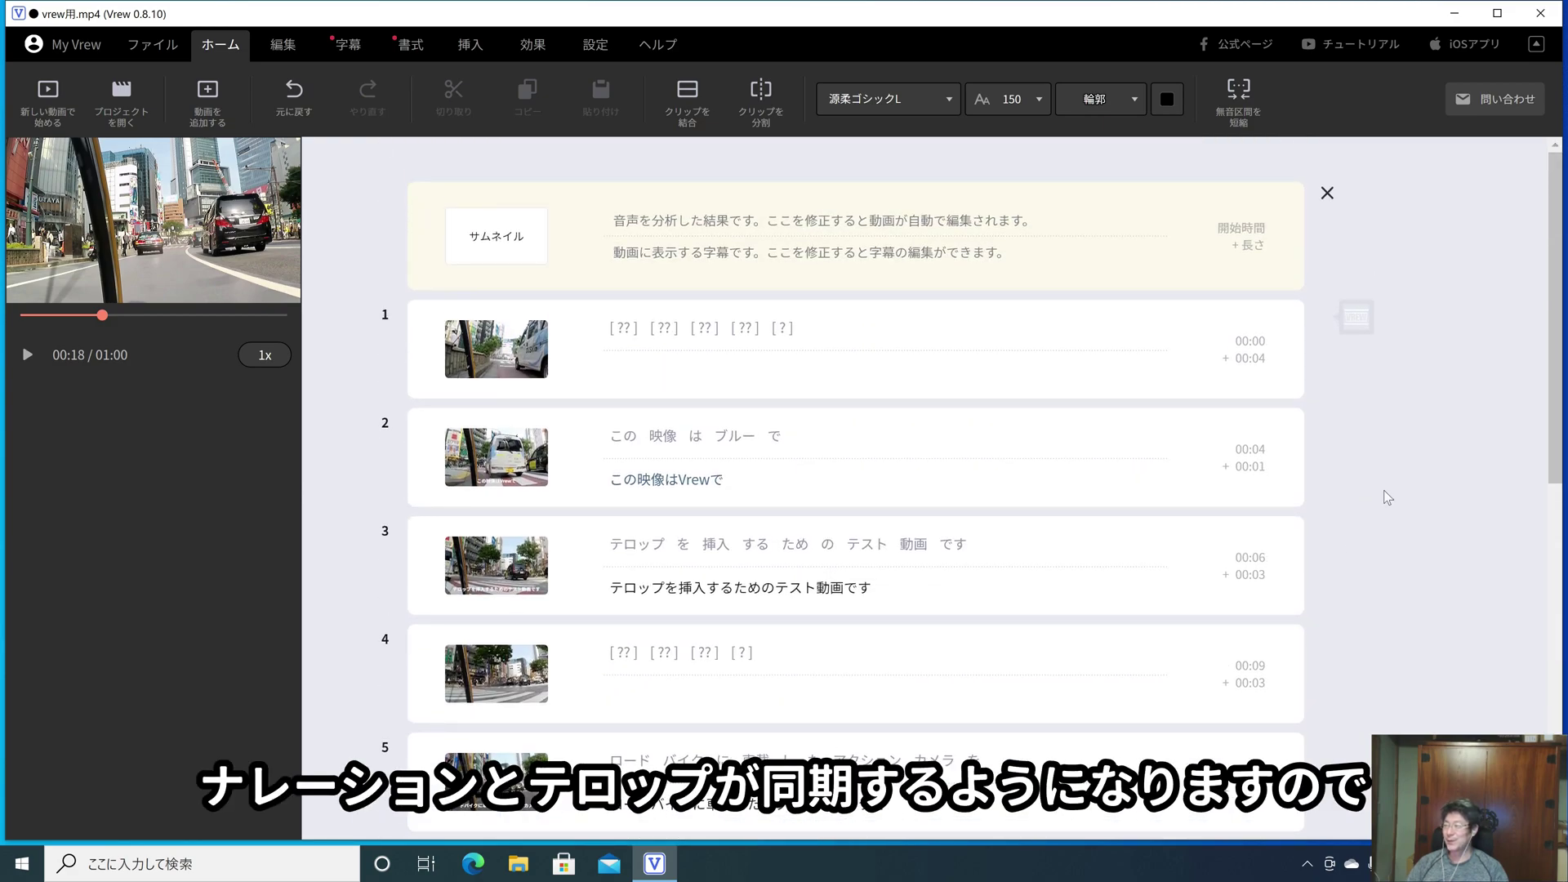
{"action": "scroll", "coordinate": [1565, 490], "scroll_direction": "down", "scroll_amount": 2}
{"action": "scroll", "coordinate": [1564, 490], "scroll_direction": "down", "scroll_amount": 2}
{"action": "scroll", "coordinate": [1564, 457], "scroll_direction": "up", "scroll_amount": 4}
{"action": "scroll", "coordinate": [1564, 445], "scroll_direction": "up", "scroll_amount": 1}
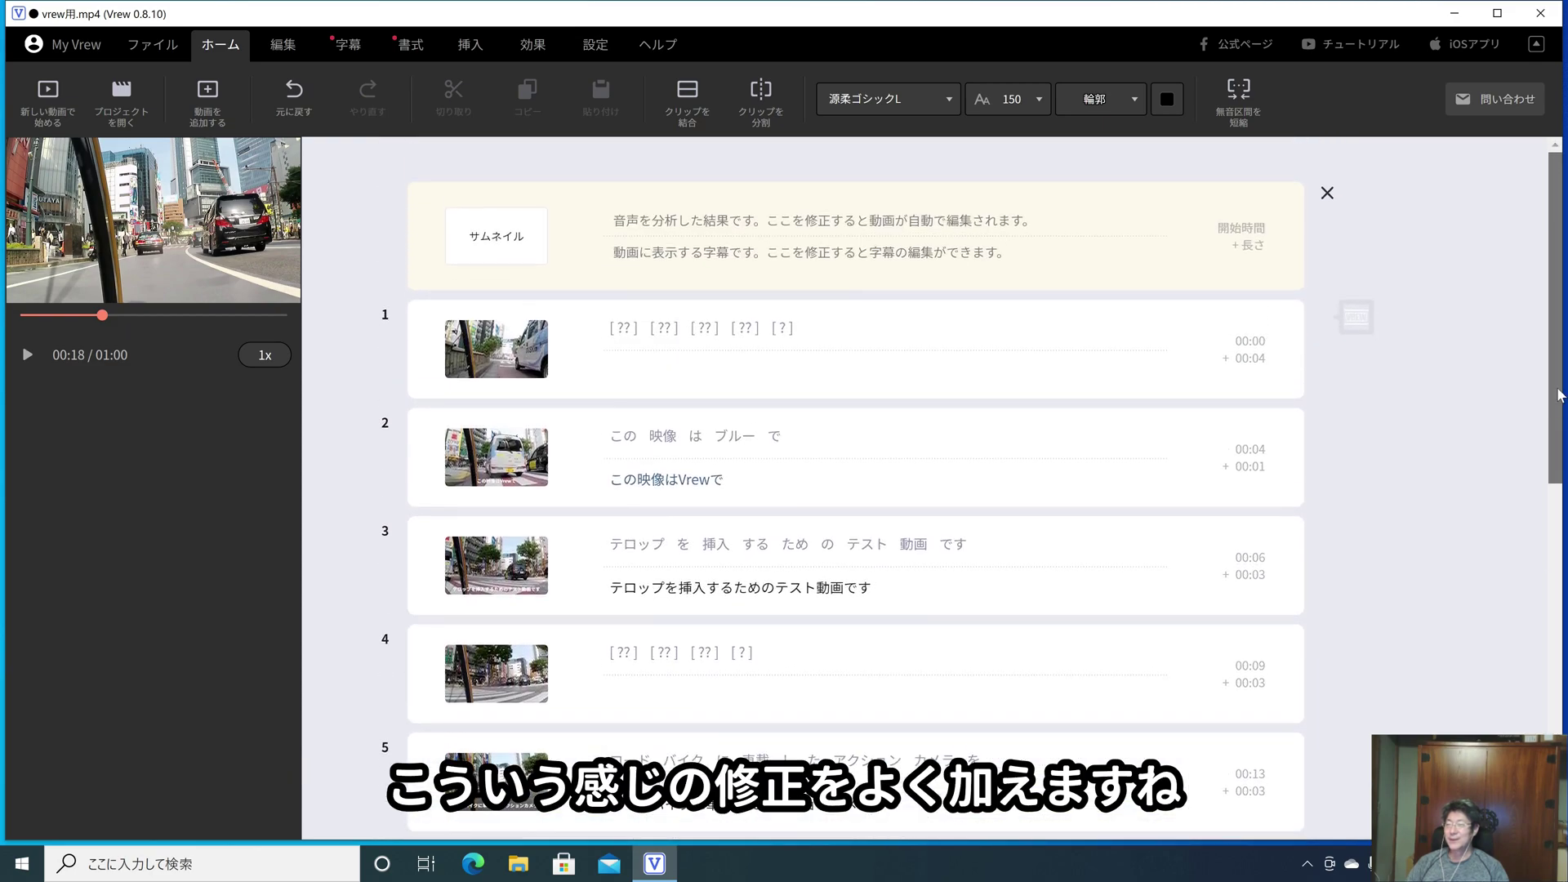
{"action": "scroll", "coordinate": [1562, 453], "scroll_direction": "down", "scroll_amount": 1}
{"action": "scroll", "coordinate": [1561, 458], "scroll_direction": "down", "scroll_amount": 7}
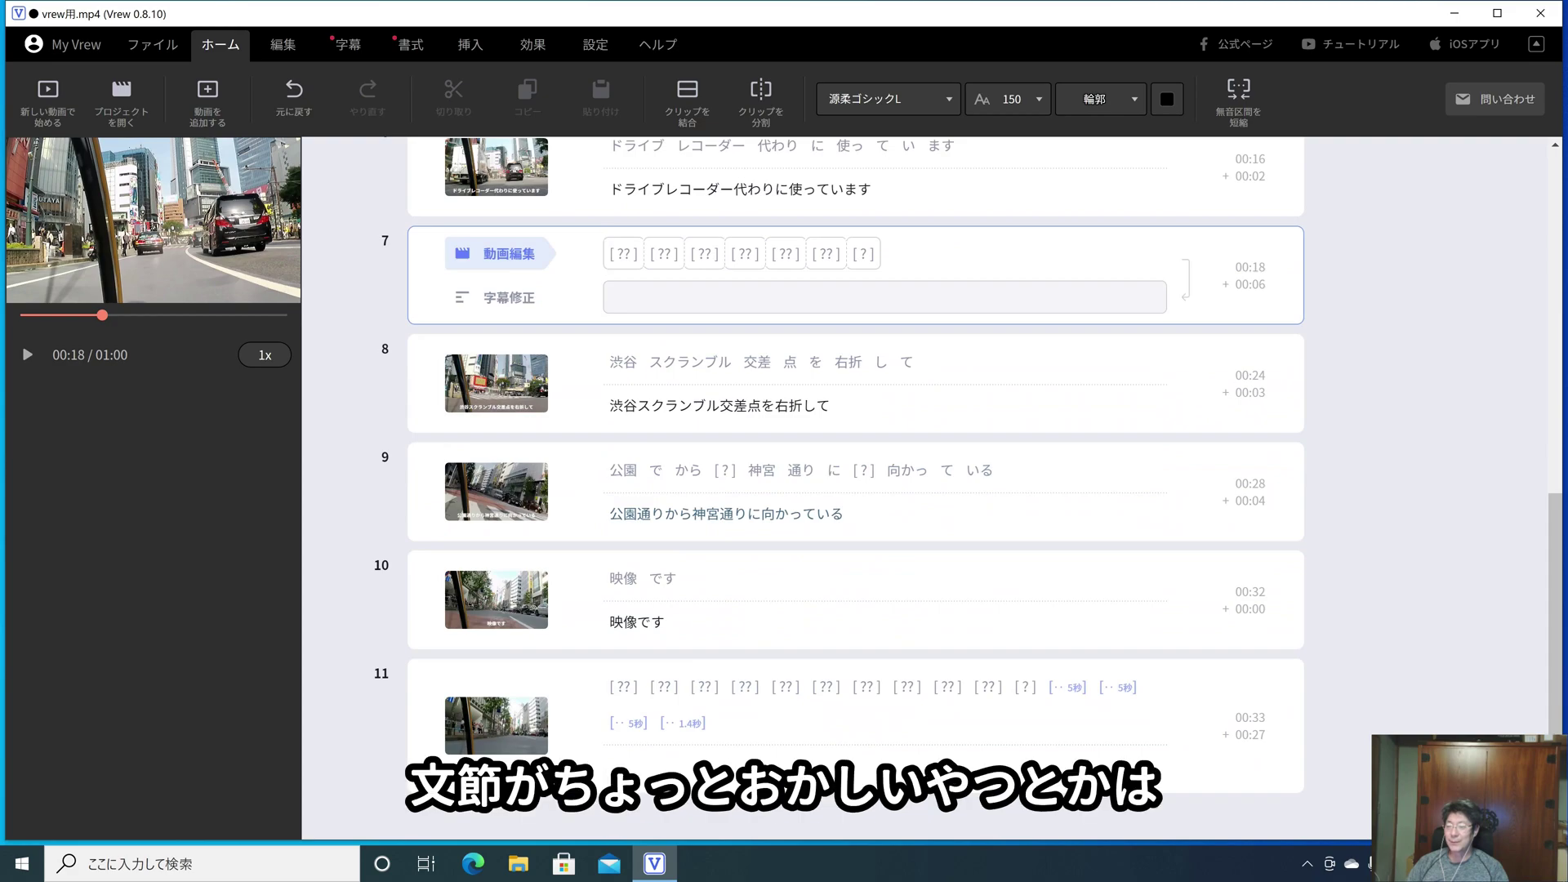
Merge clips 9 and 10 into a single clip with the subtitle "公園通りから神宮通りに向かっている映像です"
{"action": "left_click", "coordinate": [428, 498]}
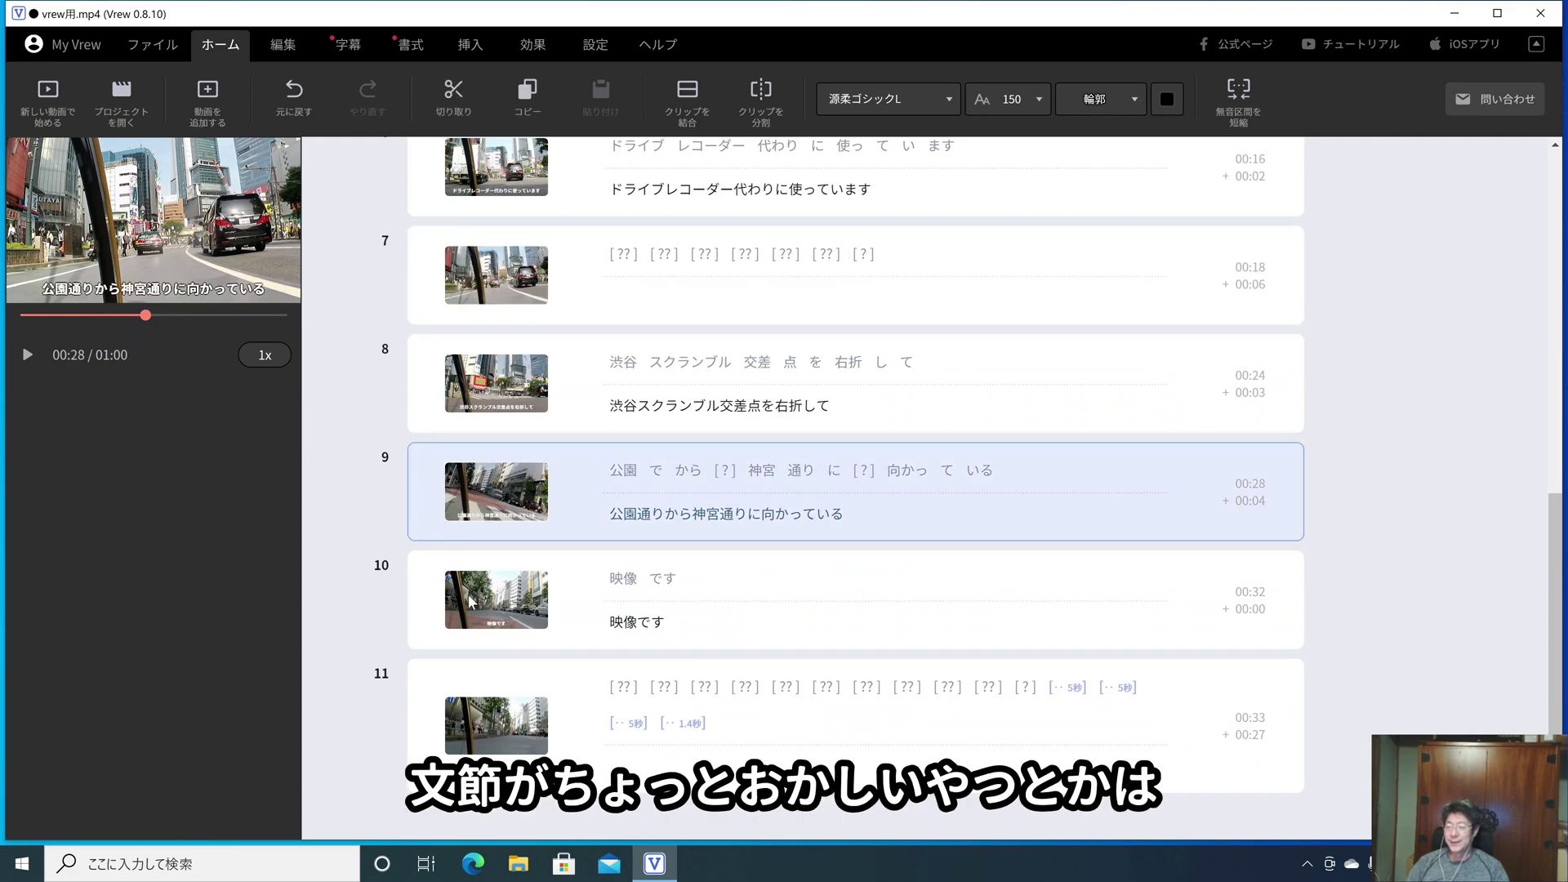
{"action": "left_click", "coordinate": [427, 613], "text": "shift"}
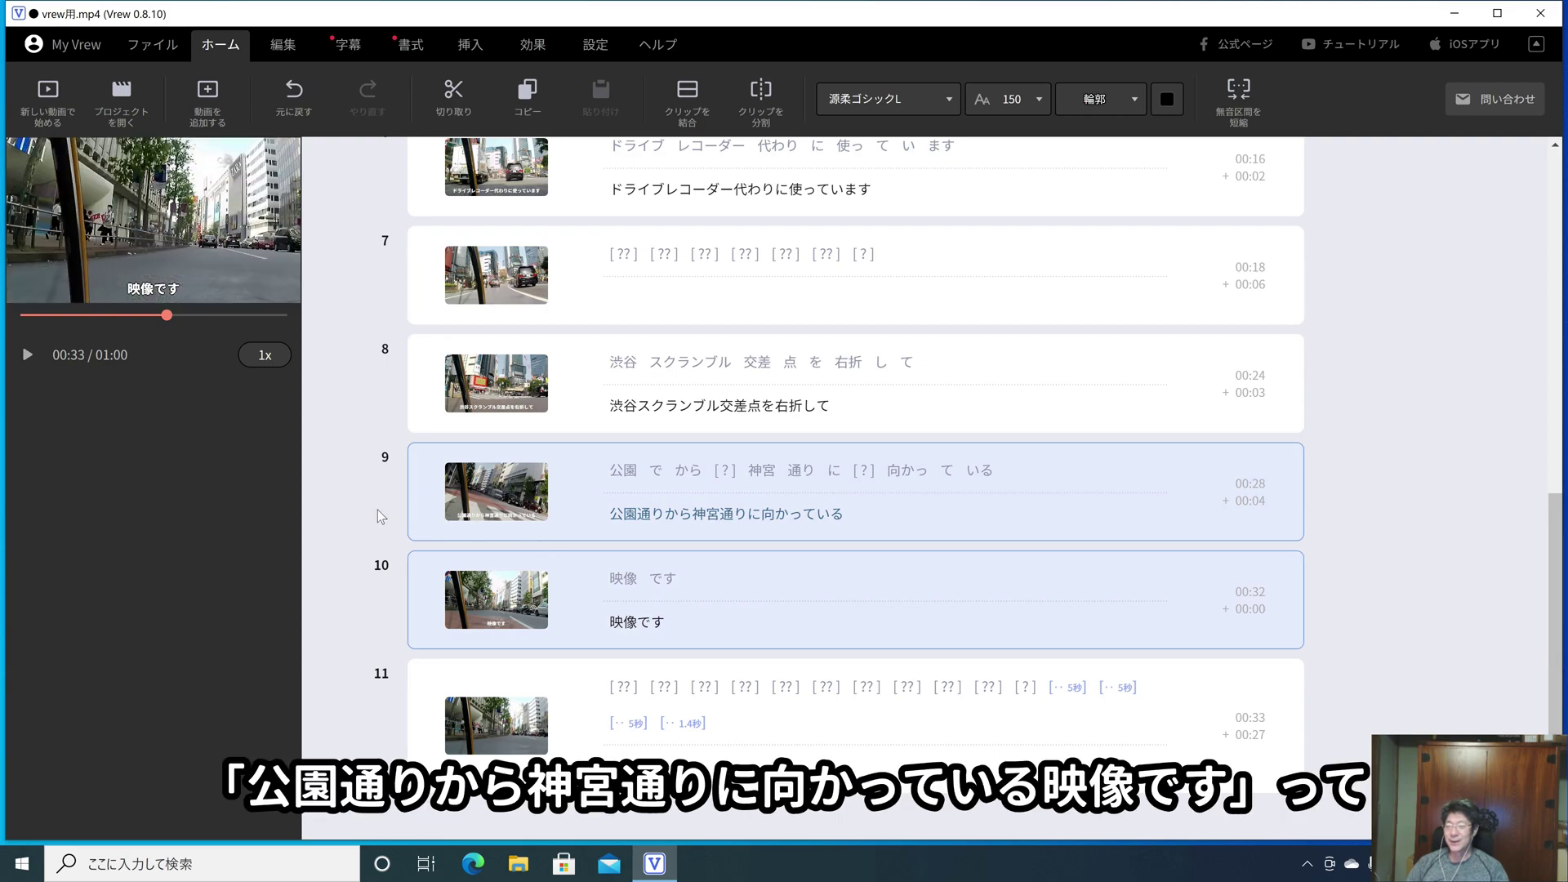
{"action": "right_click", "coordinate": [434, 502]}
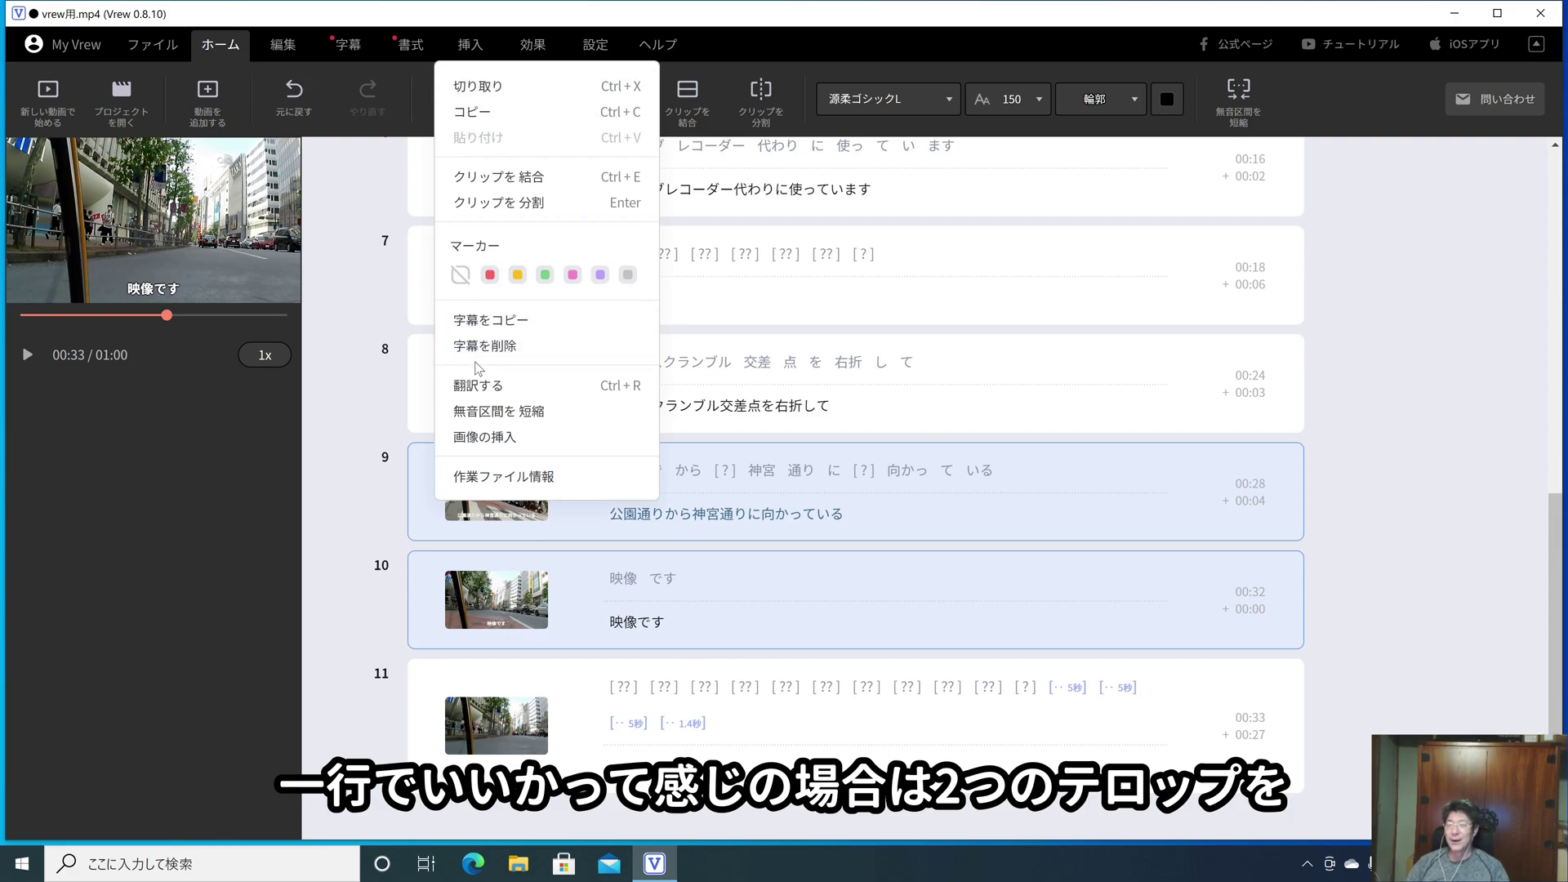
{"action": "left_click", "coordinate": [435, 495]}
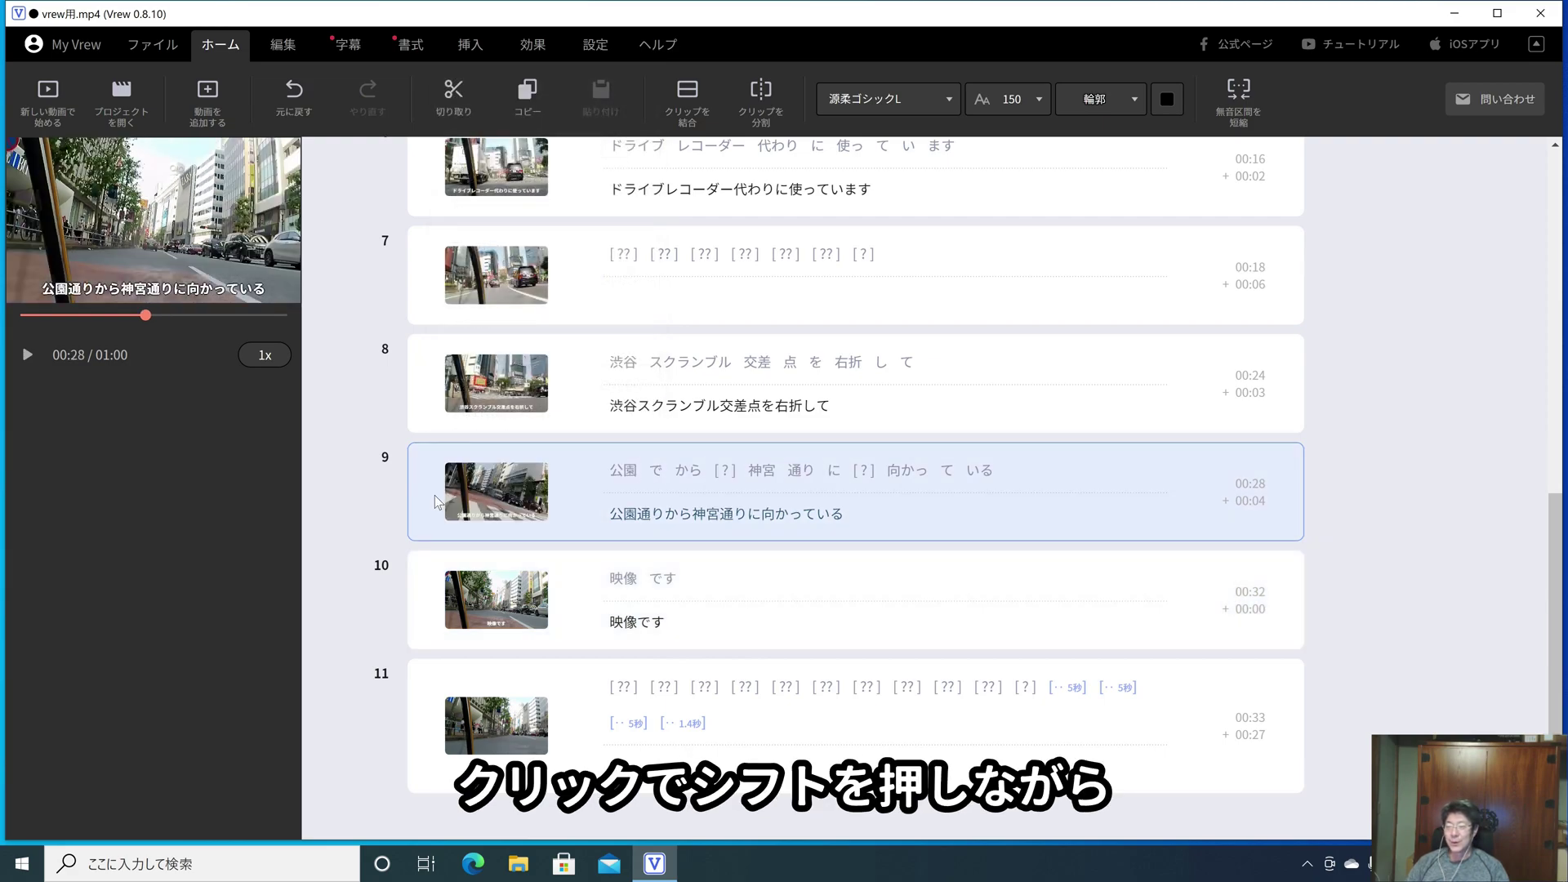
{"action": "left_click", "coordinate": [415, 606], "text": "shift"}
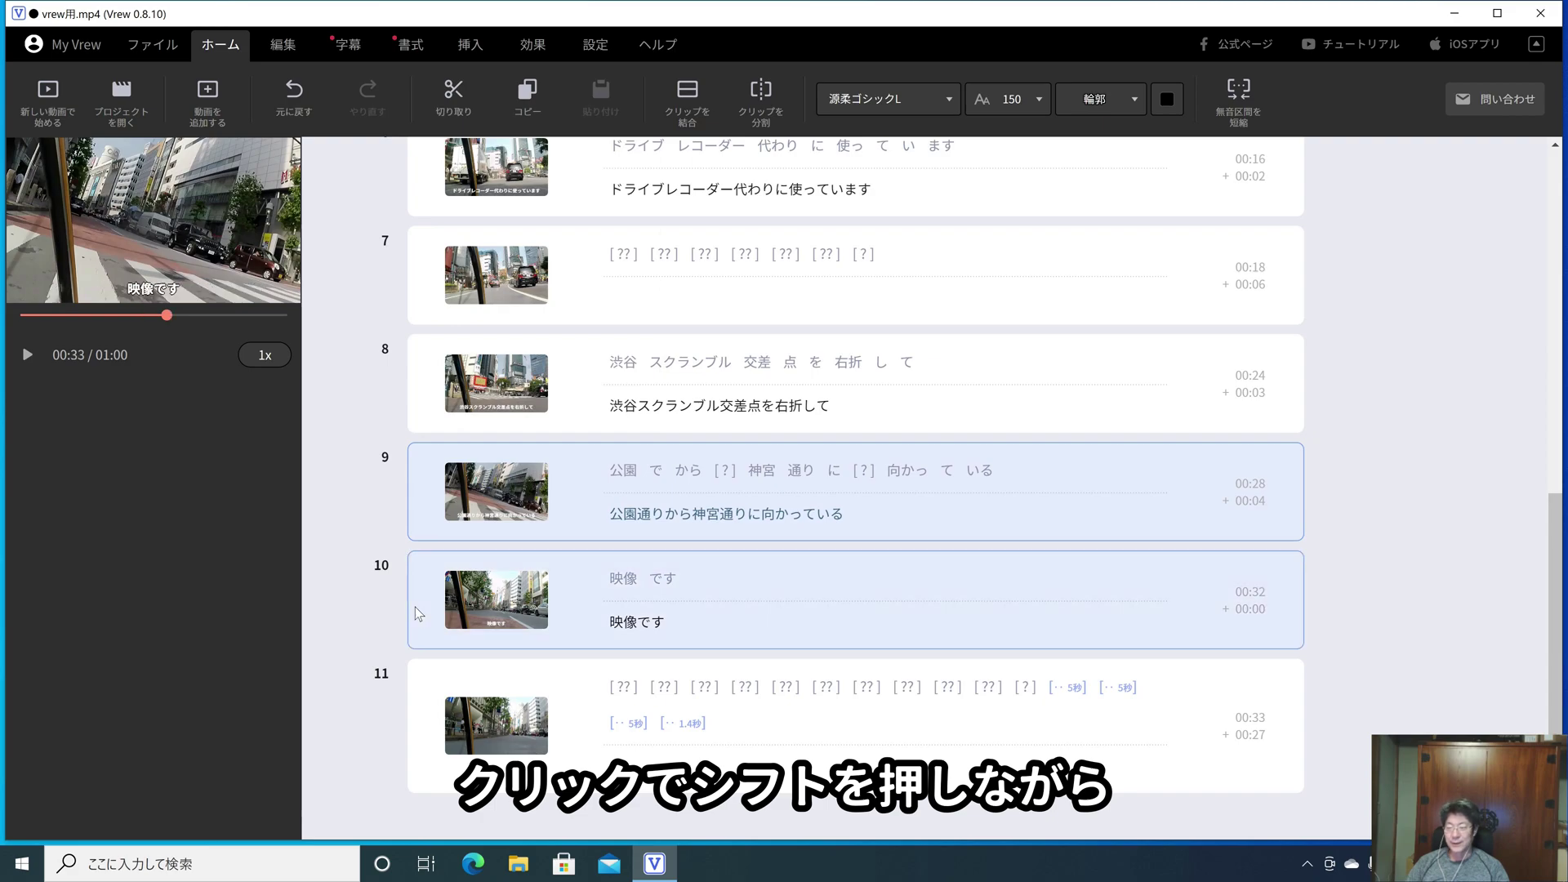
{"action": "right_click", "coordinate": [432, 481]}
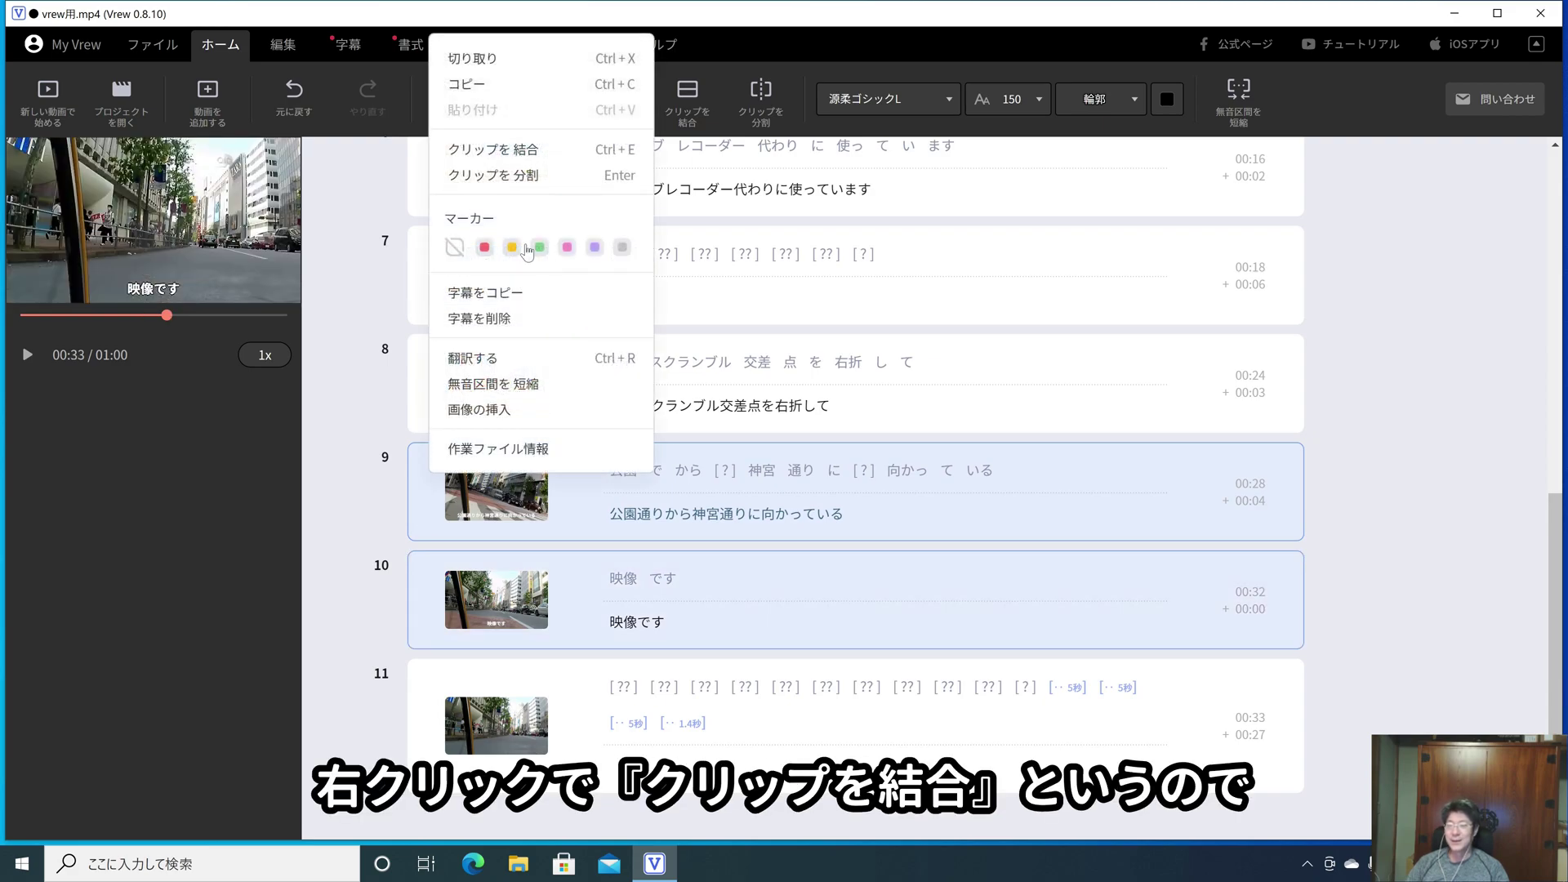
{"action": "left_click", "coordinate": [534, 159]}
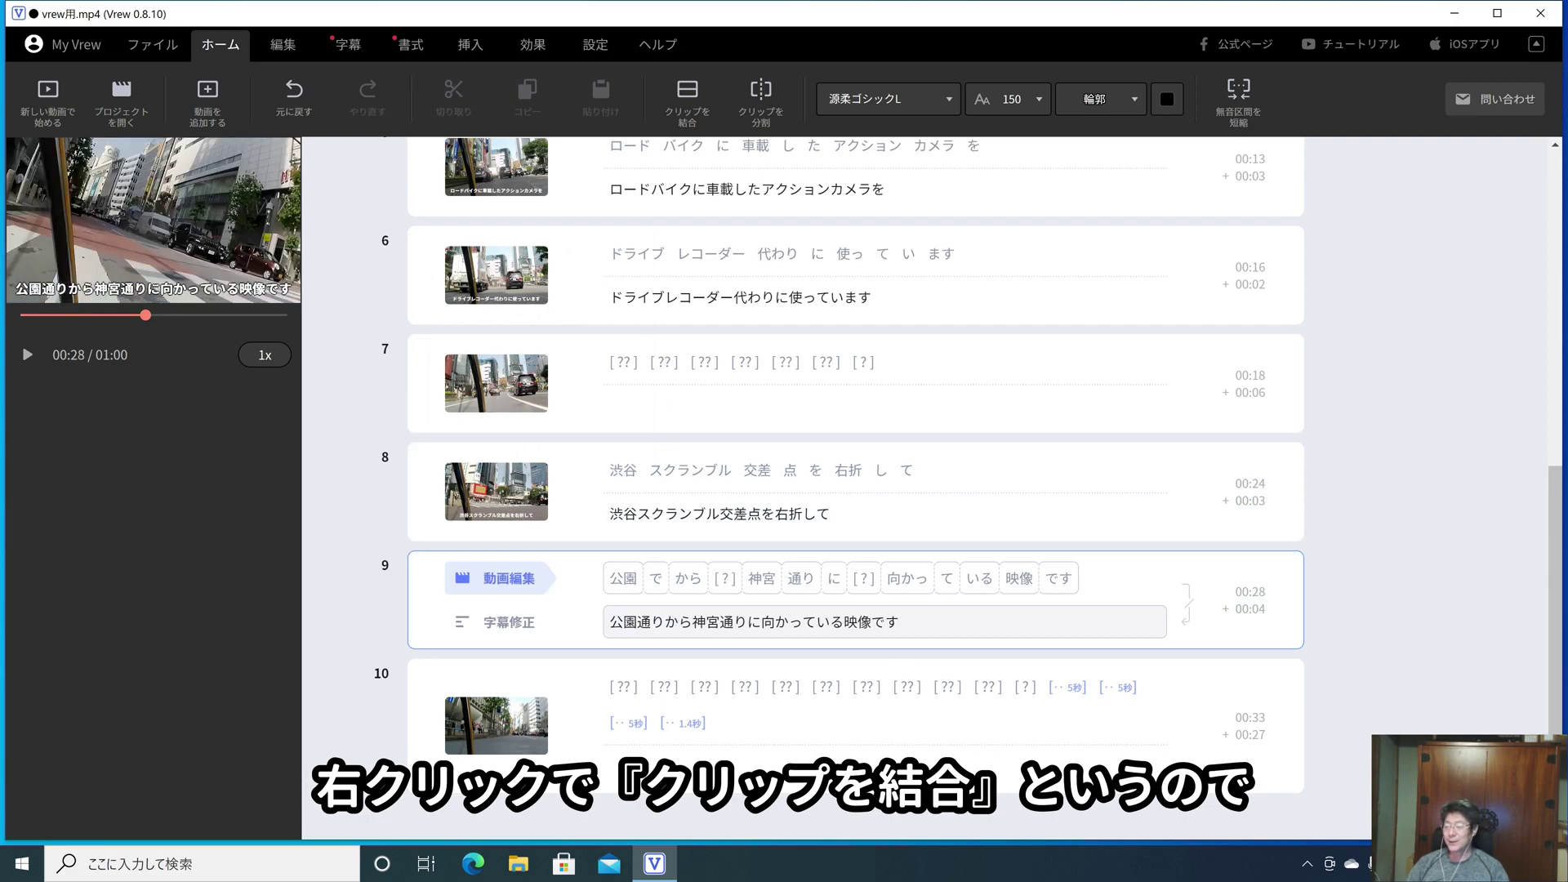
Split clip 9 right after "公園 で から" so "神宮通りに向かっている映像です" becomes its own clip
{"action": "left_click", "coordinate": [898, 621]}
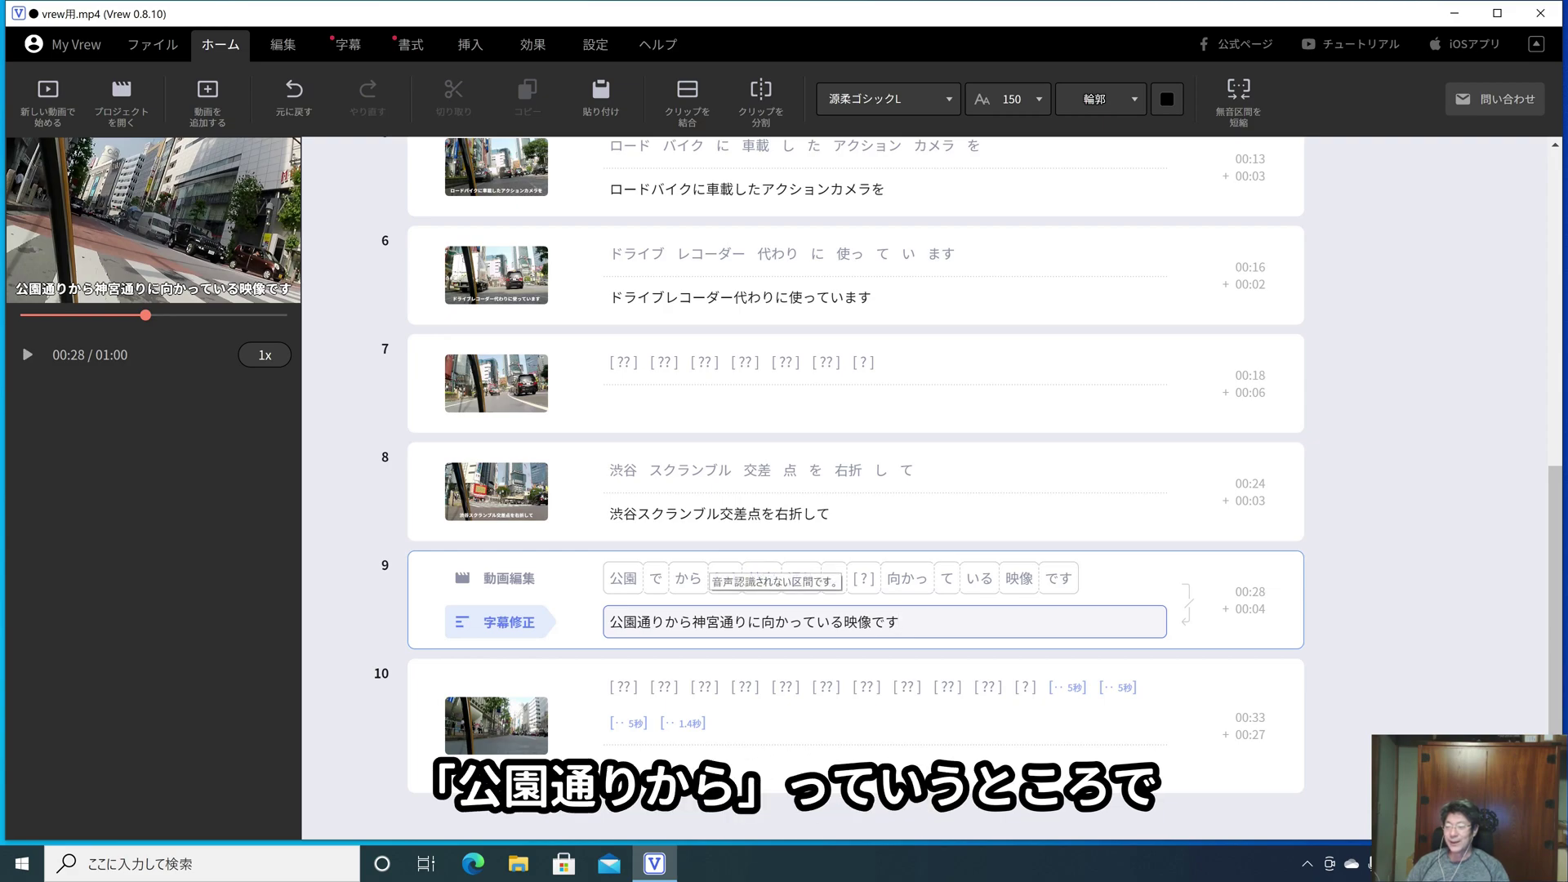
{"action": "left_click", "coordinate": [709, 579]}
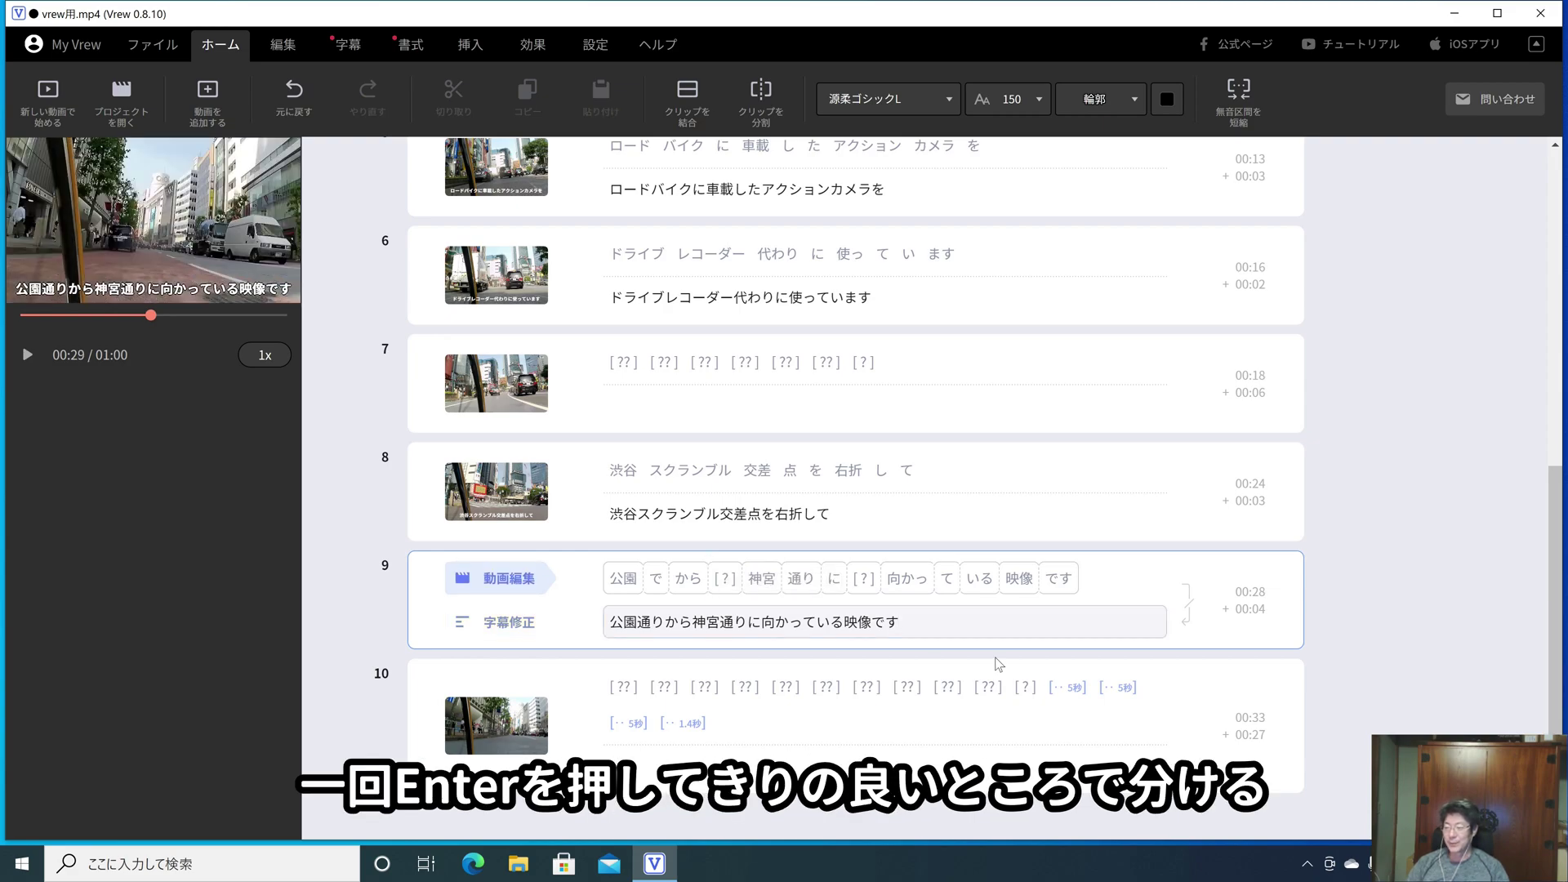
{"action": "key", "text": "Return"}
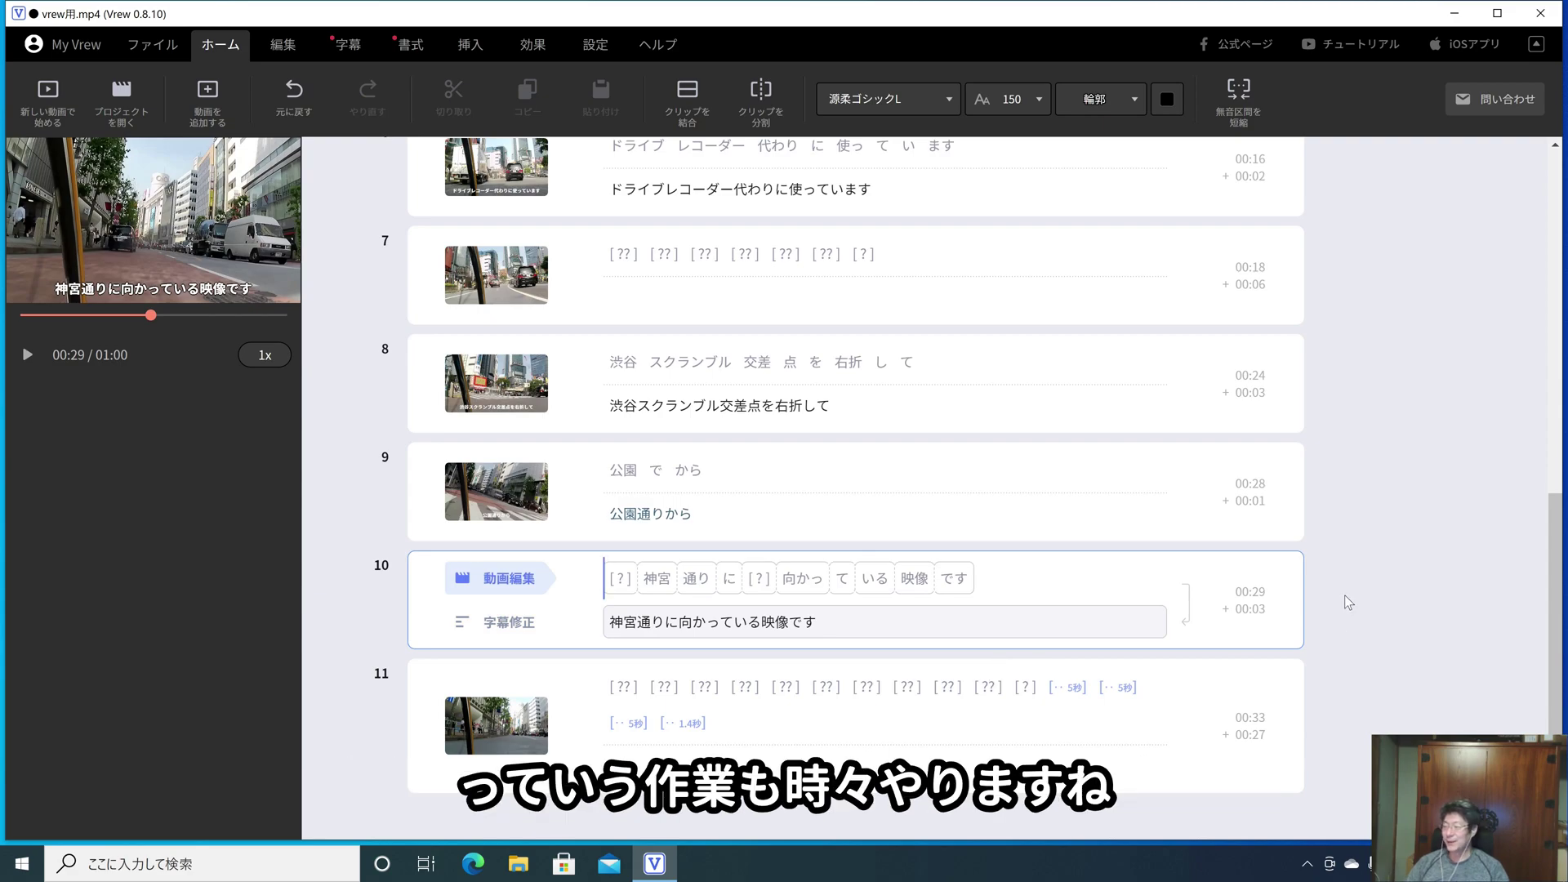
Try to delete the Vrew watermark attached to clip 1
{"action": "scroll", "coordinate": [1344, 595], "scroll_direction": "up", "scroll_amount": 8}
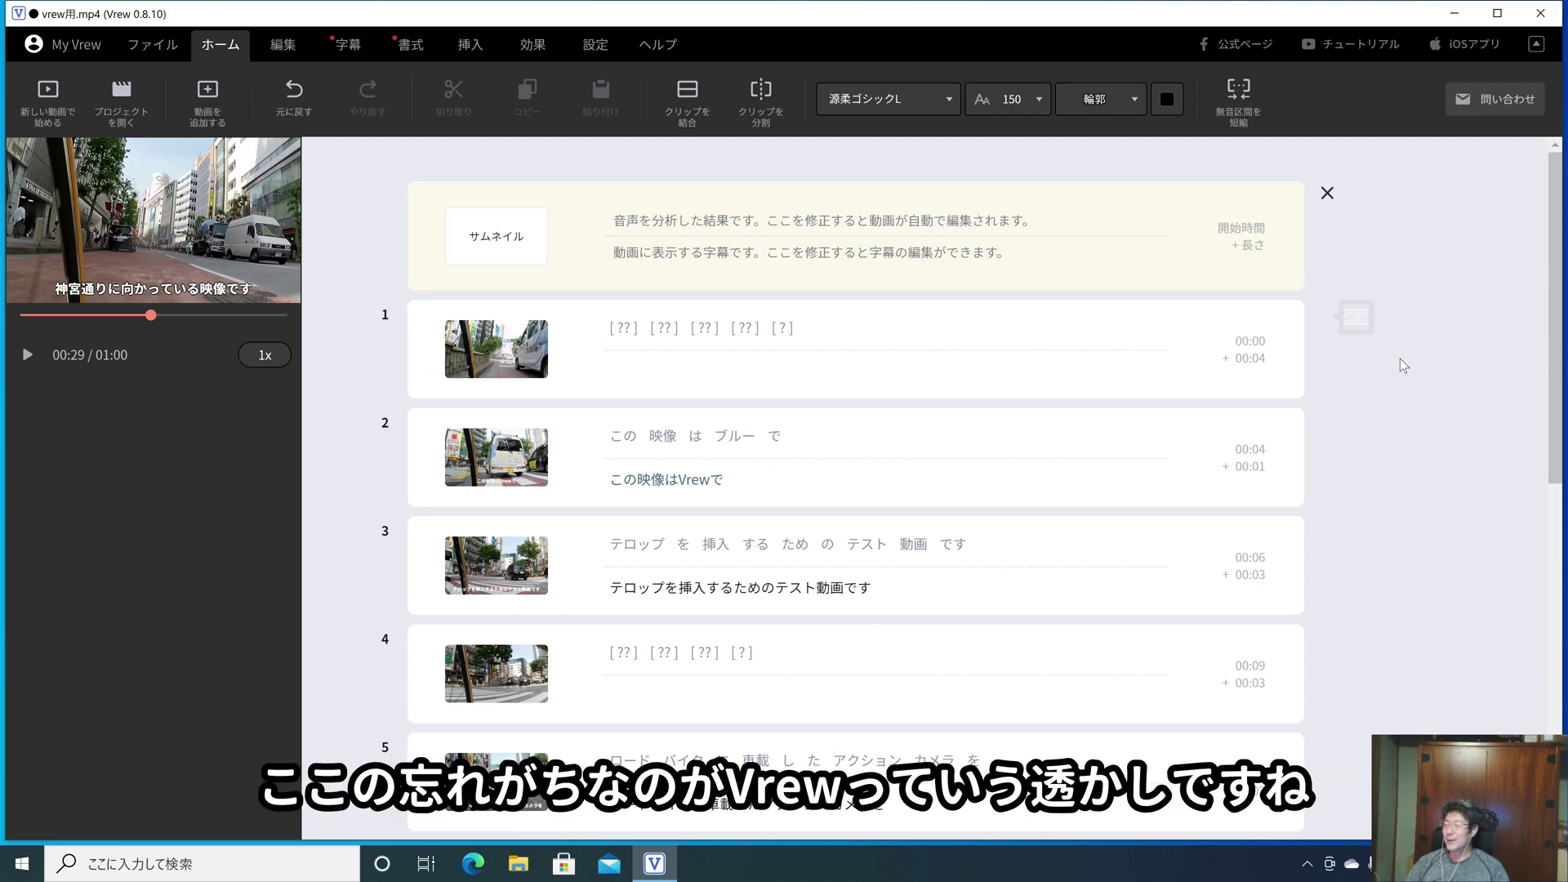
{"action": "left_click", "coordinate": [1364, 327]}
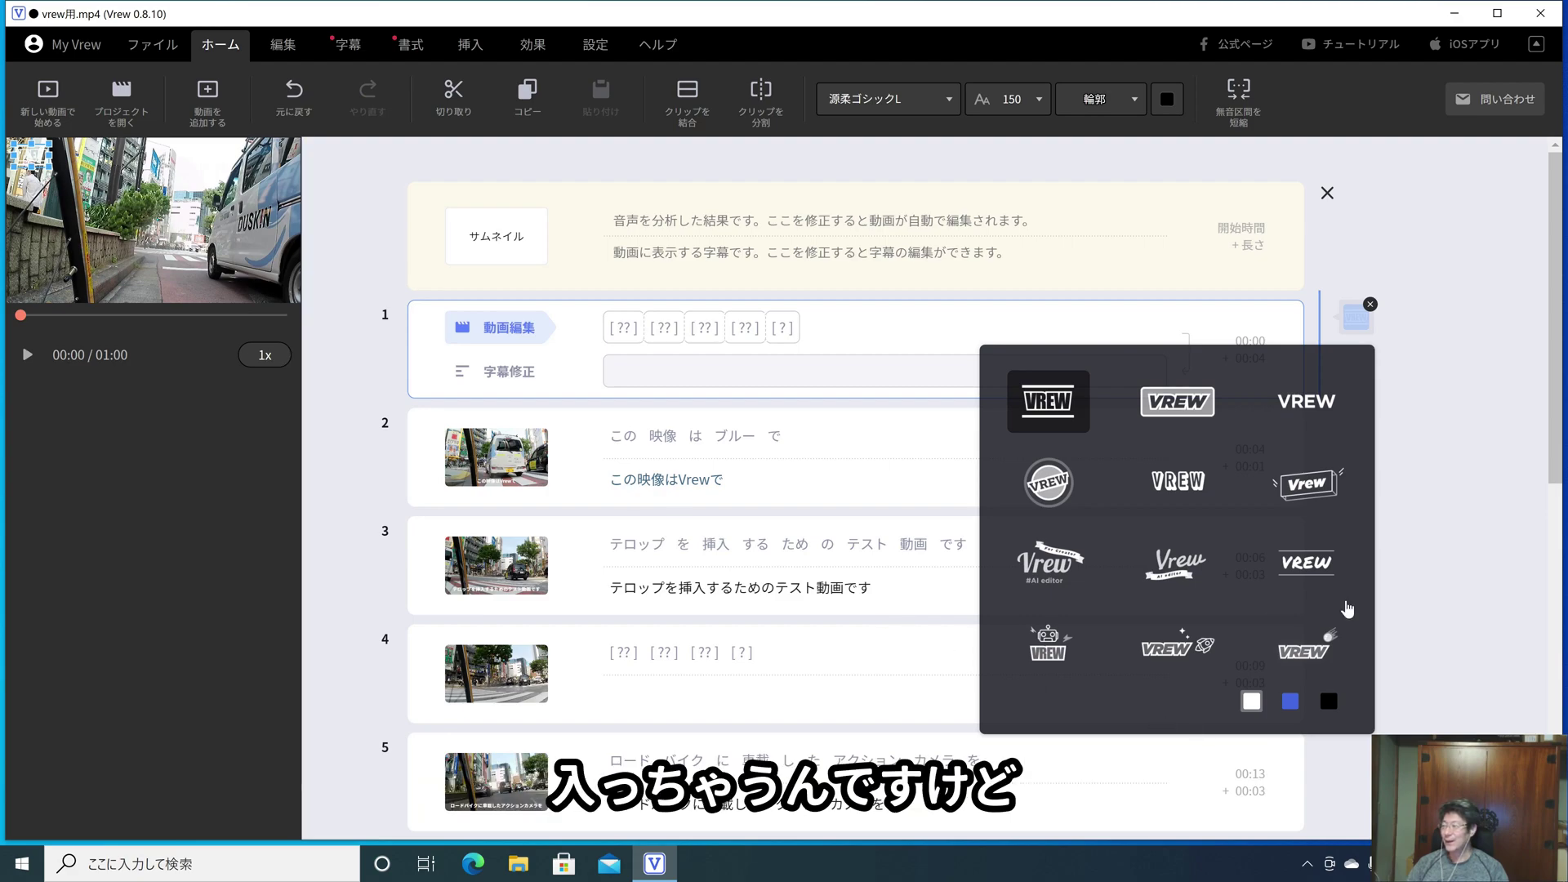
{"action": "left_click", "coordinate": [1370, 305]}
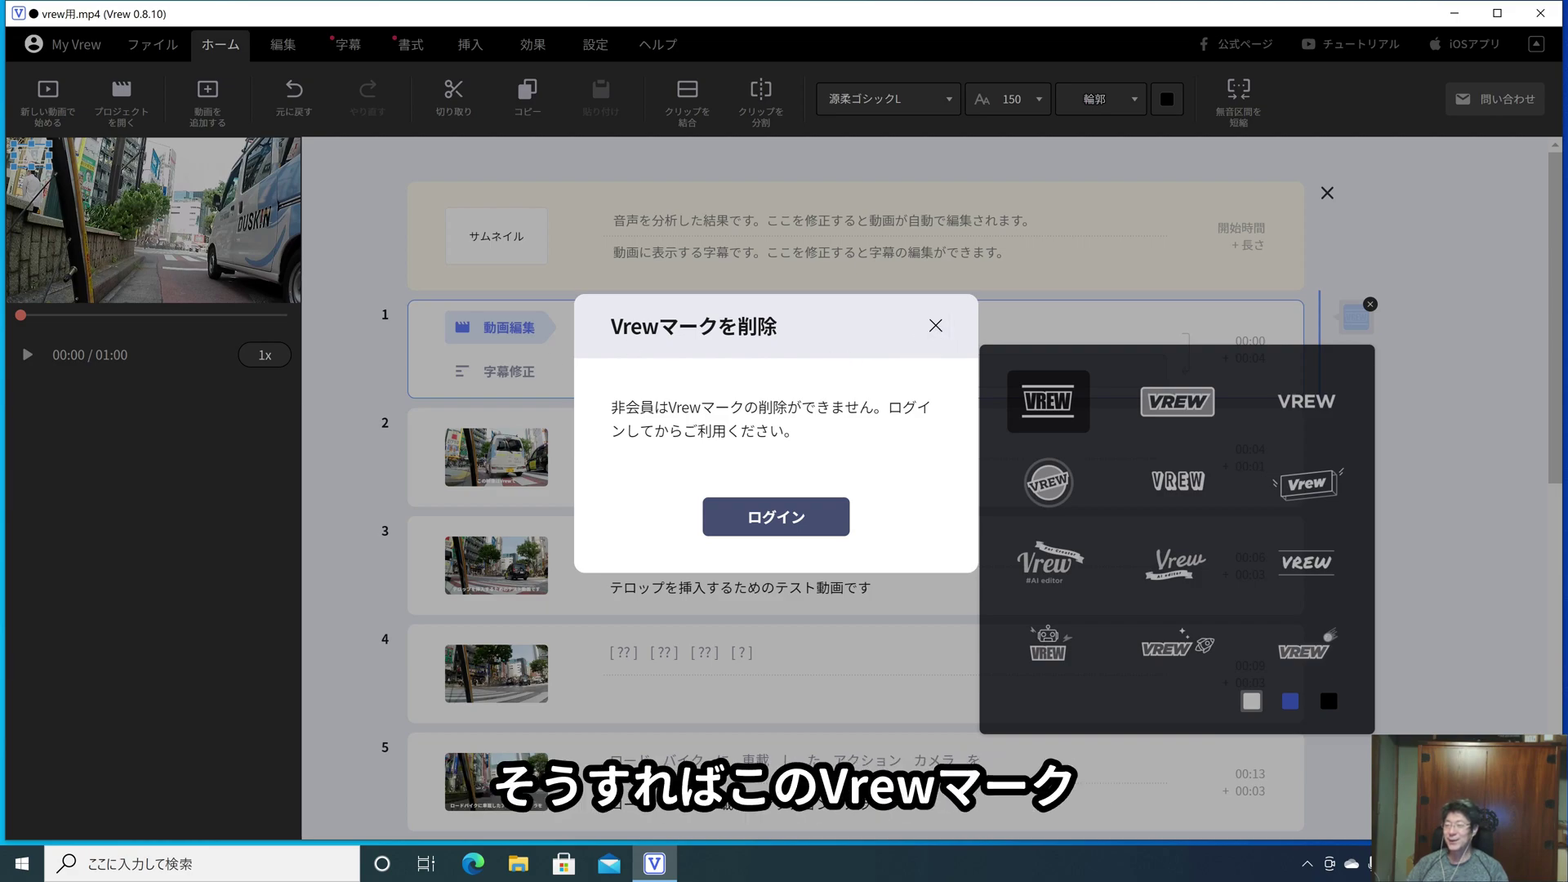
{"action": "left_click", "coordinate": [936, 326]}
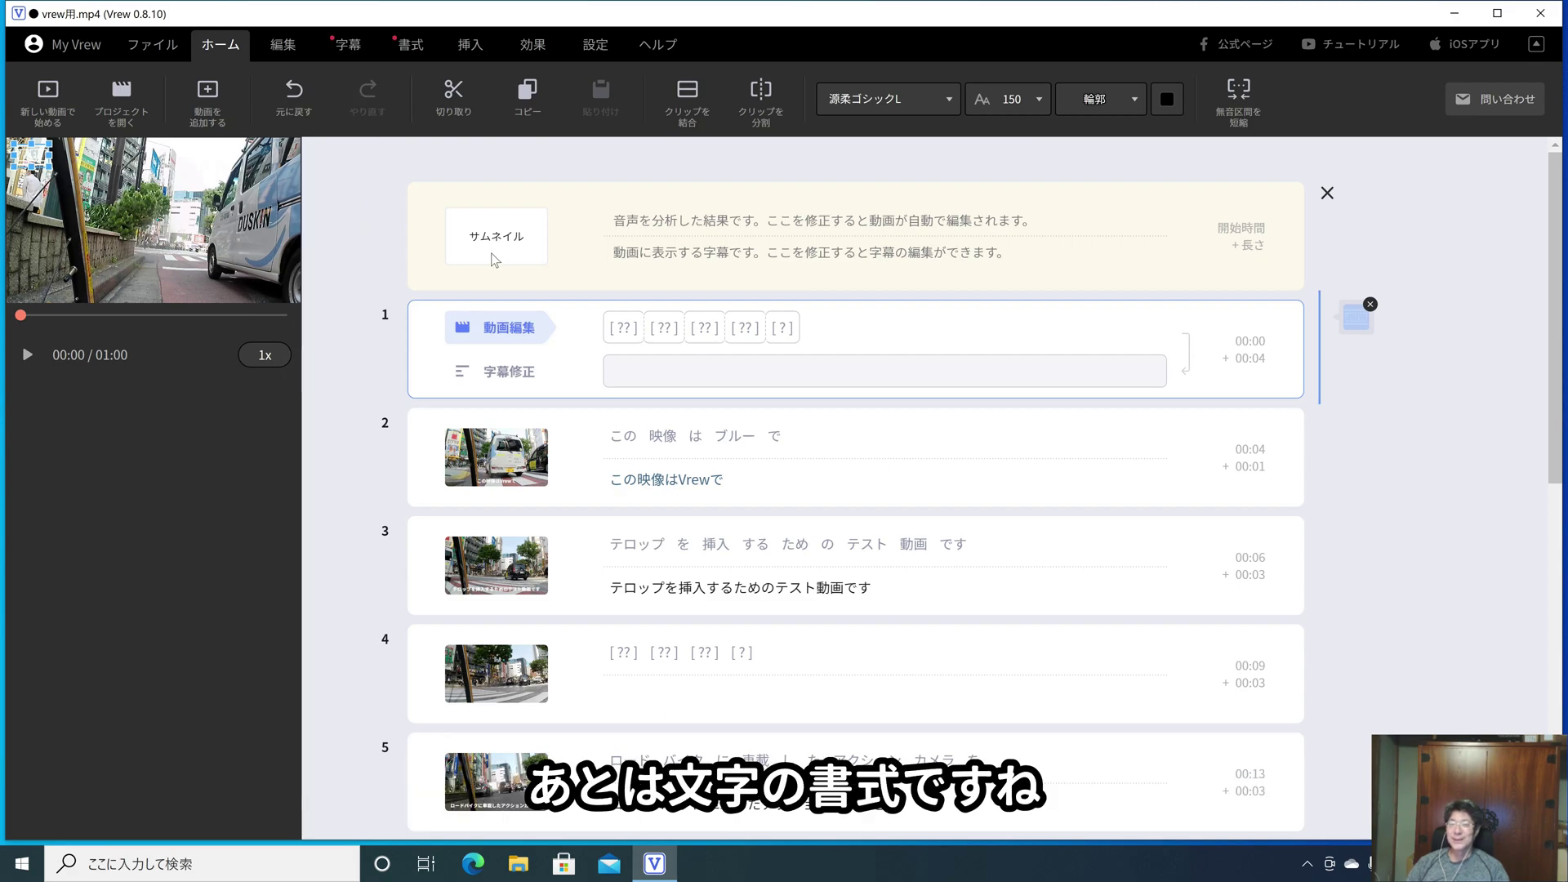
Open the subtitle formatting options for clip 2 and set their scope to all clips (全体)
{"action": "key", "text": "Down"}
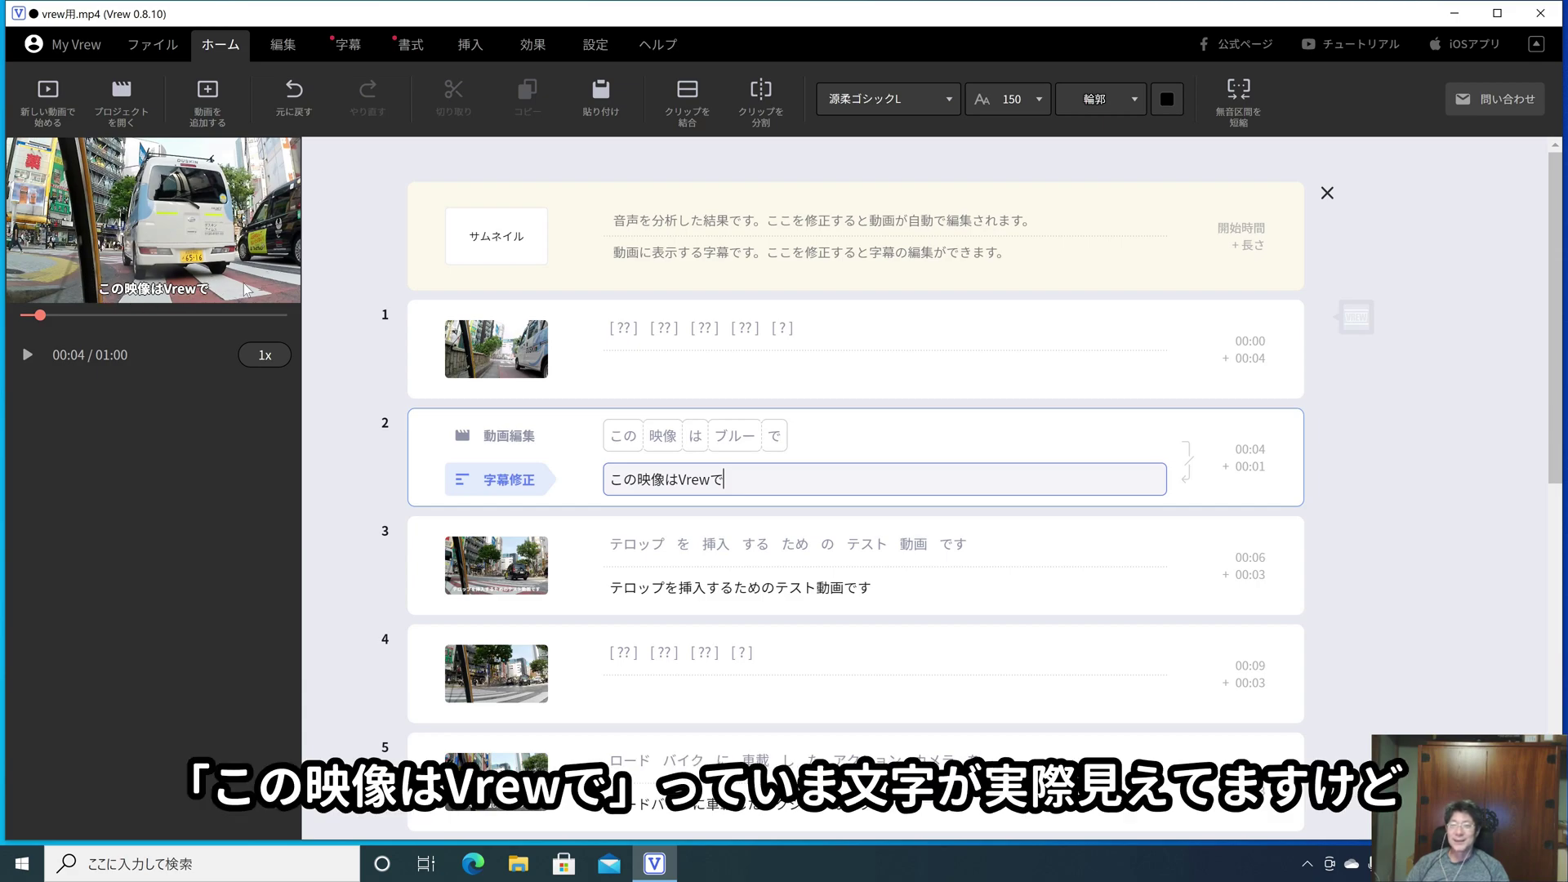
{"action": "left_click", "coordinate": [408, 45]}
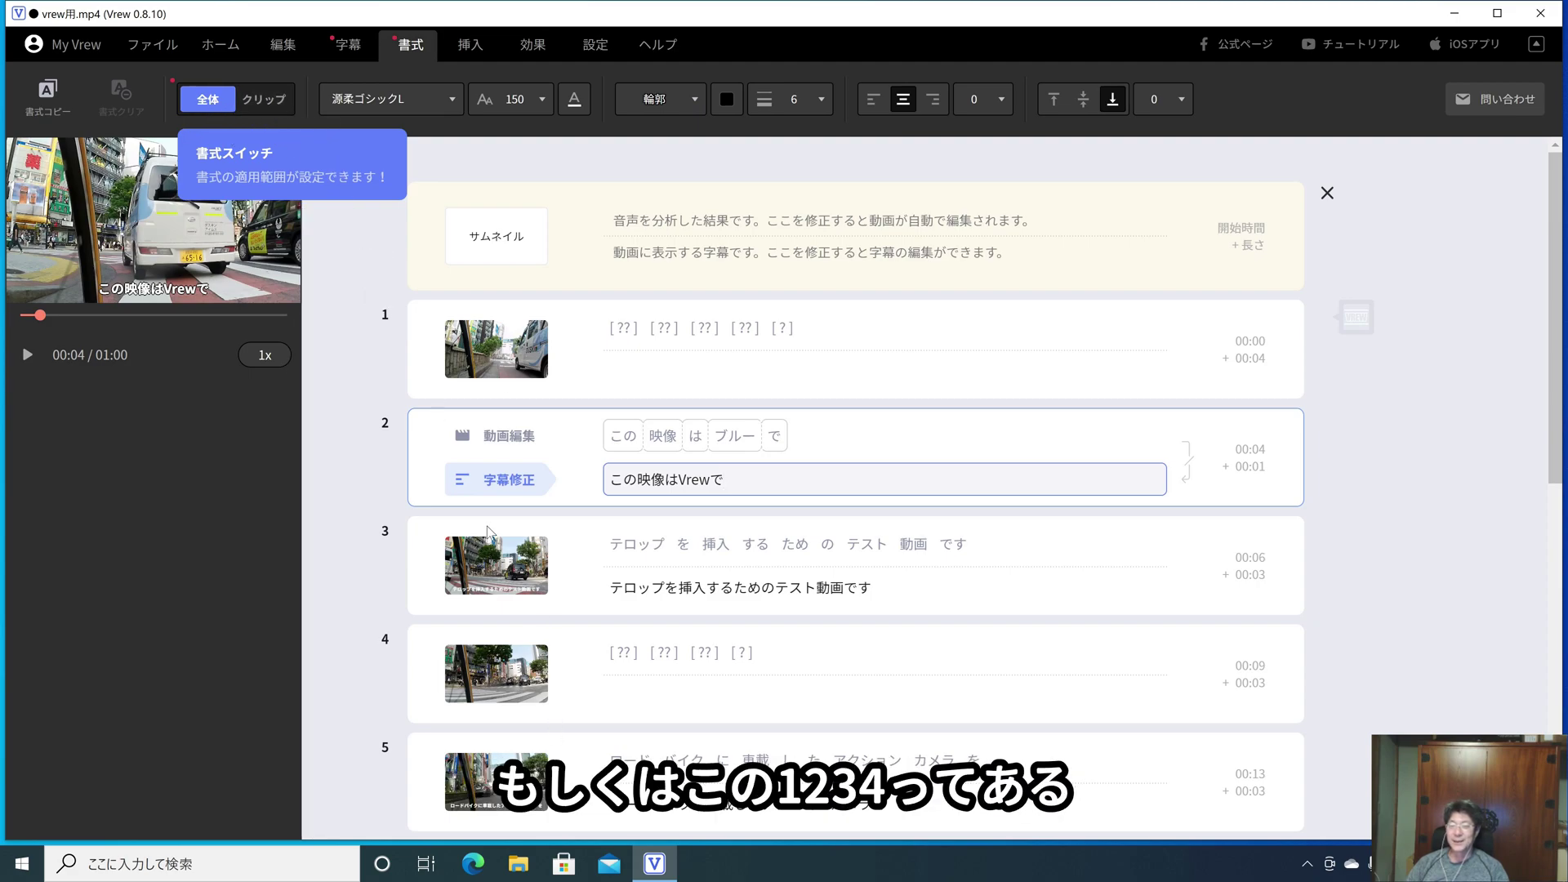
{"action": "left_click", "coordinate": [265, 99]}
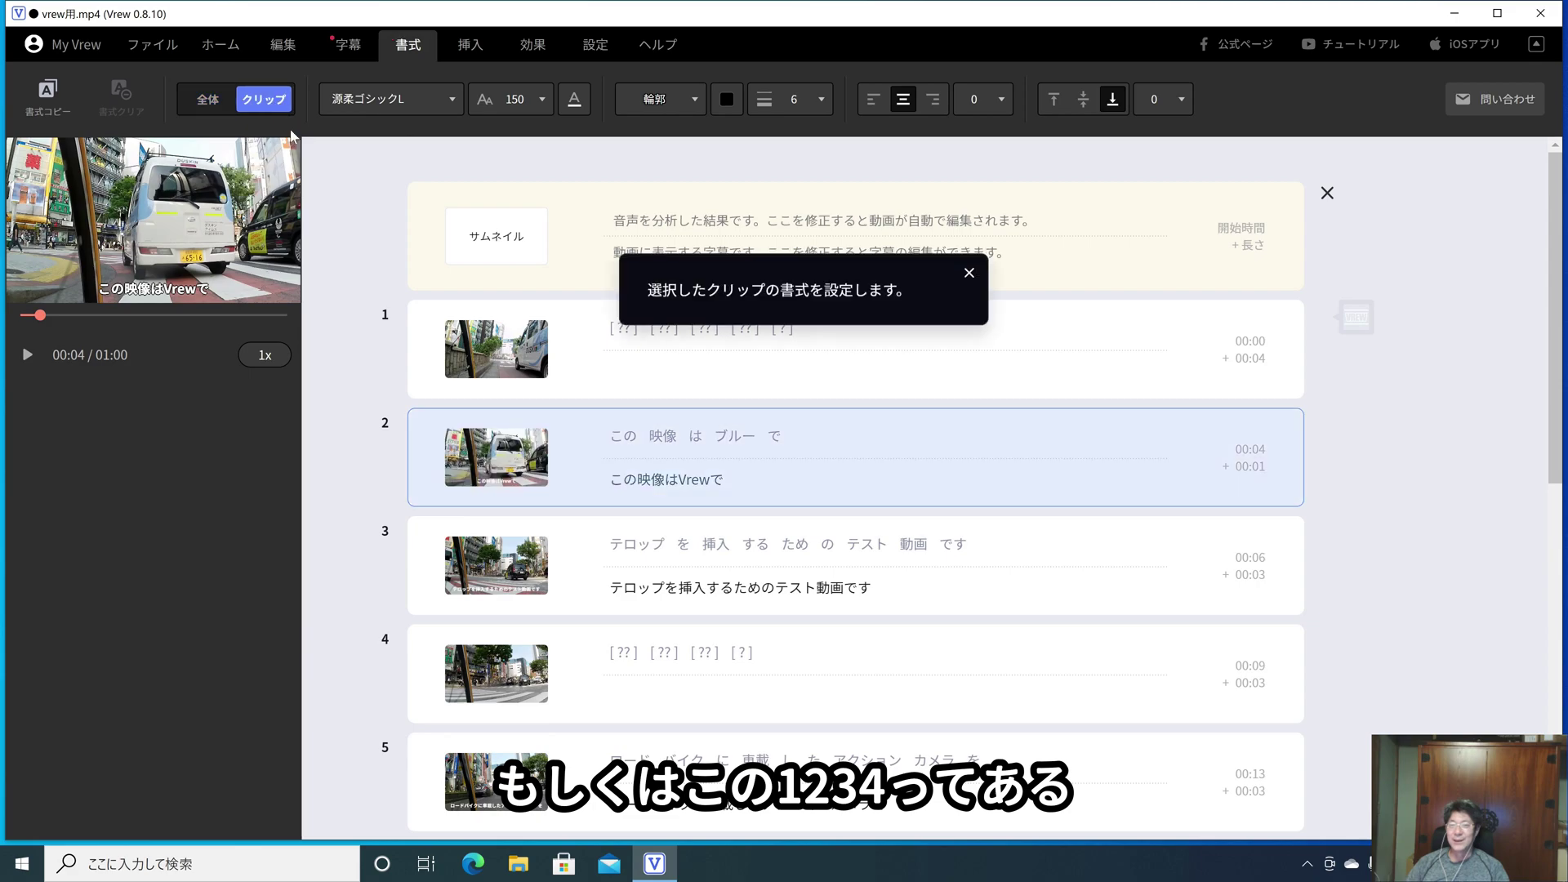
{"action": "left_click", "coordinate": [210, 102]}
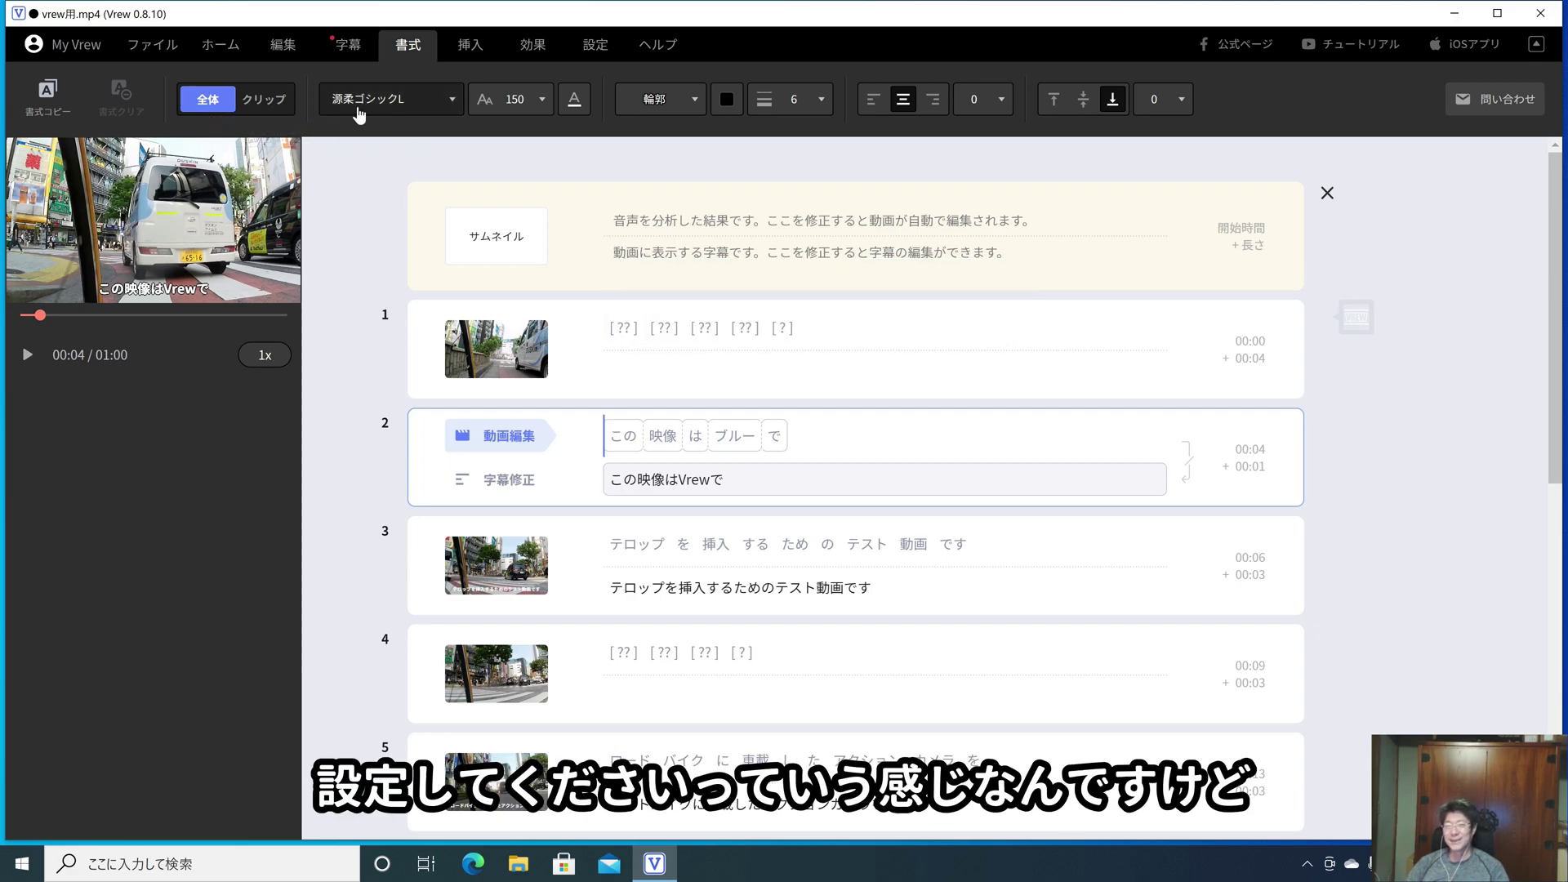
Look through the list of fonts available for the subtitles and leave it without choosing one
{"action": "left_click", "coordinate": [449, 104]}
{"action": "left_click", "coordinate": [449, 104]}
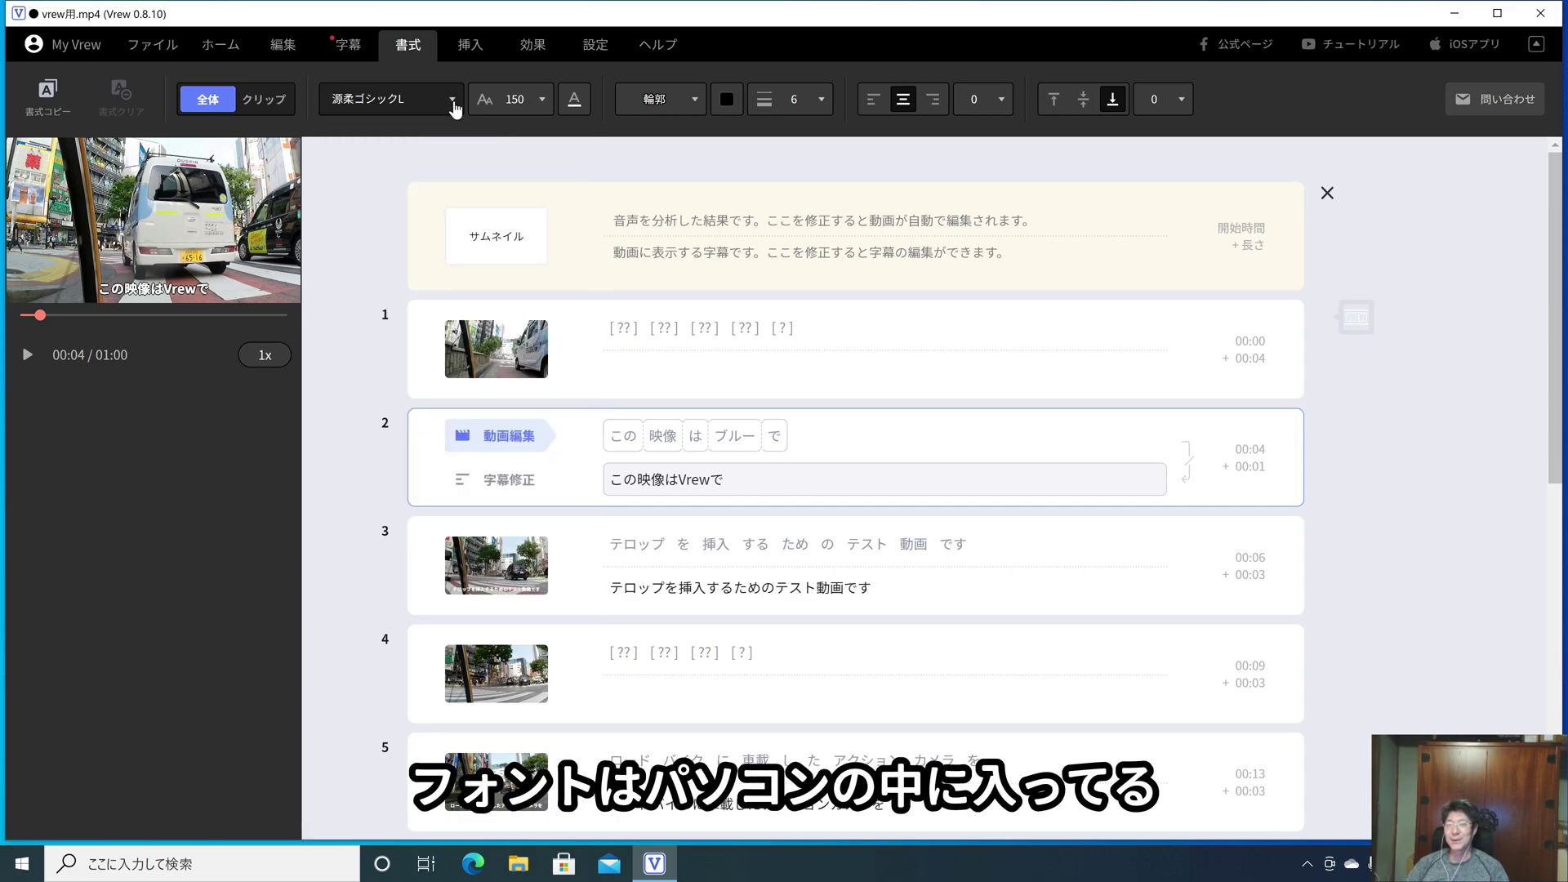
{"action": "left_click", "coordinate": [448, 104]}
{"action": "scroll", "coordinate": [471, 331], "scroll_direction": "down", "scroll_amount": 3}
{"action": "scroll", "coordinate": [472, 331], "scroll_direction": "down", "scroll_amount": 20}
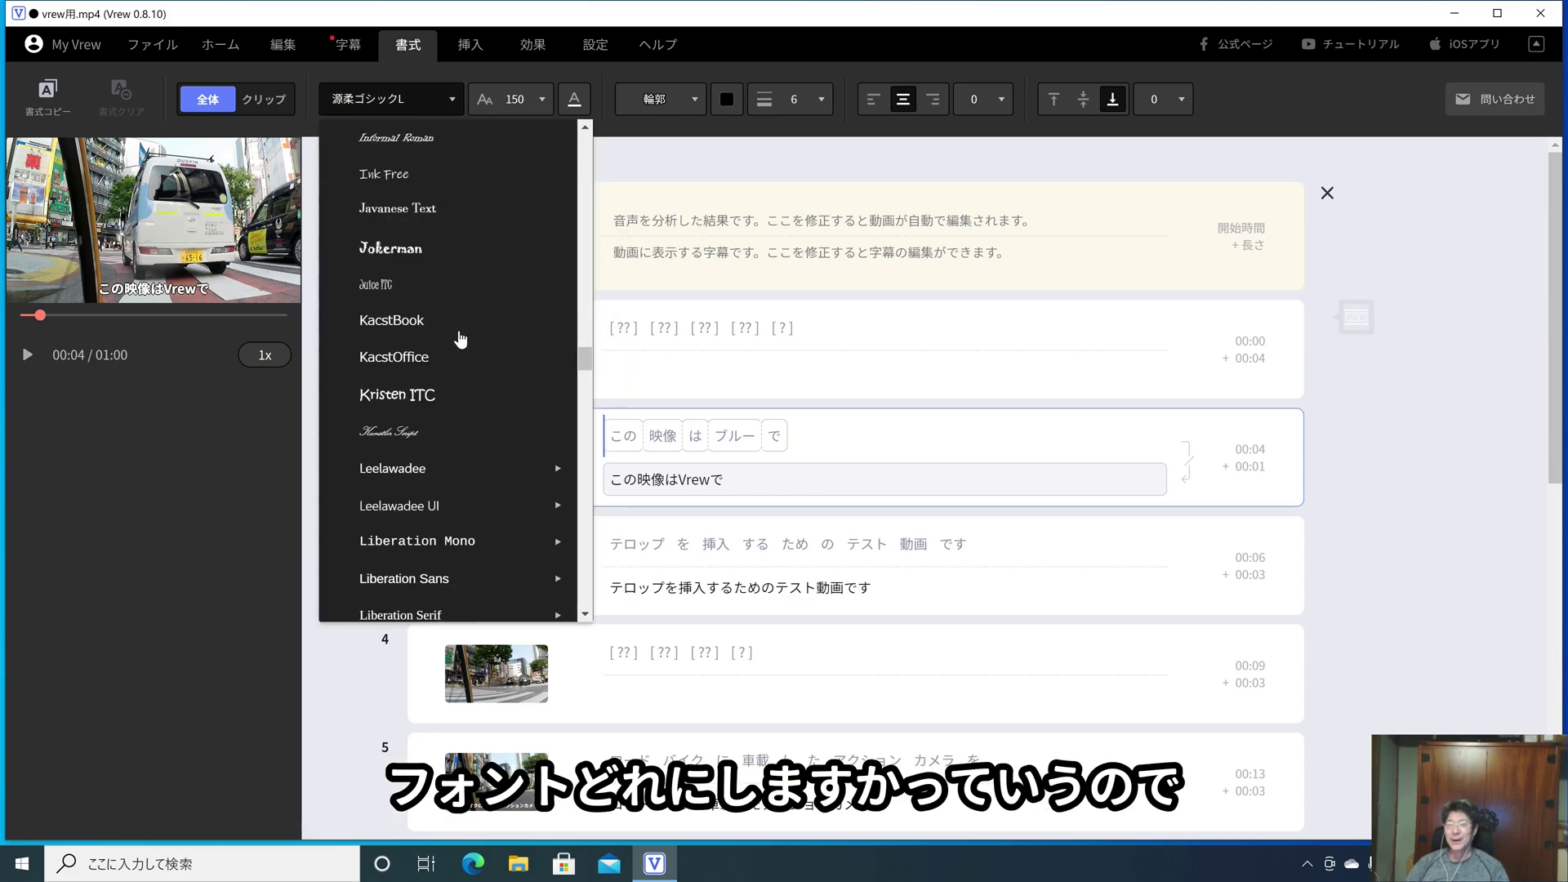
{"action": "scroll", "coordinate": [451, 349], "scroll_direction": "up", "scroll_amount": 15}
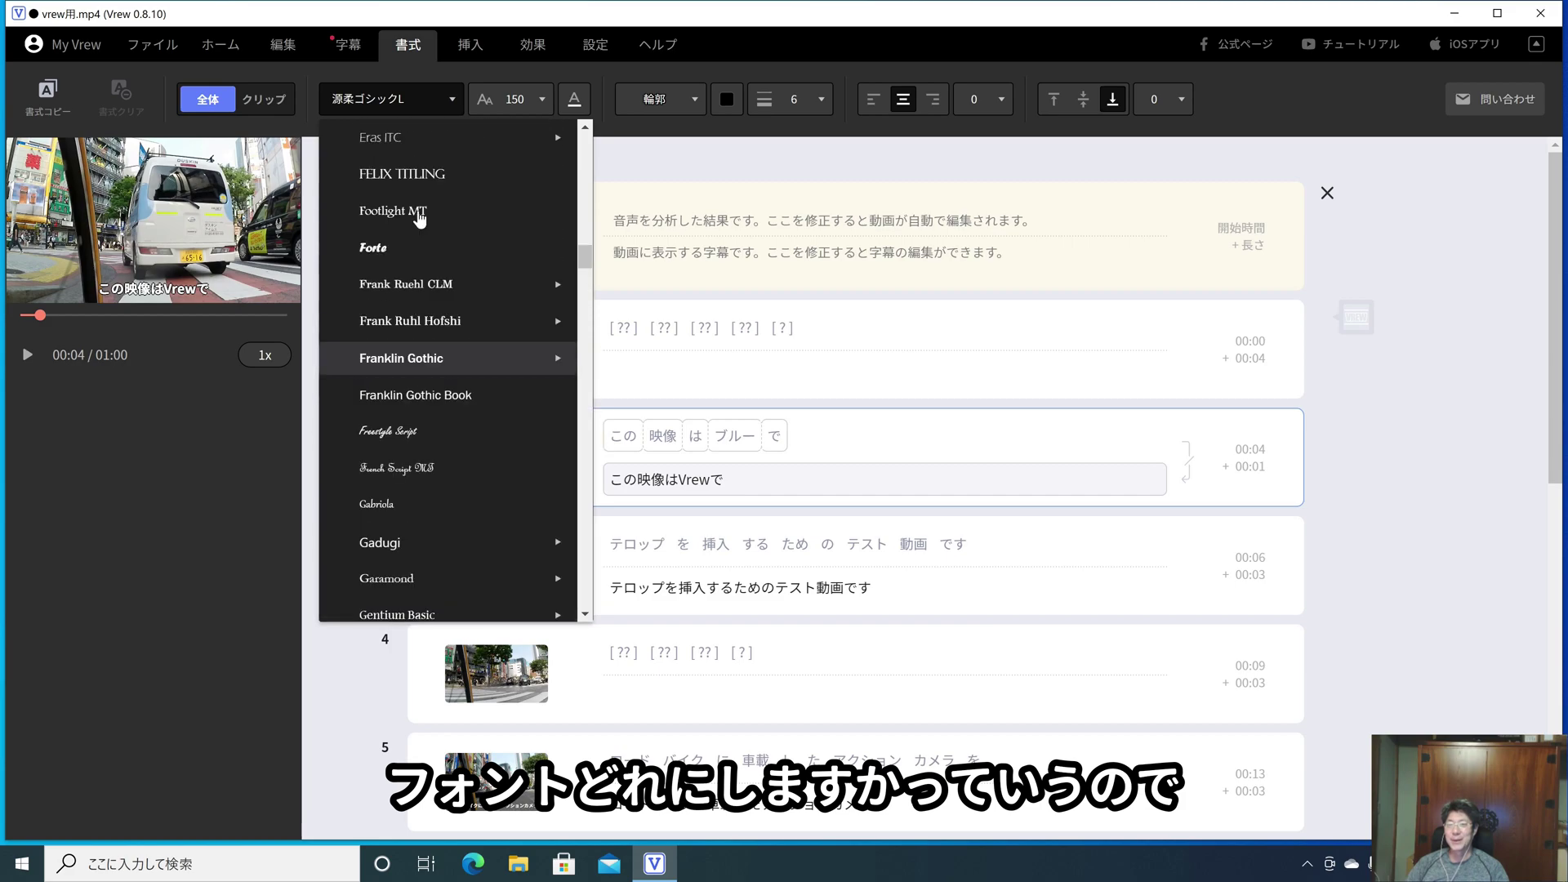
{"action": "left_click", "coordinate": [316, 519]}
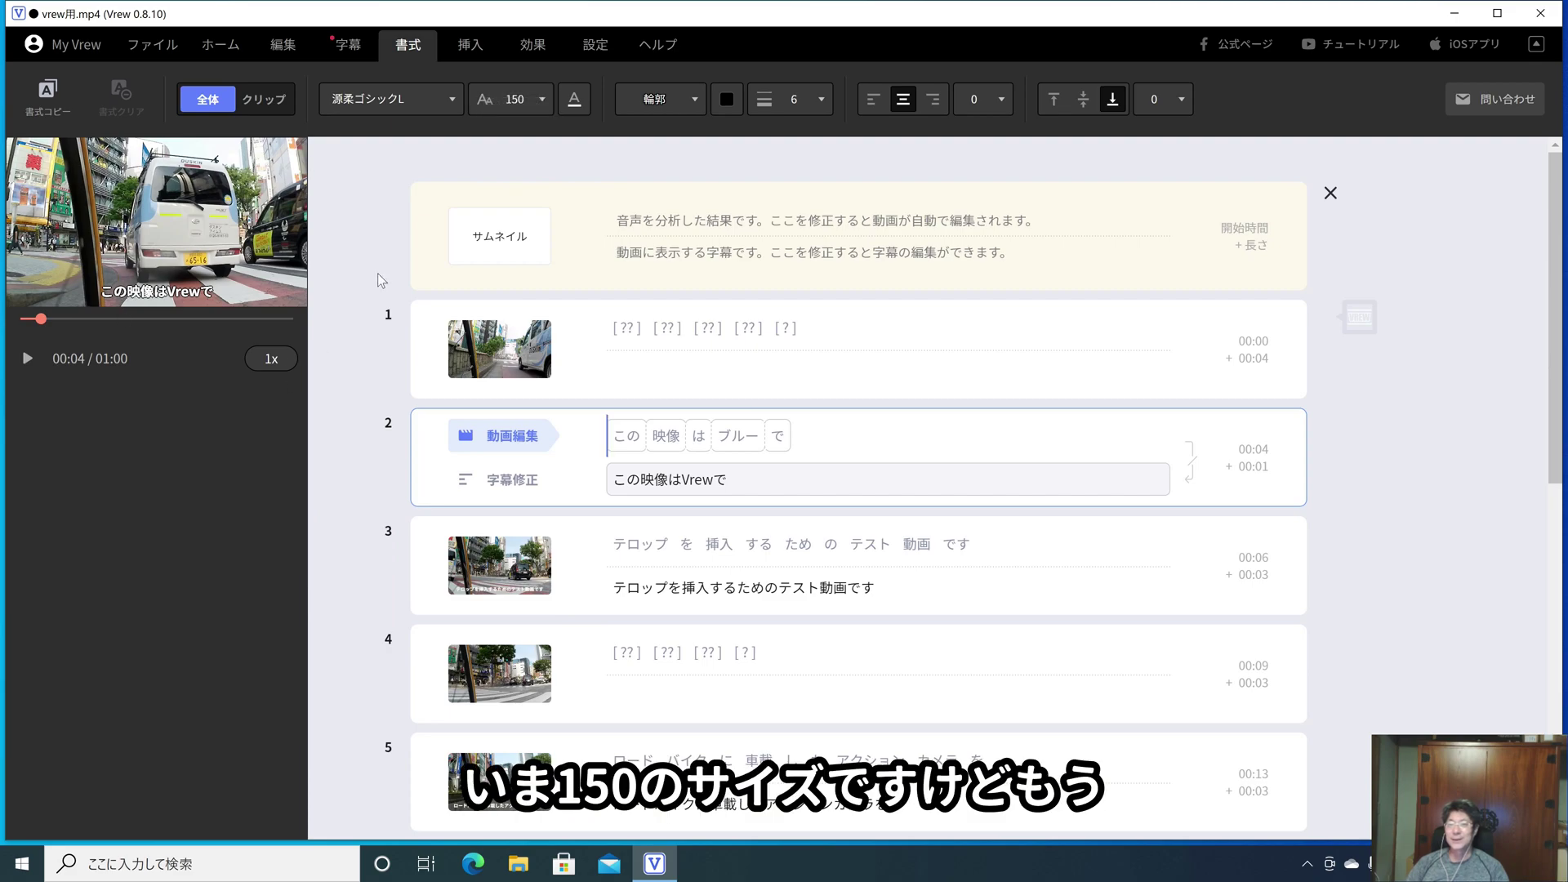
Try subtitle text sizes 100 and 200 on all clips and settle on 150
{"action": "left_click", "coordinate": [544, 100]}
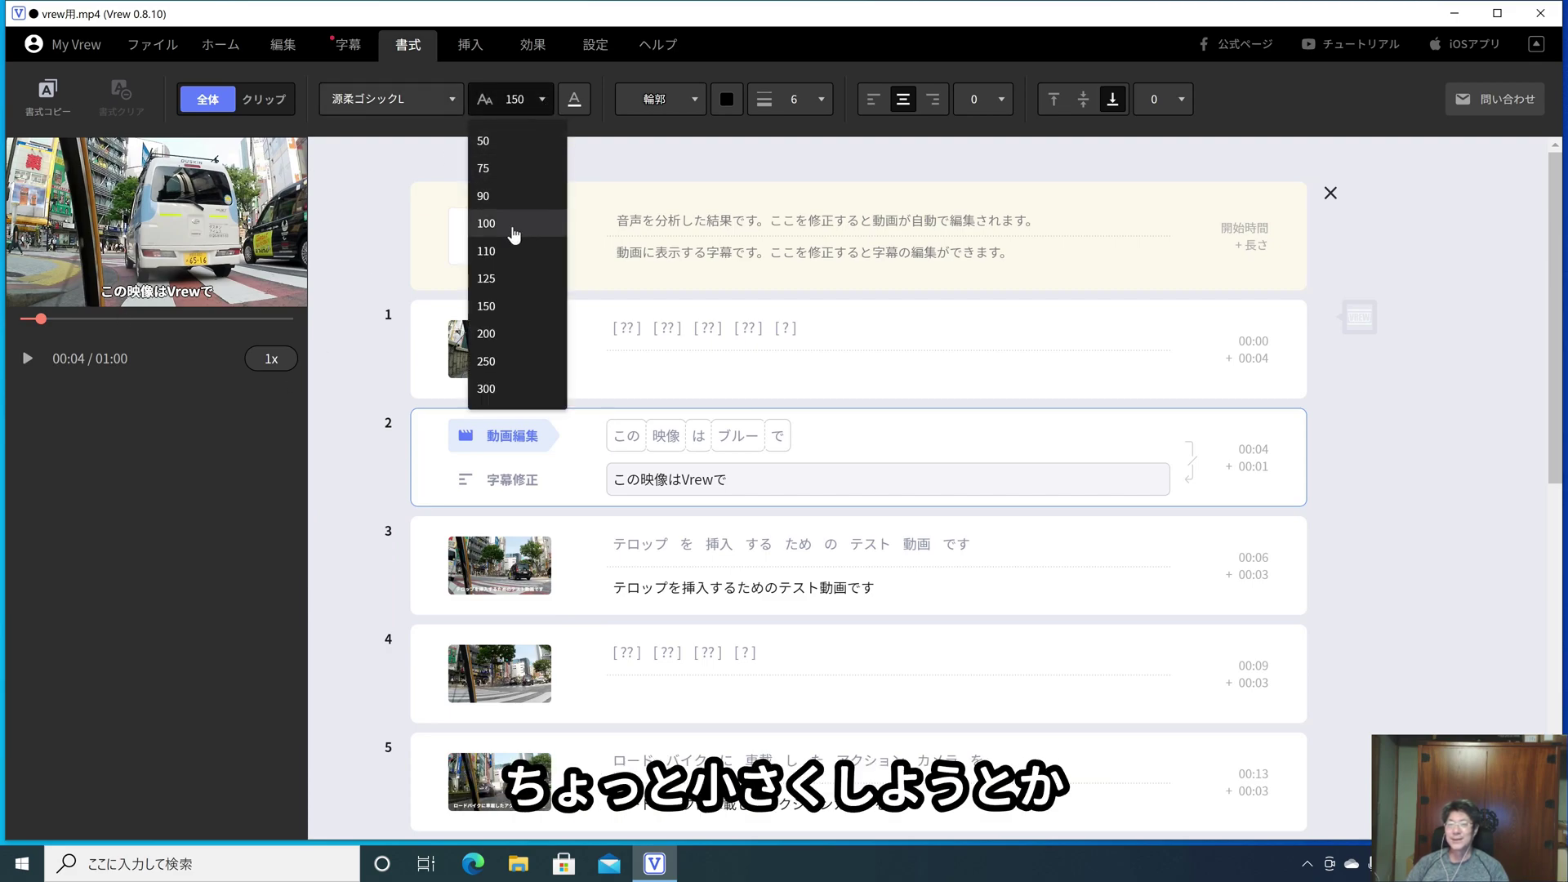
{"action": "left_click", "coordinate": [514, 234]}
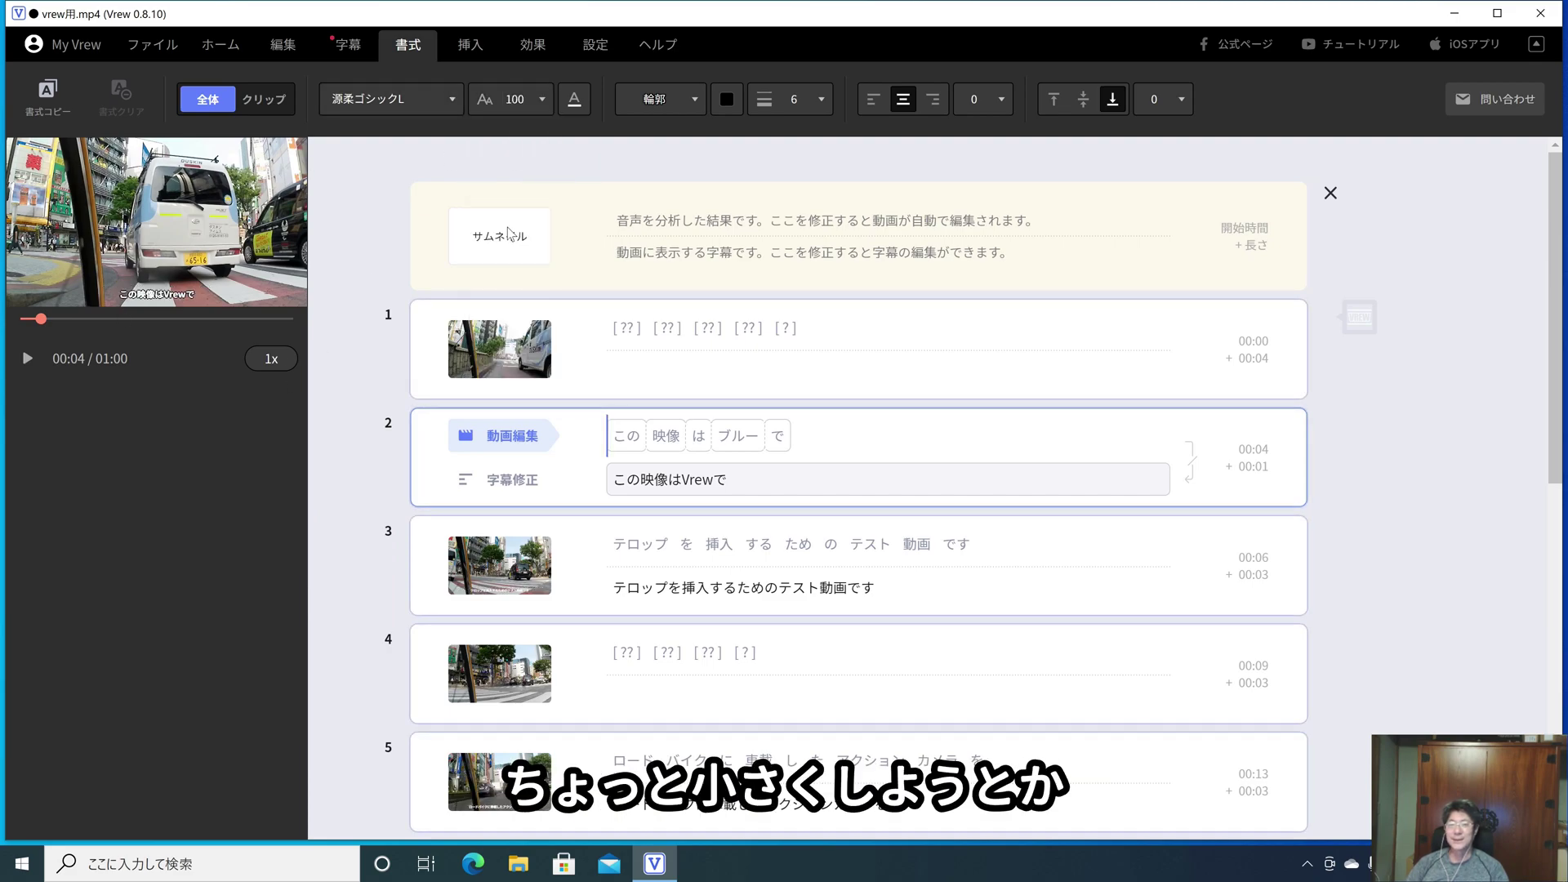
{"action": "left_click", "coordinate": [543, 99]}
{"action": "left_click", "coordinate": [490, 335]}
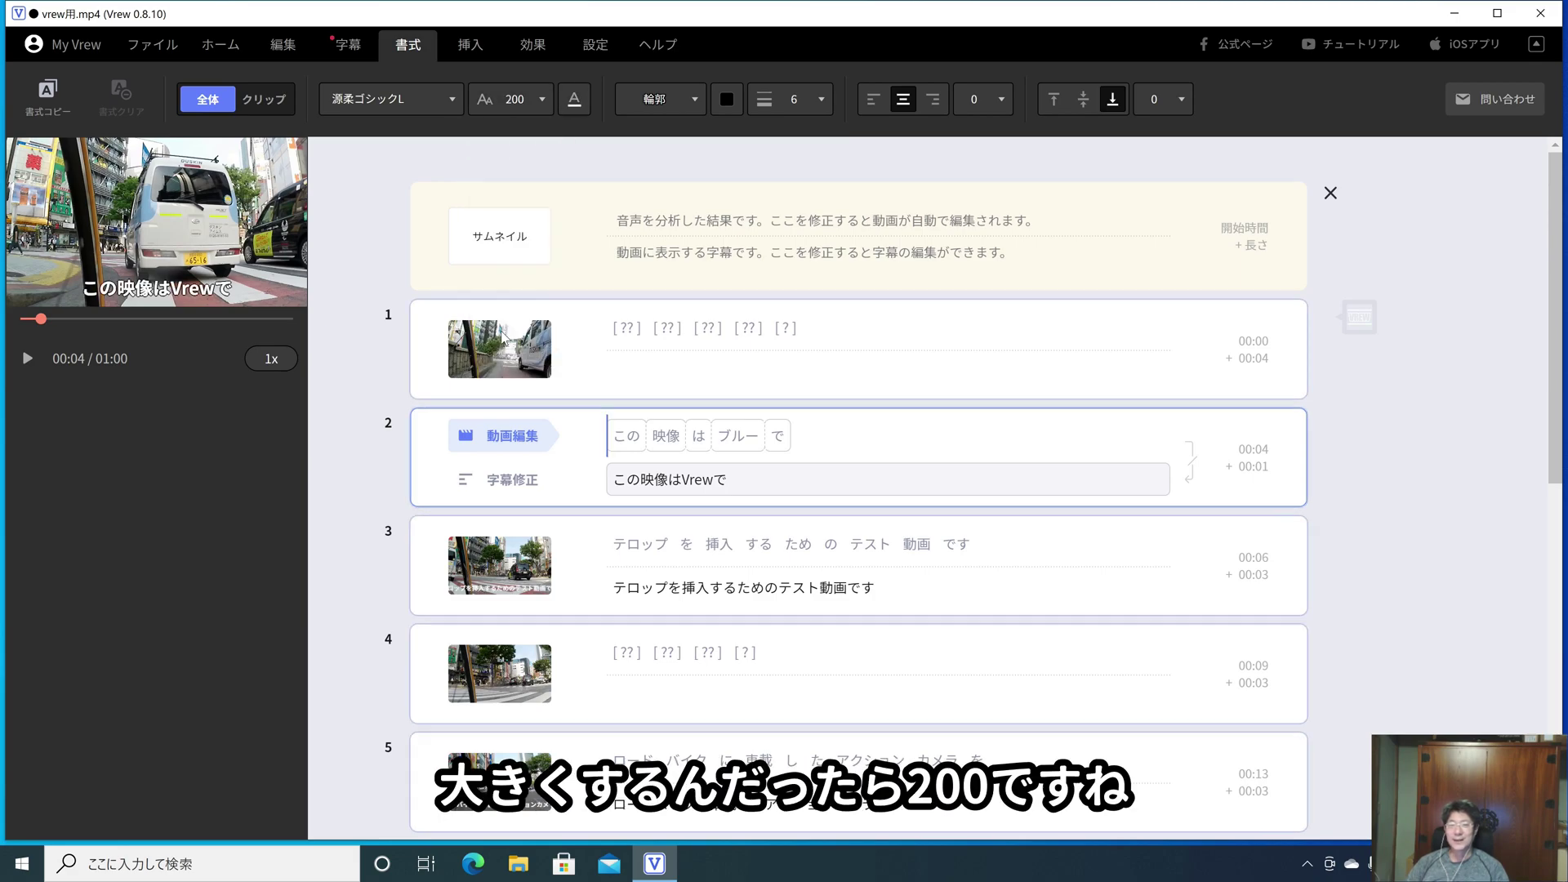
{"action": "left_click", "coordinate": [542, 100]}
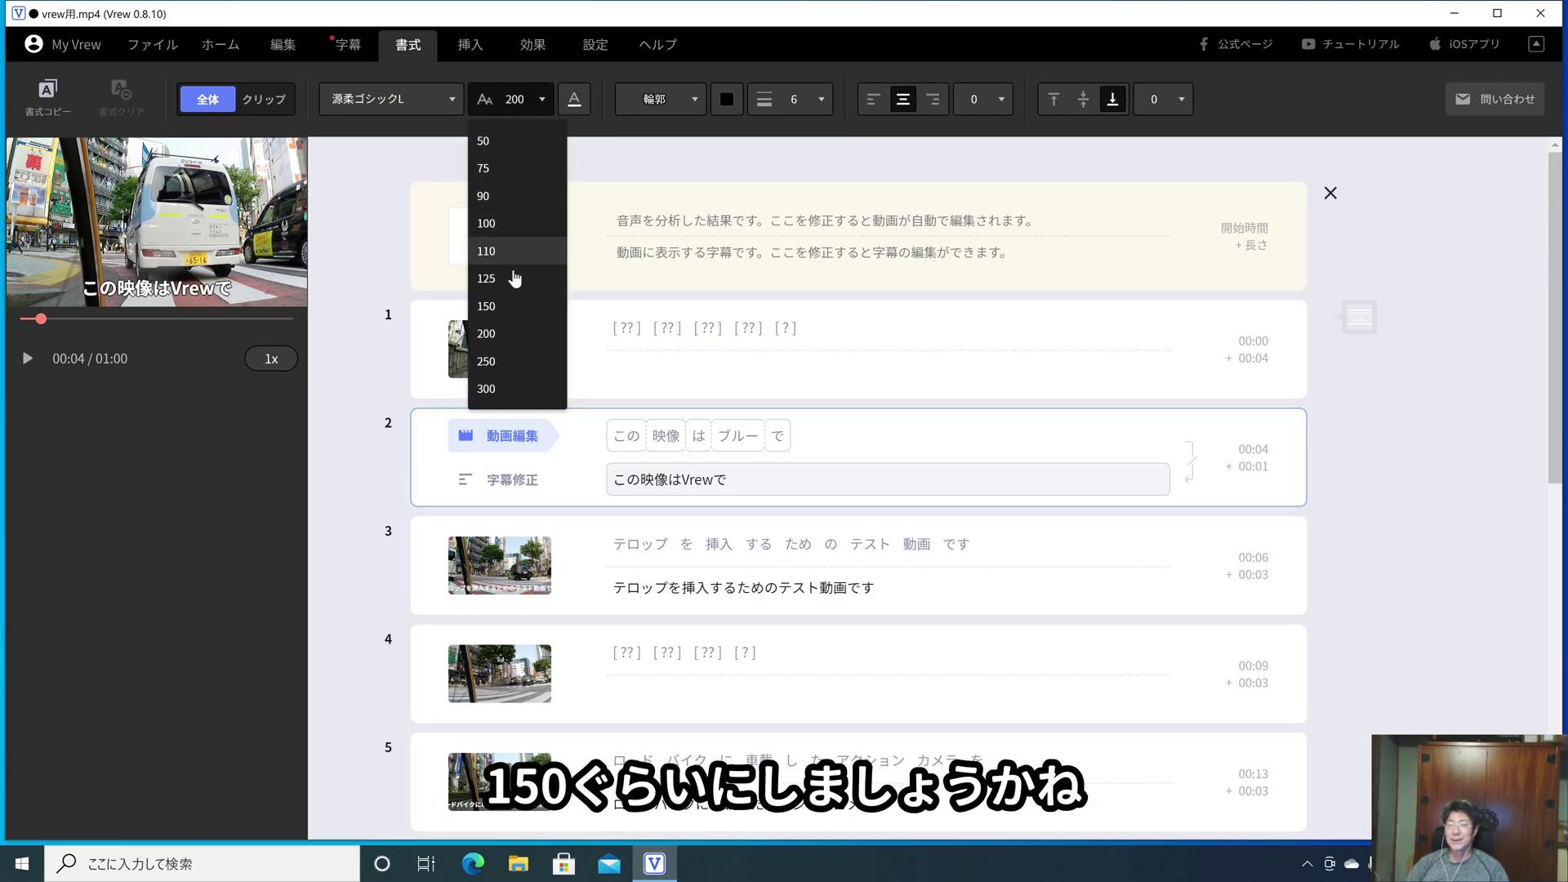
{"action": "left_click", "coordinate": [490, 306]}
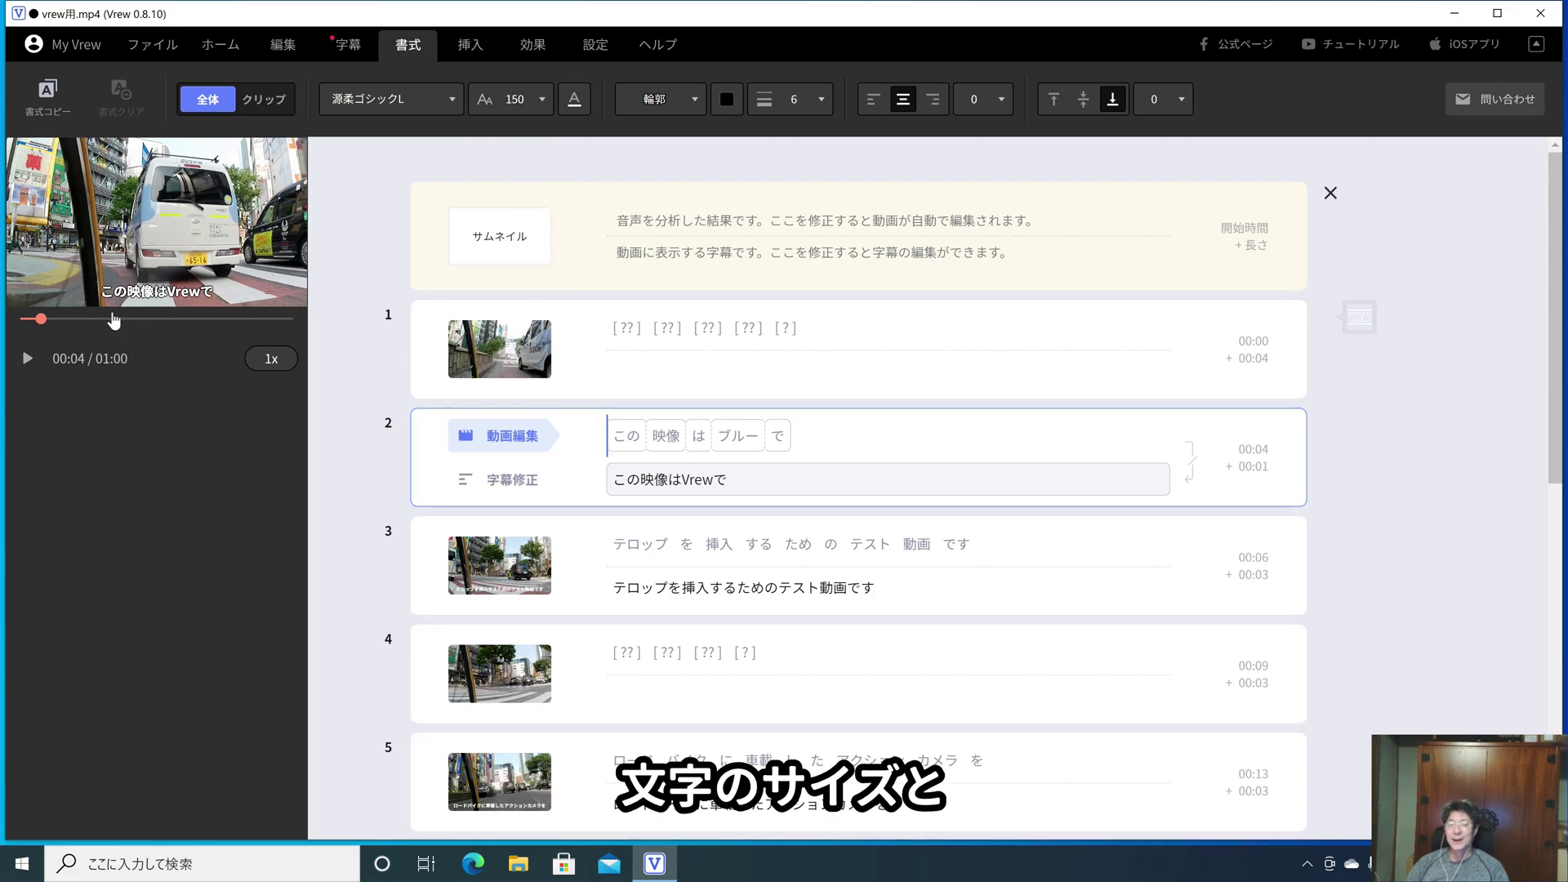
Try red and blue as the text color of all subtitles and settle on white
{"action": "left_click", "coordinate": [575, 100]}
{"action": "left_click", "coordinate": [582, 160]}
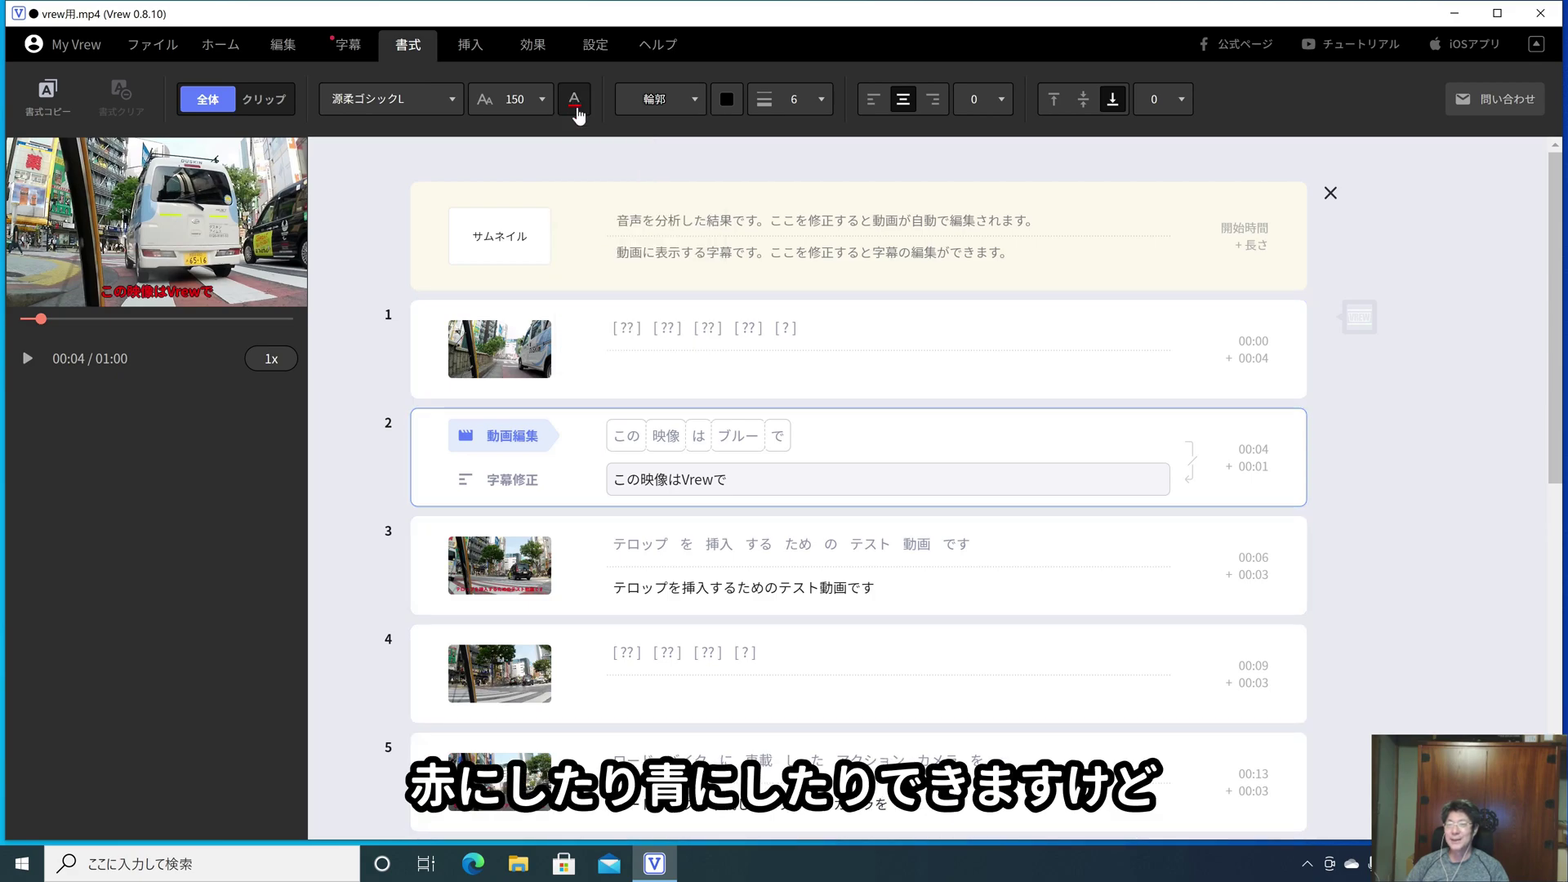
{"action": "left_click", "coordinate": [575, 100]}
{"action": "left_click", "coordinate": [664, 157]}
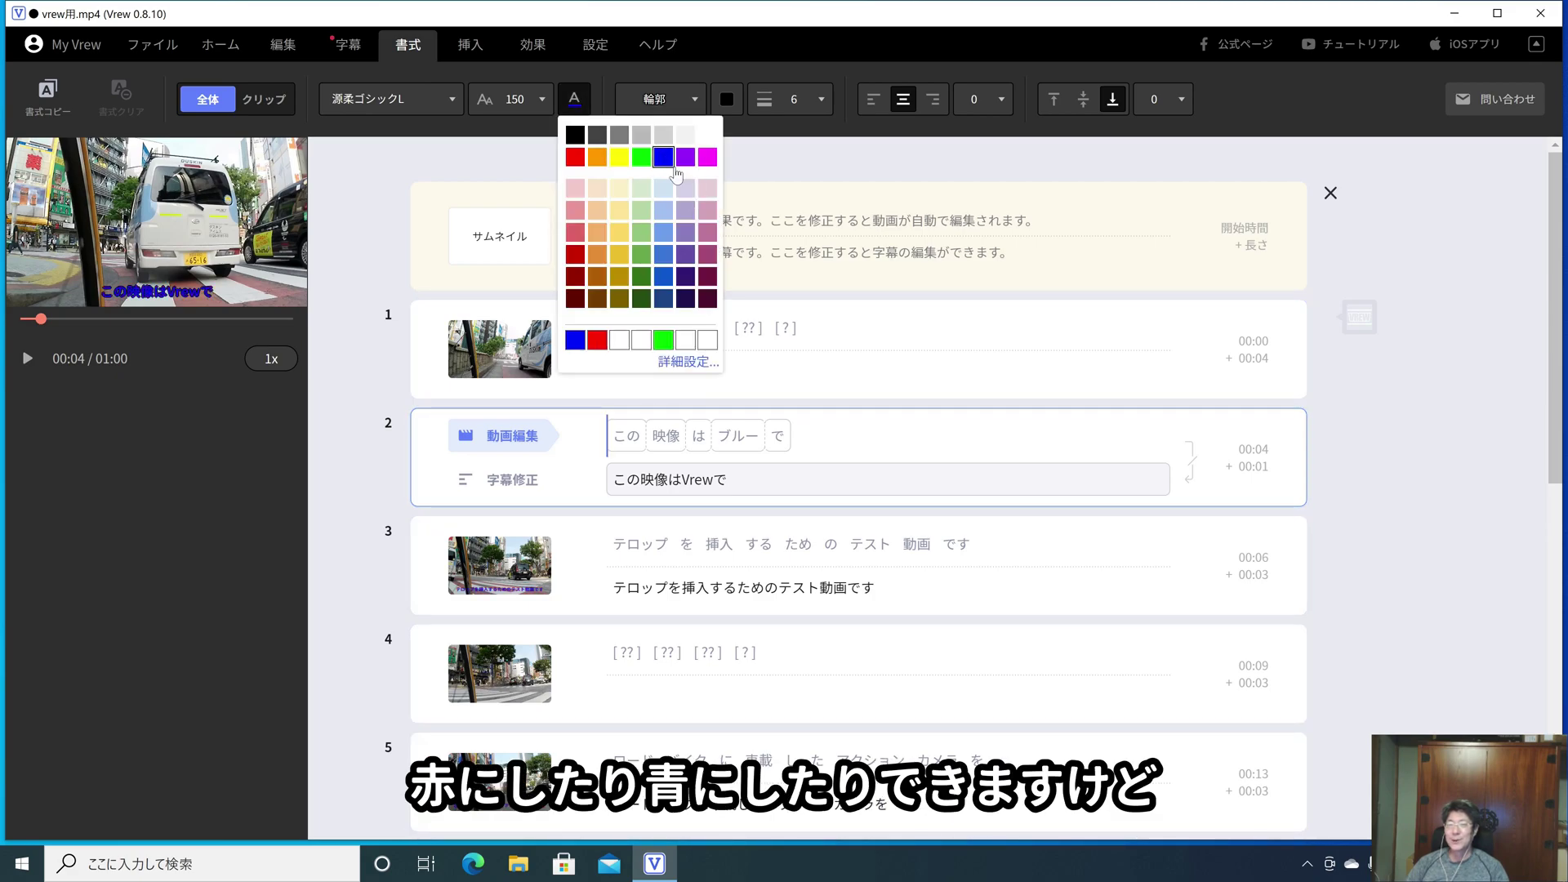
{"action": "left_click", "coordinate": [575, 99]}
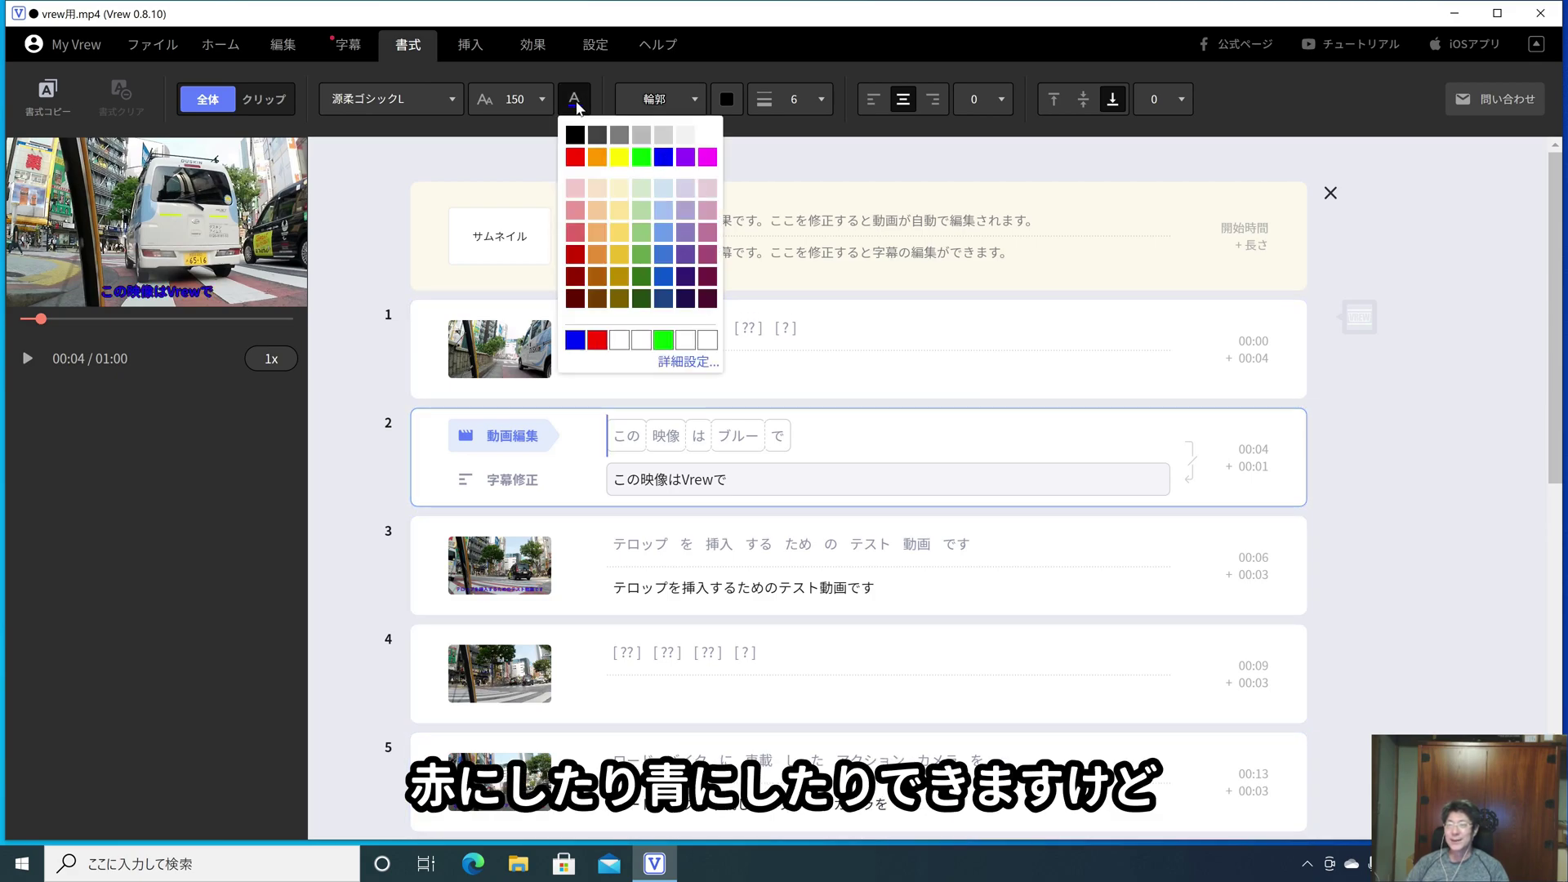
{"action": "left_click", "coordinate": [708, 134]}
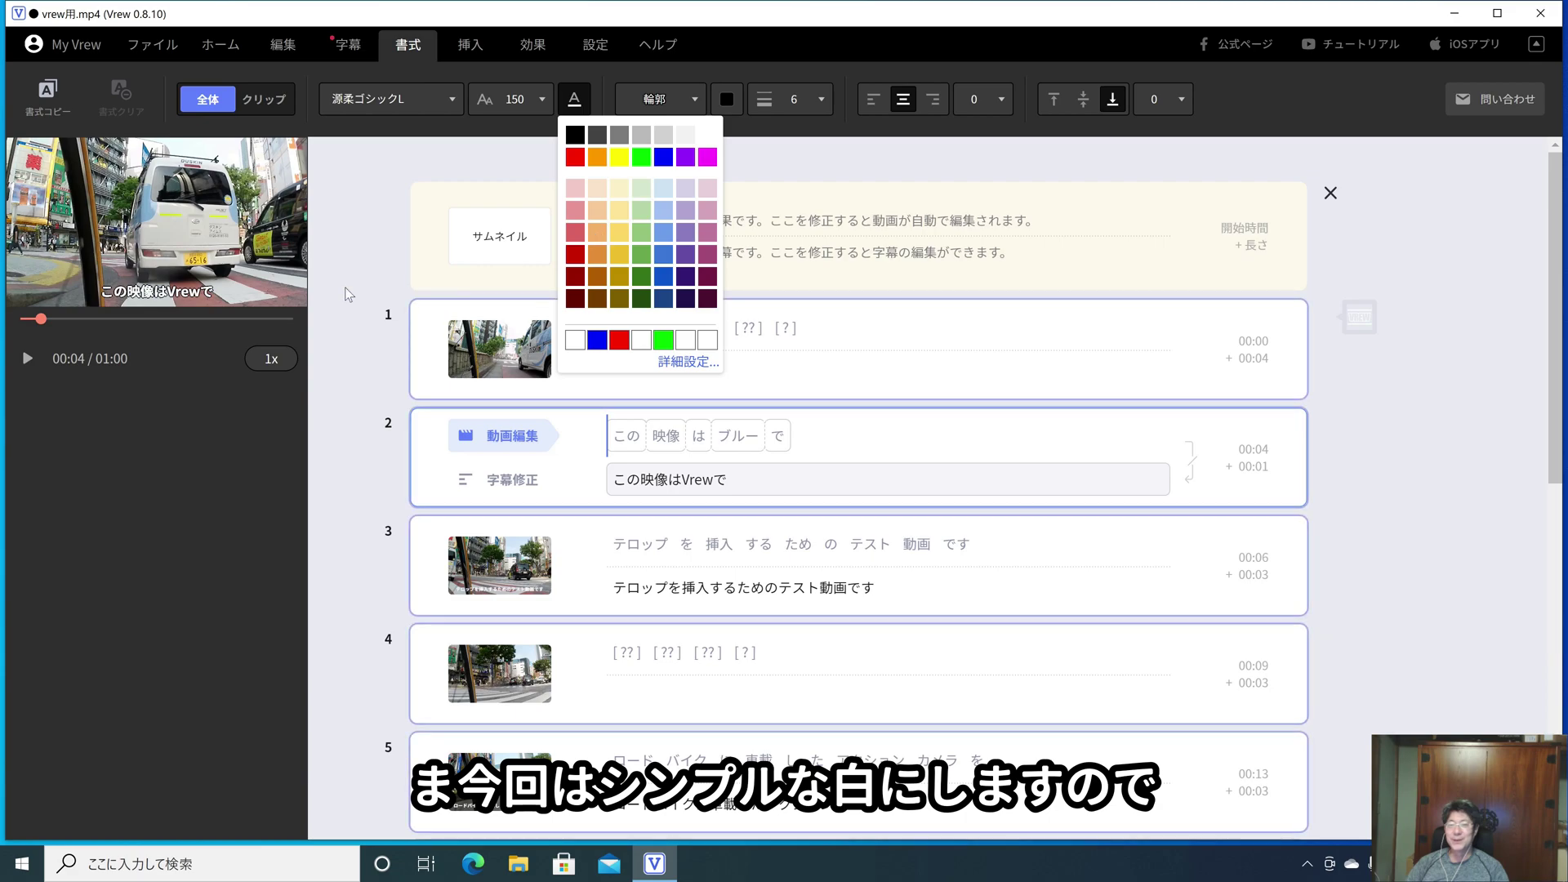
{"action": "left_click", "coordinate": [841, 140]}
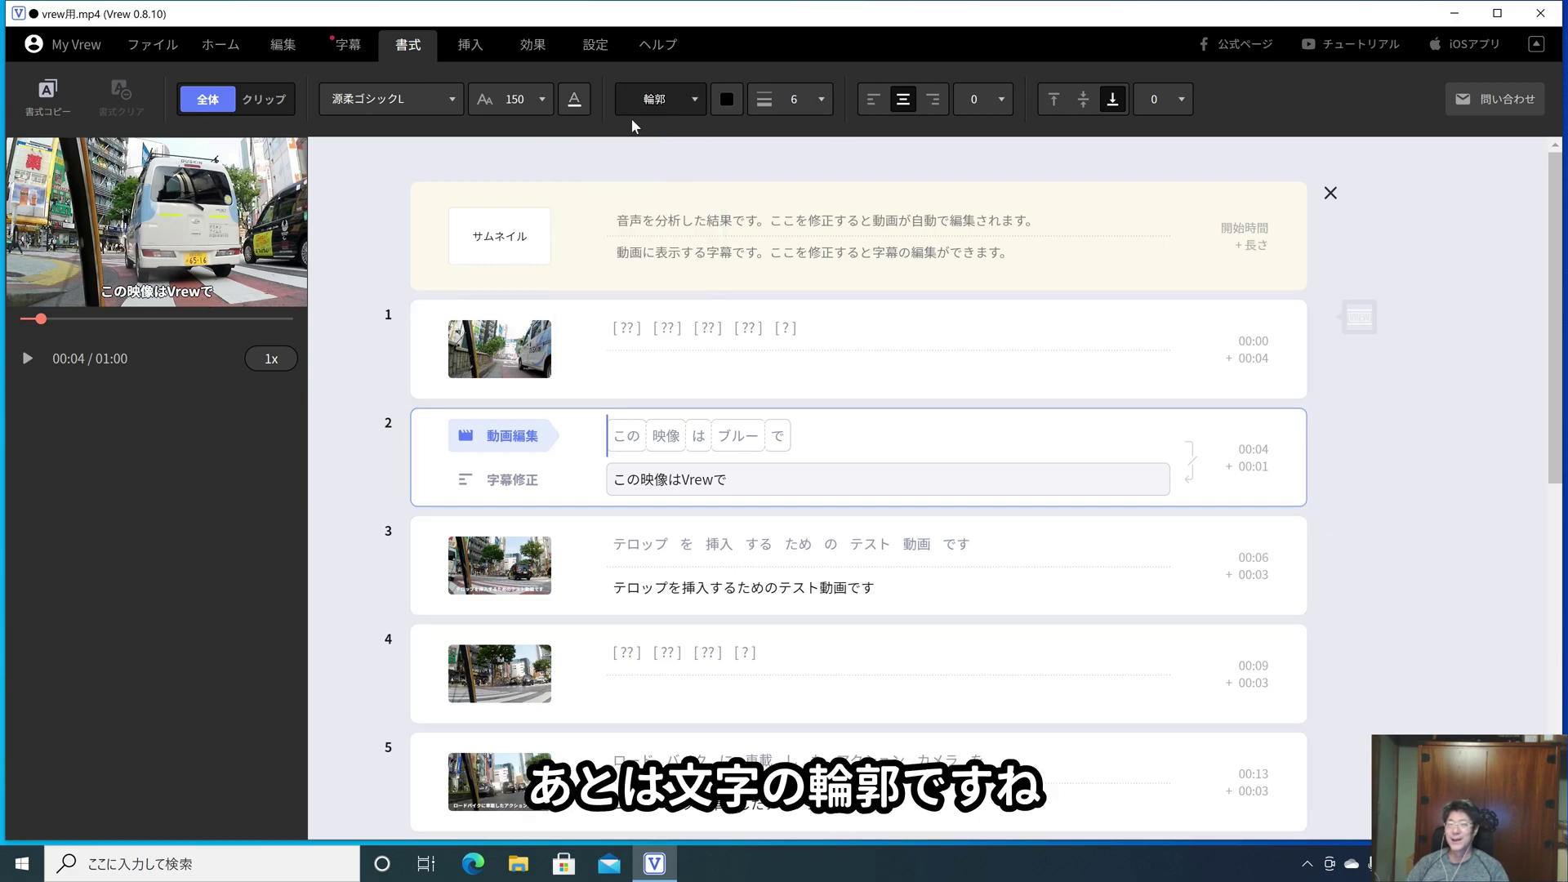
Try red and green as the outline color of all subtitles and settle on black
{"action": "left_click", "coordinate": [727, 99]}
{"action": "left_click", "coordinate": [728, 156]}
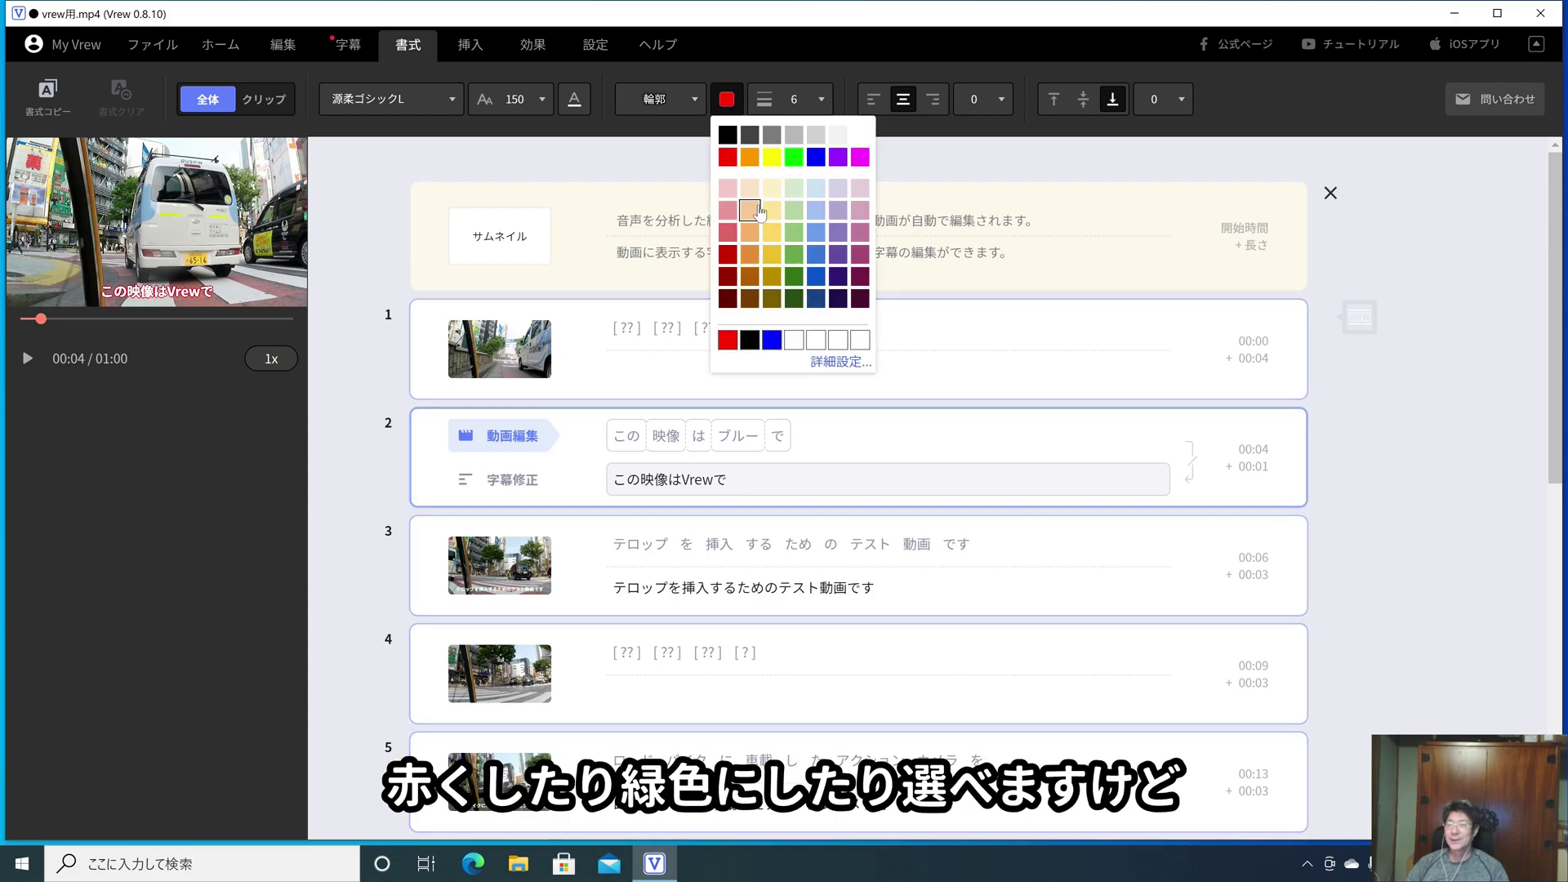
{"action": "left_click", "coordinate": [794, 156]}
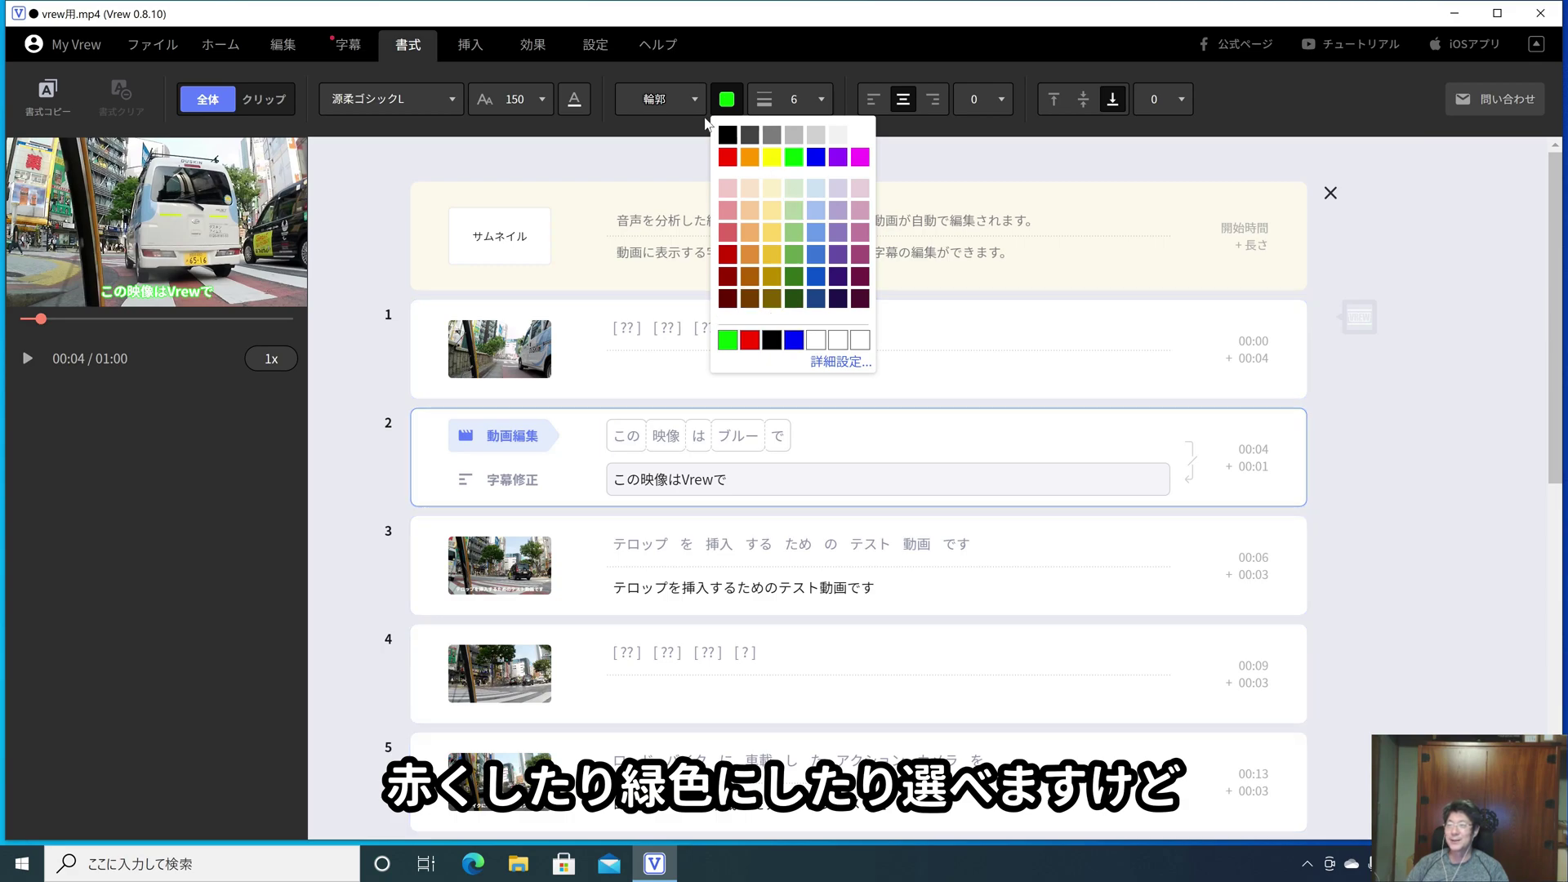
{"action": "left_click", "coordinate": [727, 135]}
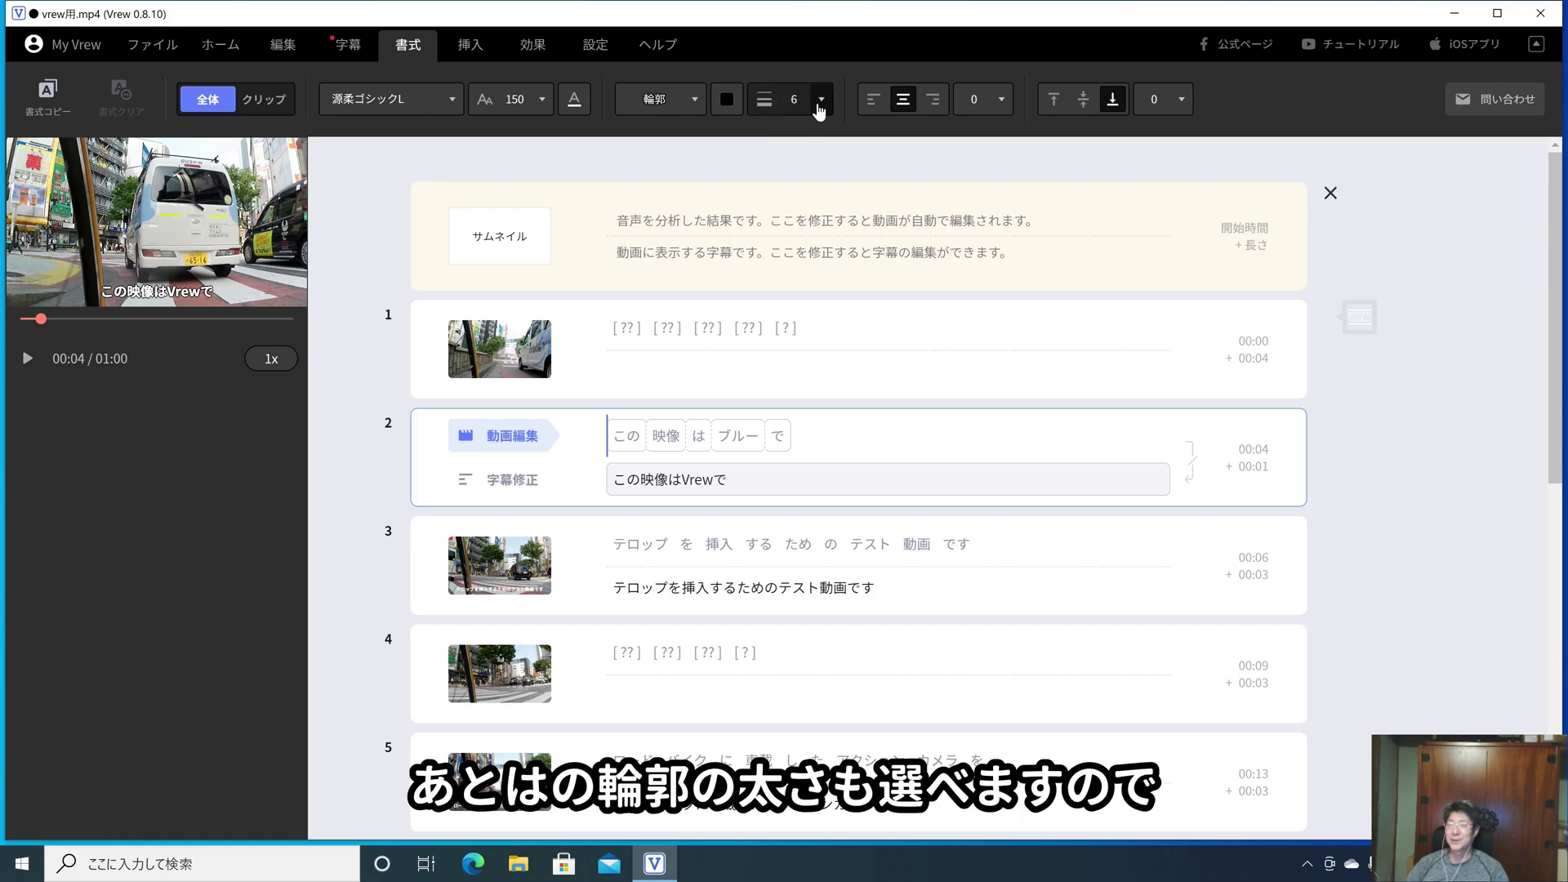
Try left and right horizontal alignment on all subtitles and settle on centered
{"action": "left_click", "coordinate": [874, 99]}
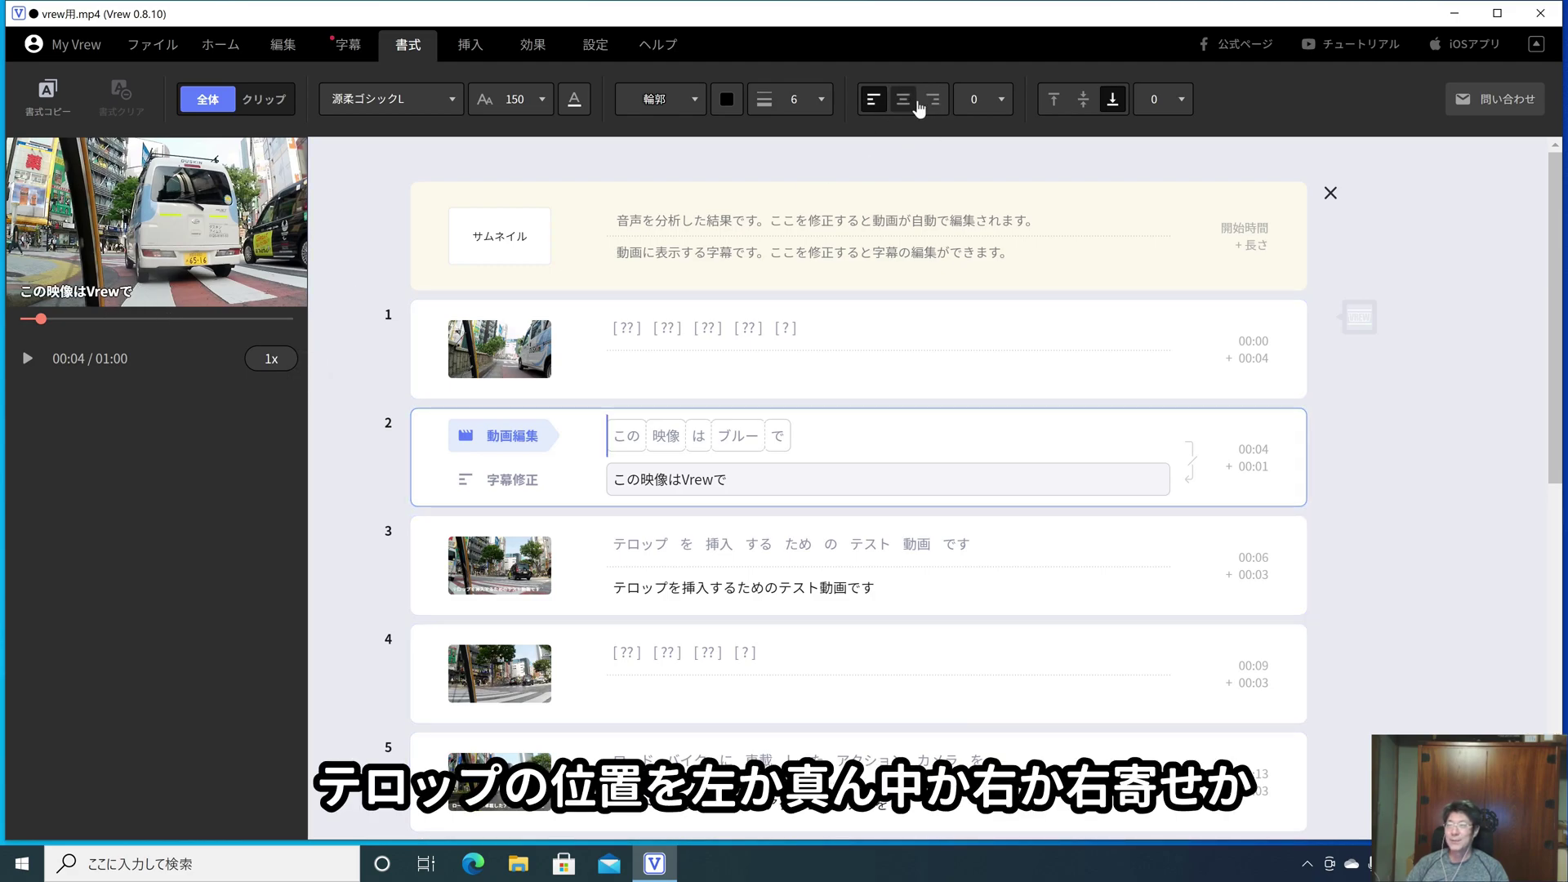
{"action": "left_click", "coordinate": [903, 101]}
{"action": "left_click", "coordinate": [937, 102]}
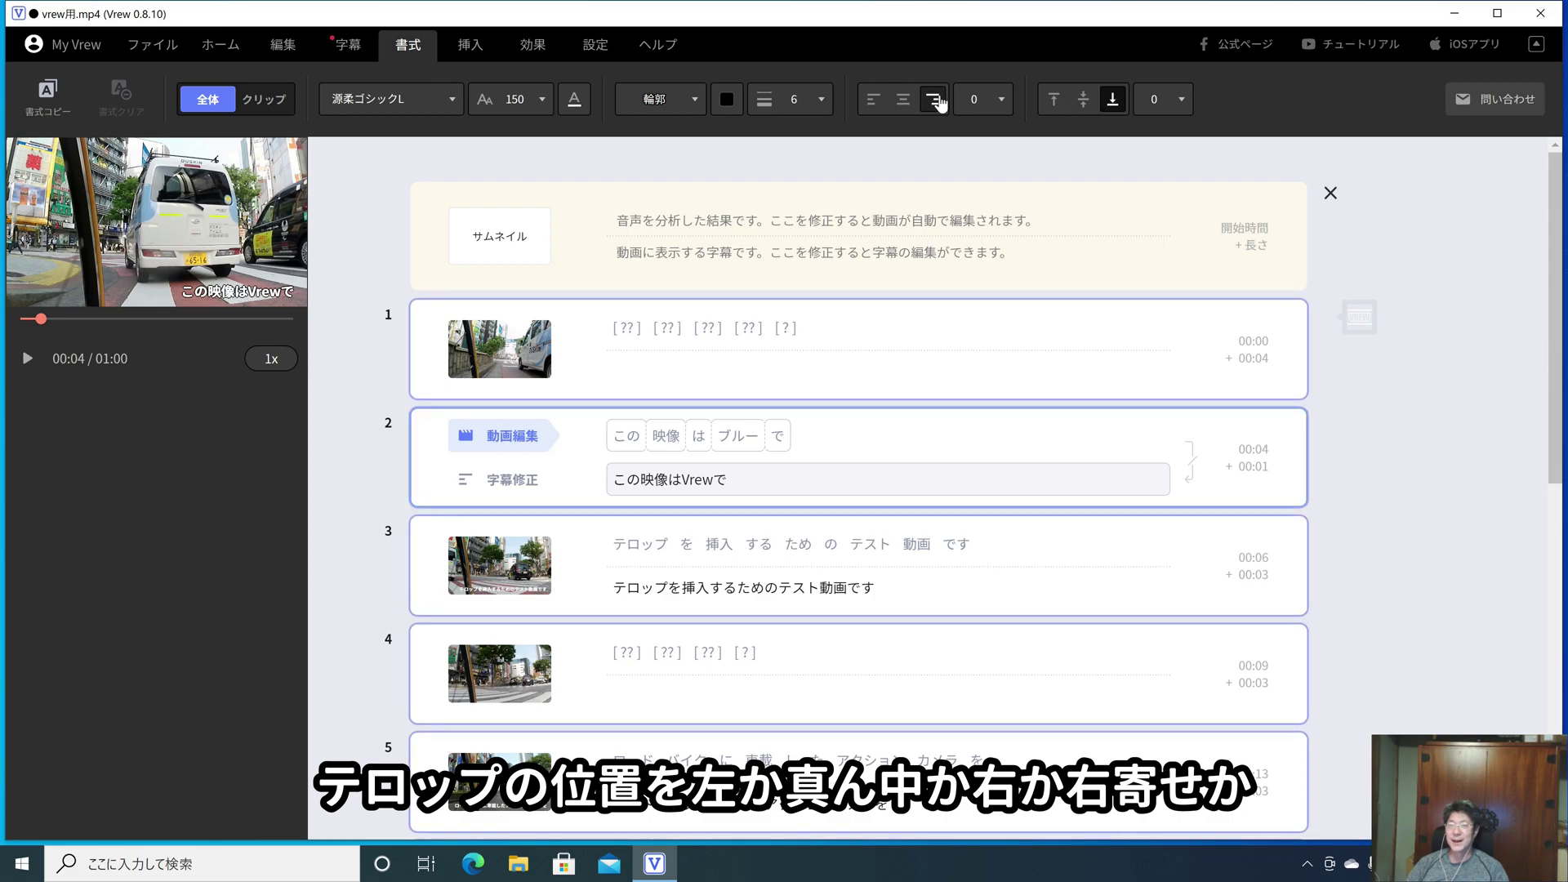
{"action": "left_click", "coordinate": [904, 98]}
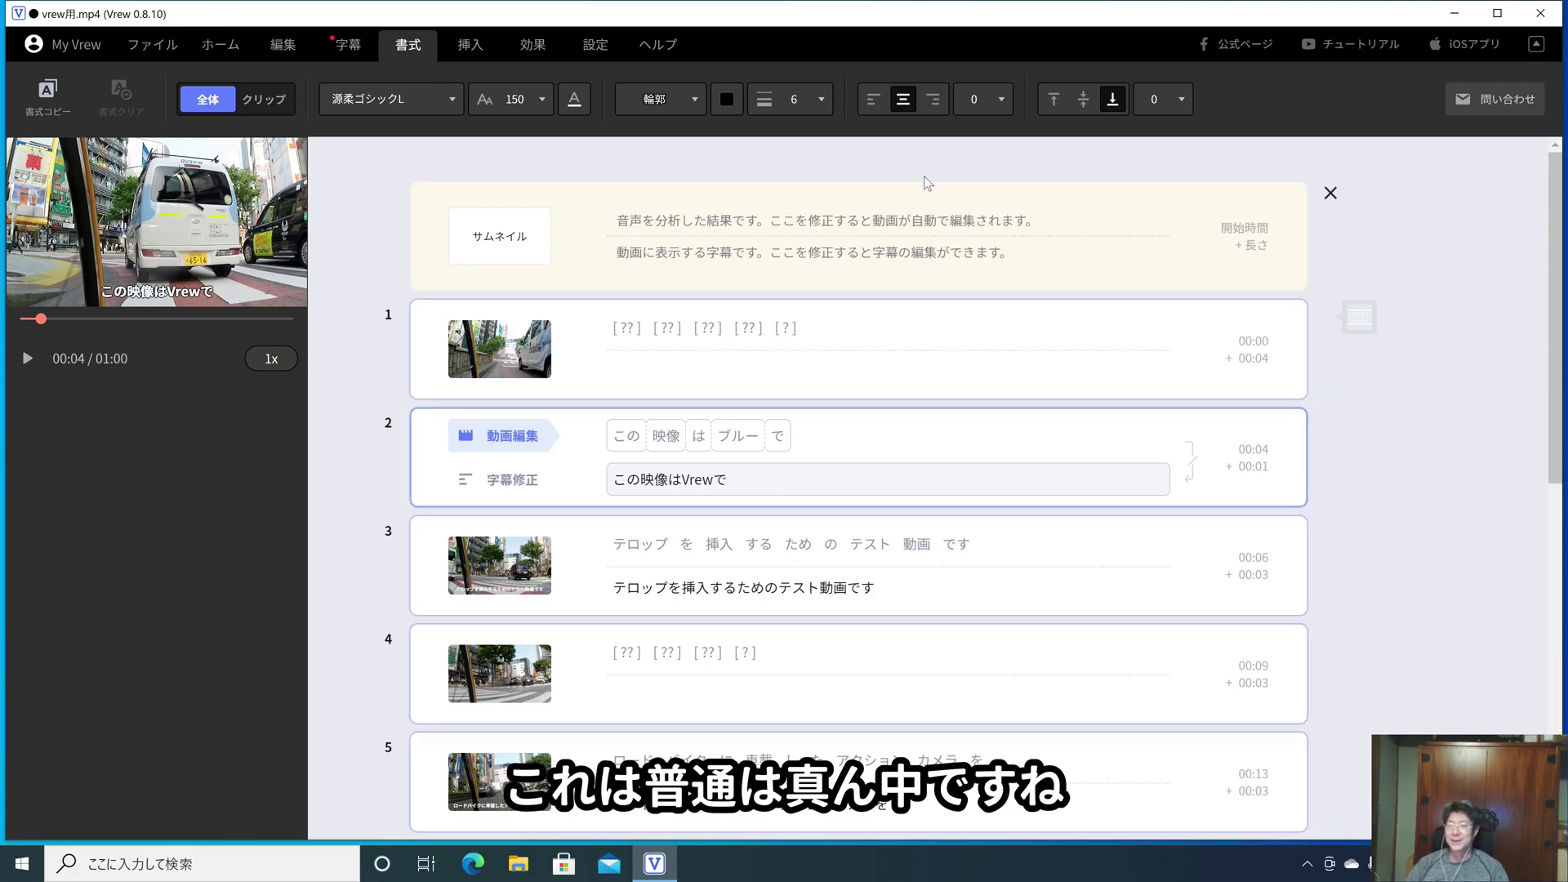
Try top and middle vertical alignment on all subtitles, settle on bottom, and leave the vertical offset at 0
{"action": "left_click", "coordinate": [1062, 105]}
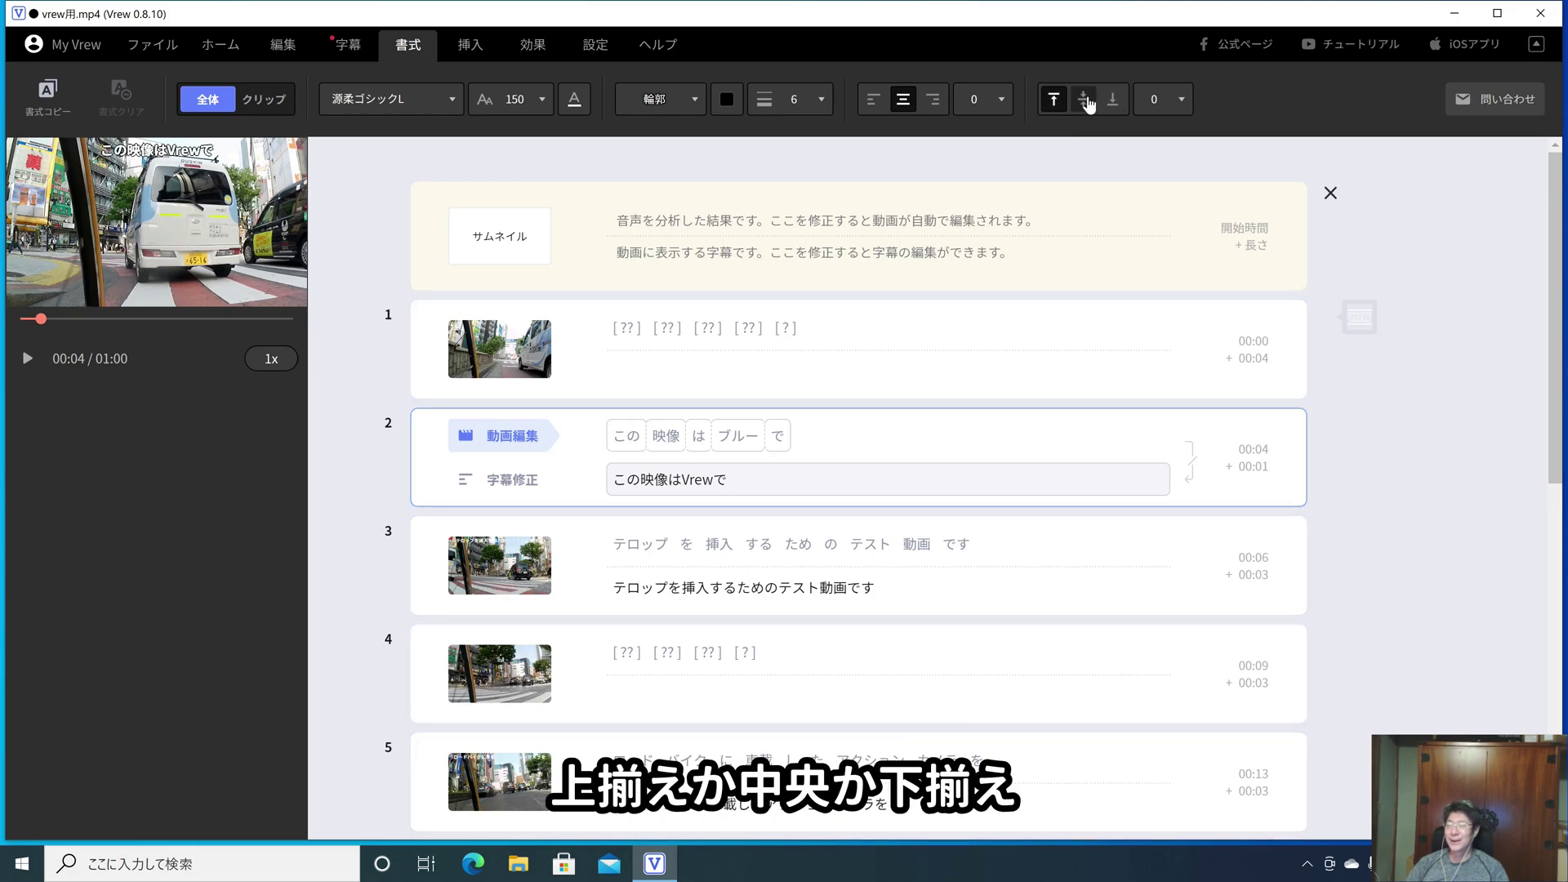
{"action": "left_click", "coordinate": [1085, 99]}
{"action": "left_click", "coordinate": [1113, 100]}
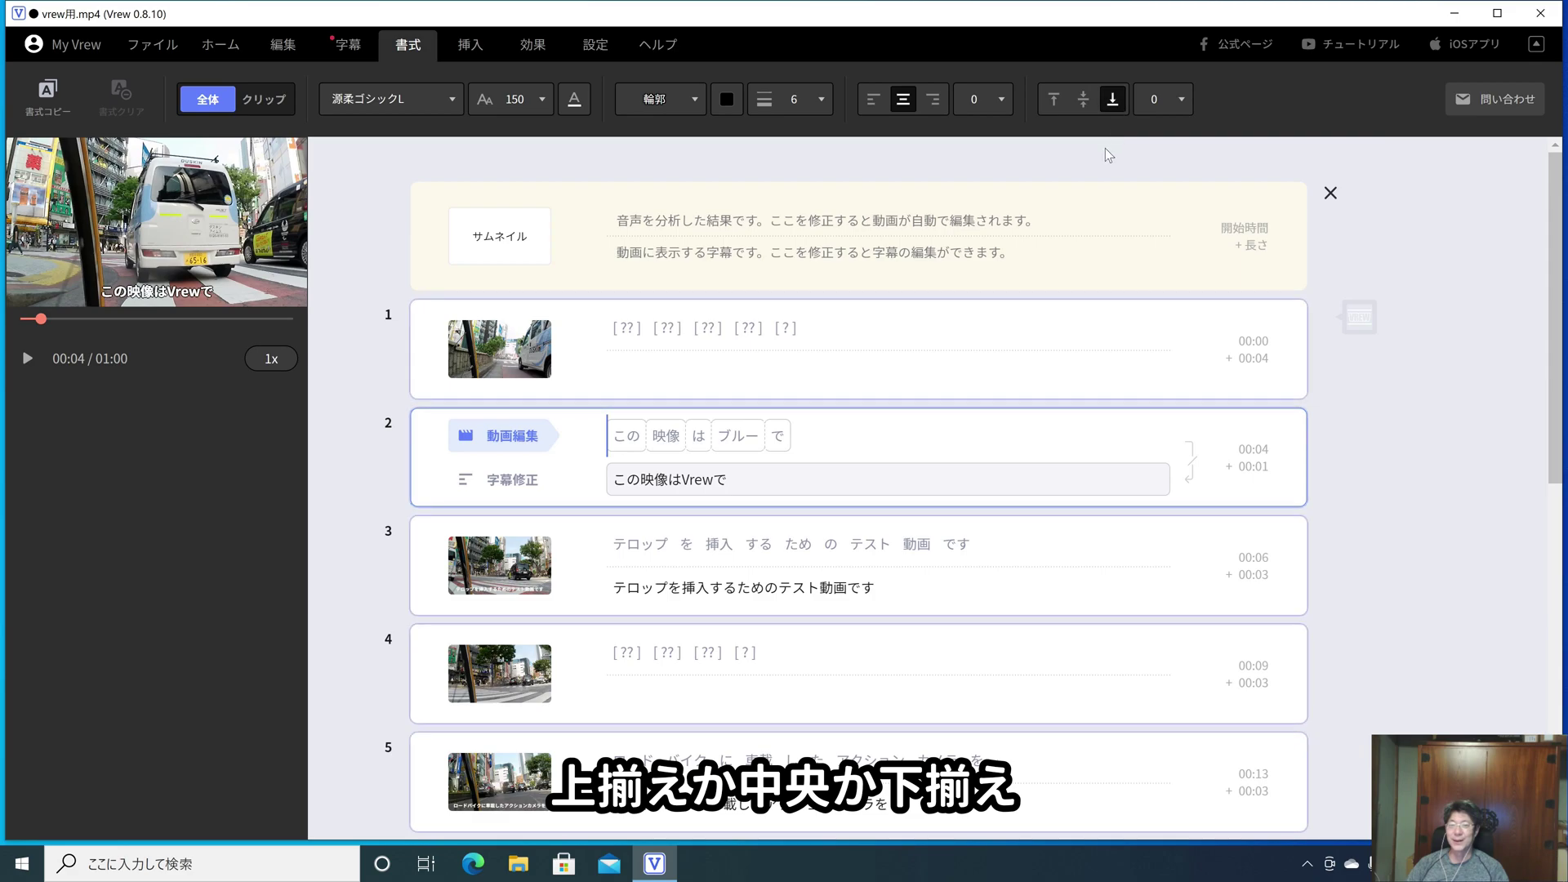
{"action": "left_click", "coordinate": [1182, 107]}
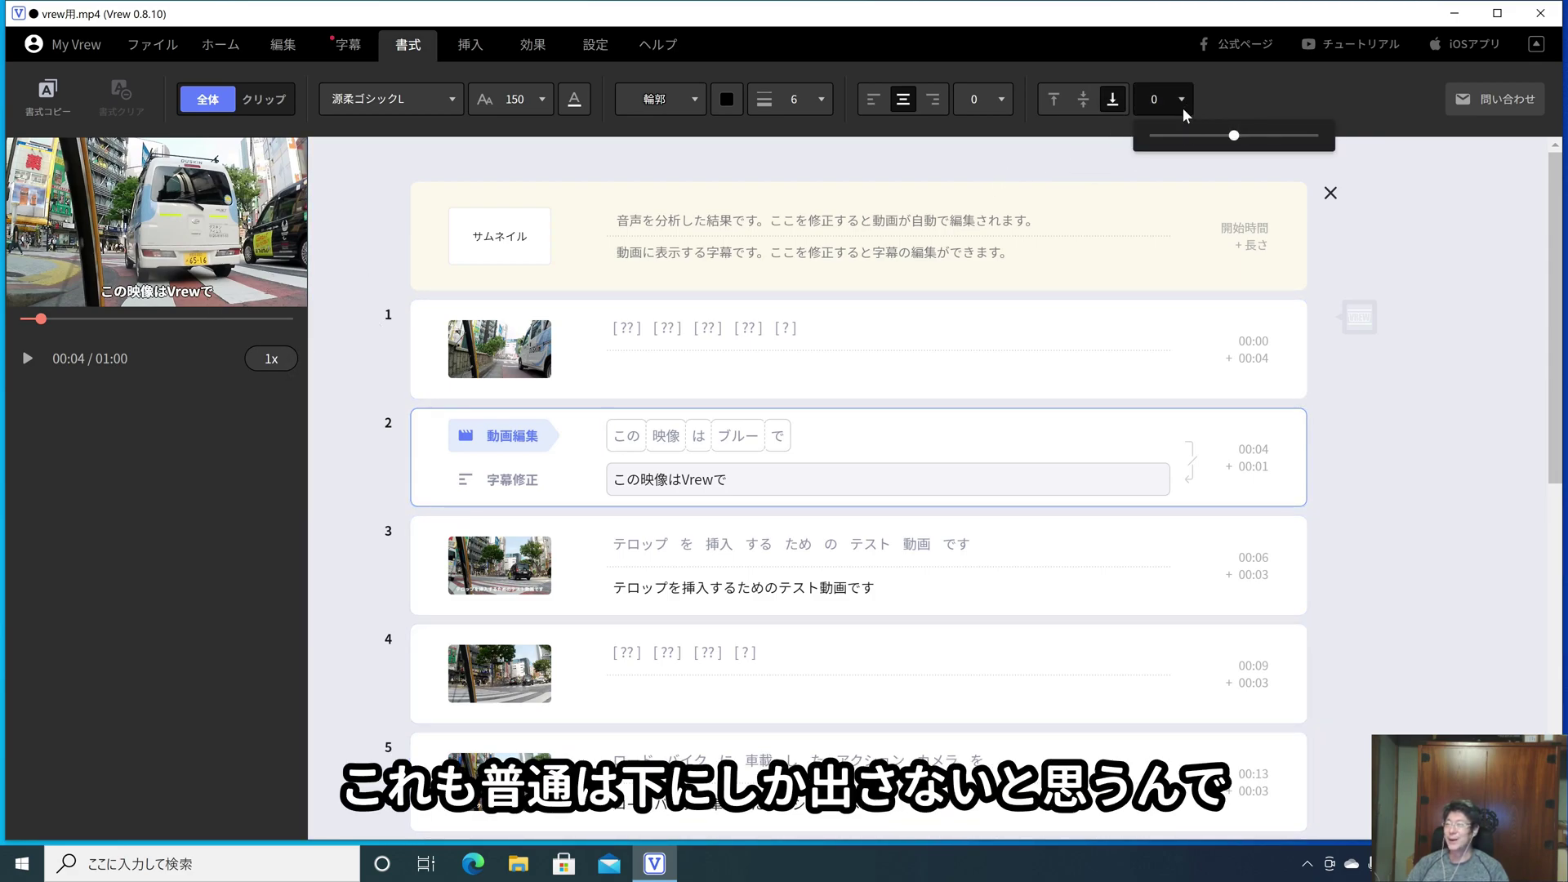
{"action": "left_click", "coordinate": [1239, 143]}
{"action": "mouse_move", "coordinate": [1255, 152]}
{"action": "left_mouse_down"}
{"action": "mouse_move", "coordinate": [1281, 156]}
{"action": "mouse_move", "coordinate": [1230, 156]}
{"action": "mouse_move", "coordinate": [1244, 155]}
{"action": "left_mouse_up"}
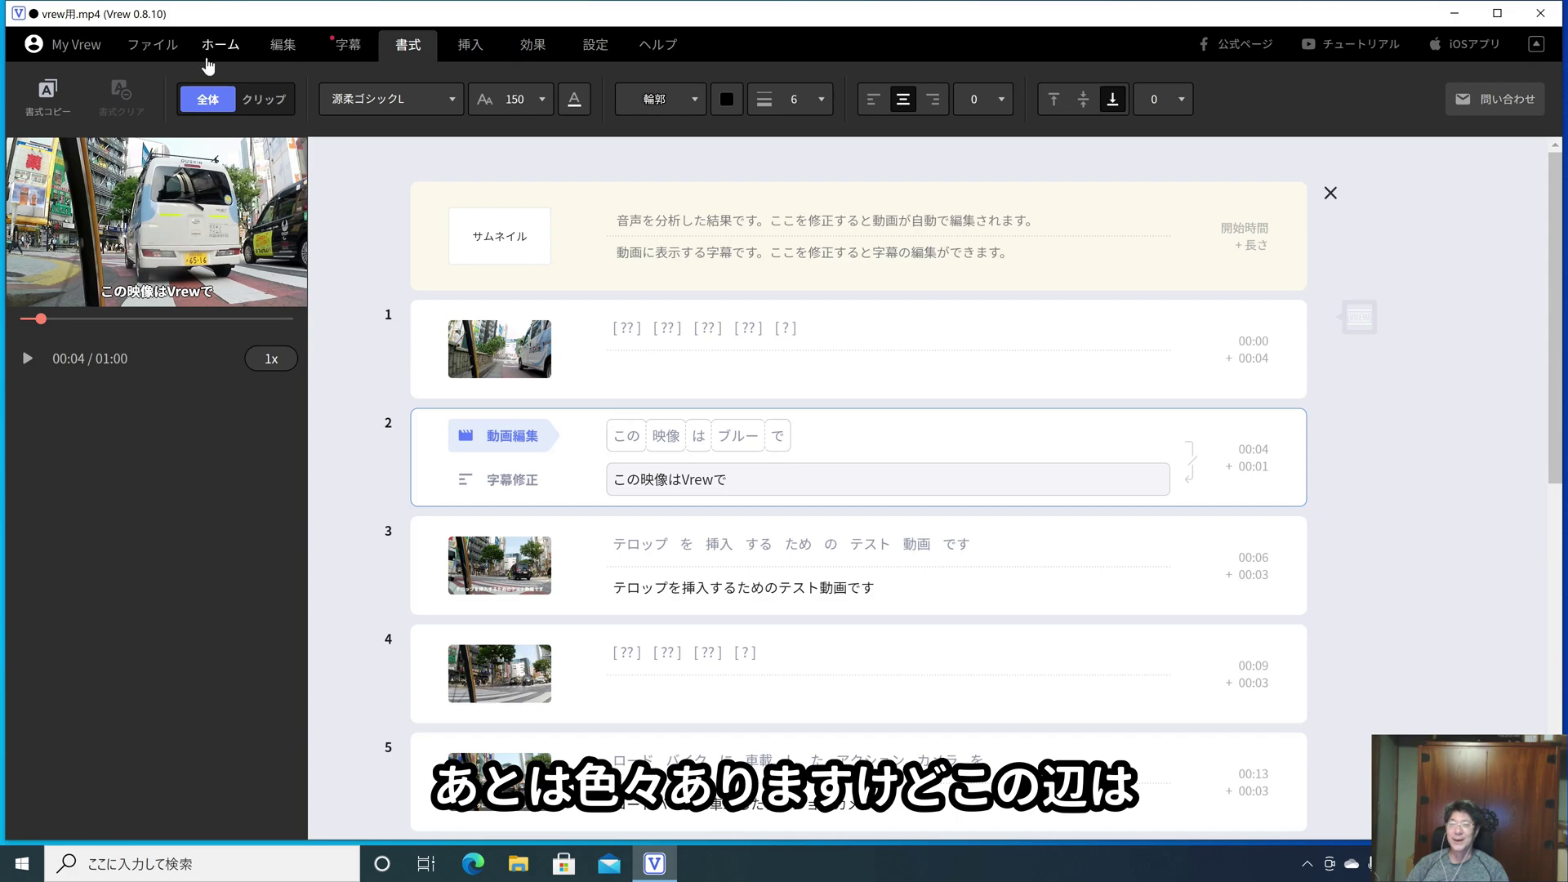
Set up a video export of all clips at FHD (1920 x 1080), with quality 最高画質 and hardware acceleration set to 使う
{"action": "left_click", "coordinate": [159, 49]}
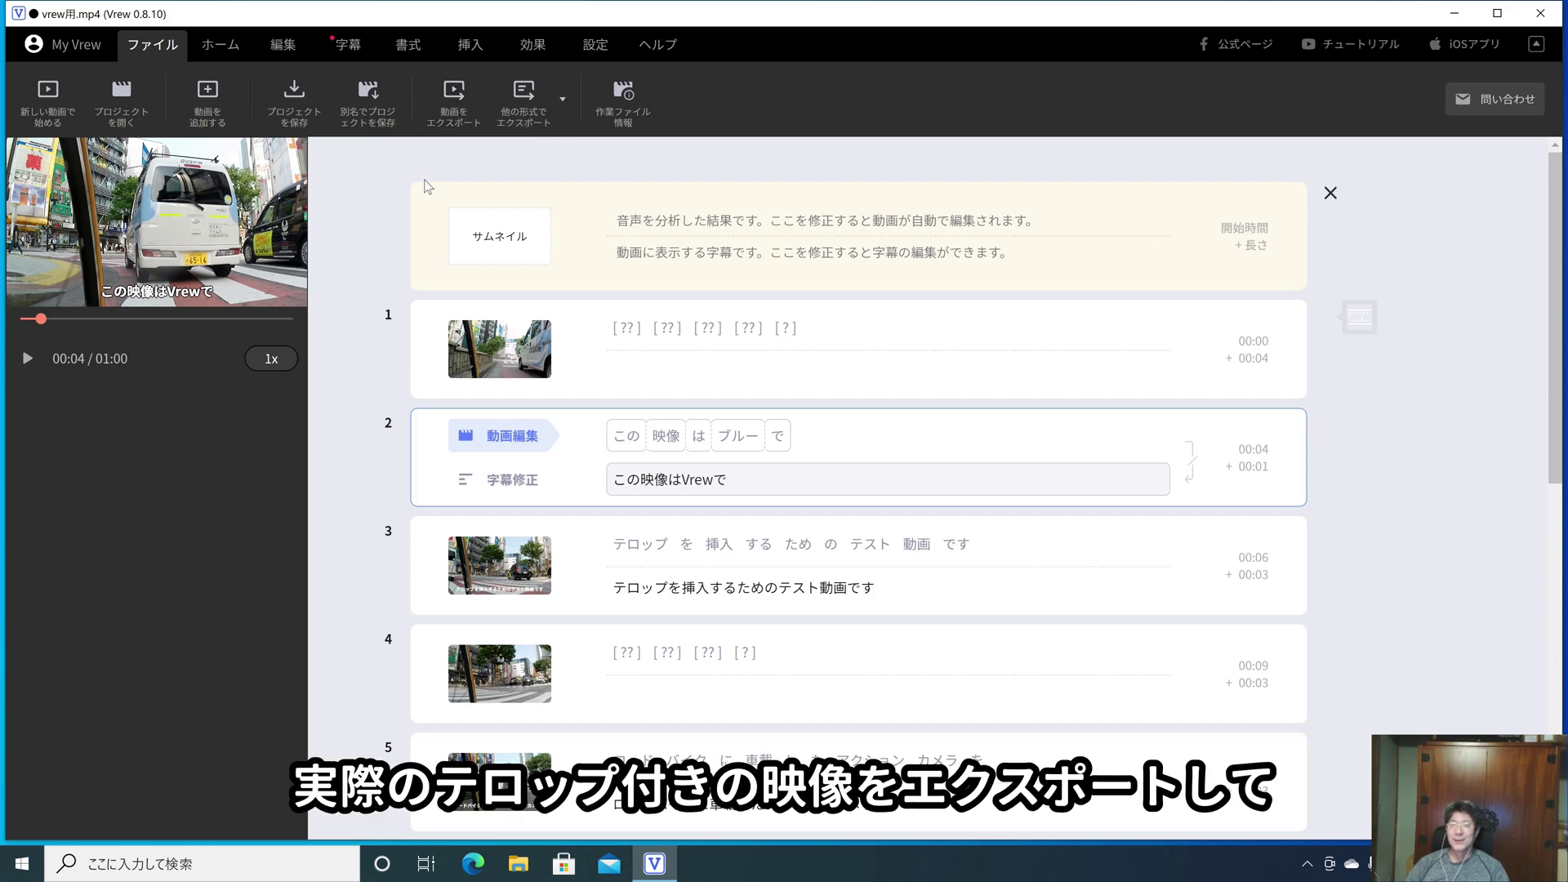
{"action": "left_click", "coordinate": [478, 118]}
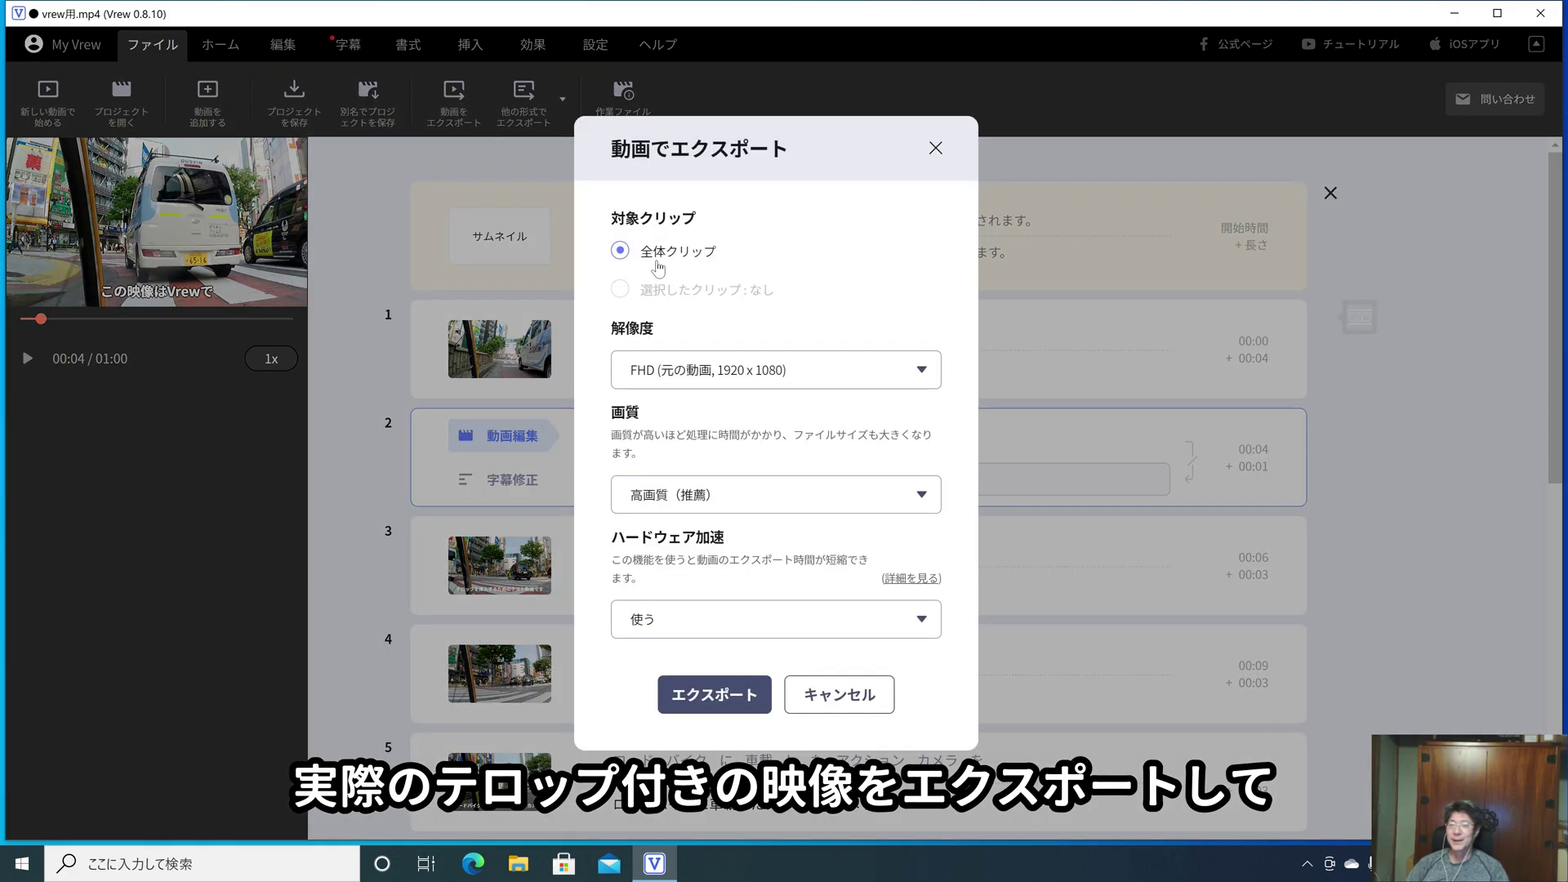
{"action": "left_click", "coordinate": [713, 376]}
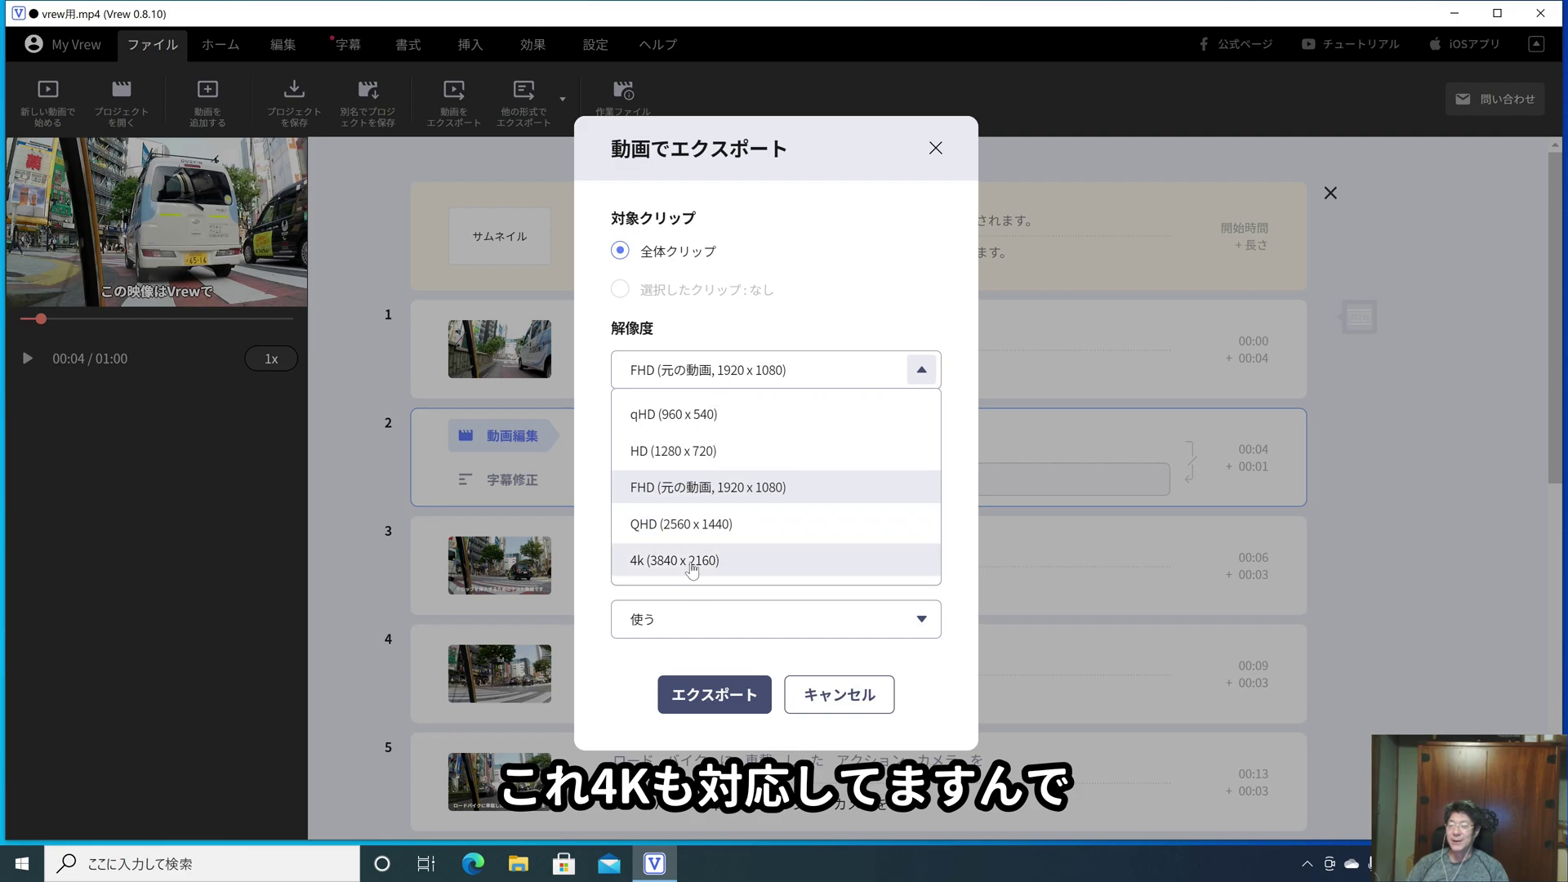
{"action": "left_click", "coordinate": [707, 488]}
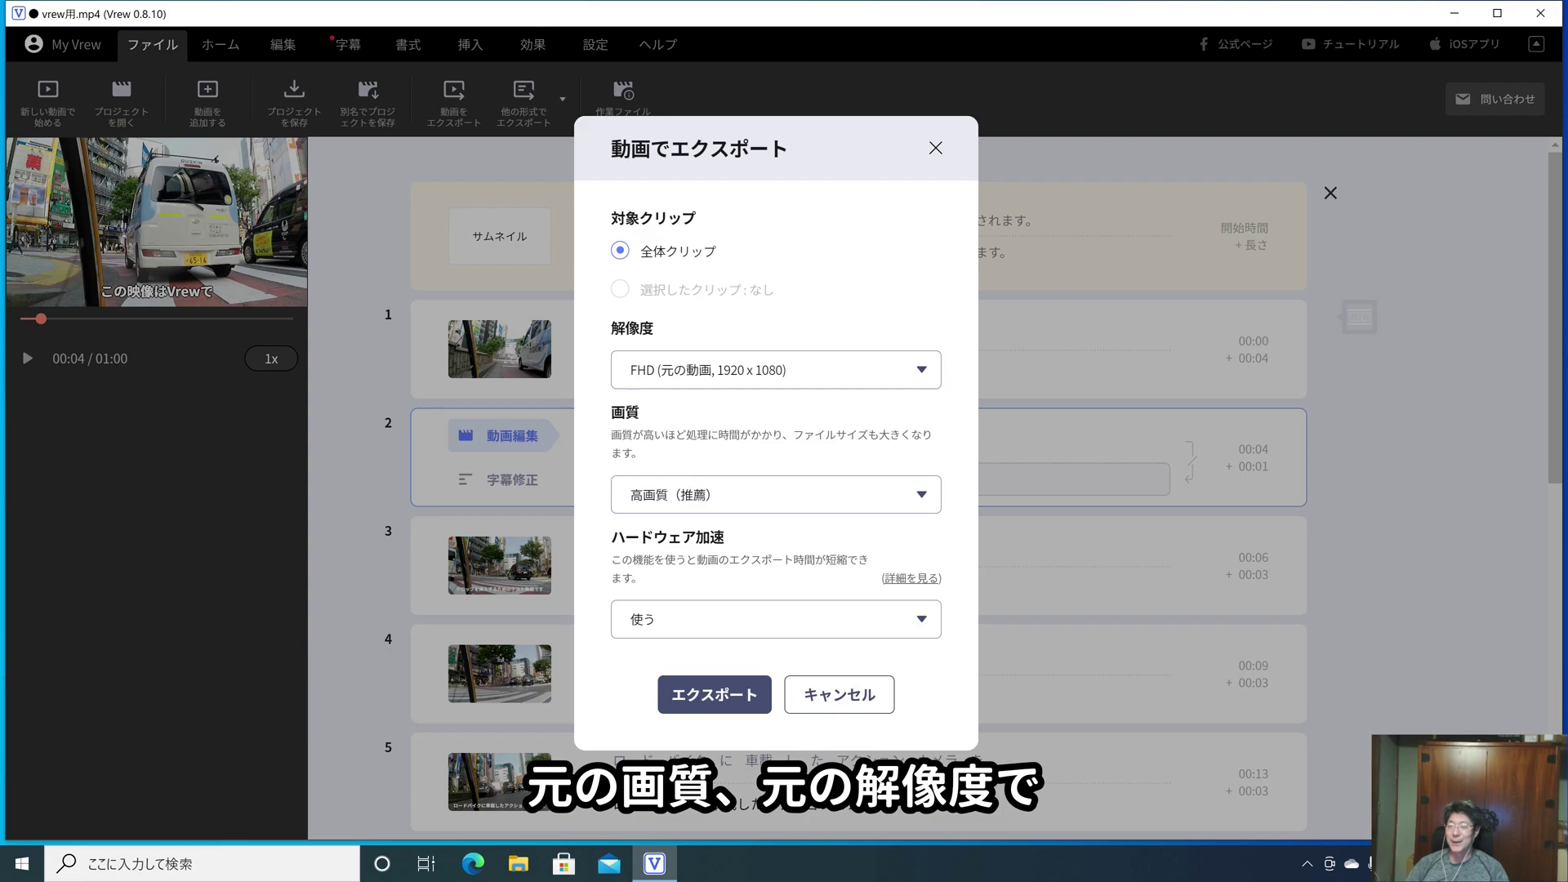
{"action": "left_click", "coordinate": [700, 502]}
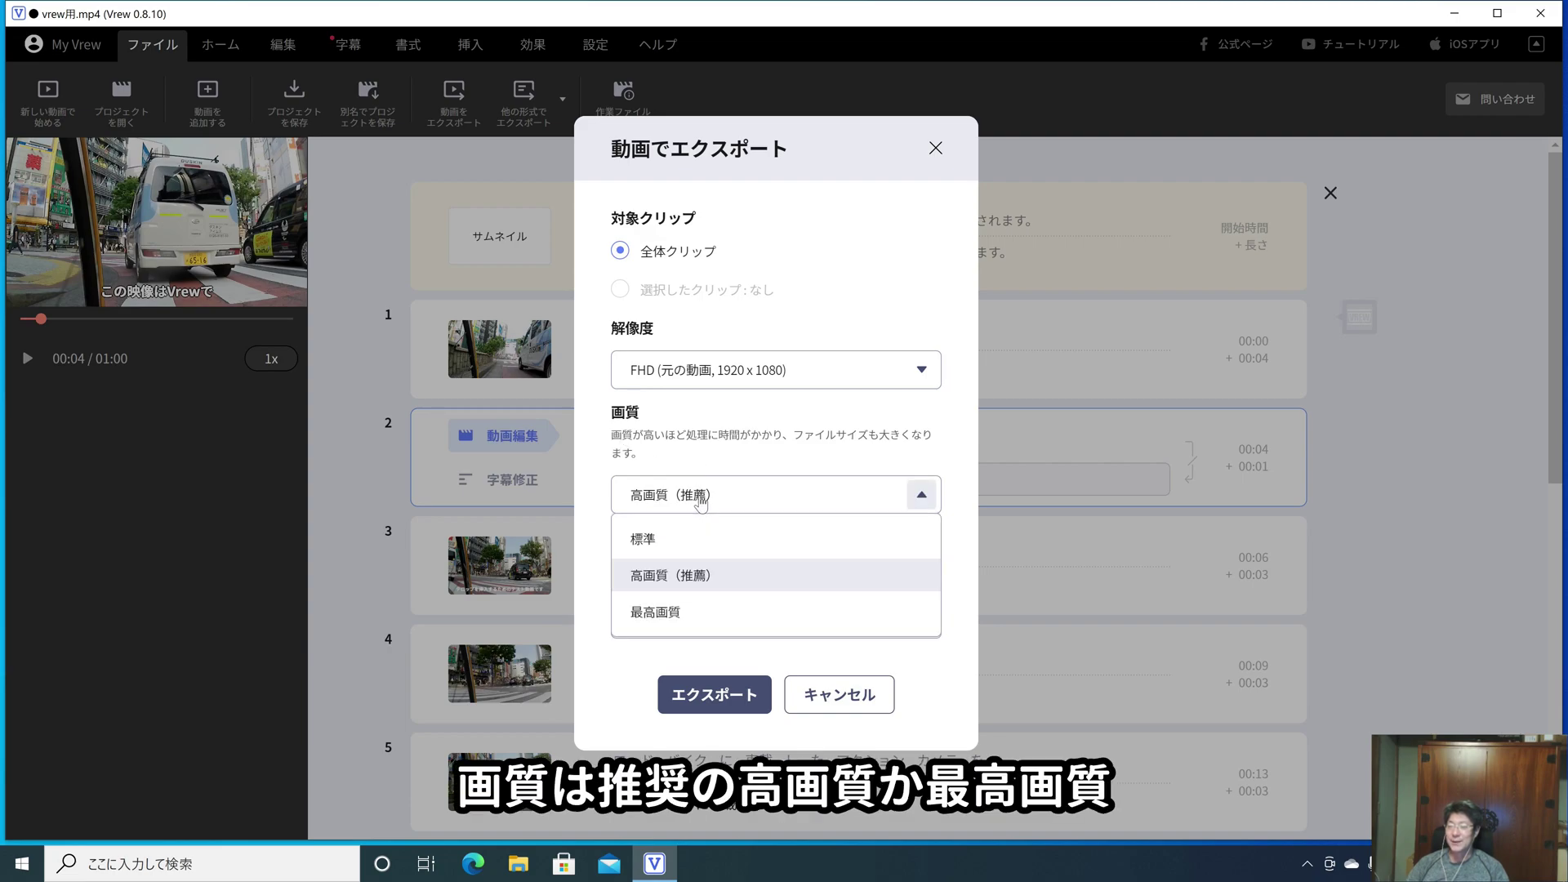
{"action": "left_click", "coordinate": [685, 618]}
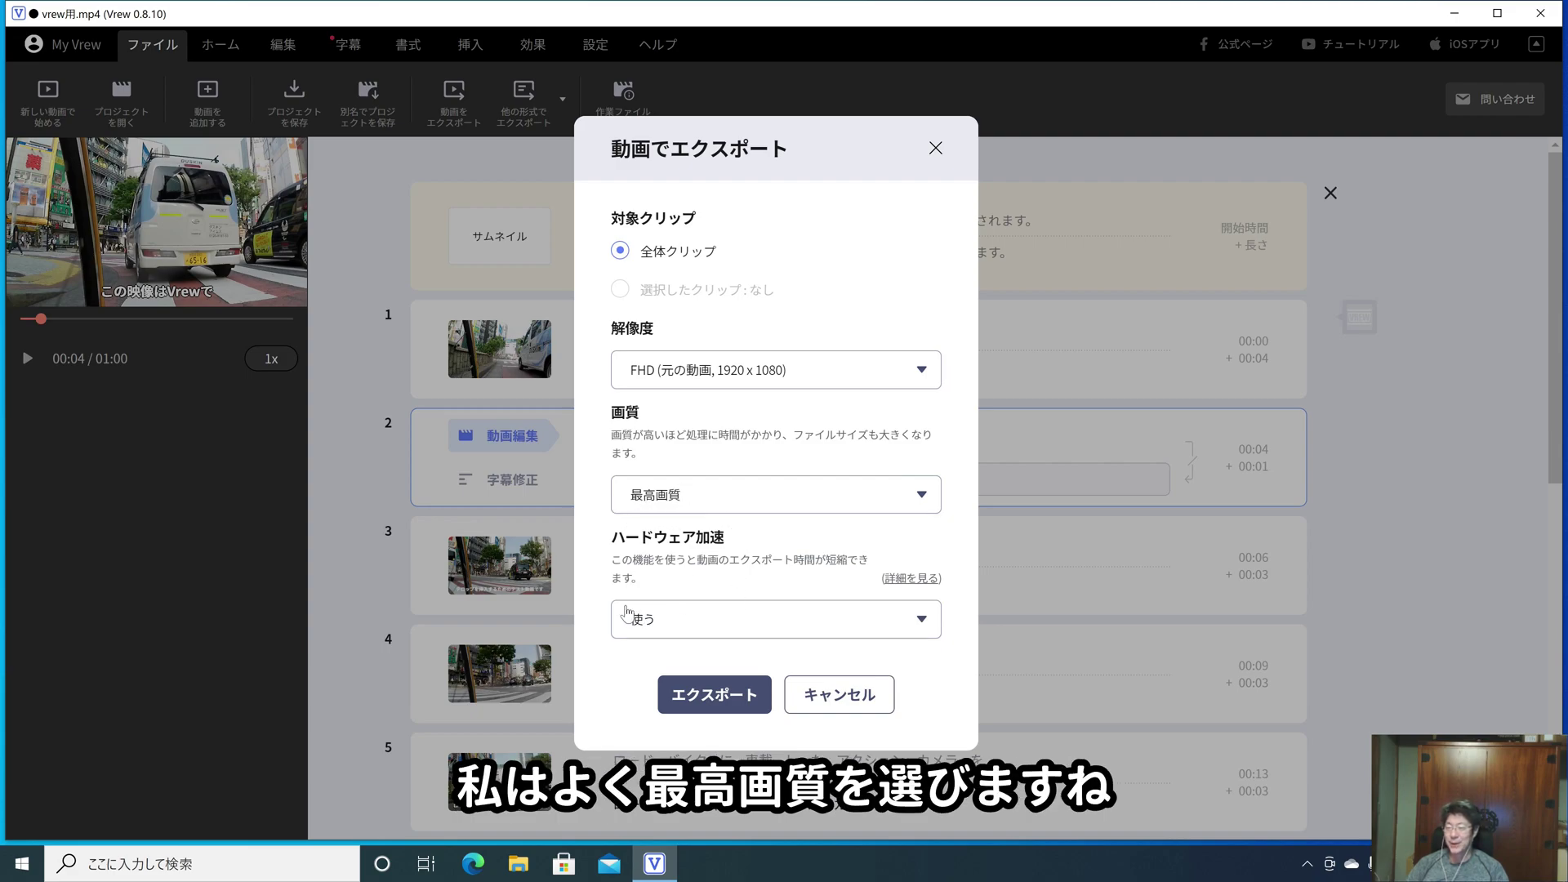
{"action": "left_click", "coordinate": [697, 634]}
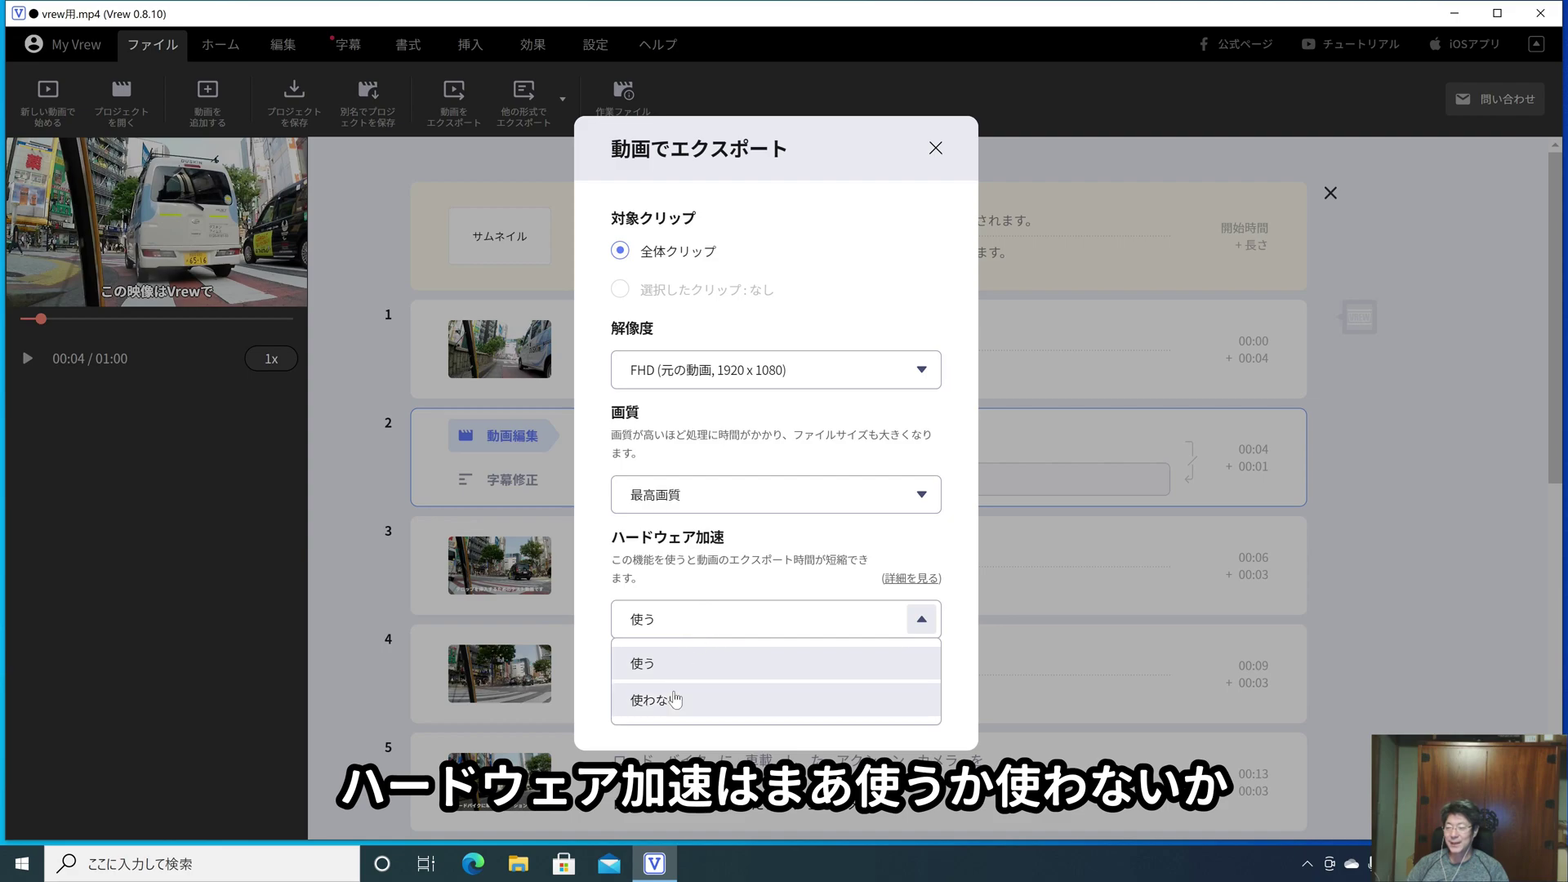
{"action": "left_click", "coordinate": [676, 669]}
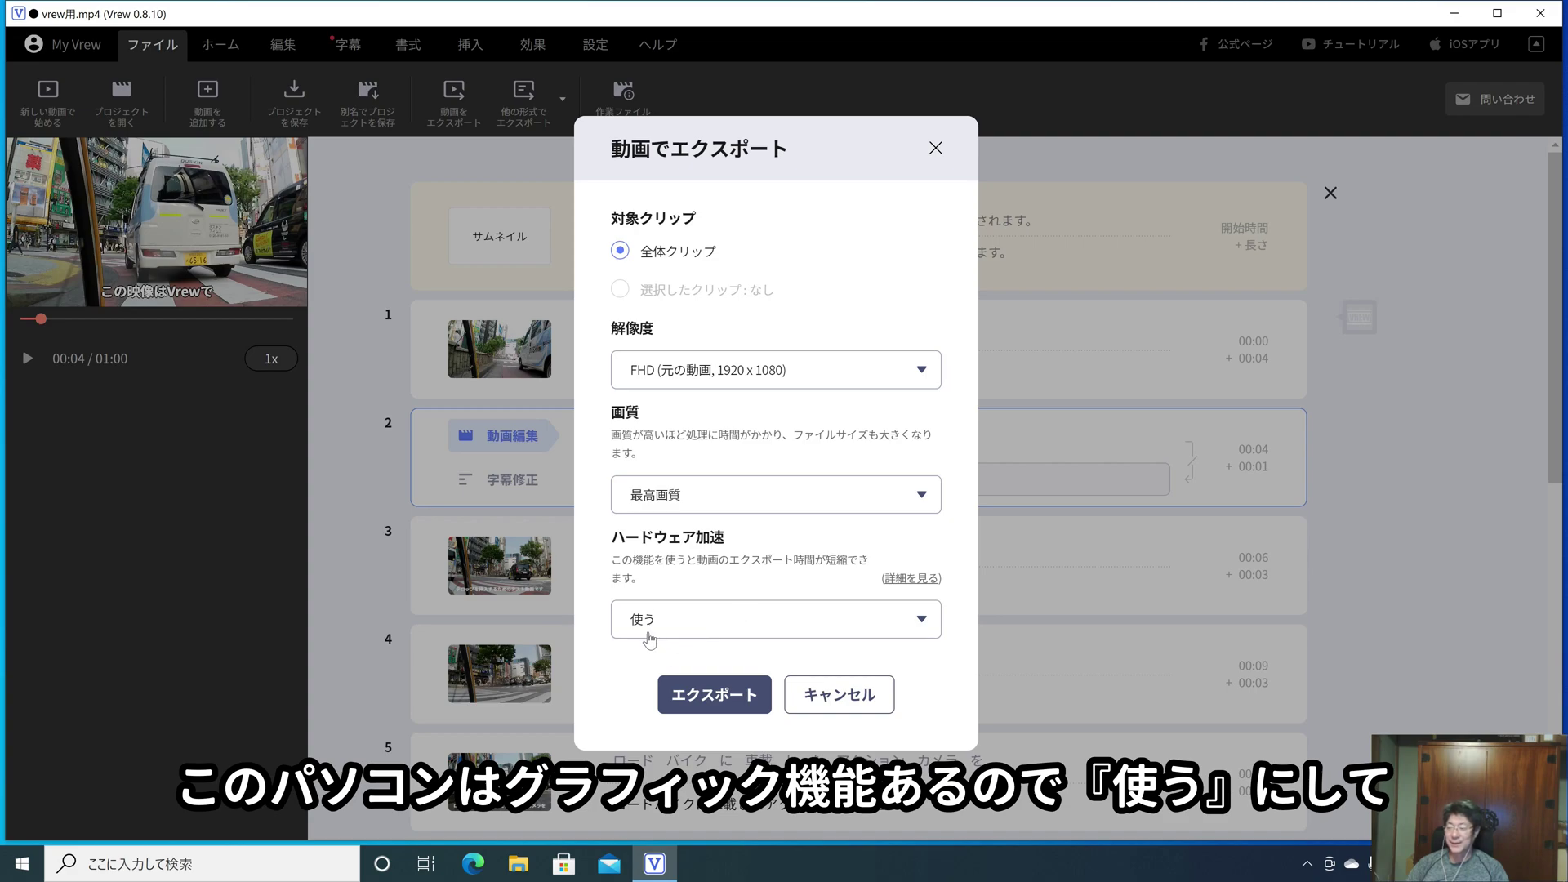
Export the subtitled video to the desktop as vrew用_exported and dismiss the completion notice
{"action": "left_click", "coordinate": [719, 701]}
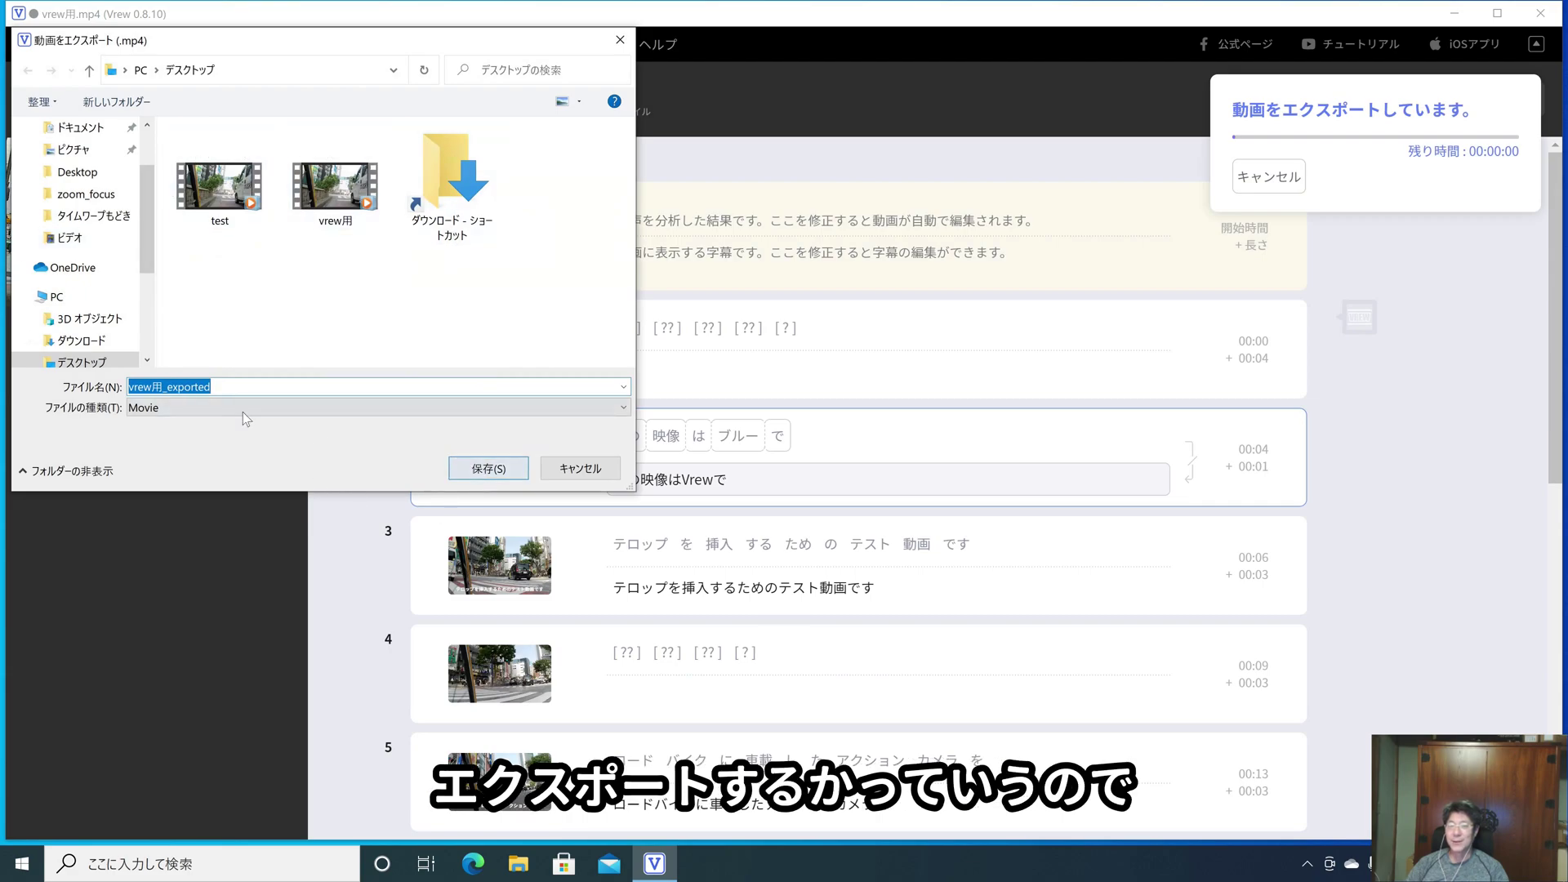
{"action": "left_click", "coordinate": [487, 473]}
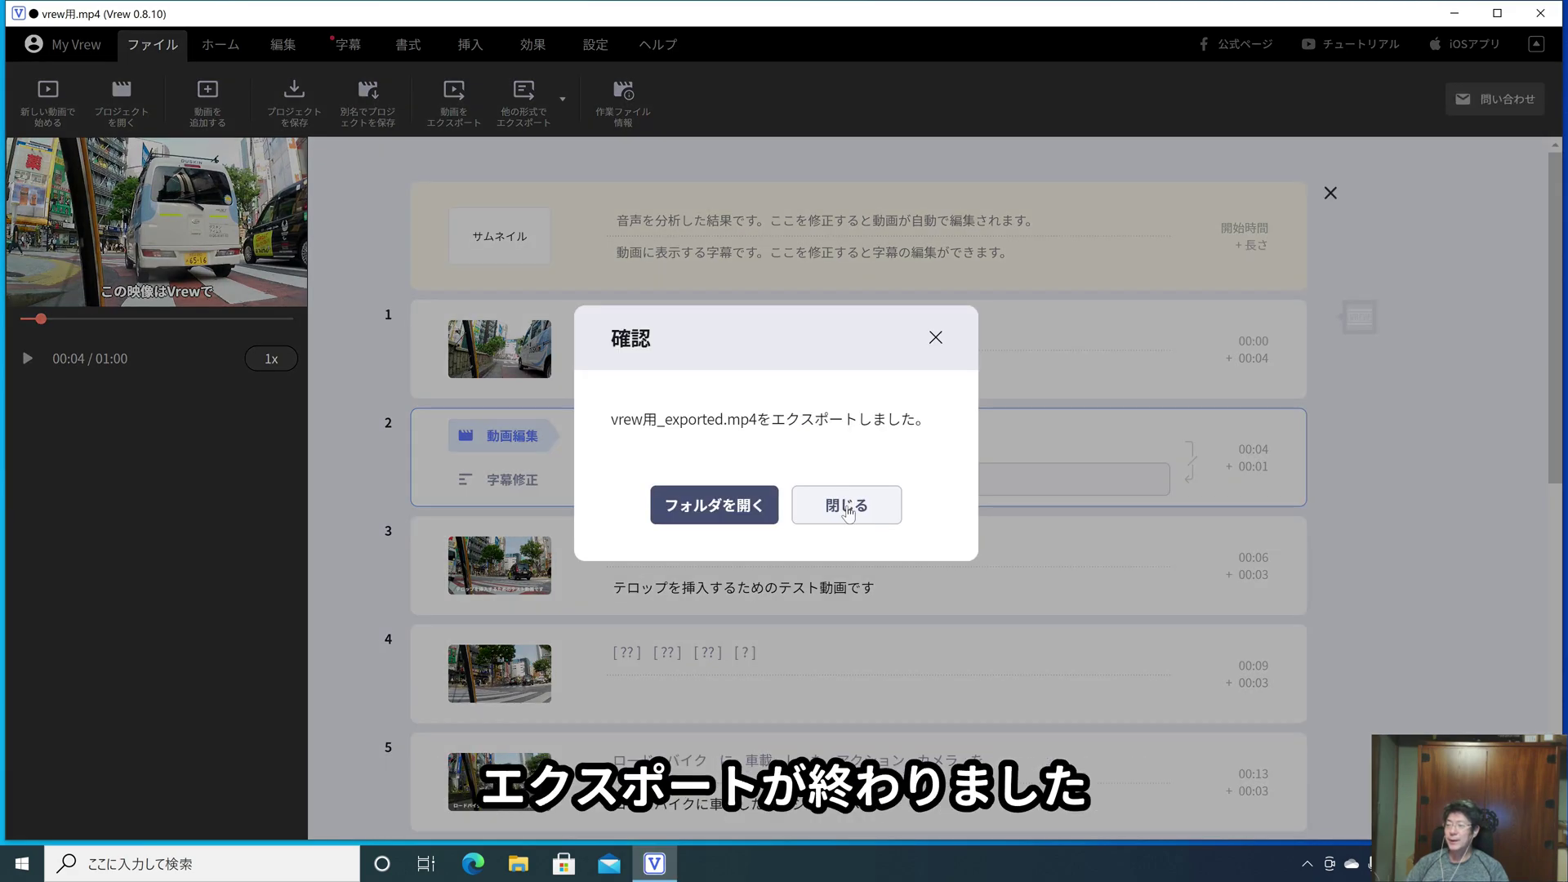
{"action": "left_click", "coordinate": [846, 501]}
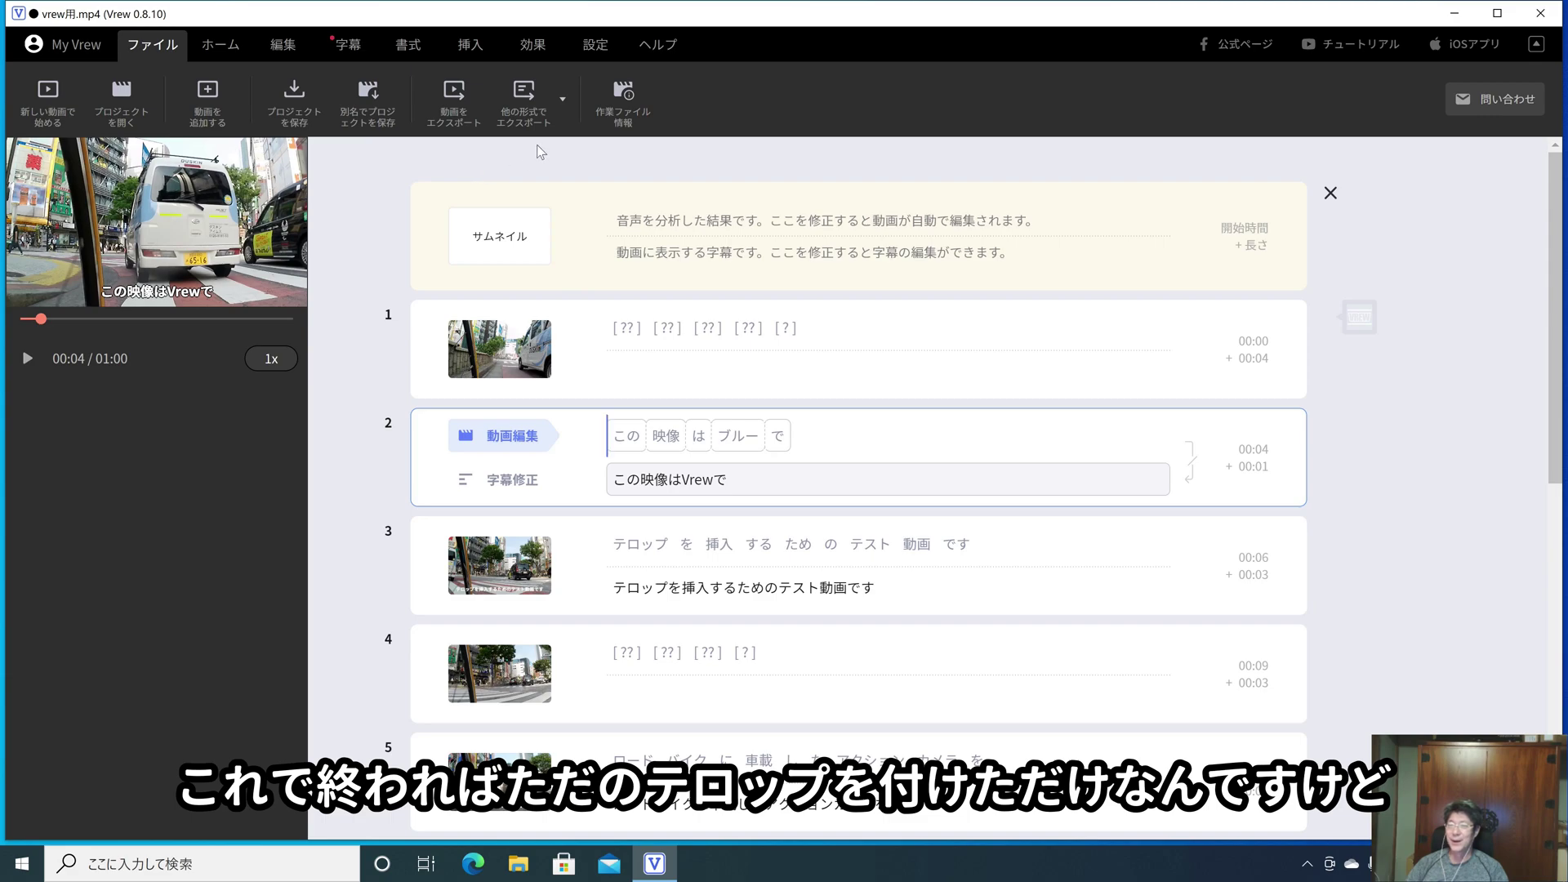
Set up a subtitle file (.srt) export of the basic subtitles with automatic translations into 英語, 韓国語 and 中国語（繁体）
{"action": "left_click", "coordinate": [529, 113]}
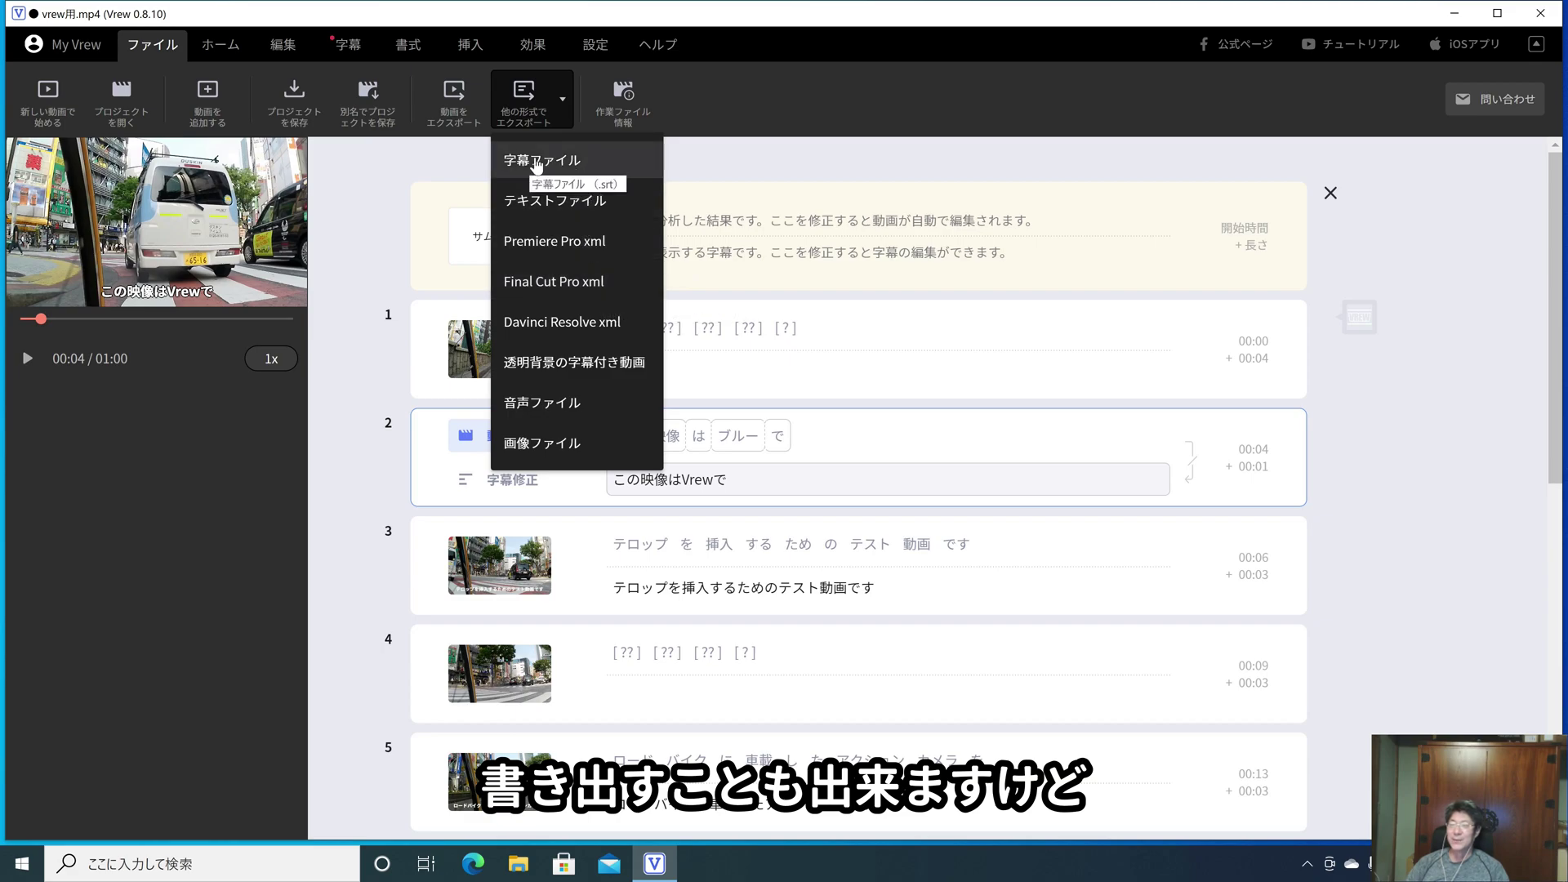
{"action": "left_click", "coordinate": [779, 116]}
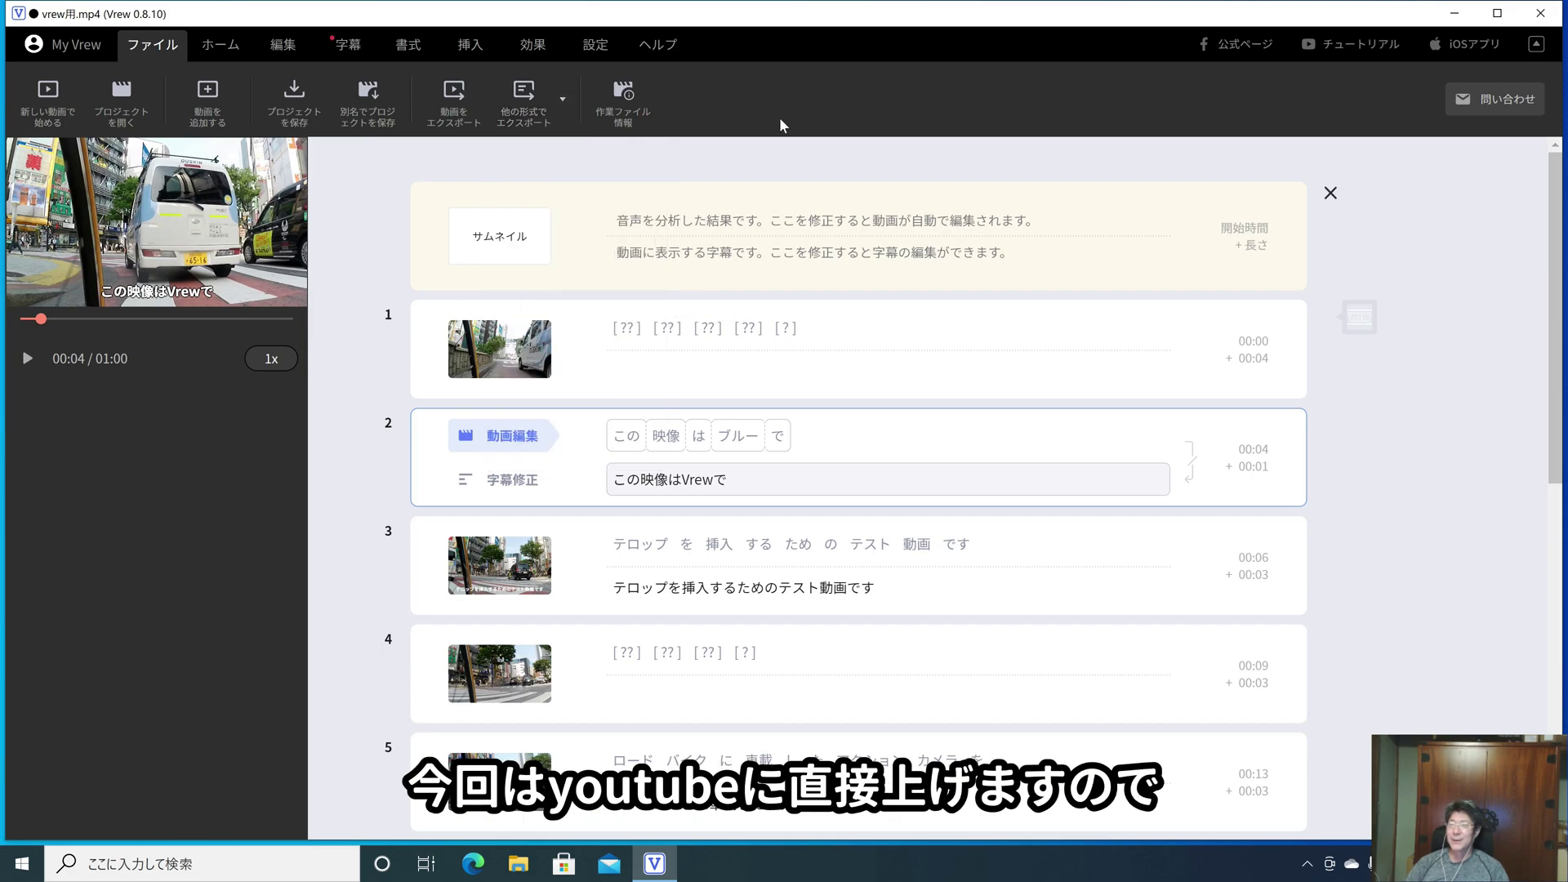
{"action": "left_click", "coordinate": [539, 113]}
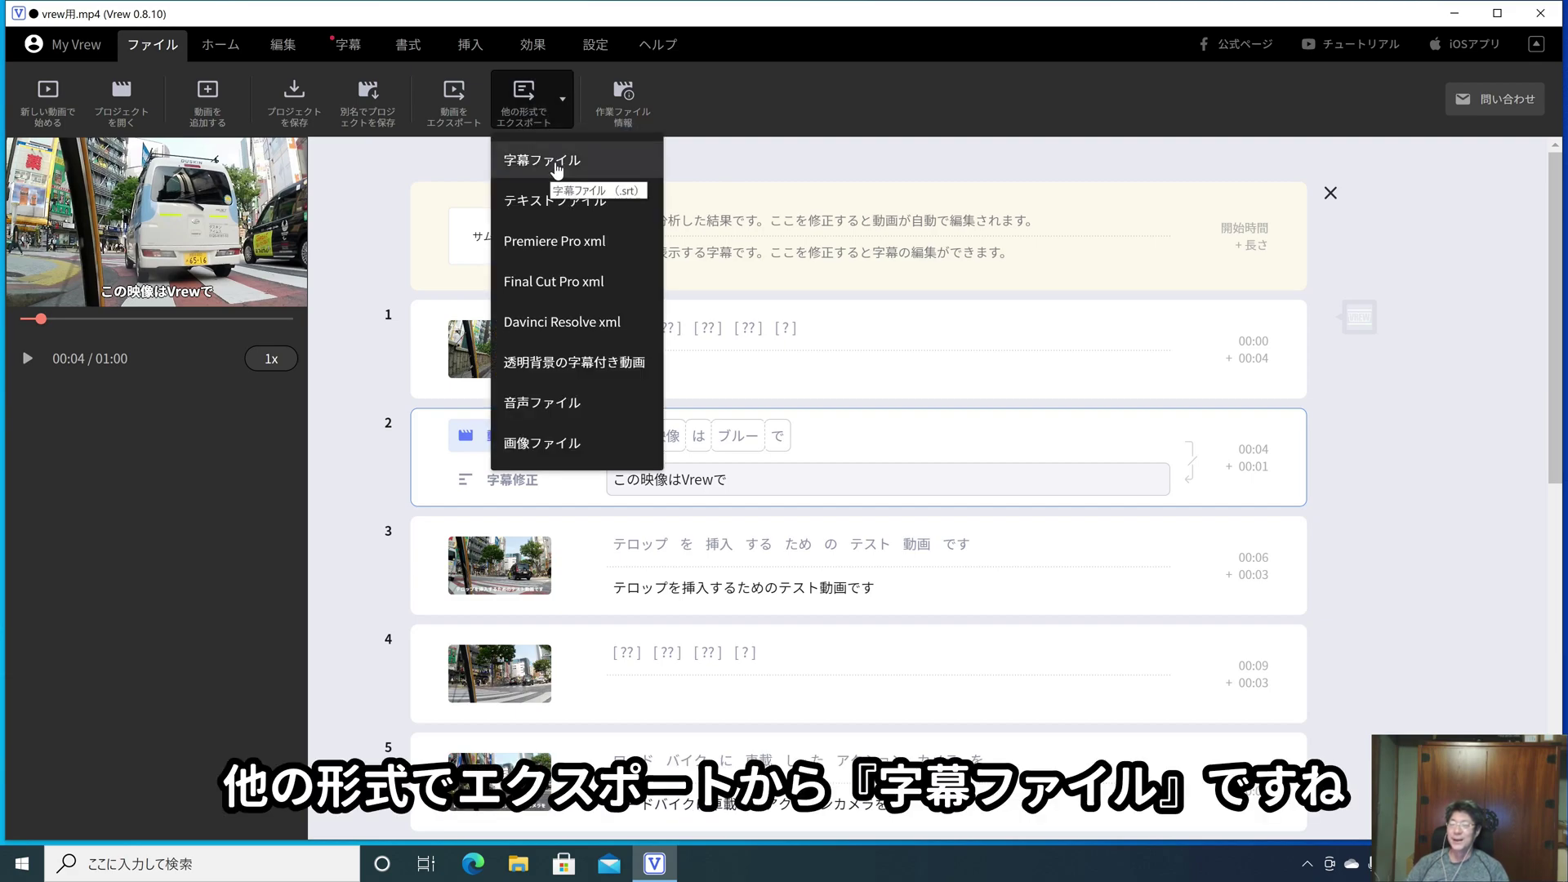
{"action": "left_click", "coordinate": [558, 169]}
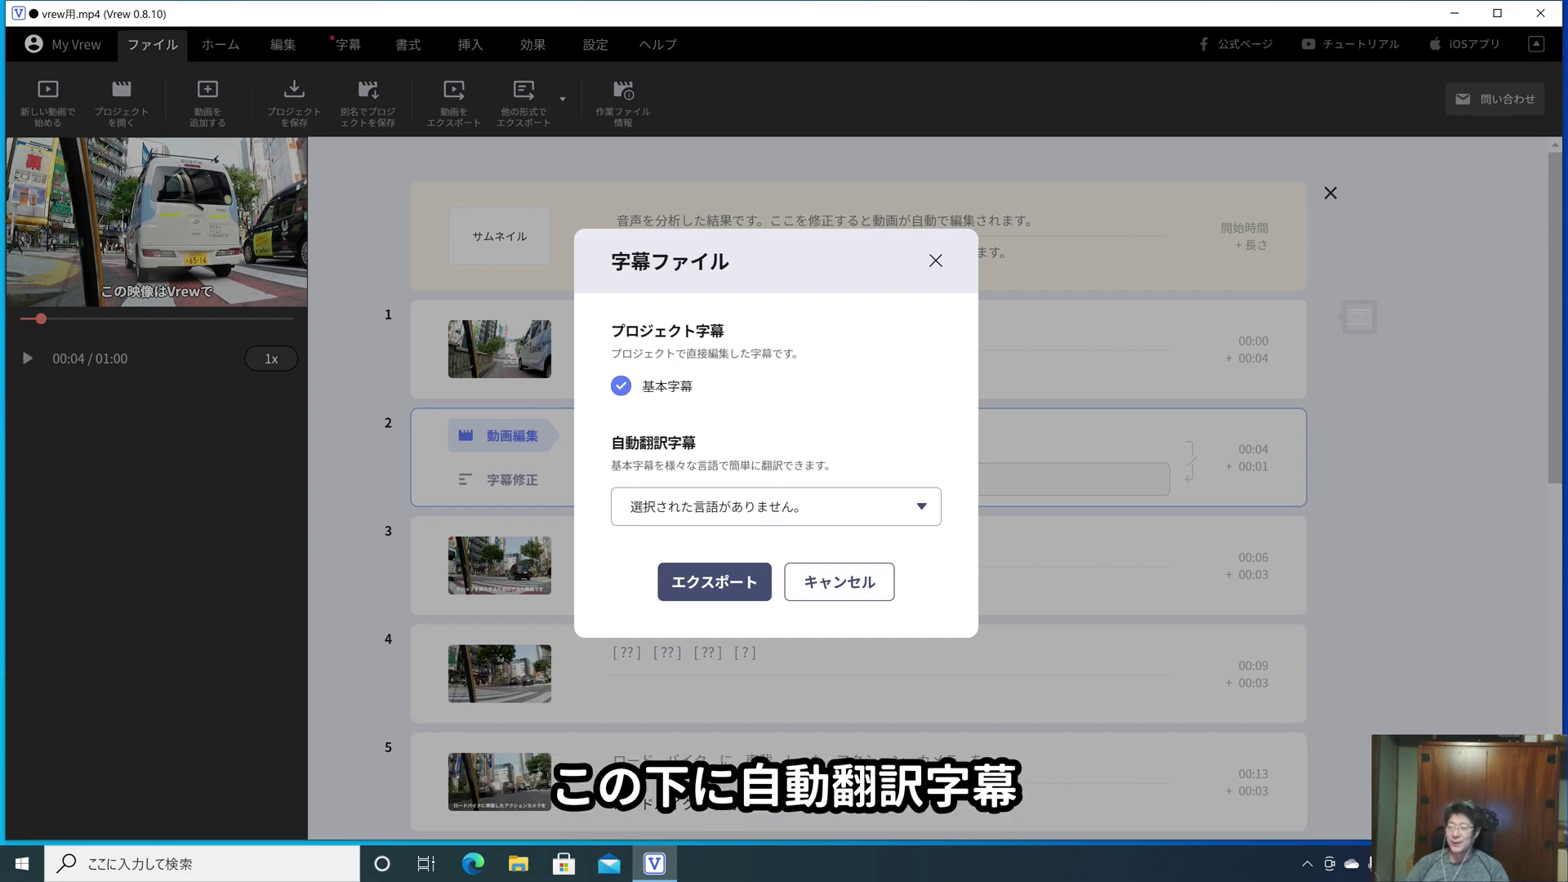
{"action": "left_click", "coordinate": [767, 508]}
{"action": "scroll", "coordinate": [799, 639], "scroll_direction": "down", "scroll_amount": 10}
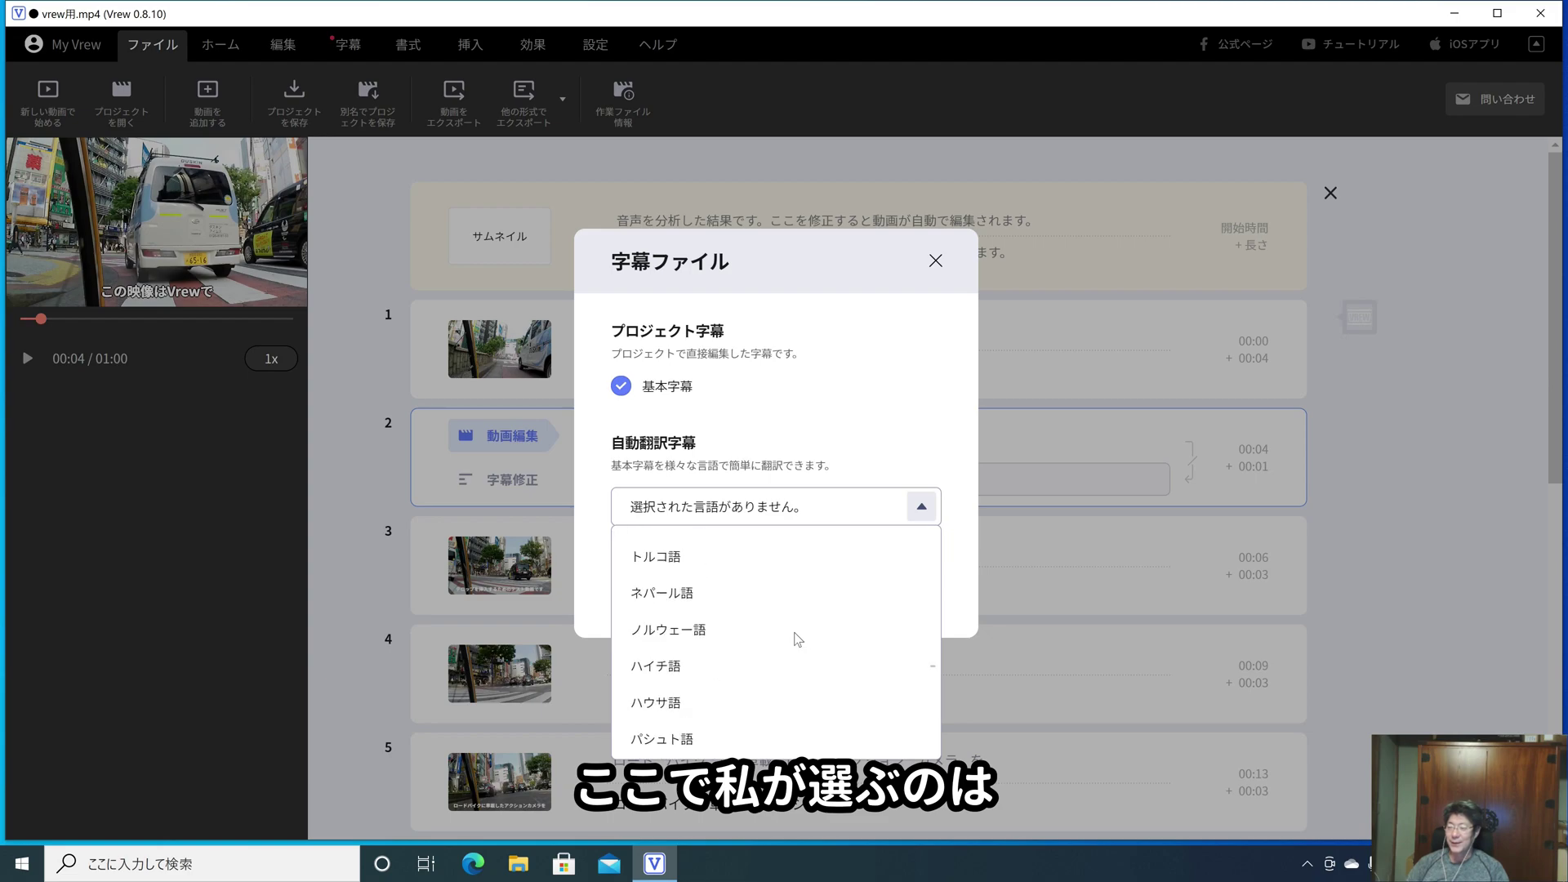
{"action": "scroll", "coordinate": [792, 638], "scroll_direction": "down", "scroll_amount": 2}
{"action": "left_click", "coordinate": [683, 629]}
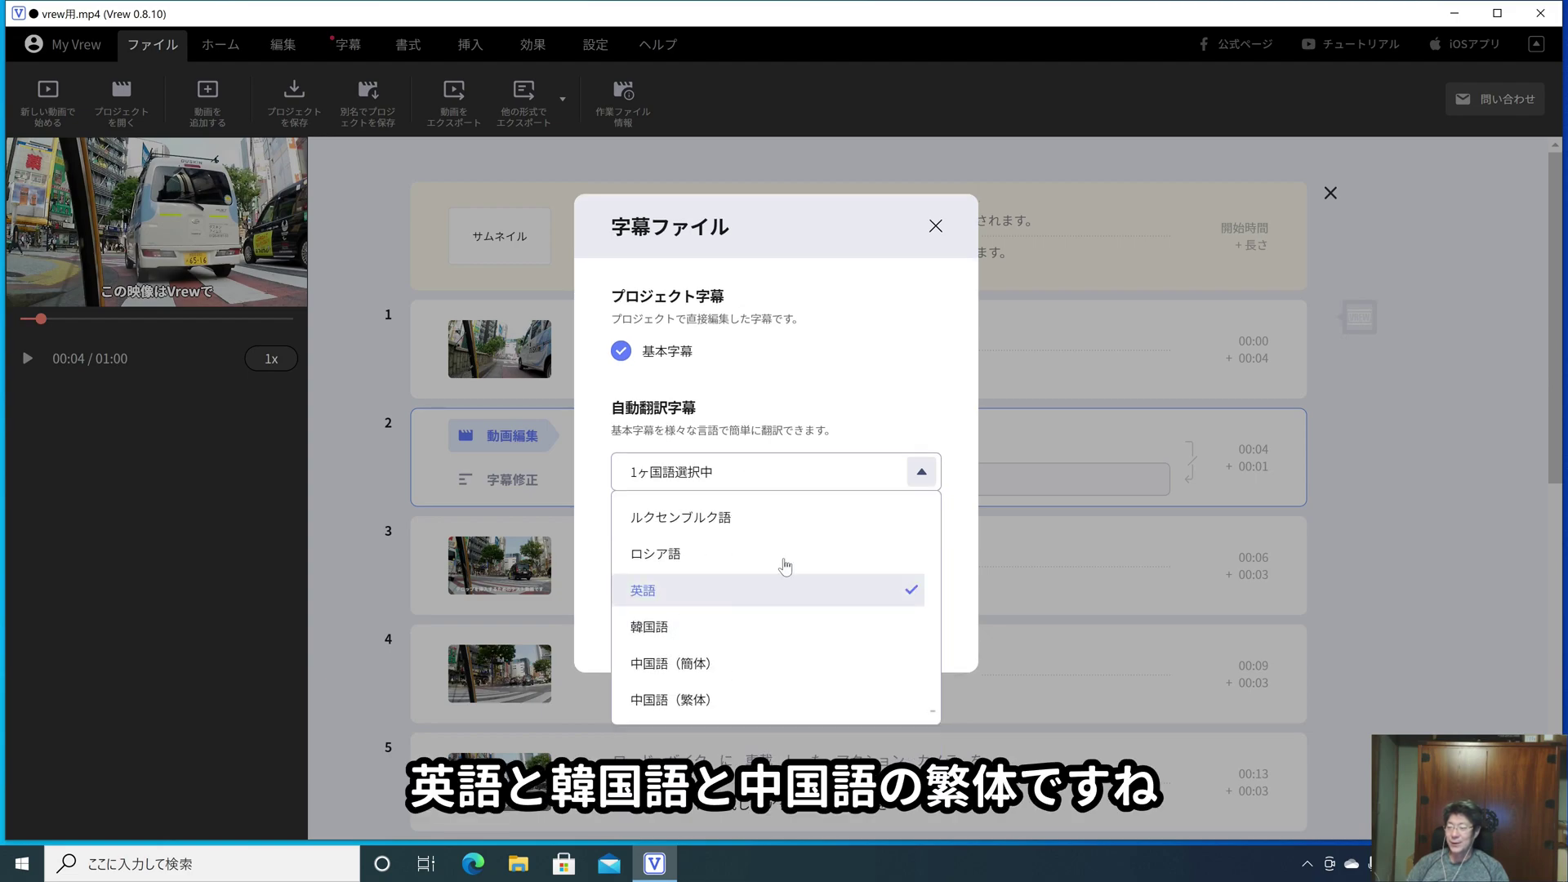
{"action": "left_click", "coordinate": [670, 631]}
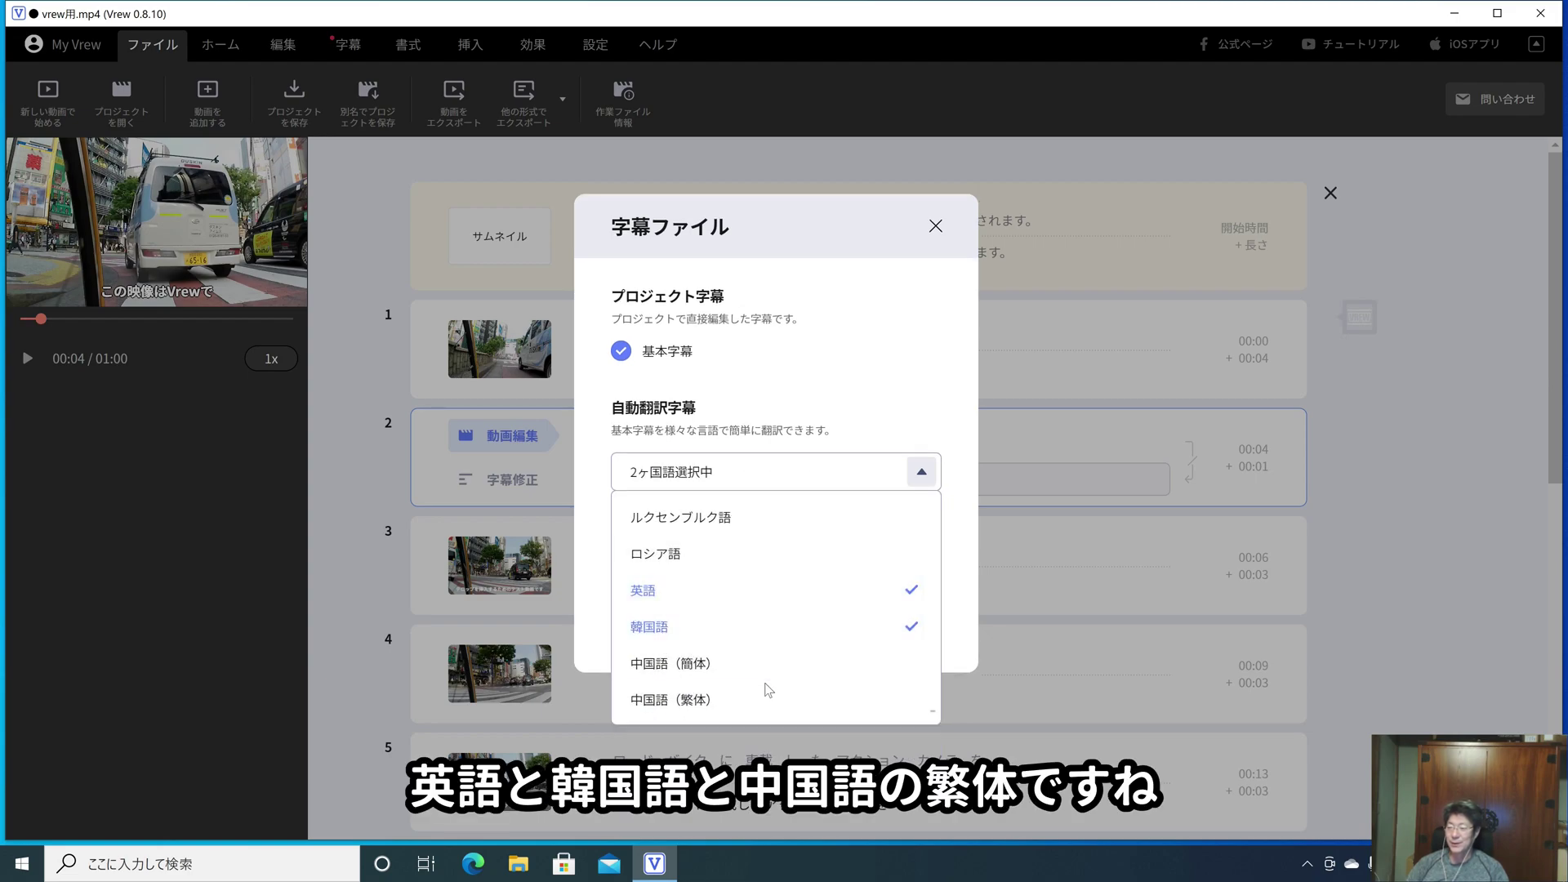
{"action": "left_click", "coordinate": [685, 711]}
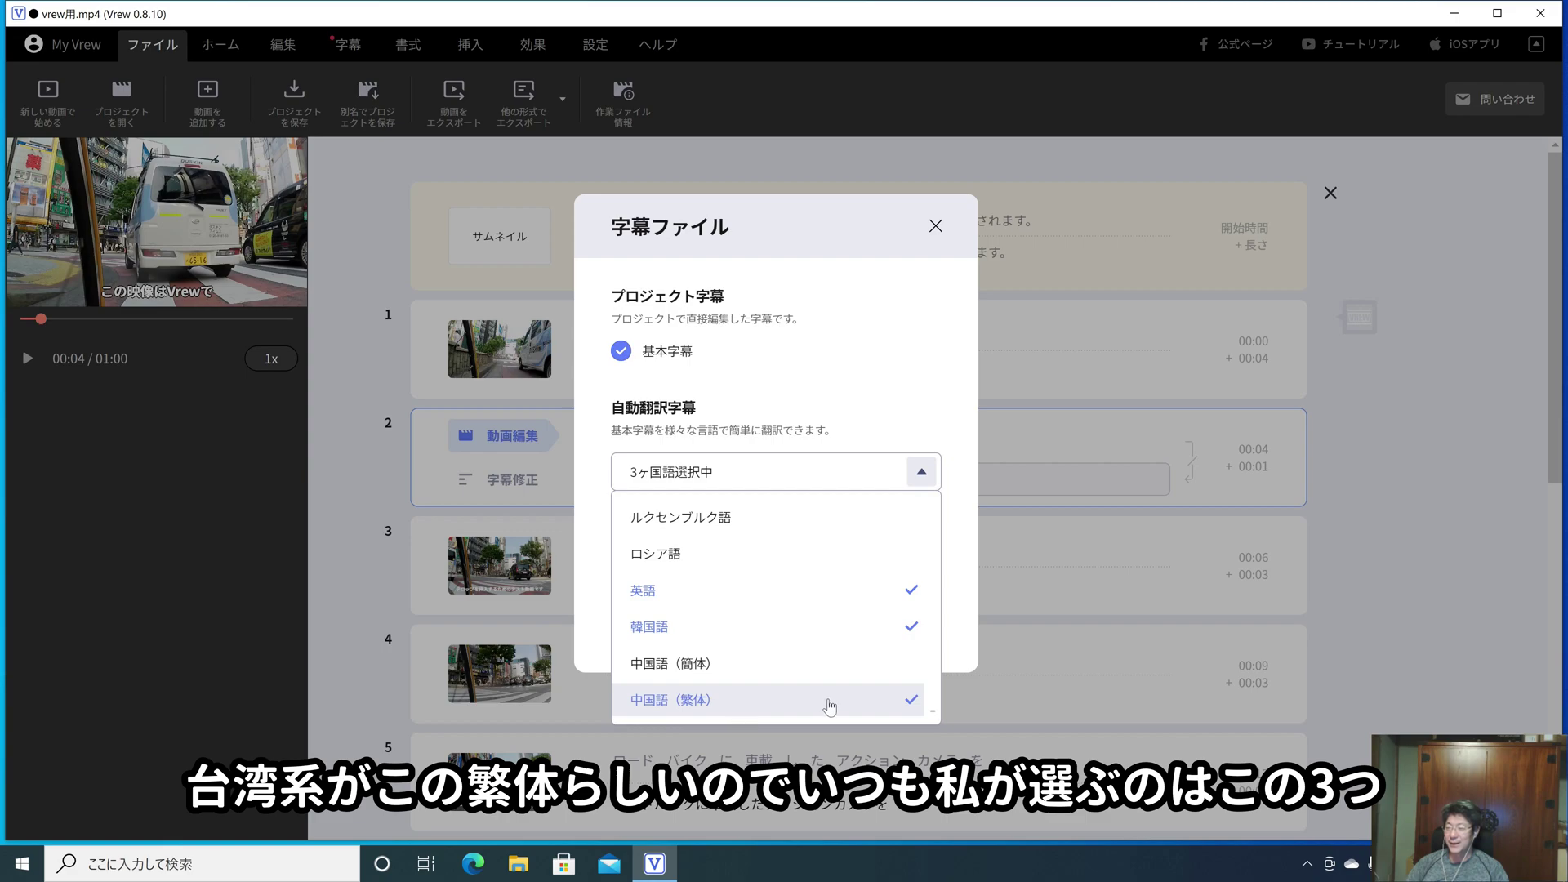
{"action": "left_click", "coordinate": [968, 594]}
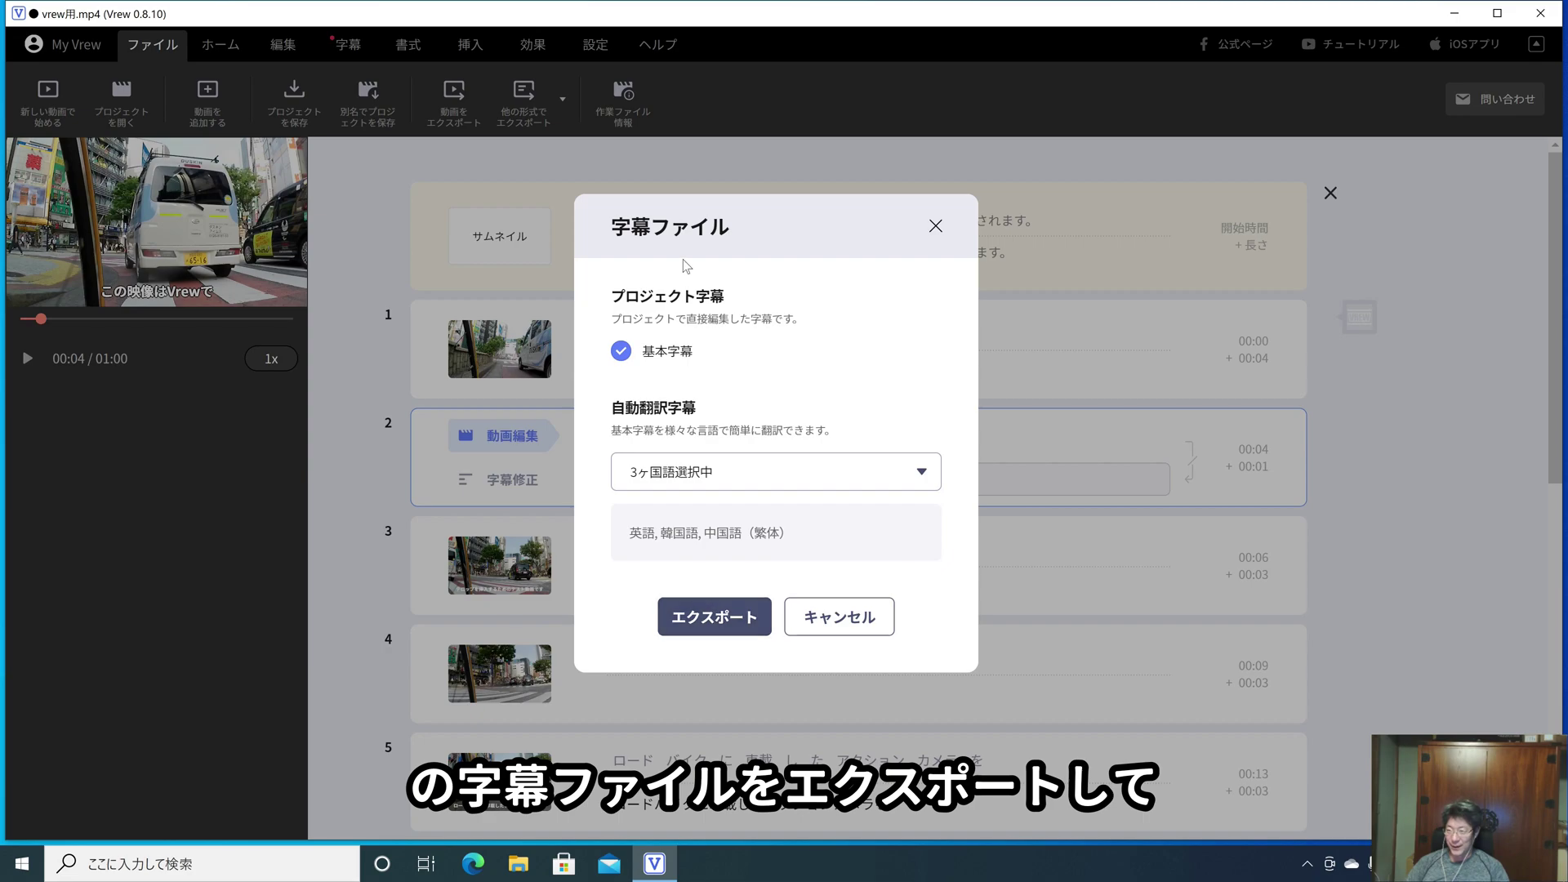
Export the subtitle files to the desktop under the name vrew用 and dismiss the completion notice
{"action": "left_click", "coordinate": [727, 619]}
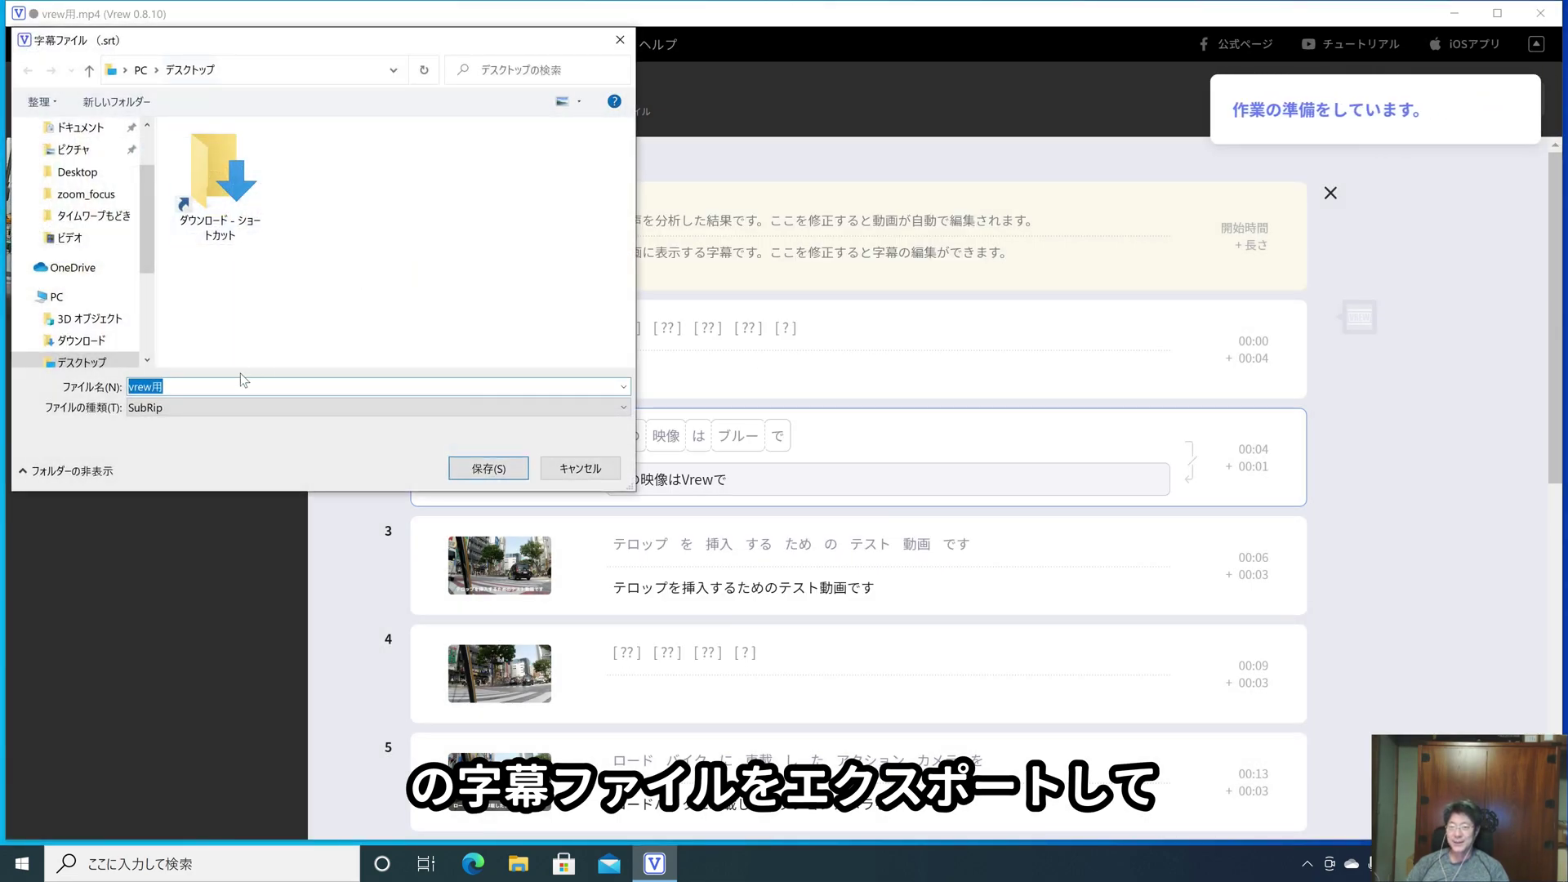
{"action": "left_click", "coordinate": [486, 470]}
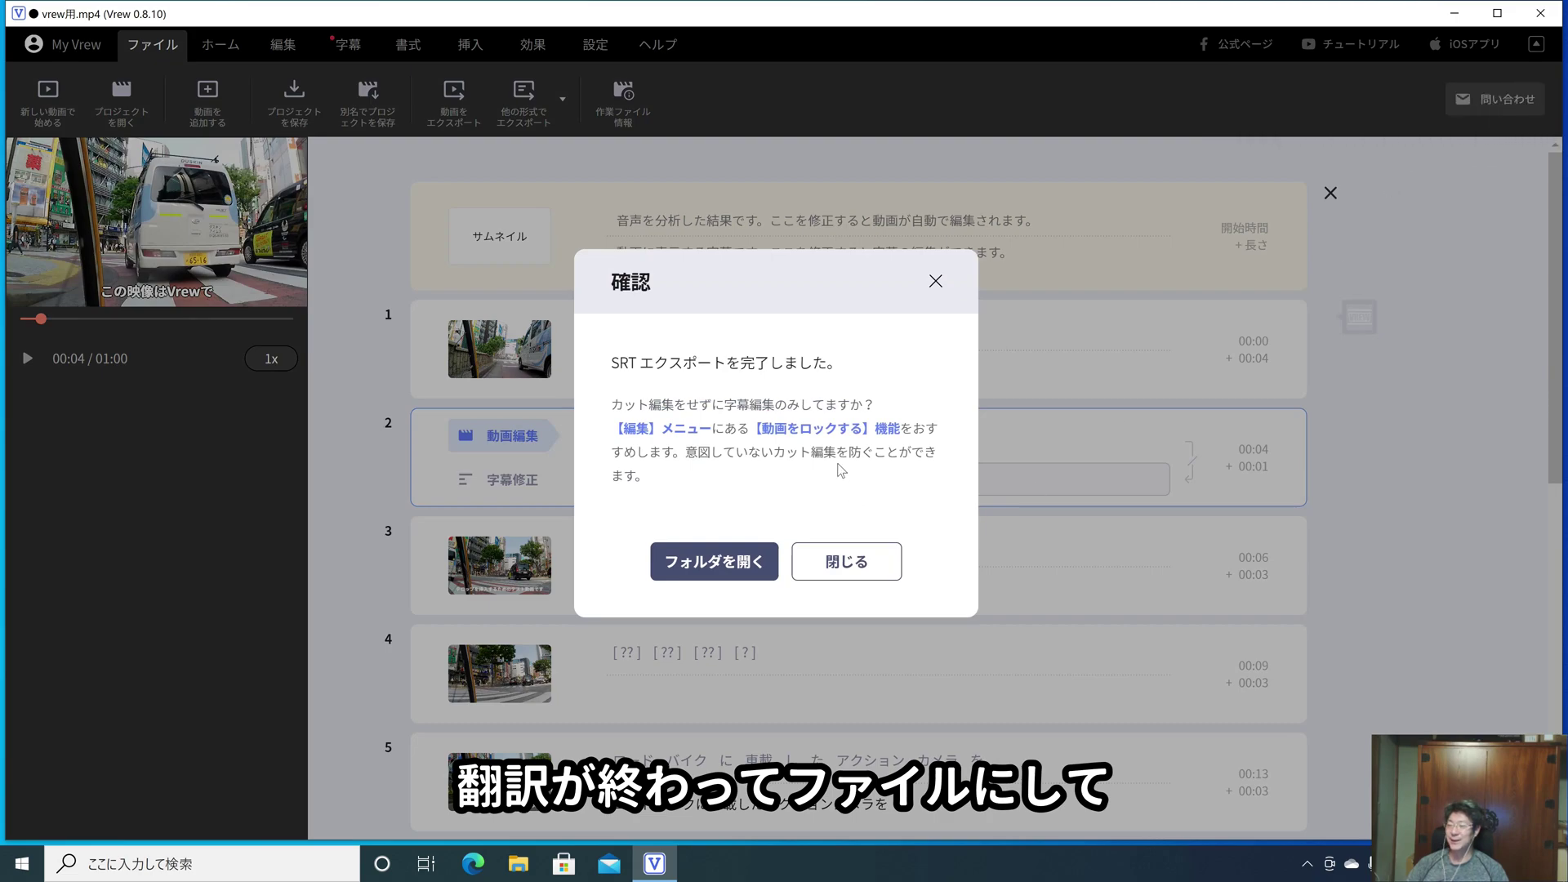
{"action": "left_click", "coordinate": [844, 564]}
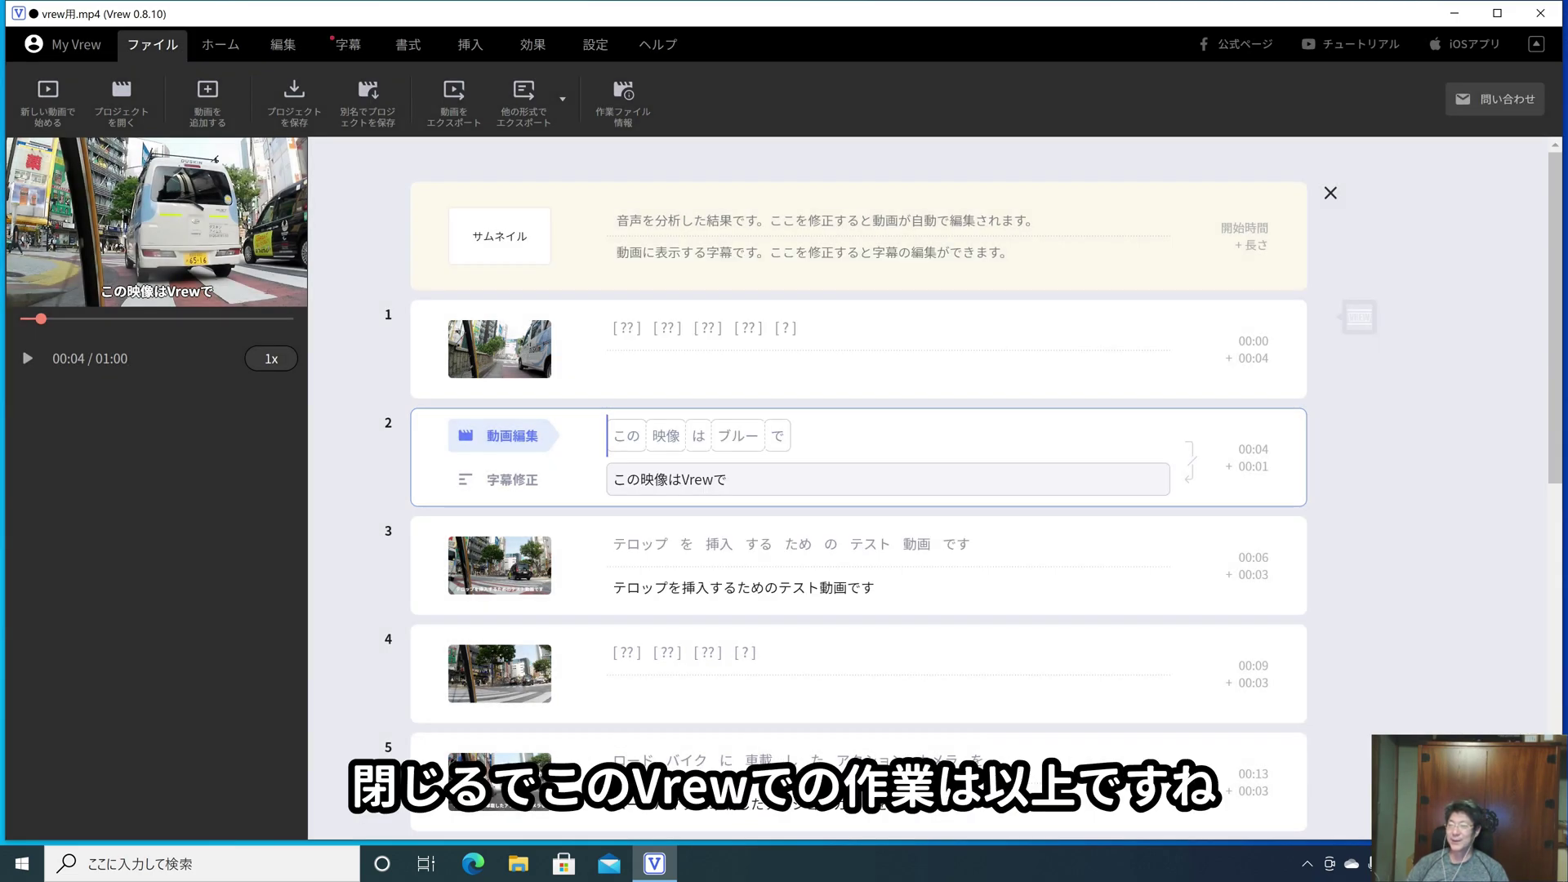
Minimize Vrew and move the exported video and the subtitle files beside the vrew用 video on the desktop
{"action": "left_click", "coordinate": [1453, 14]}
{"action": "left_click_drag", "start_coordinate": [223, 790], "coordinate": [960, 234]}
{"action": "left_click_drag", "start_coordinate": [439, 374], "coordinate": [971, 306]}
{"action": "left_click", "coordinate": [1175, 429]}
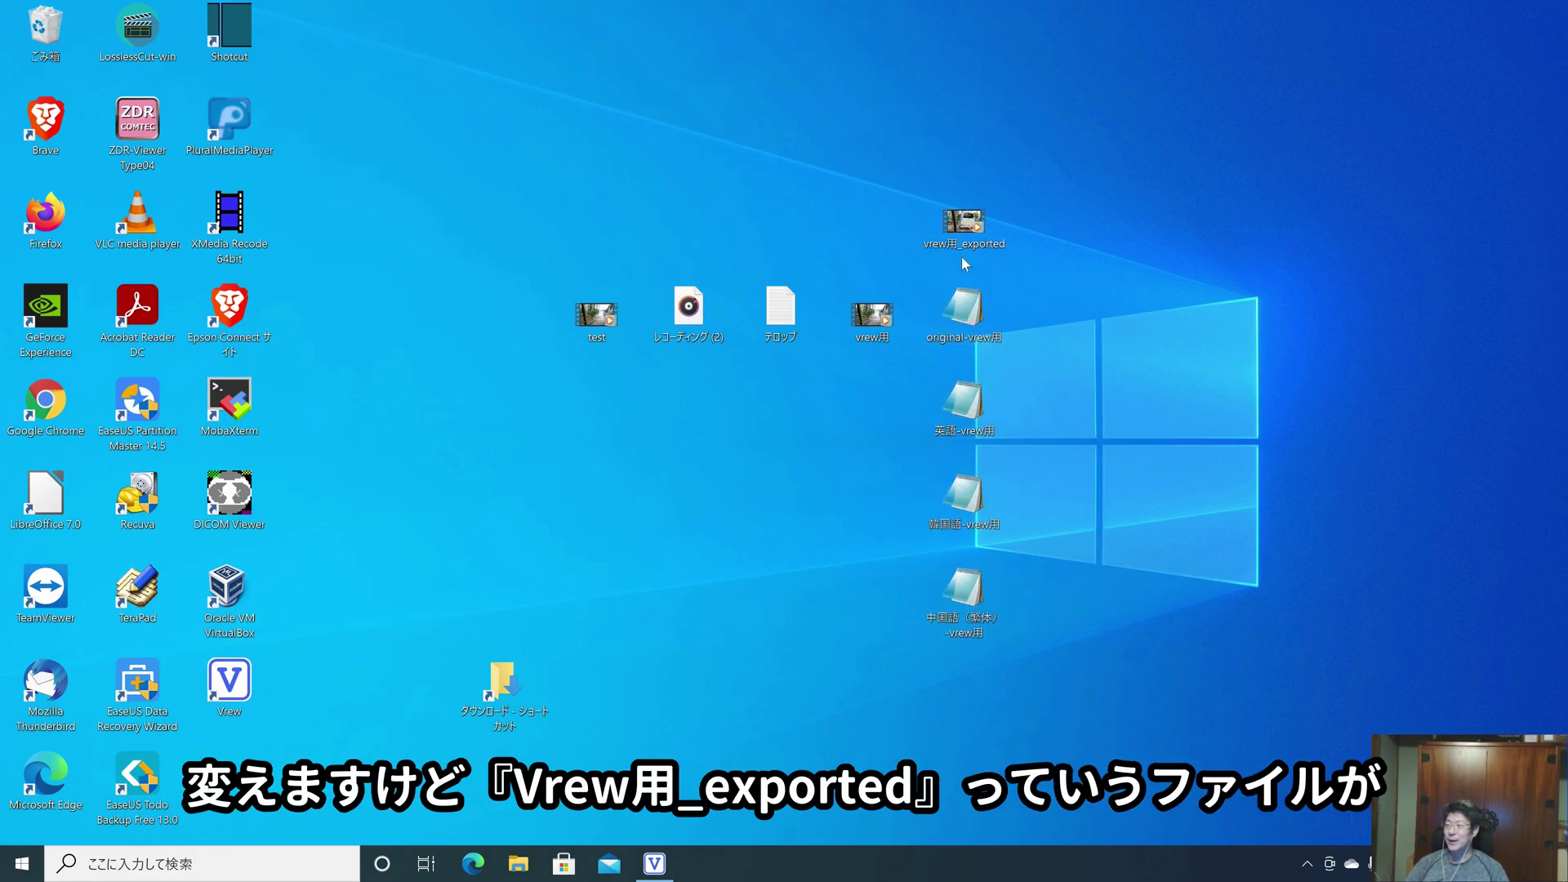
Play the vrew用_exported video from the desktop to check its burned-in subtitles, pausing it and closing the player
{"action": "double_click", "coordinate": [963, 219]}
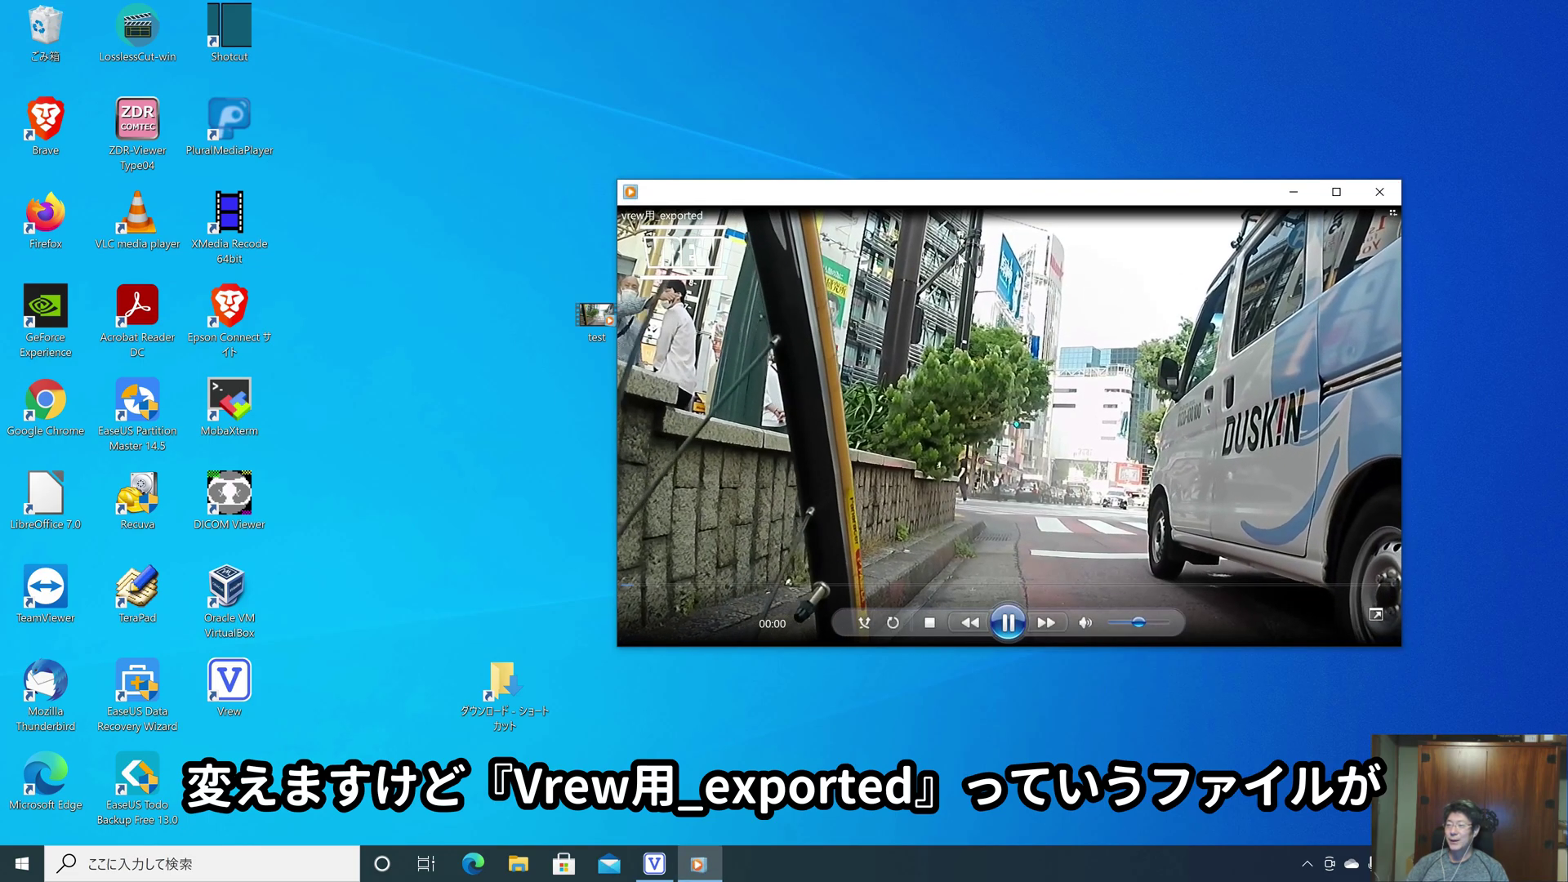
{"action": "left_click_drag", "start_coordinate": [958, 198], "coordinate": [544, 119]}
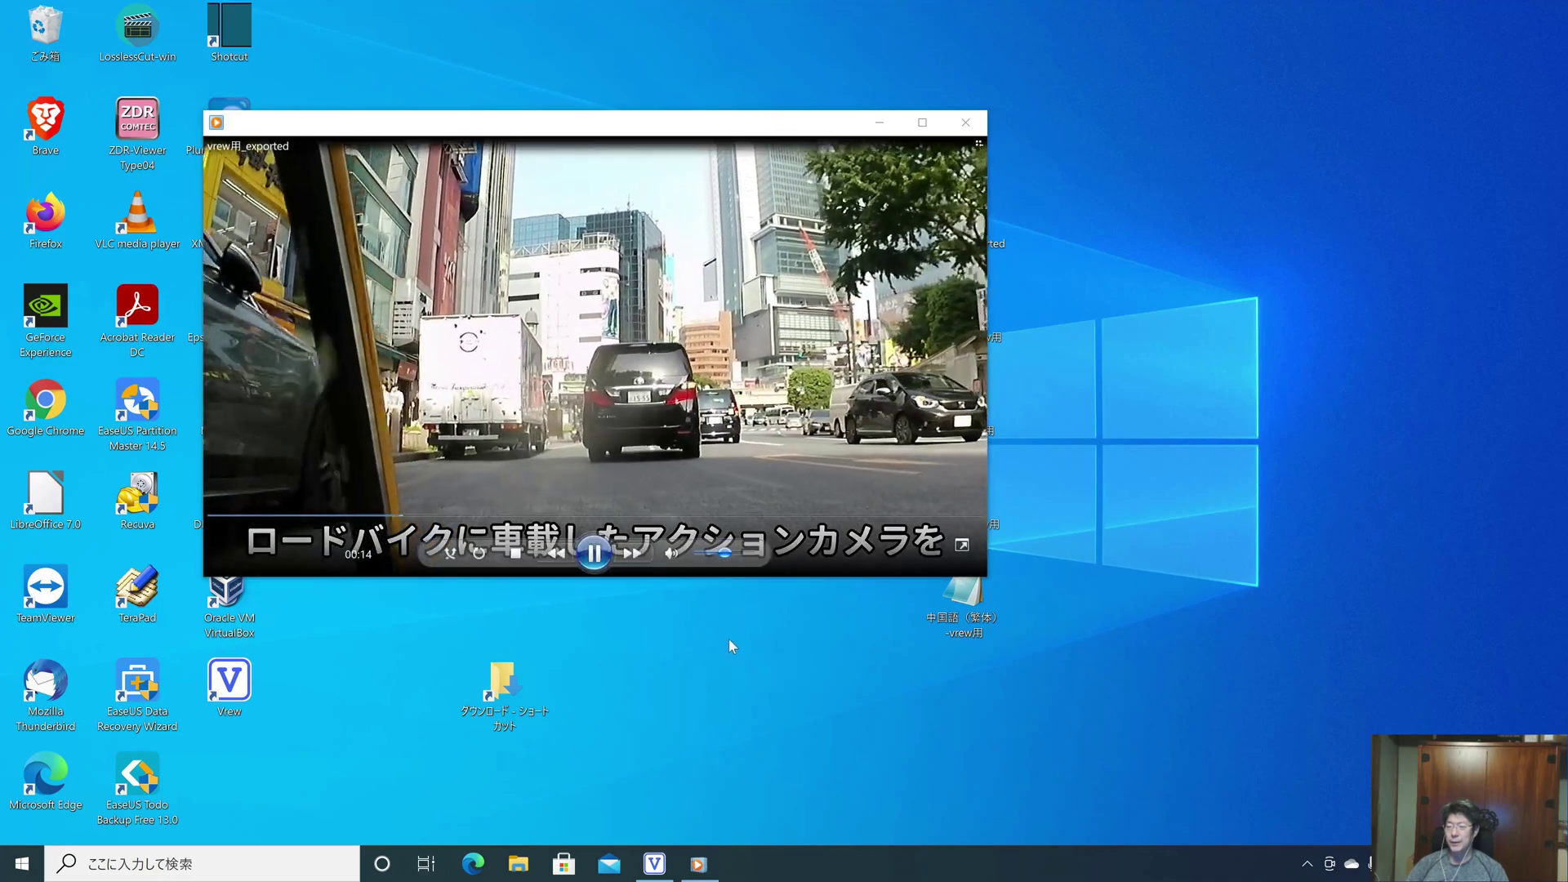
{"action": "left_click", "coordinate": [594, 553]}
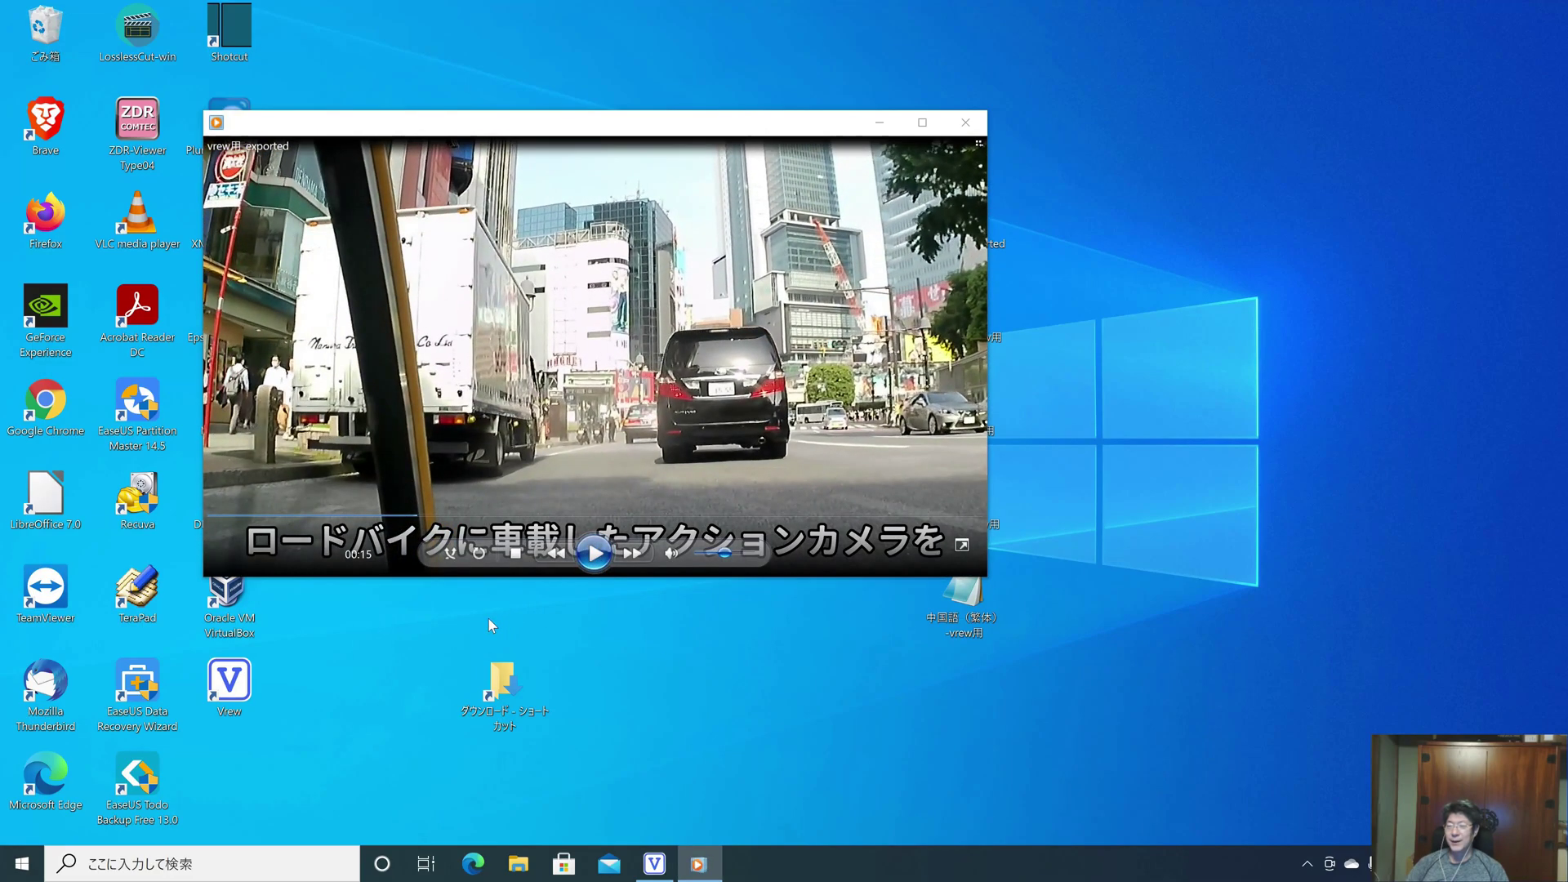
{"action": "left_click", "coordinate": [968, 123]}
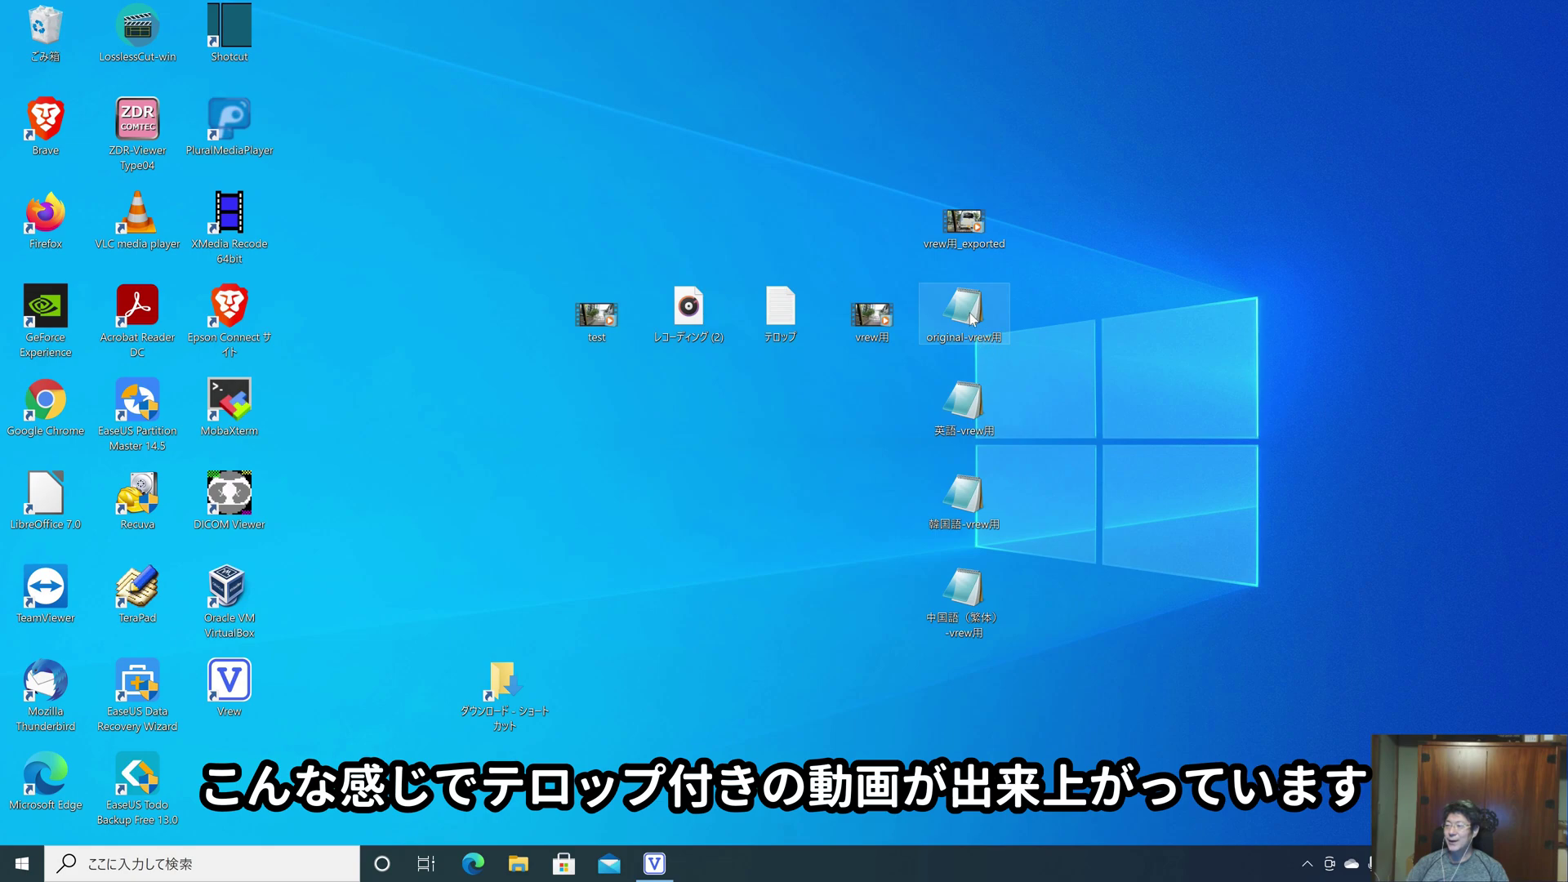
Open the original, 英語 and 韓国語 subtitle files on the desktop in turn to check their time codes and text, closing each one
{"action": "double_click", "coordinate": [972, 325]}
{"action": "scroll", "coordinate": [972, 368], "scroll_direction": "down", "scroll_amount": 2}
{"action": "scroll", "coordinate": [846, 409], "scroll_direction": "up", "scroll_amount": 2}
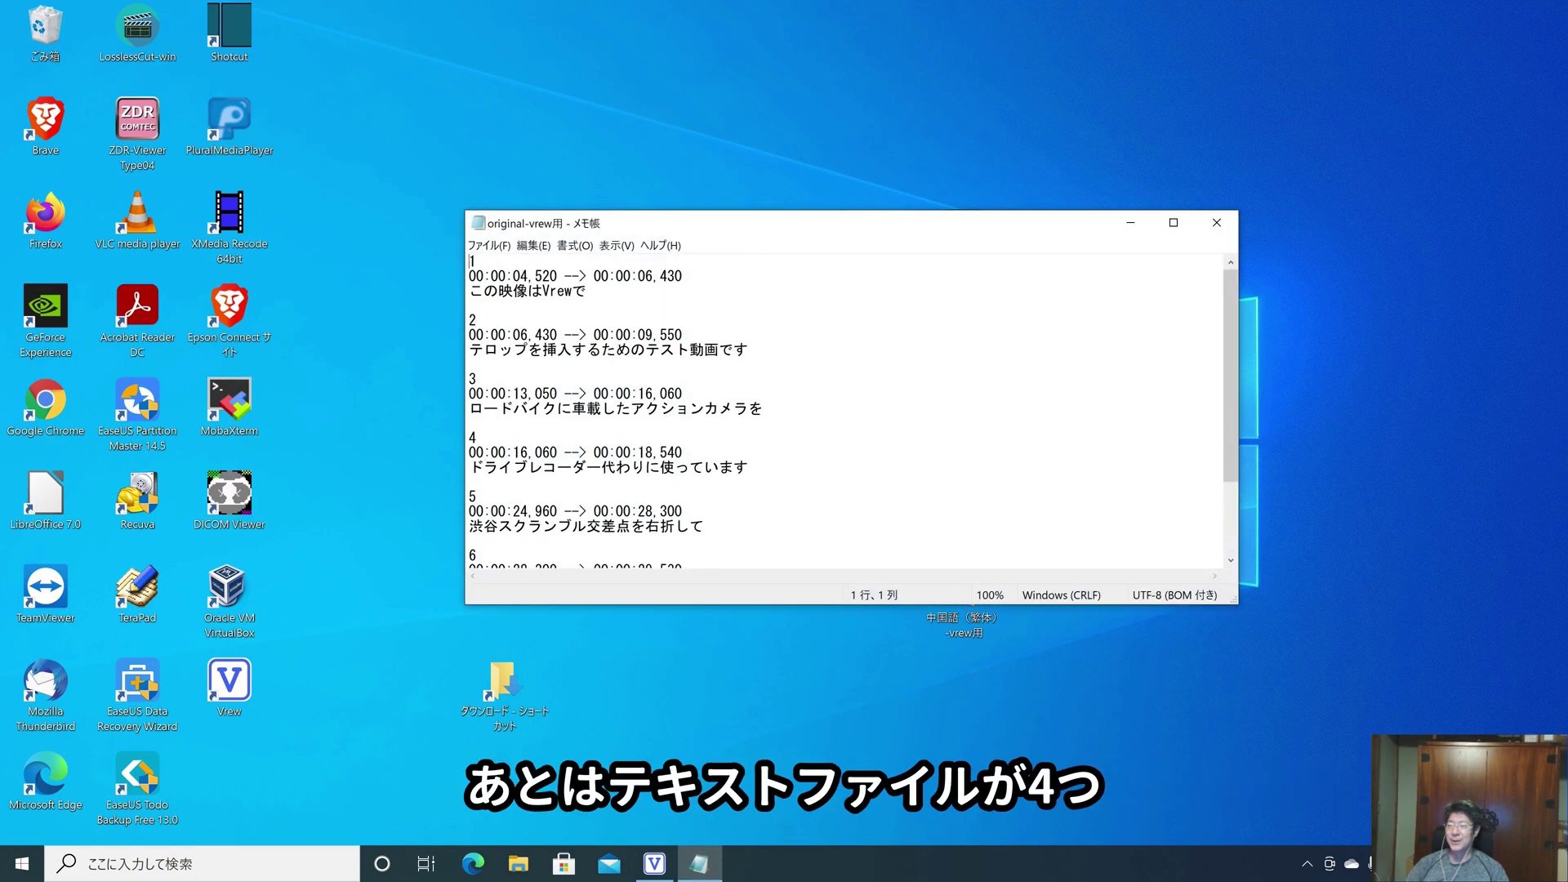
{"action": "left_click", "coordinate": [1217, 222]}
{"action": "double_click", "coordinate": [966, 409]}
{"action": "scroll", "coordinate": [1144, 368], "scroll_direction": "down", "scroll_amount": 3}
{"action": "left_click", "coordinate": [1217, 223]}
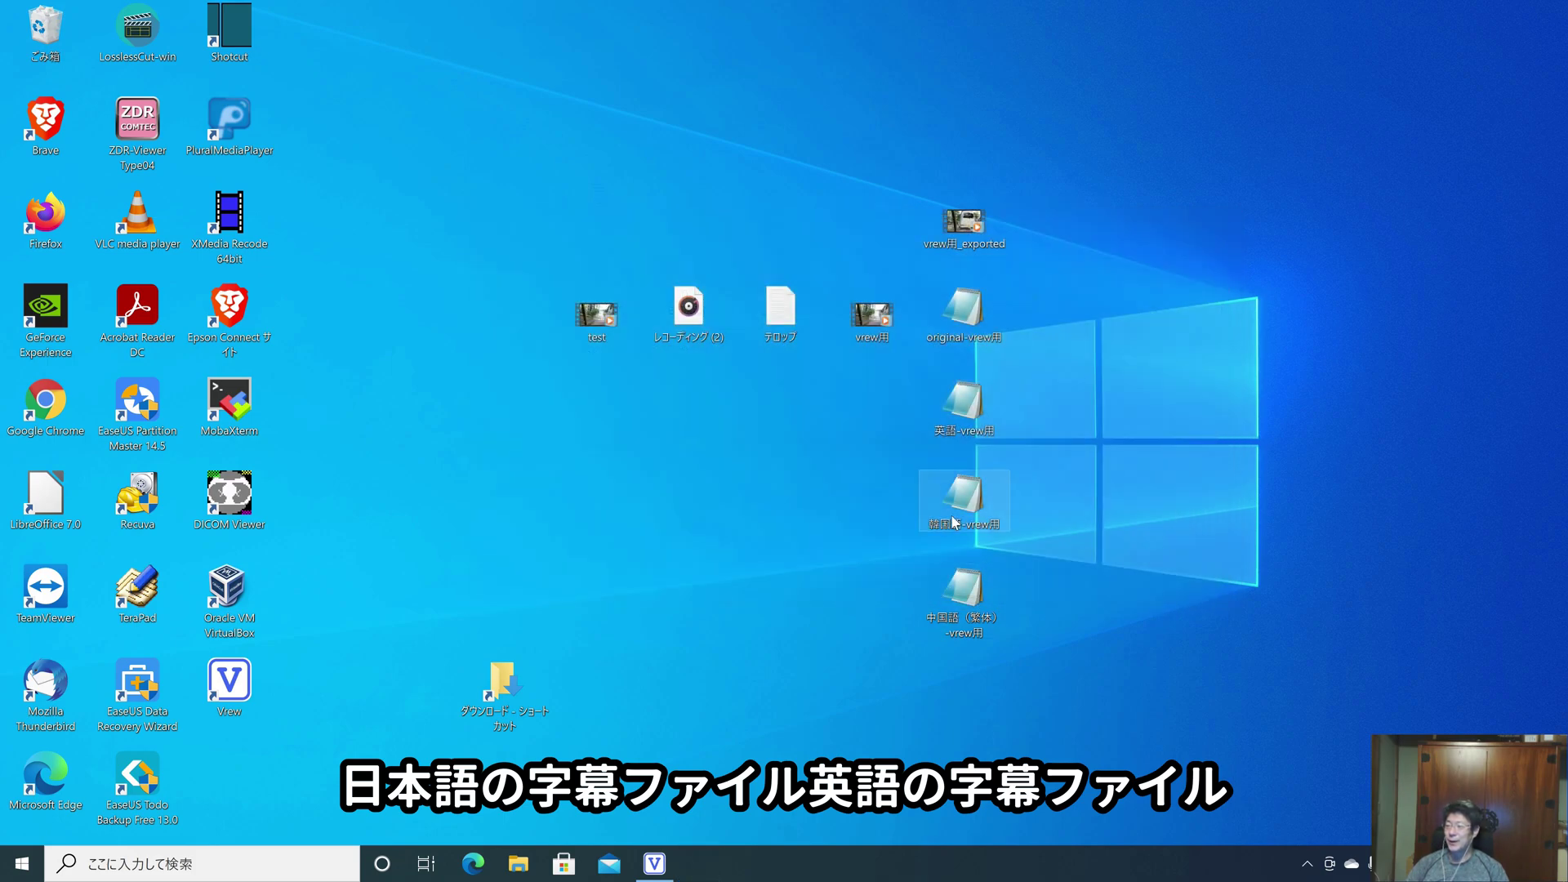
{"action": "double_click", "coordinate": [964, 490]}
{"action": "scroll", "coordinate": [846, 408], "scroll_direction": "down", "scroll_amount": 3}
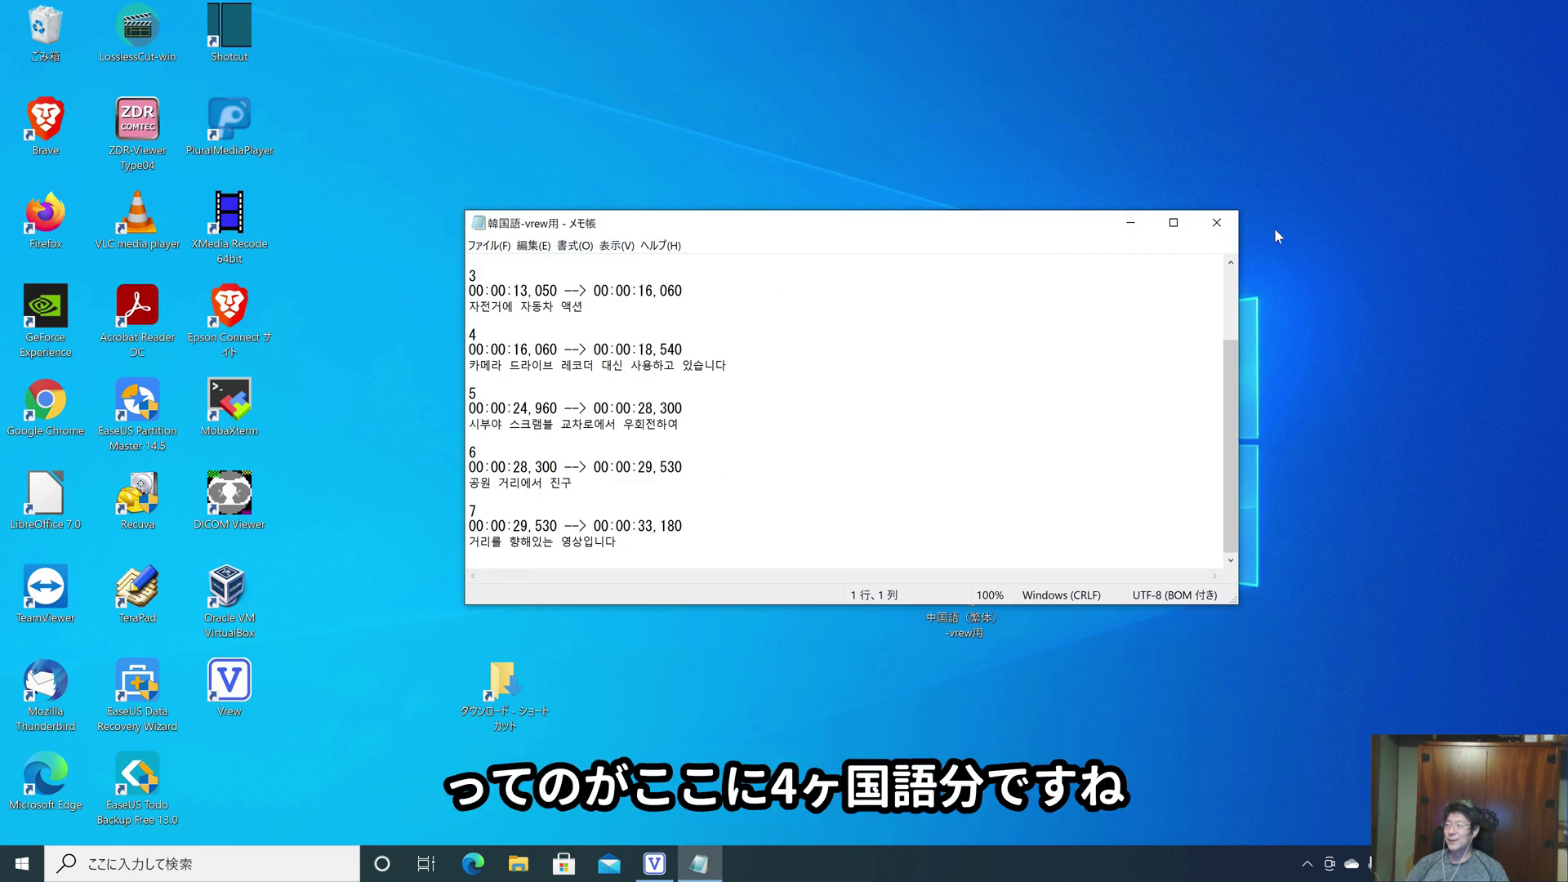
{"action": "left_click", "coordinate": [1217, 222]}
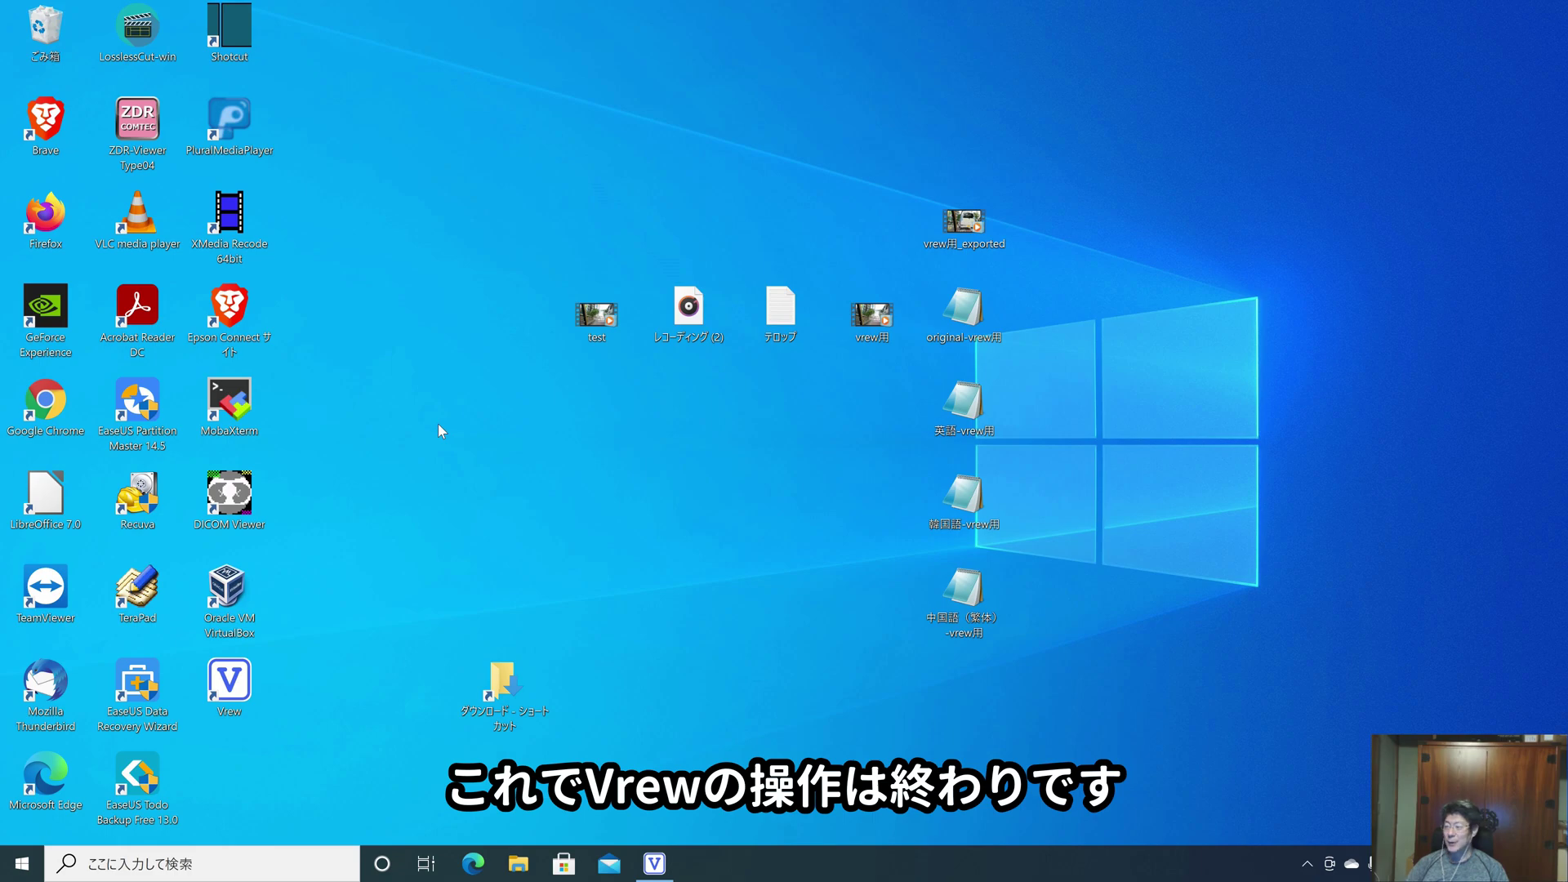
Rearrange the desktop, putting the vrew用_exported video beside the レコーディング (2) file and the test video below the vrew用 video
{"action": "left_click_drag", "start_coordinate": [968, 229], "coordinate": [601, 168]}
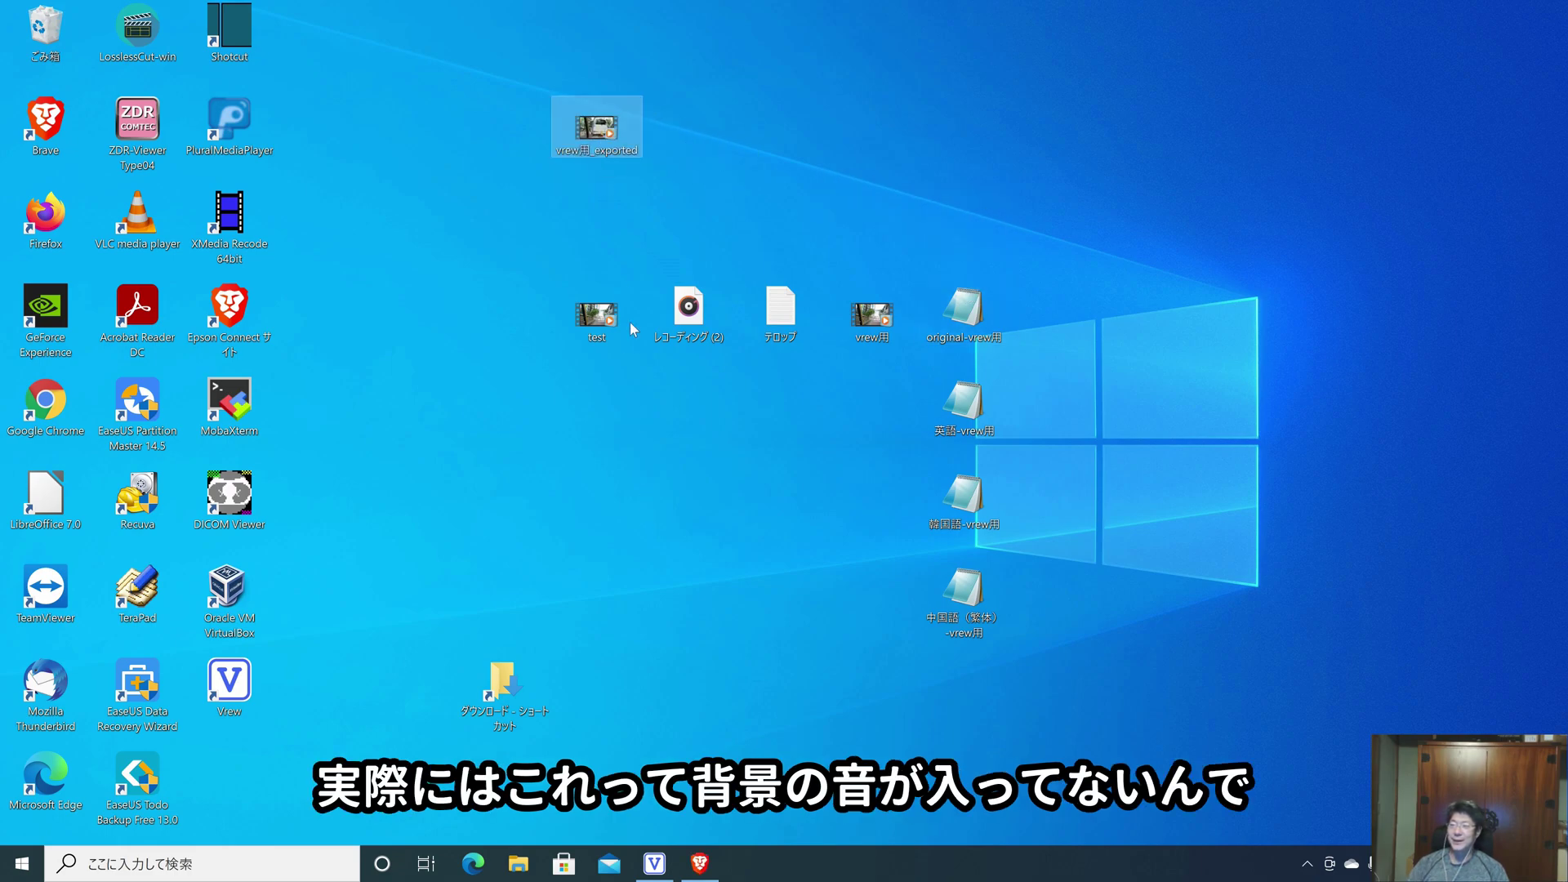
{"action": "left_click_drag", "start_coordinate": [595, 322], "coordinate": [595, 219]}
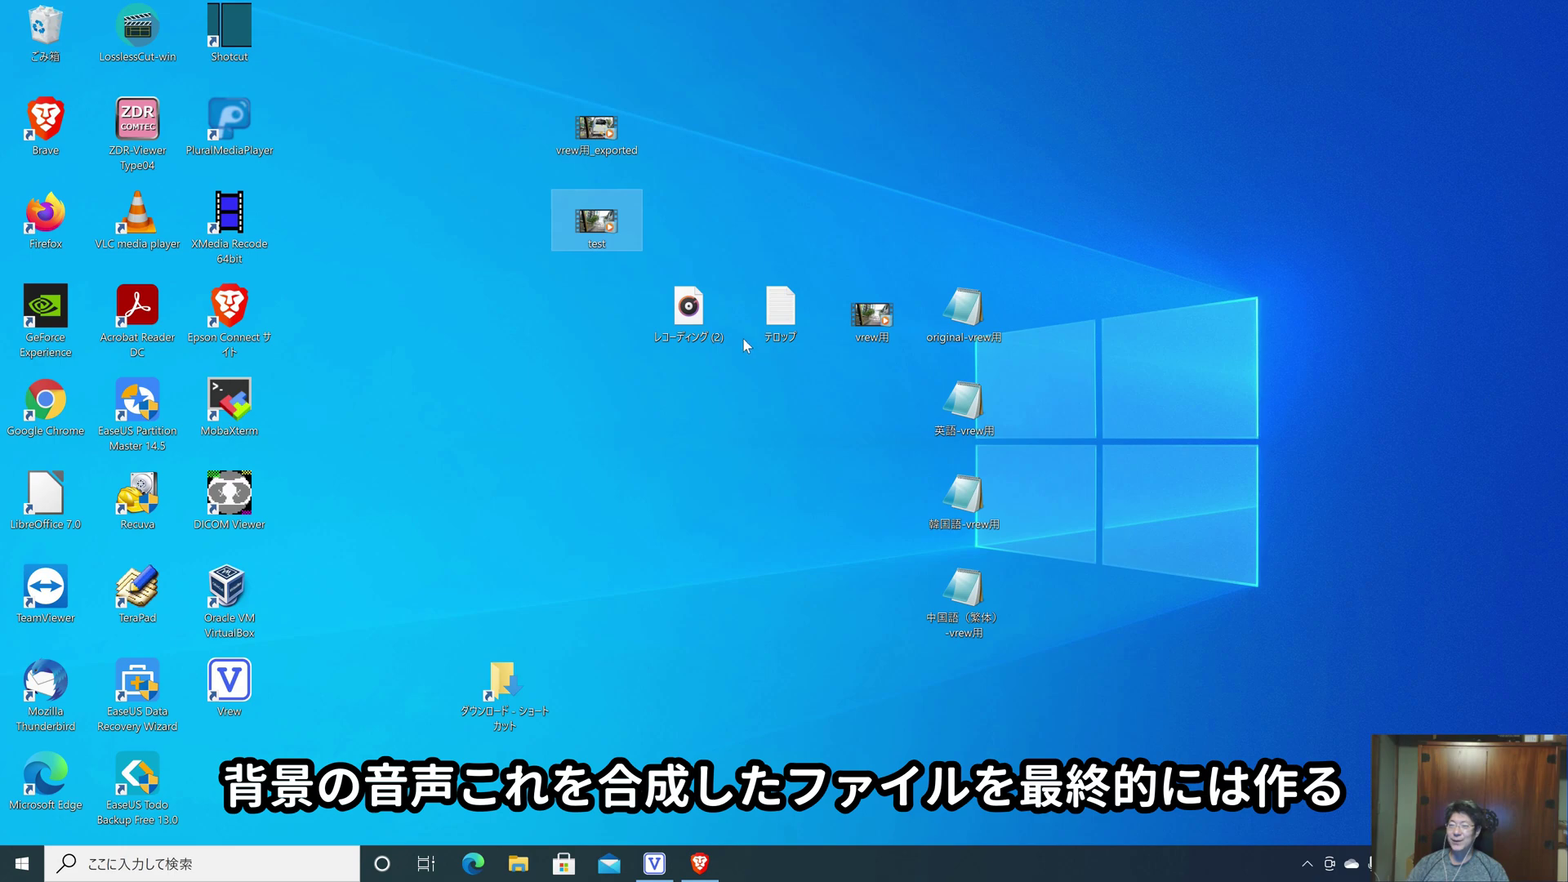
{"action": "left_click_drag", "start_coordinate": [594, 233], "coordinate": [603, 482]}
{"action": "left_click_drag", "start_coordinate": [603, 147], "coordinate": [603, 335]}
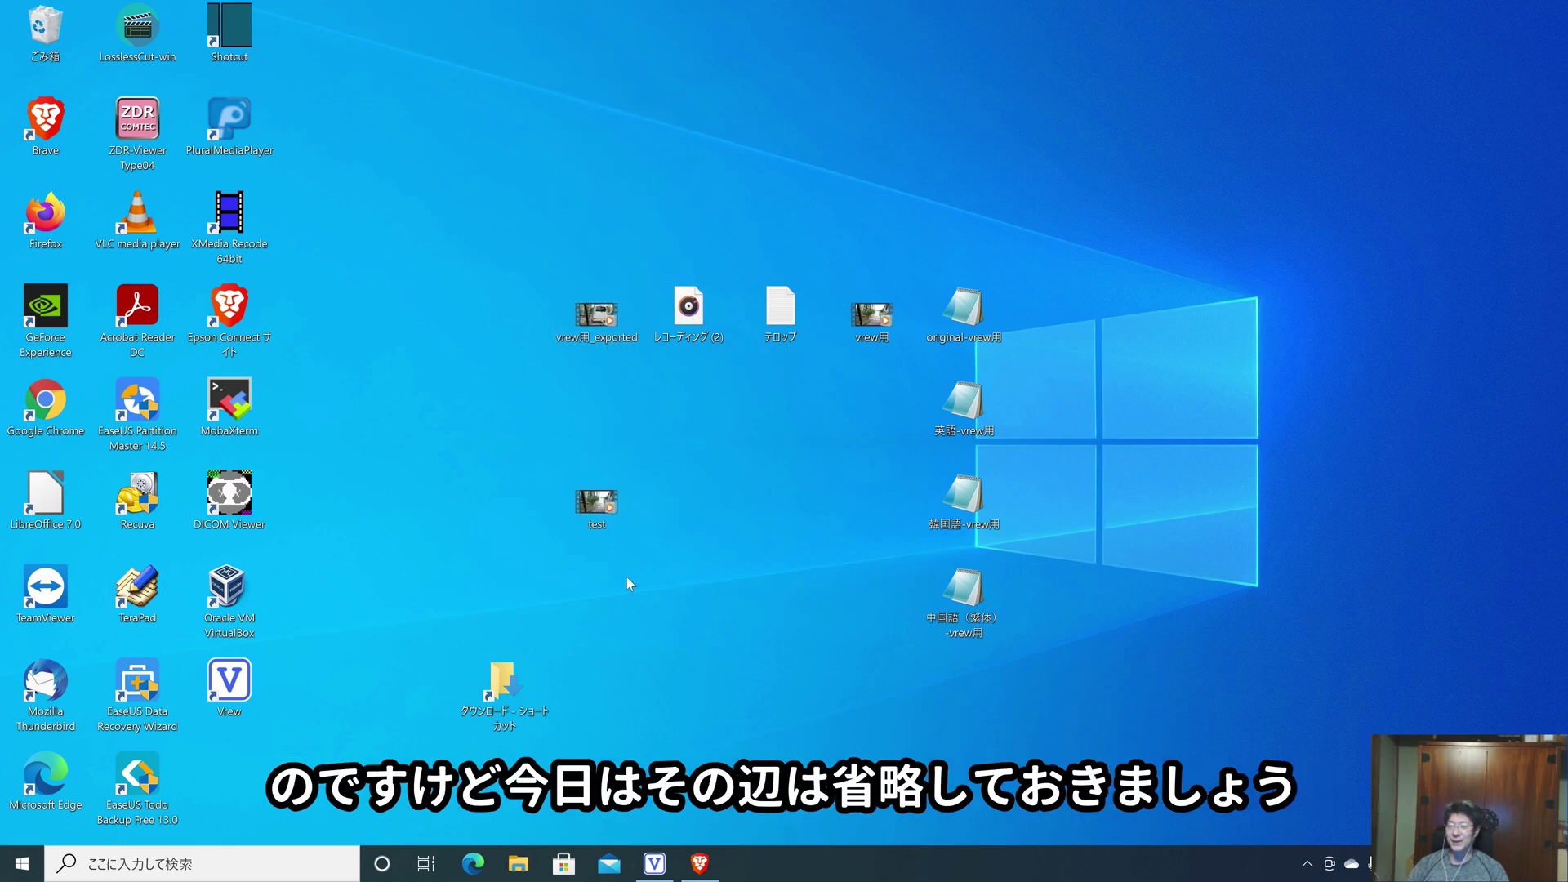
{"action": "left_click_drag", "start_coordinate": [600, 509], "coordinate": [876, 415]}
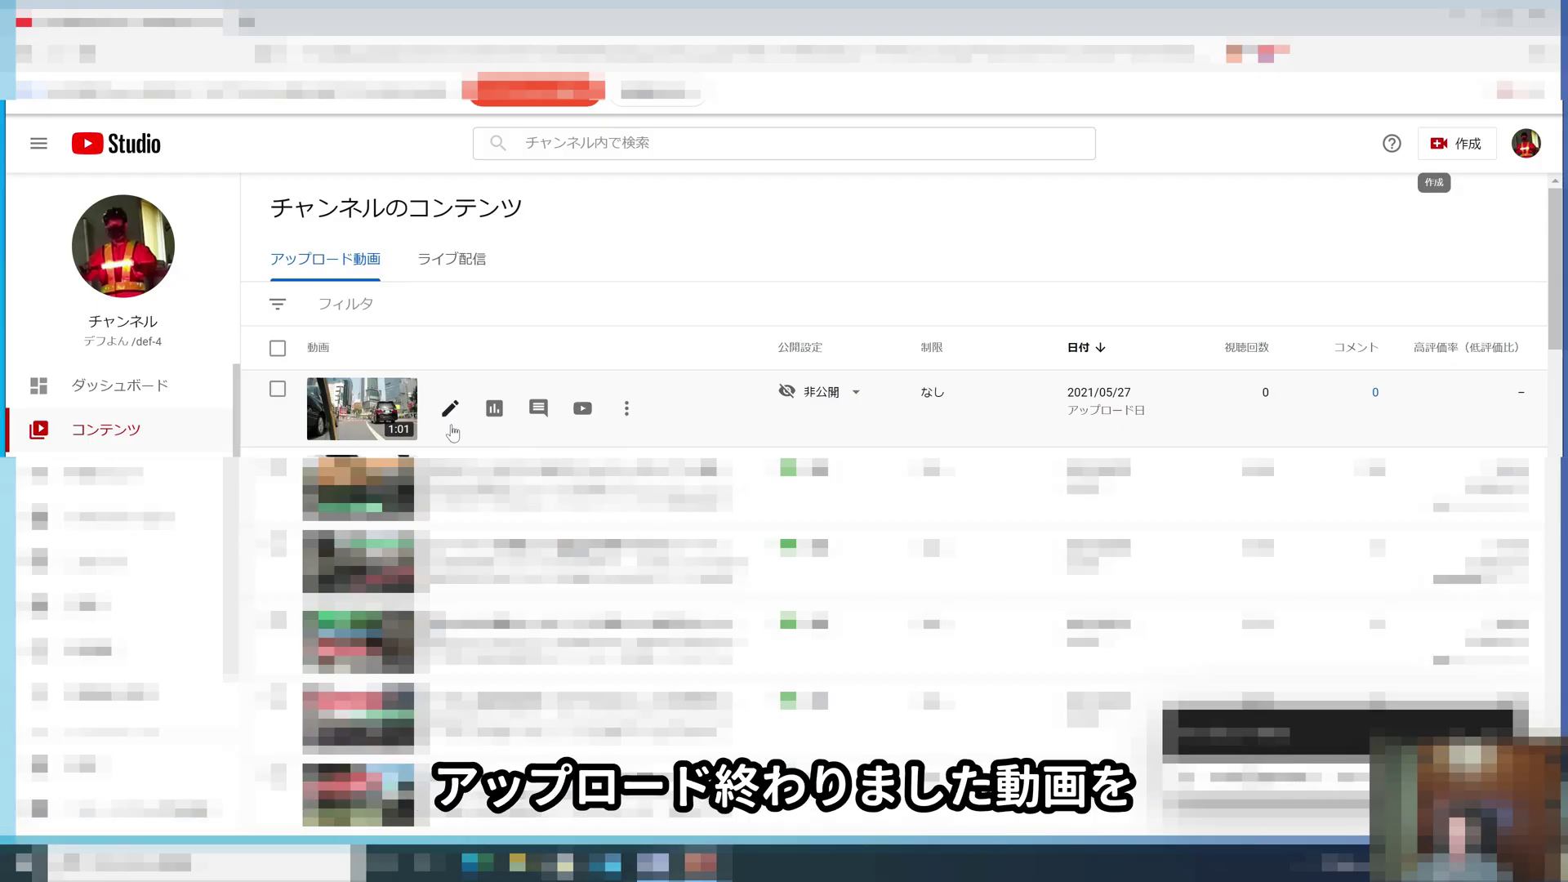
In YouTube Studio, open the details of the uploaded テスト用 video and go to its subtitles page
{"action": "left_click", "coordinate": [452, 412]}
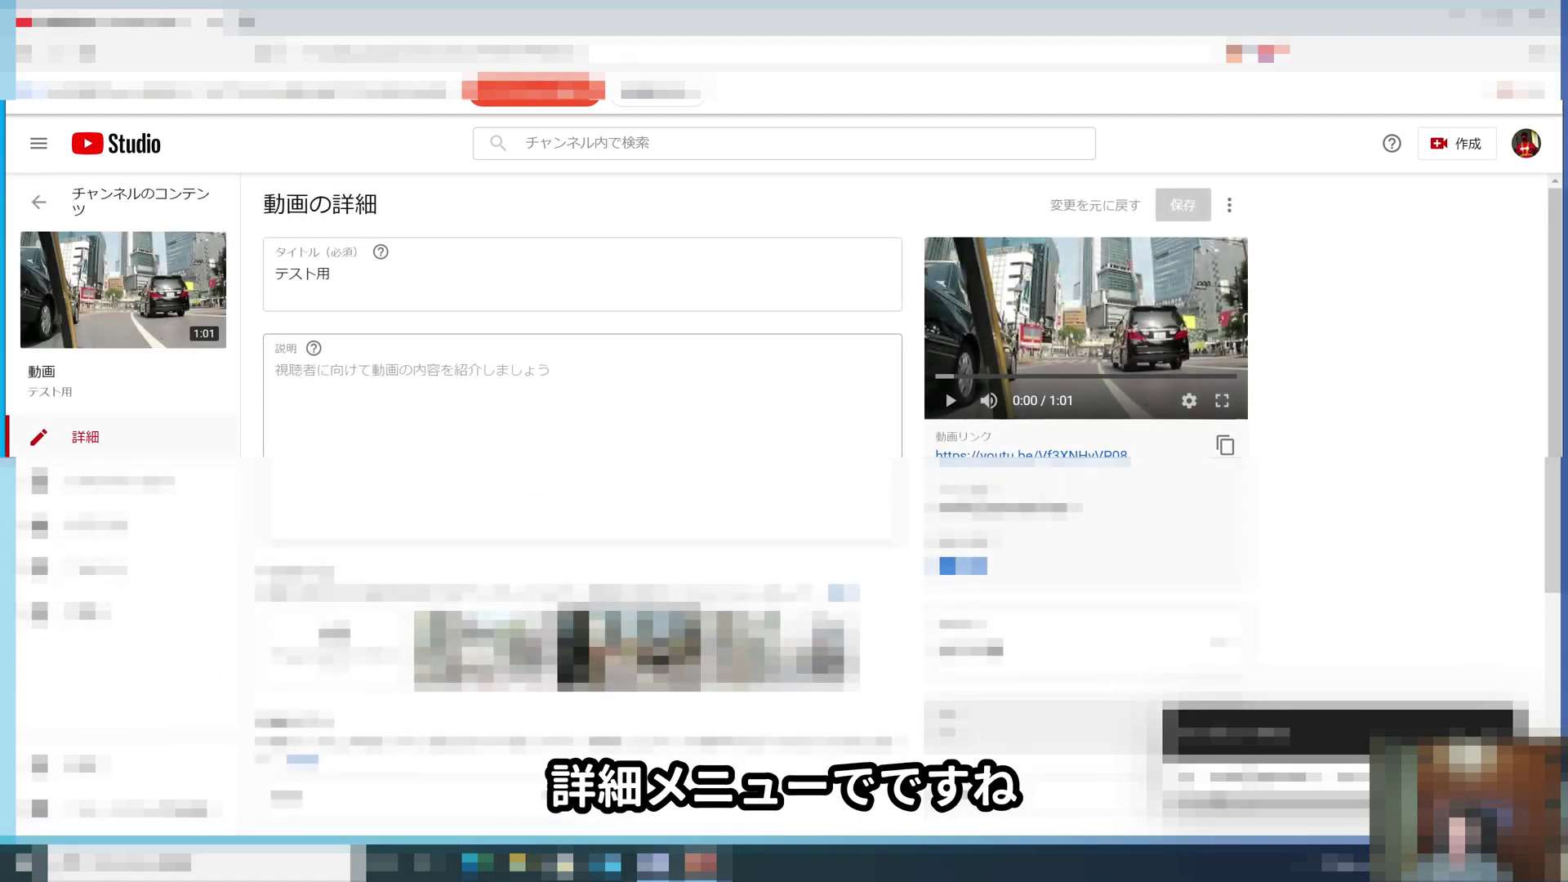
{"action": "scroll", "coordinate": [333, 433], "scroll_direction": "down", "scroll_amount": 5}
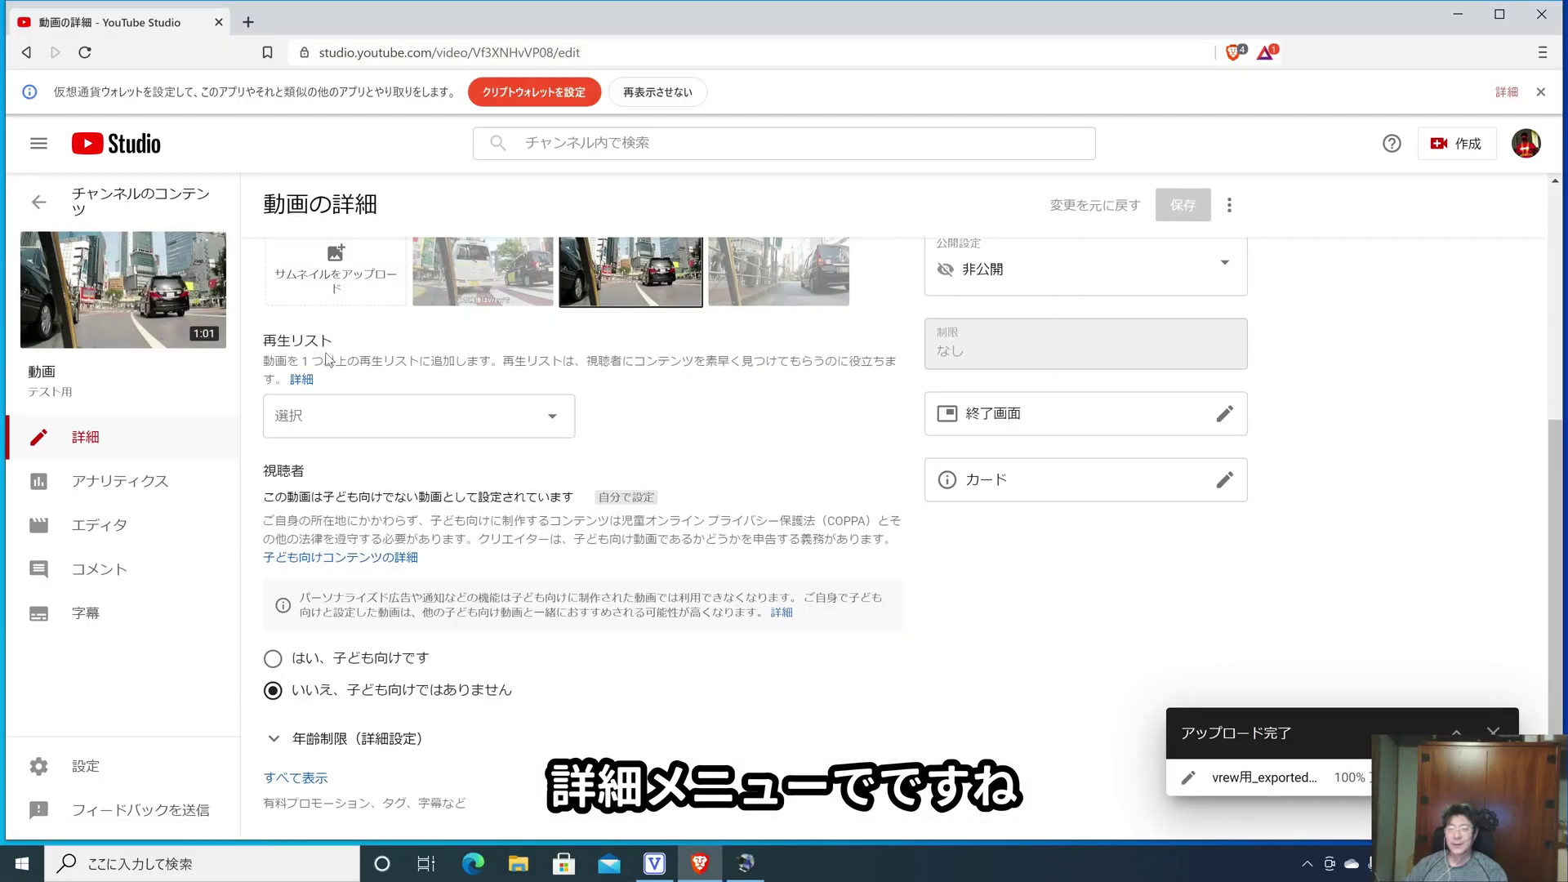
{"action": "left_click", "coordinate": [100, 619]}
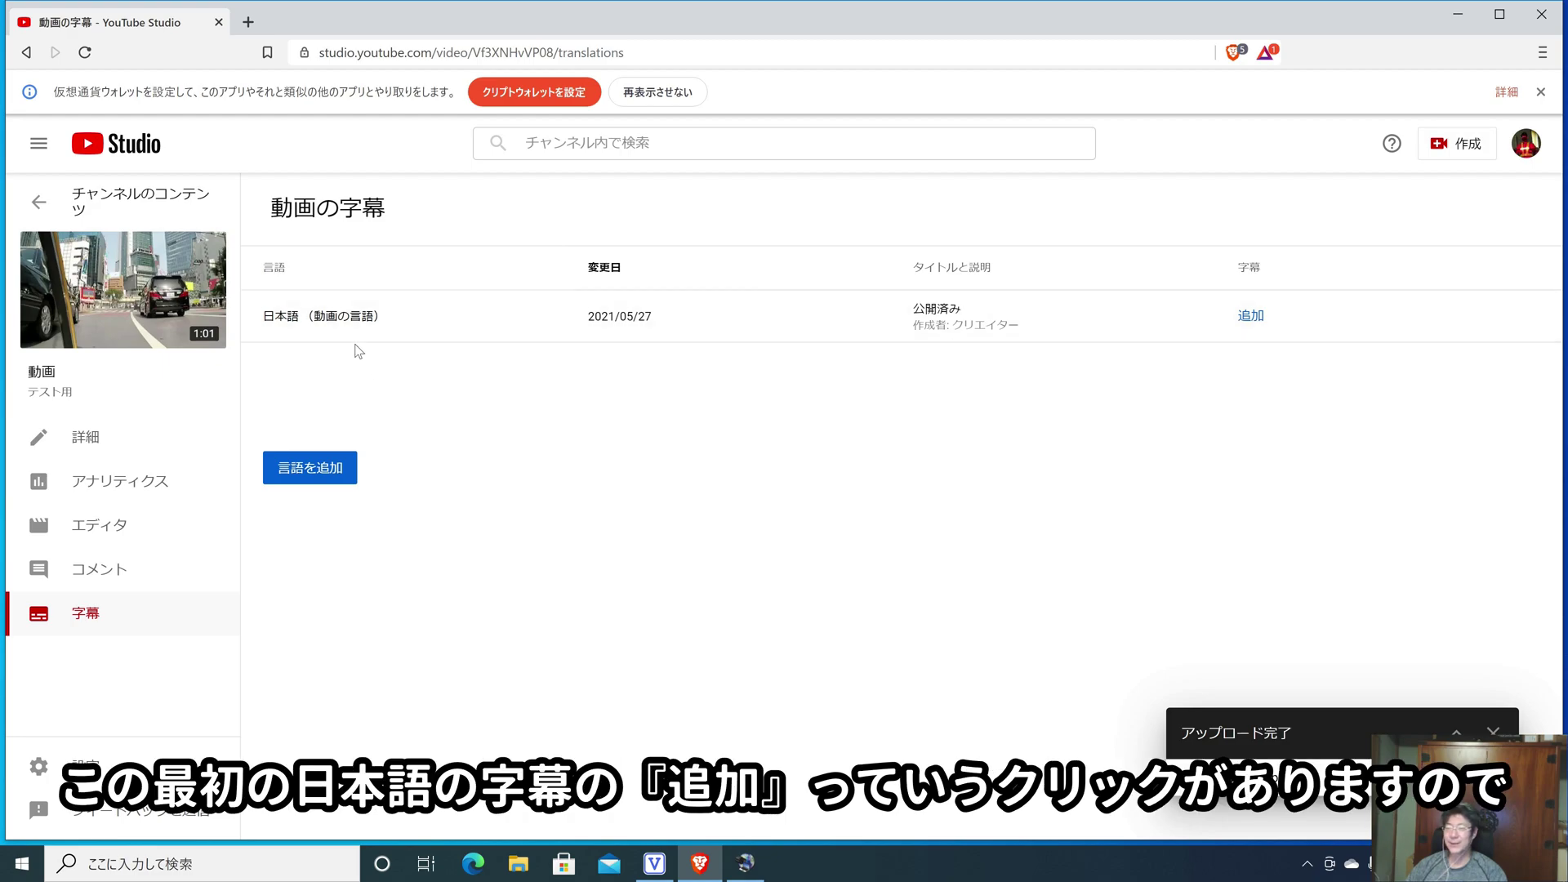
Add Japanese subtitles to the video by uploading the original-vrew用 file from the desktop with the タイムコードあり format
{"action": "left_click", "coordinate": [1251, 317]}
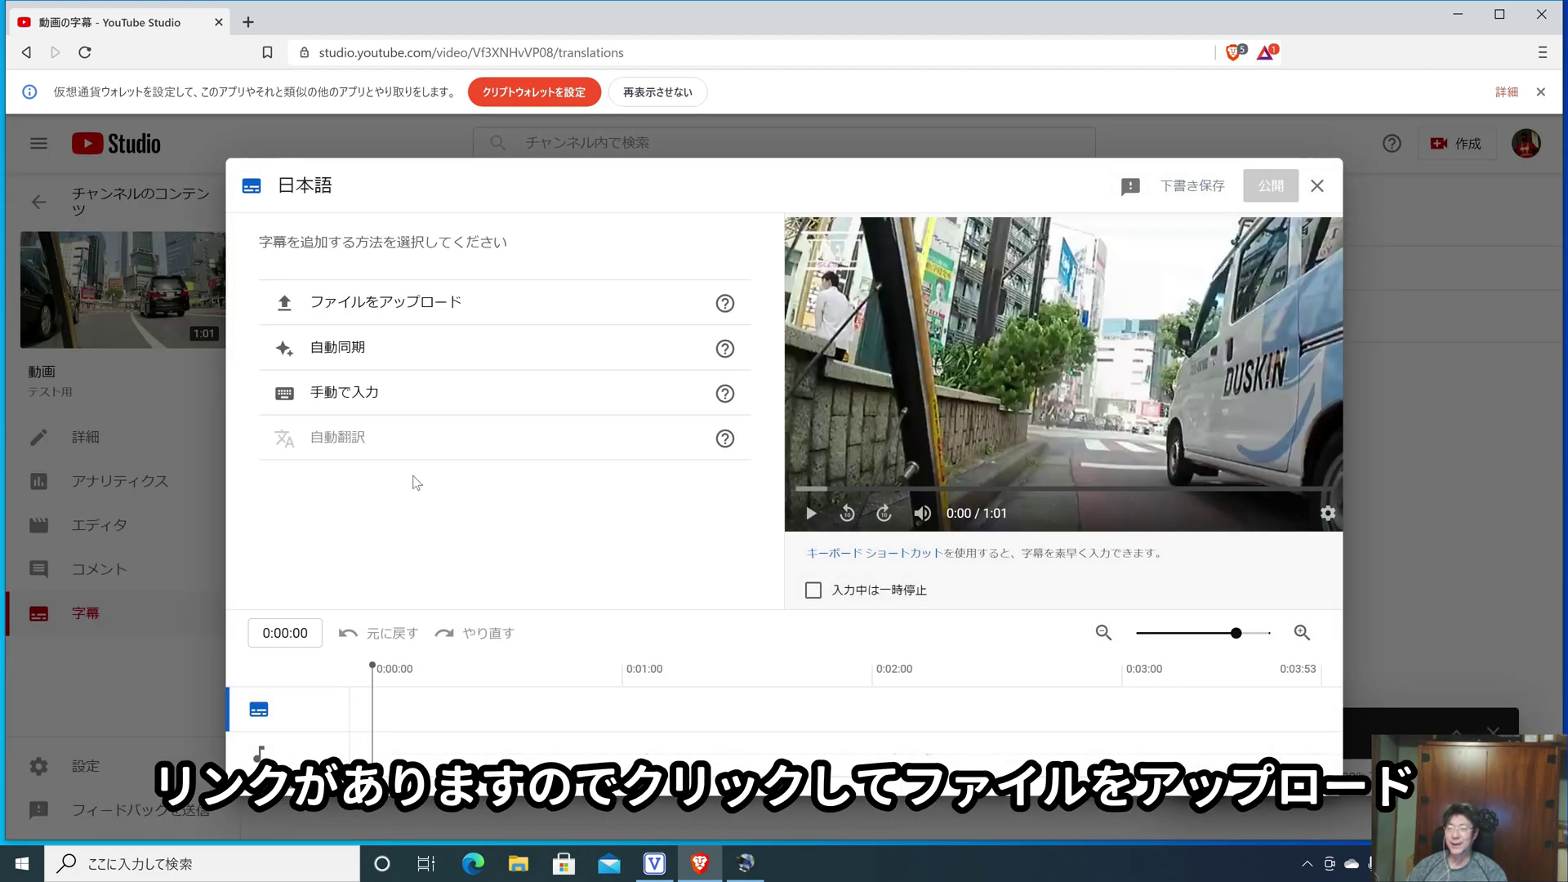
{"action": "left_click", "coordinate": [376, 306]}
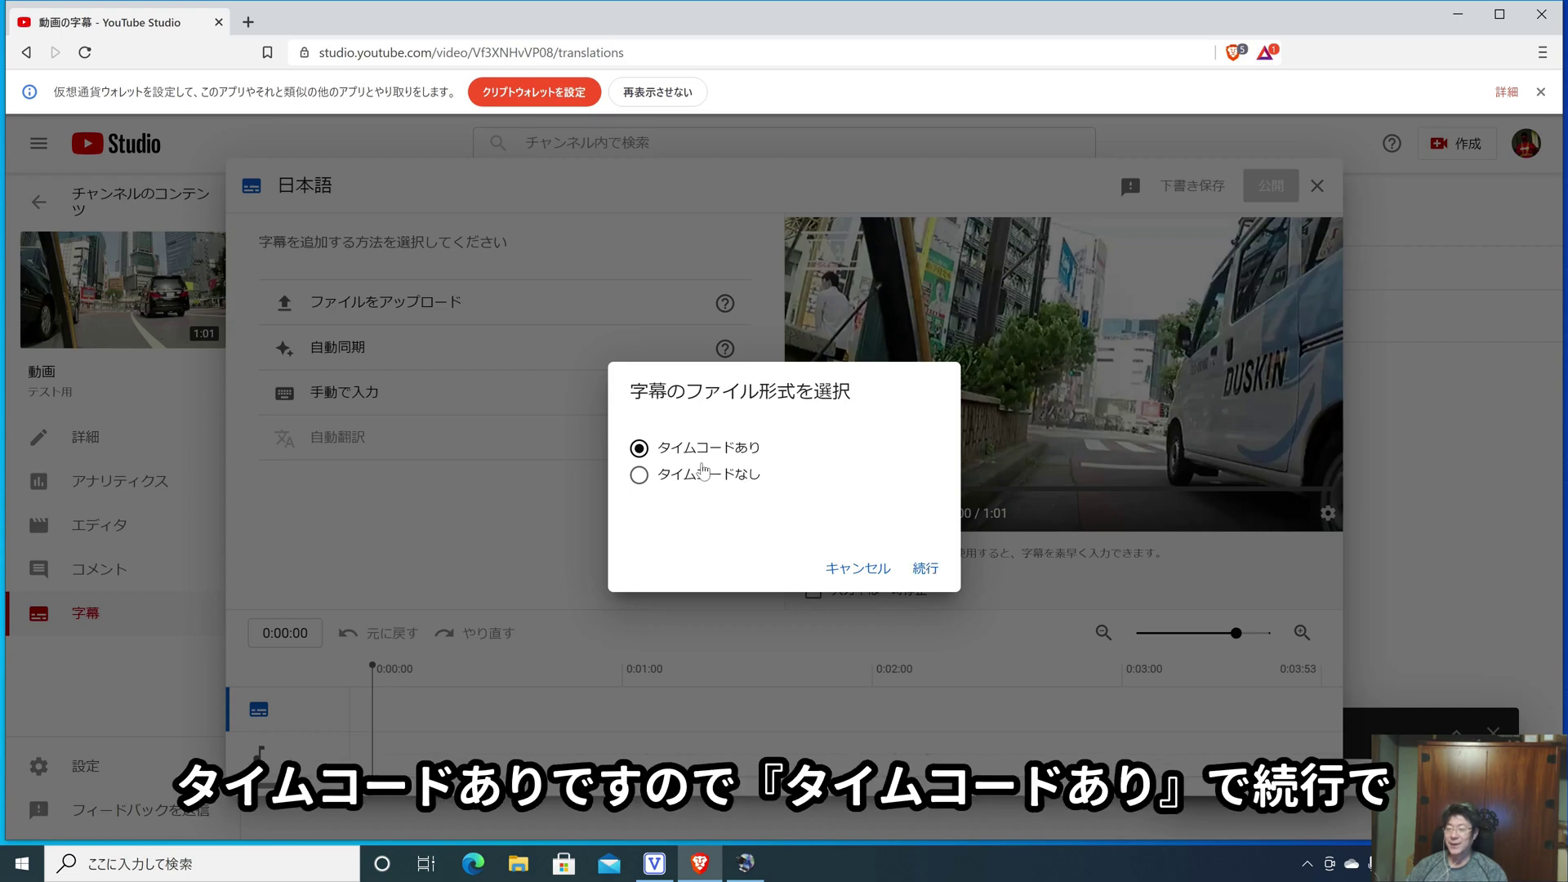
{"action": "left_click", "coordinate": [926, 571]}
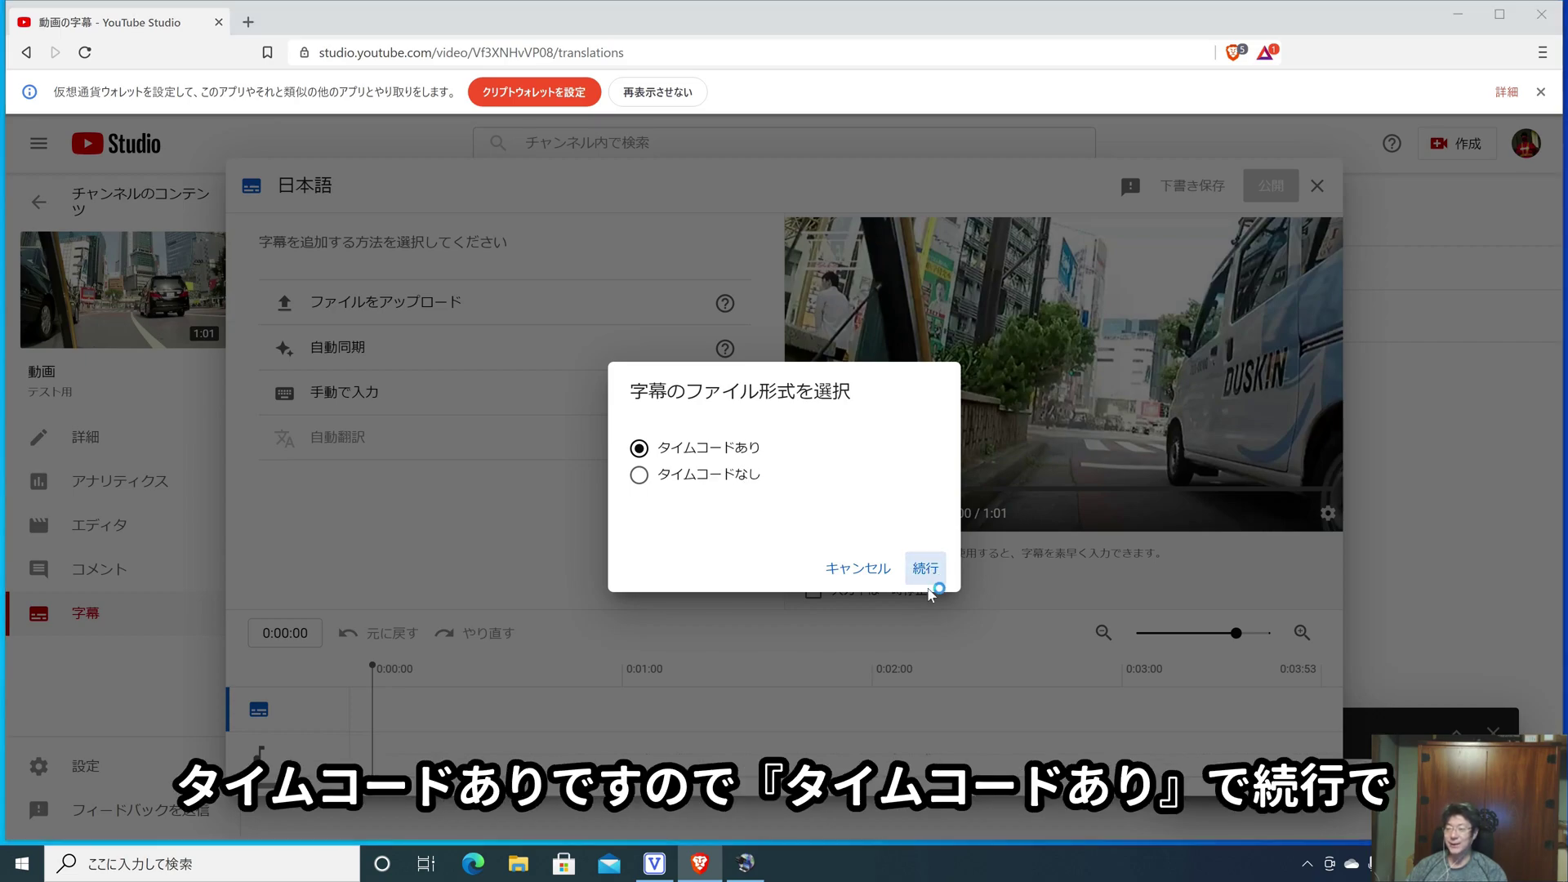
{"action": "mouse_move", "coordinate": [569, 135]}
{"action": "left_mouse_down"}
{"action": "mouse_move", "coordinate": [575, 238]}
{"action": "mouse_move", "coordinate": [562, 112]}
{"action": "left_mouse_up"}
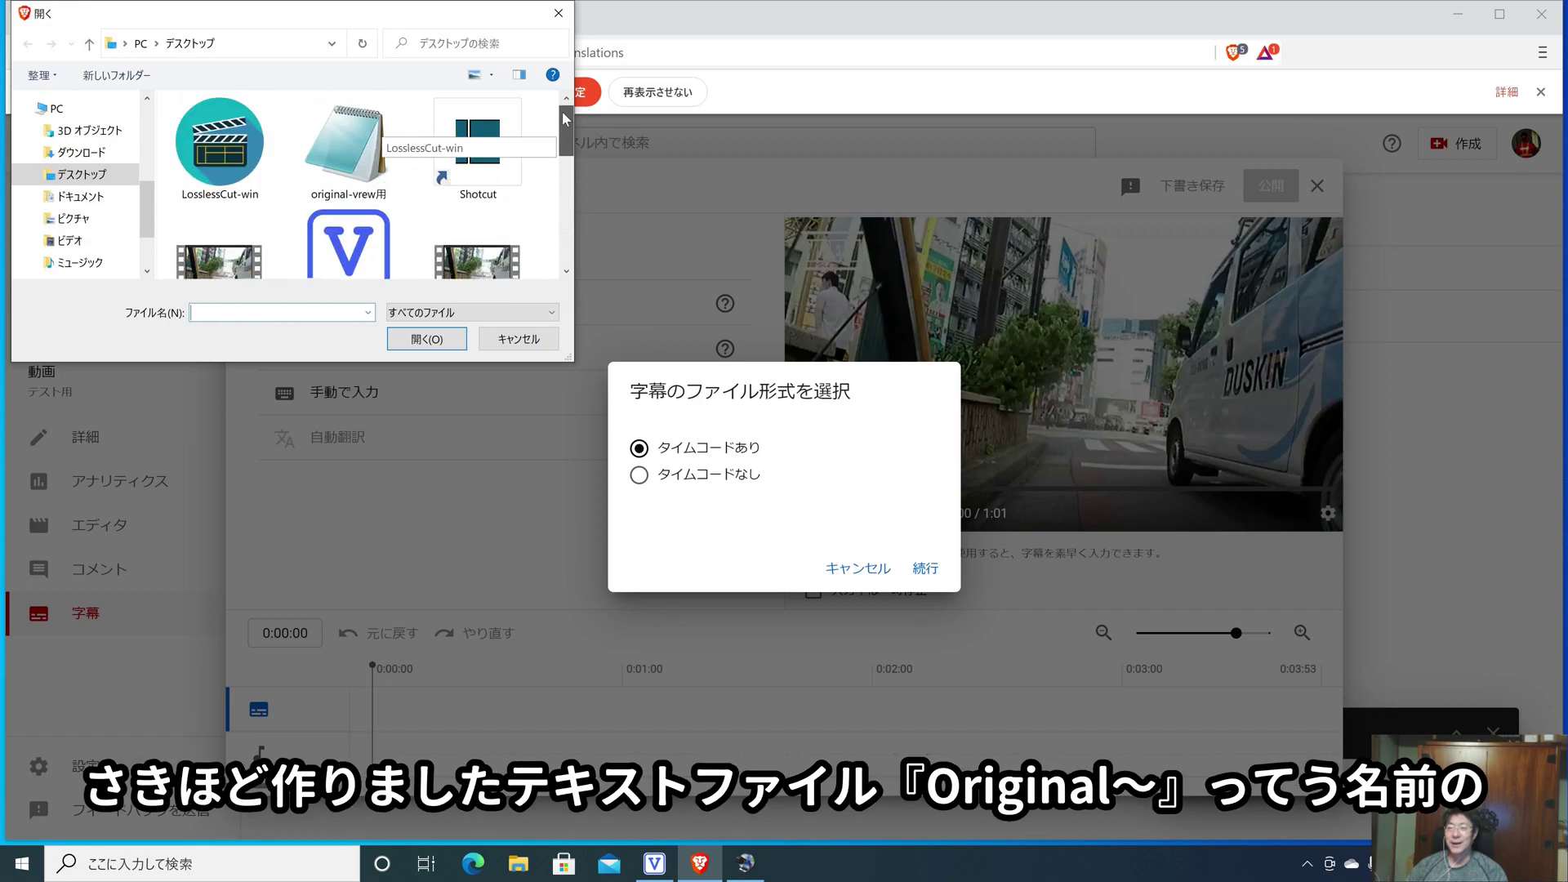
{"action": "left_click", "coordinate": [349, 161]}
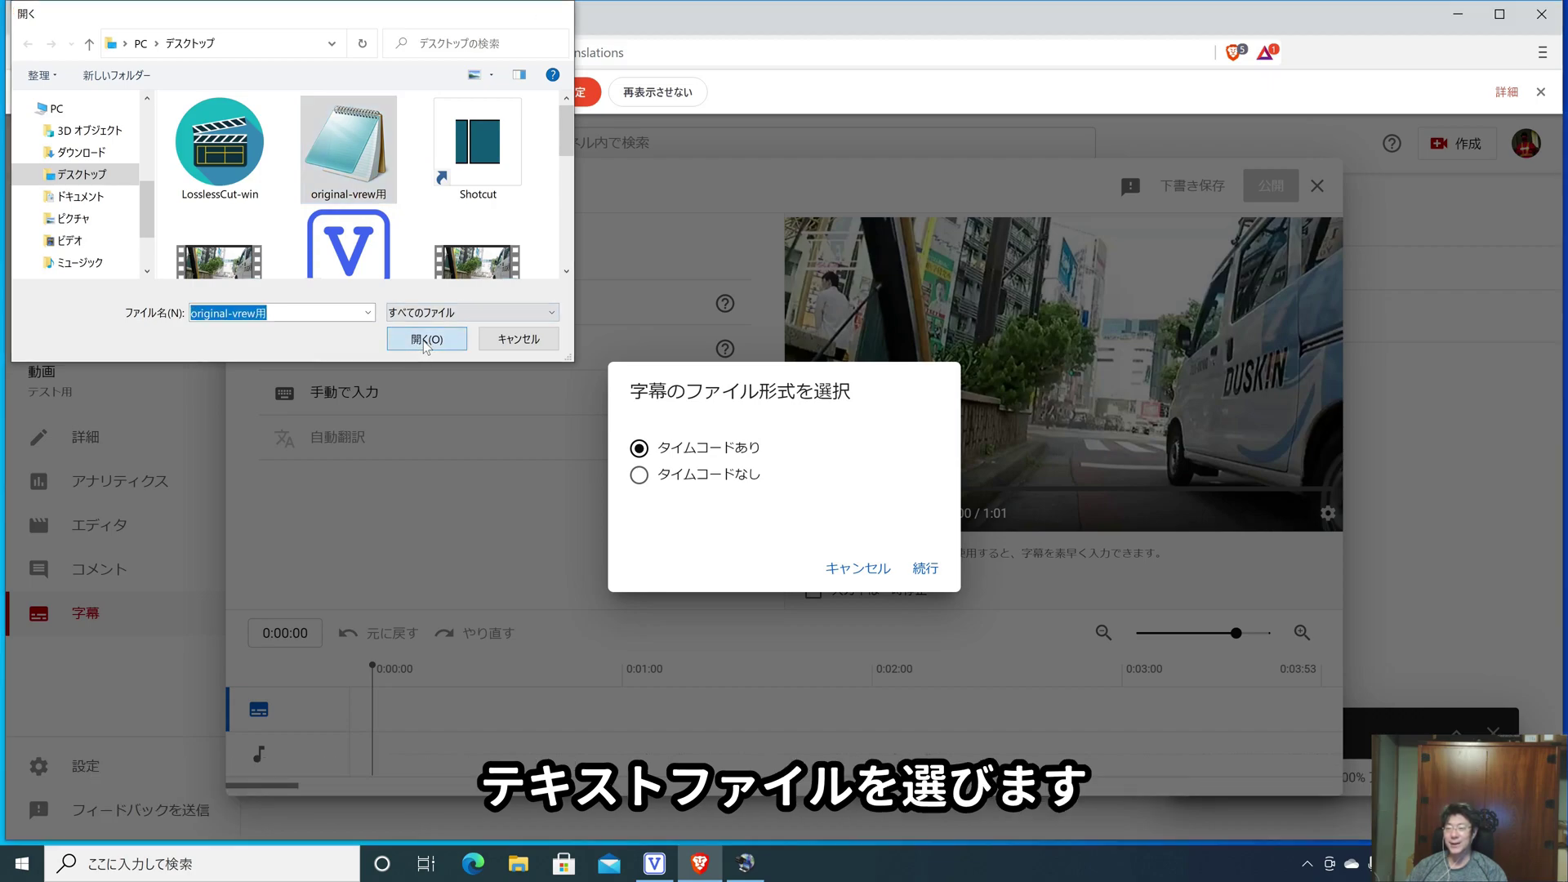
{"action": "left_click", "coordinate": [426, 339]}
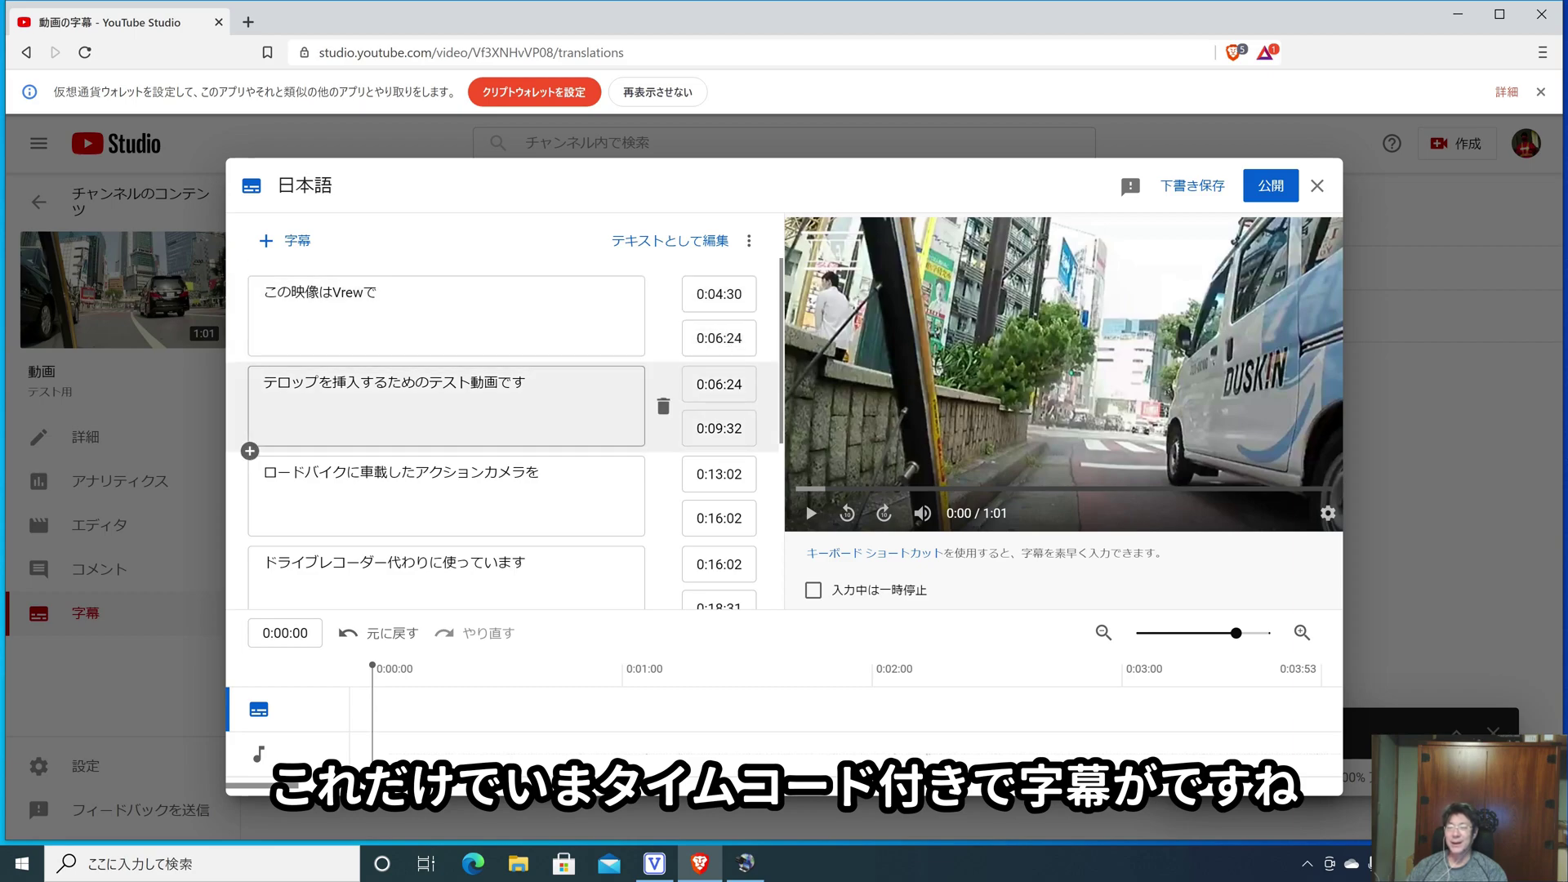
Look through the imported Japanese captions and publish them
{"action": "scroll", "coordinate": [490, 424], "scroll_direction": "down", "scroll_amount": 5}
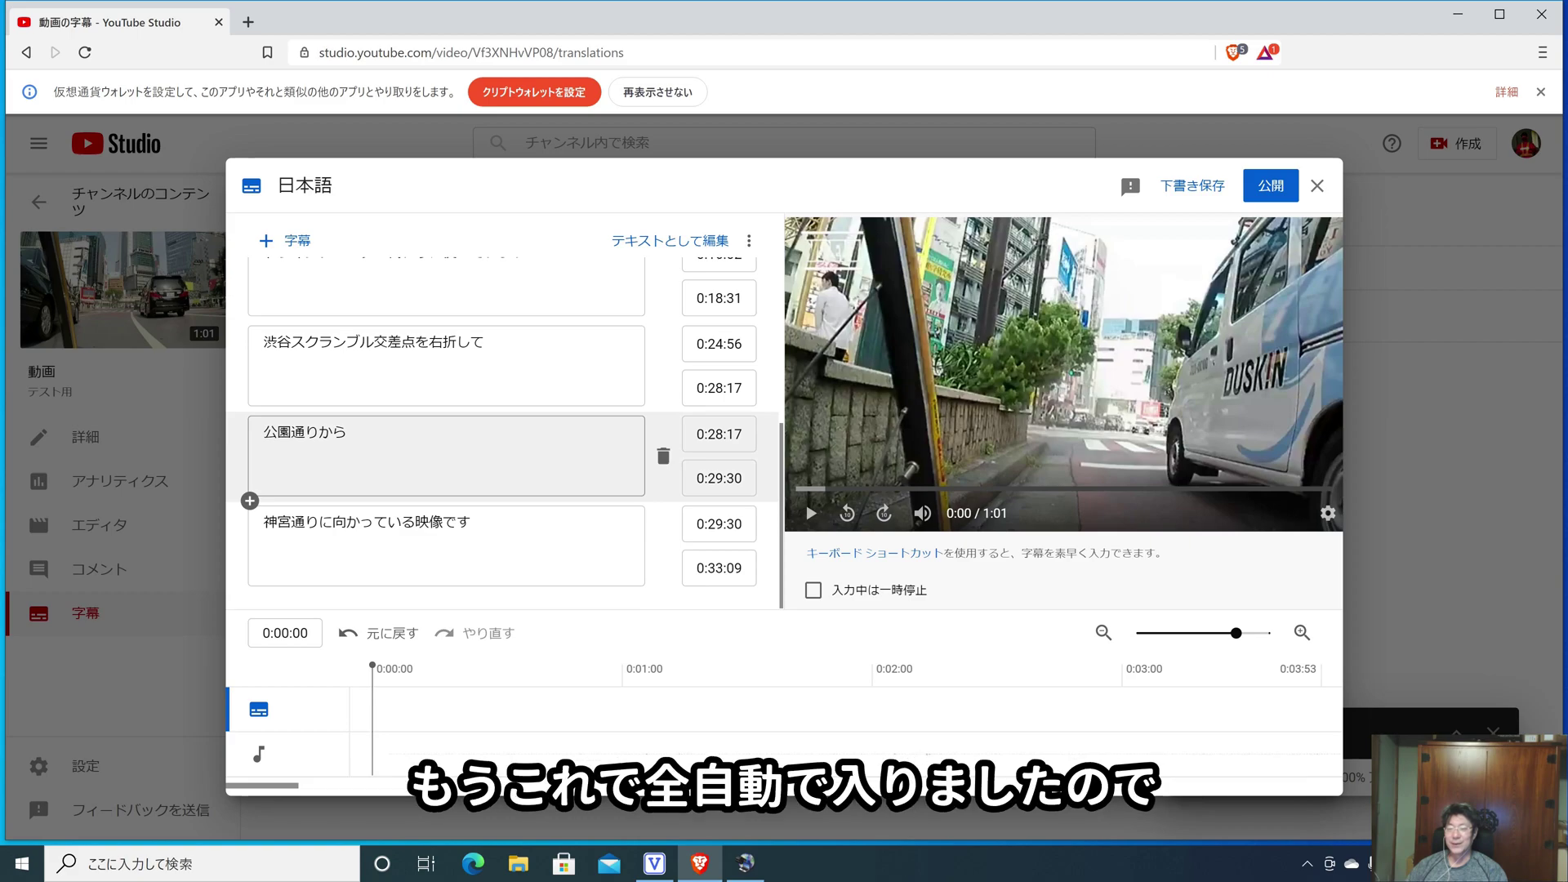
{"action": "scroll", "coordinate": [490, 425], "scroll_direction": "up", "scroll_amount": 5}
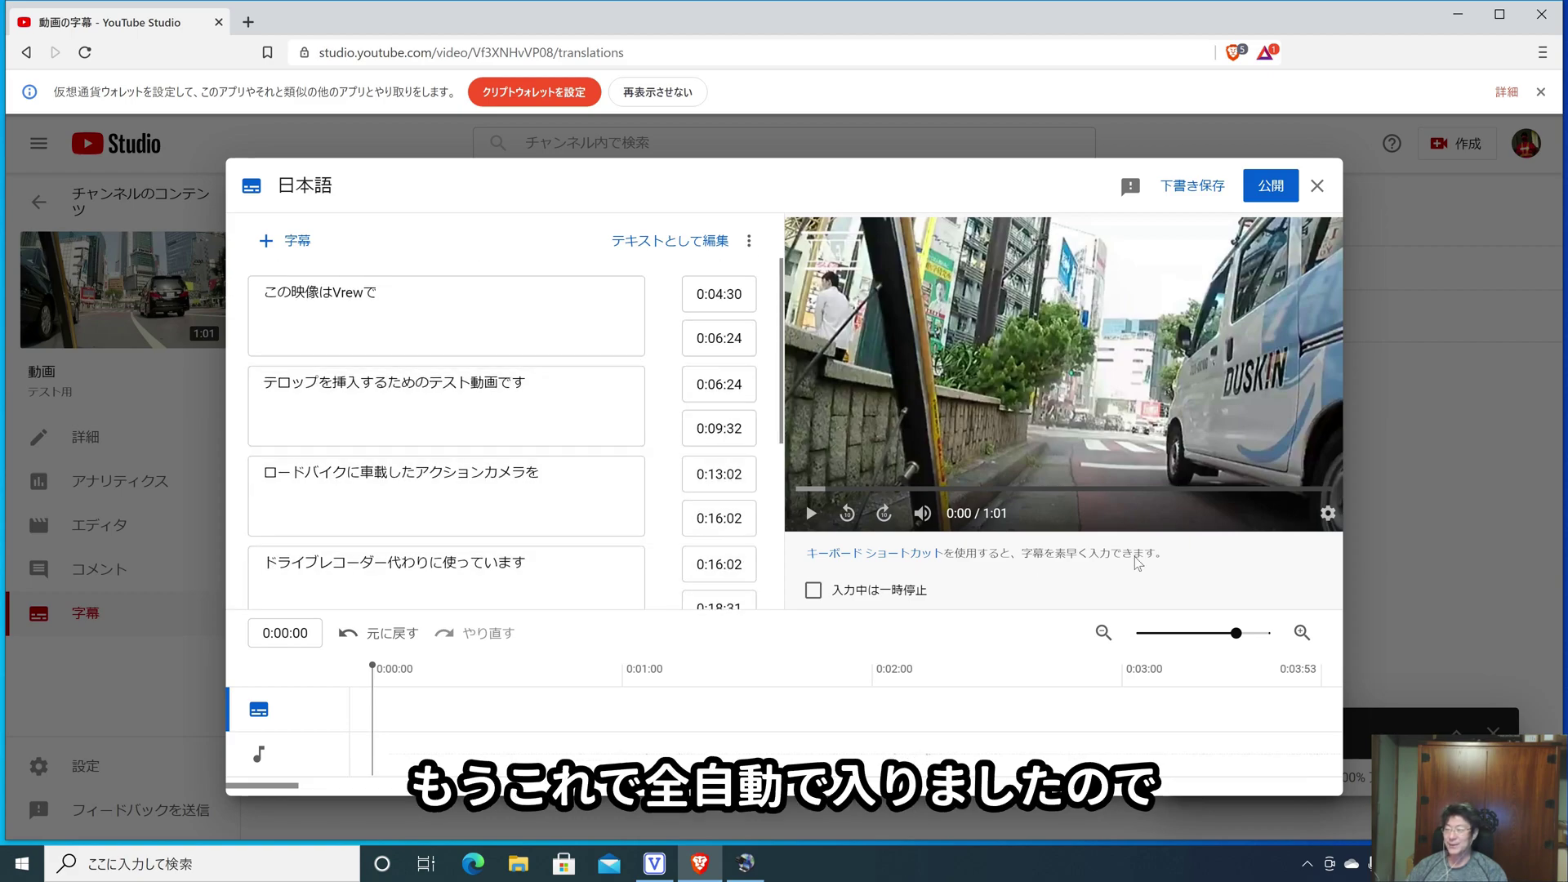
{"action": "left_click", "coordinate": [1277, 190]}
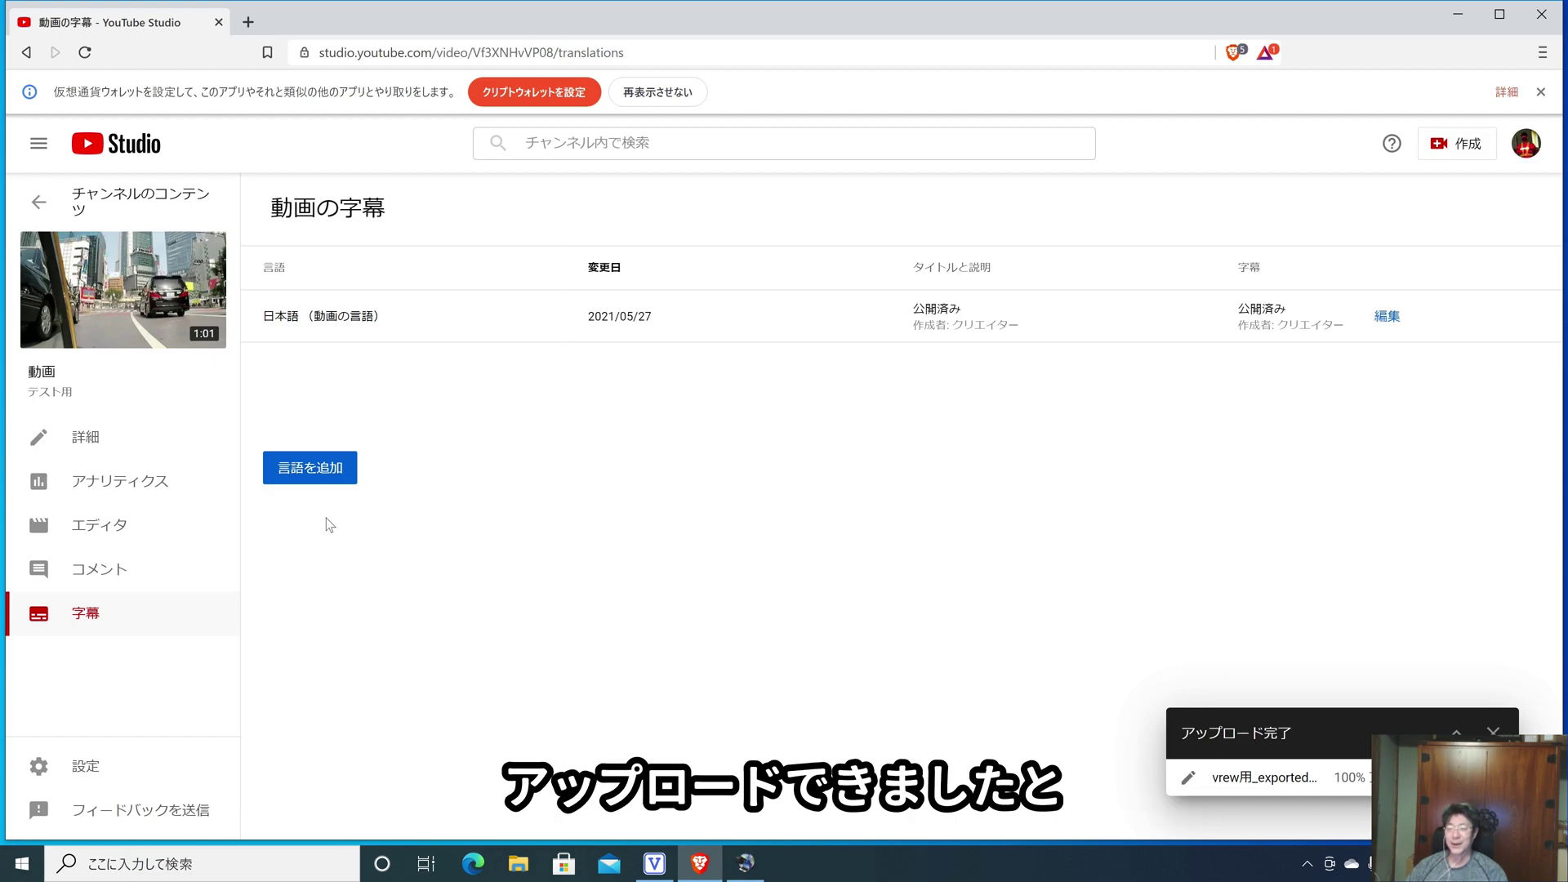
Add 英語 as a subtitle language for the video
{"action": "left_click", "coordinate": [315, 469]}
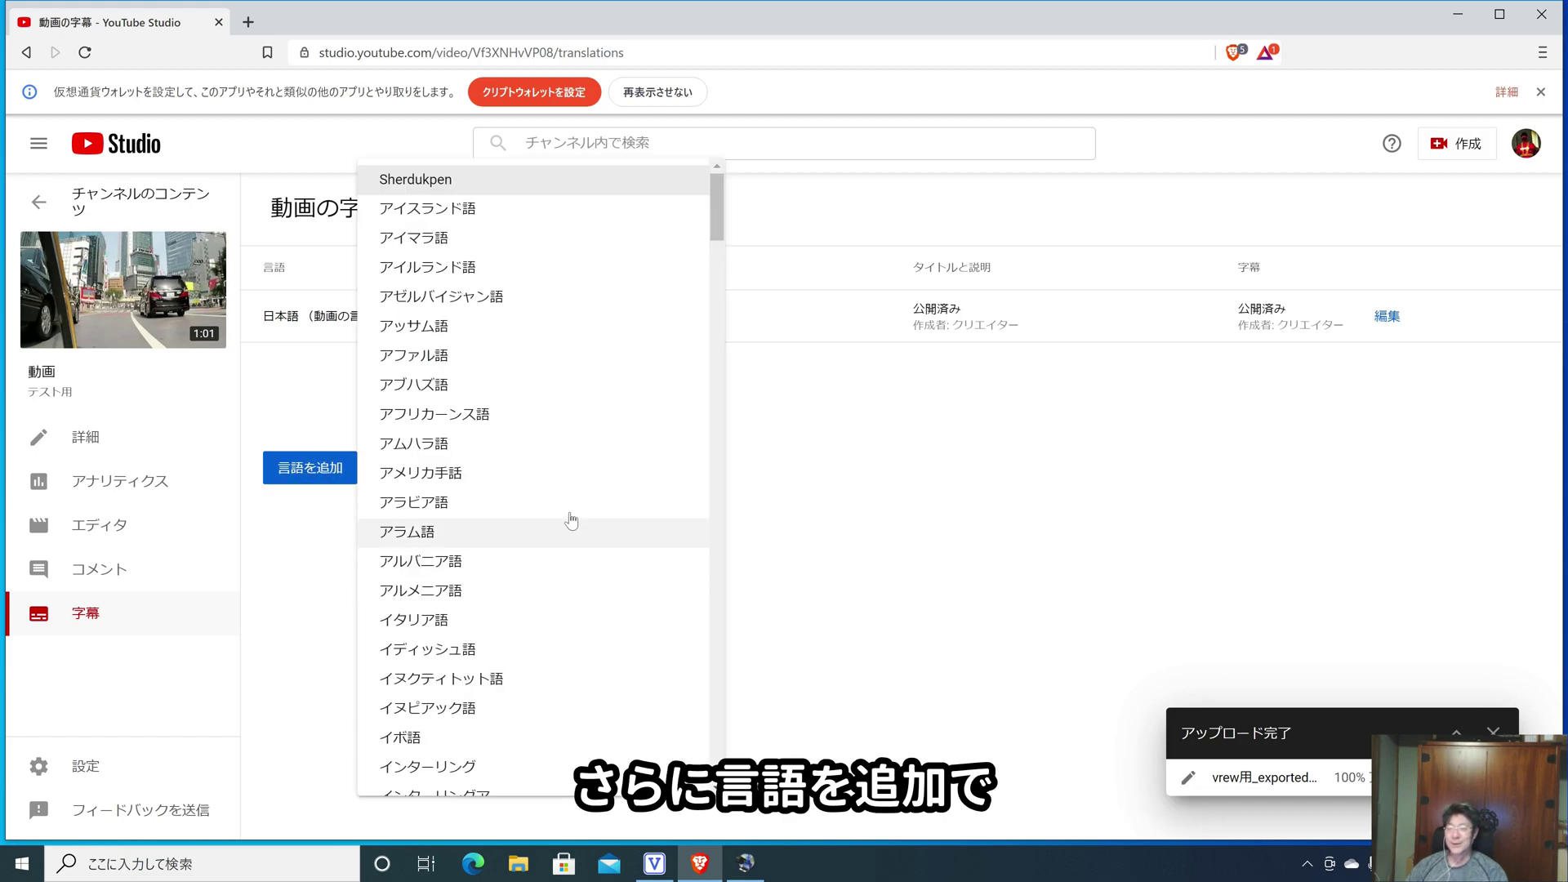
{"action": "scroll", "coordinate": [608, 445], "scroll_direction": "down", "scroll_amount": 20}
{"action": "scroll", "coordinate": [607, 459], "scroll_direction": "down", "scroll_amount": 15}
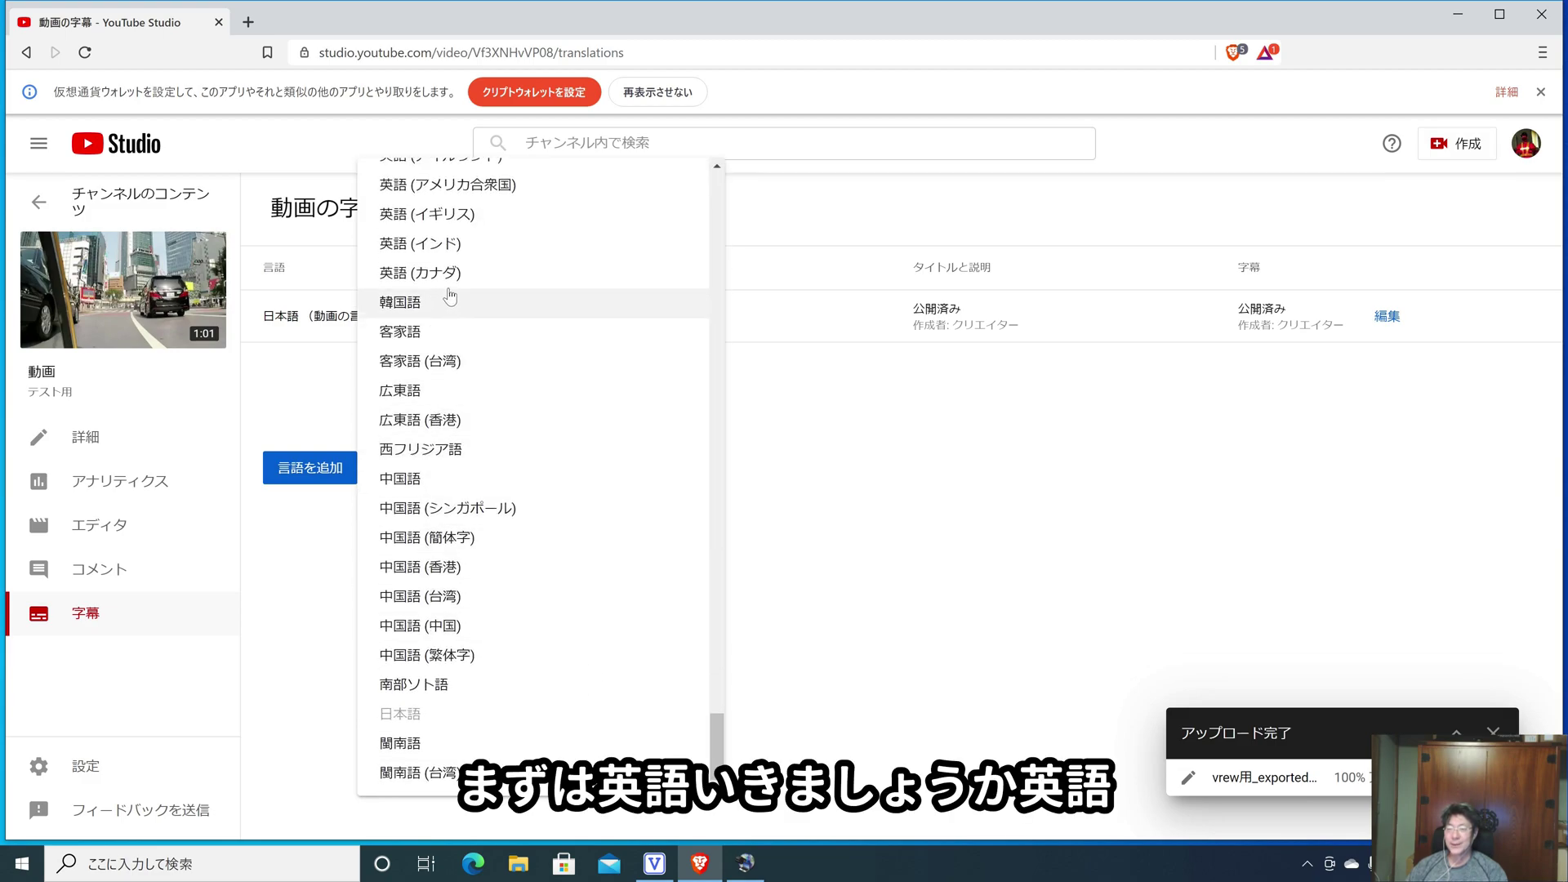
{"action": "scroll", "coordinate": [457, 392], "scroll_direction": "up", "scroll_amount": 3}
{"action": "left_click", "coordinate": [451, 401]}
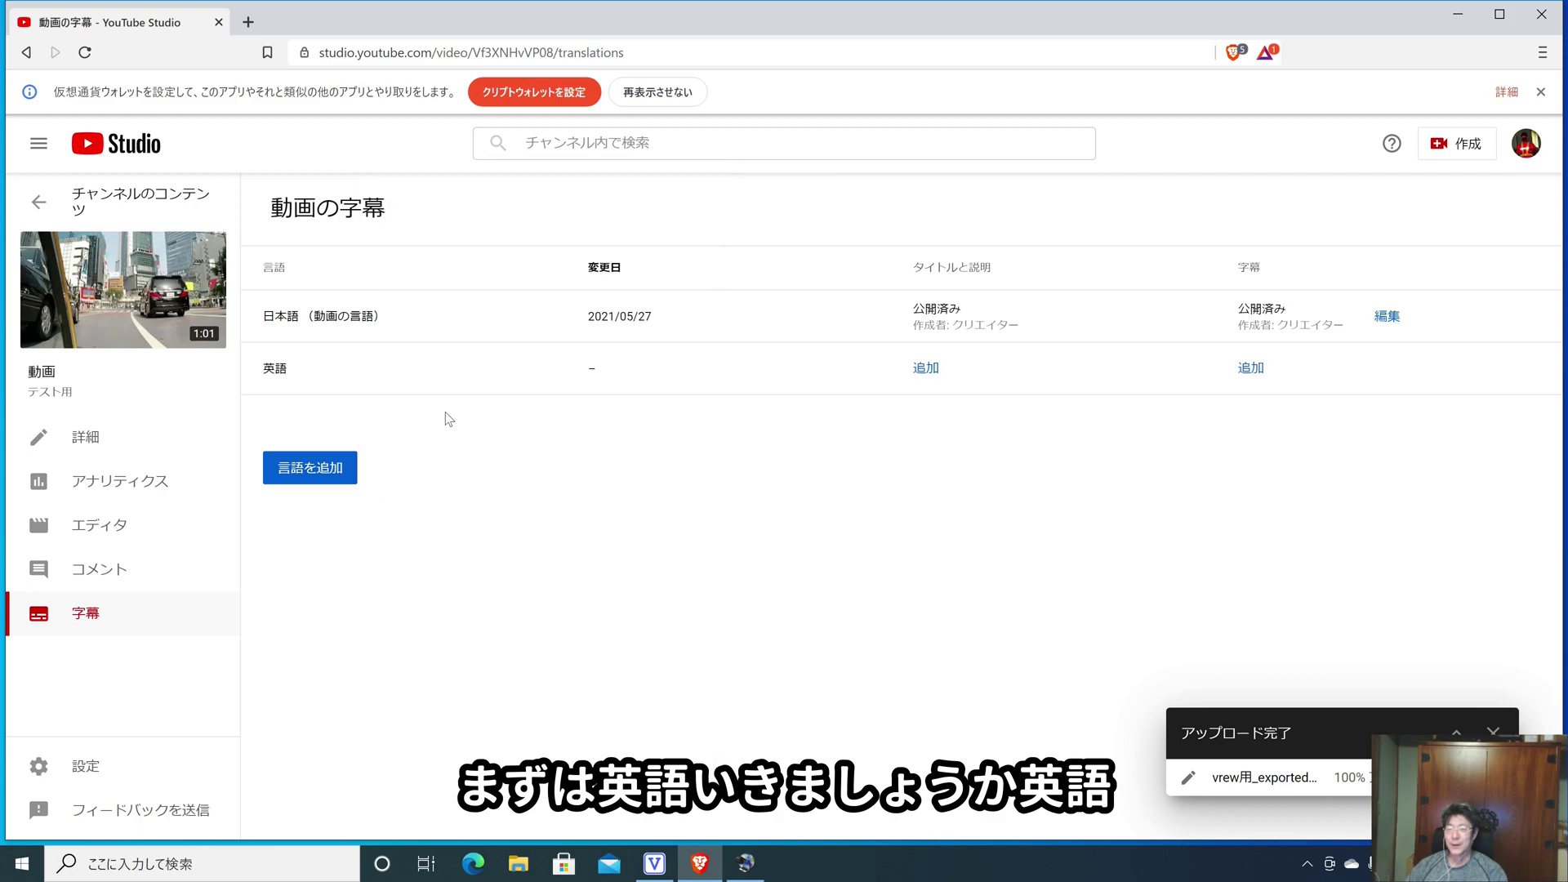
Upload the 英語-vrew用 file as the English subtitles with タイムコードあり, check the captions and publish them
{"action": "left_click", "coordinate": [1251, 369]}
{"action": "left_click", "coordinate": [637, 302]}
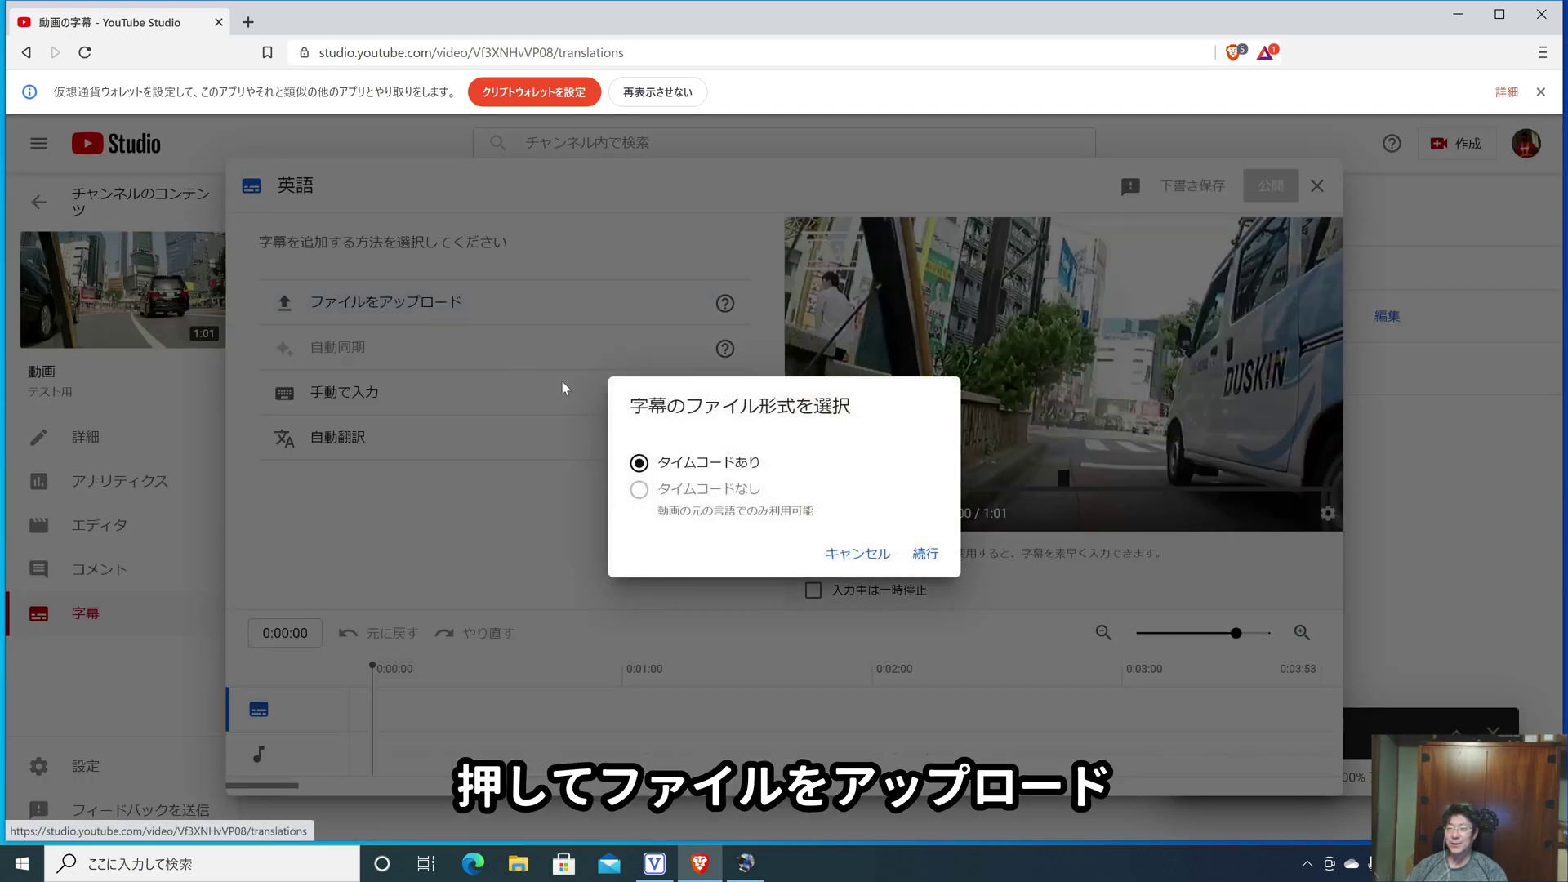
{"action": "left_click", "coordinate": [926, 554]}
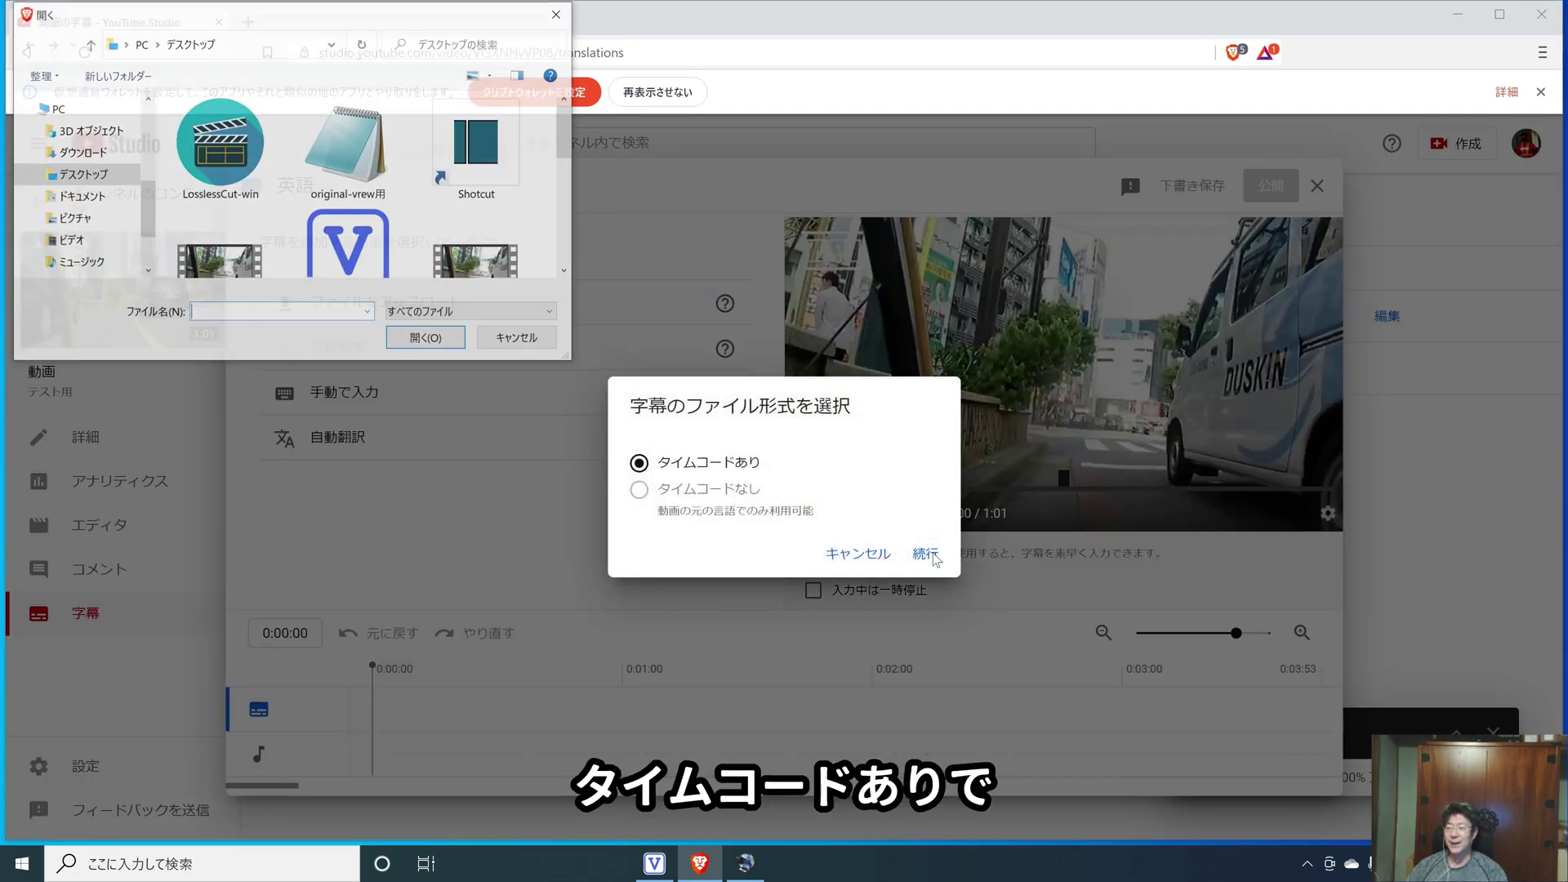
{"action": "scroll", "coordinate": [498, 229], "scroll_direction": "down", "scroll_amount": 3}
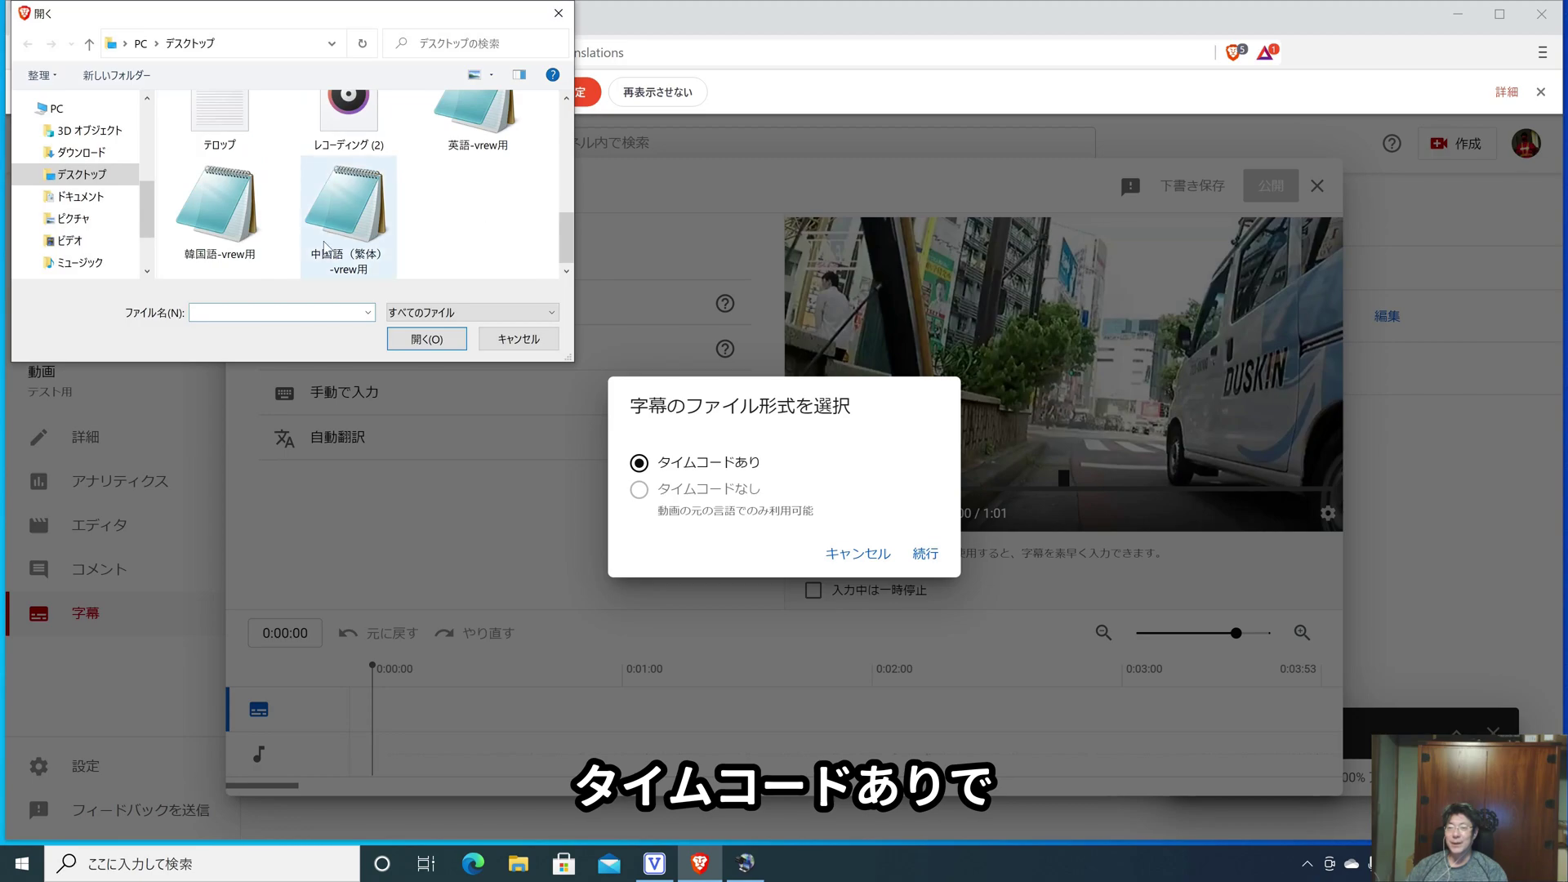
{"action": "double_click", "coordinate": [476, 114]}
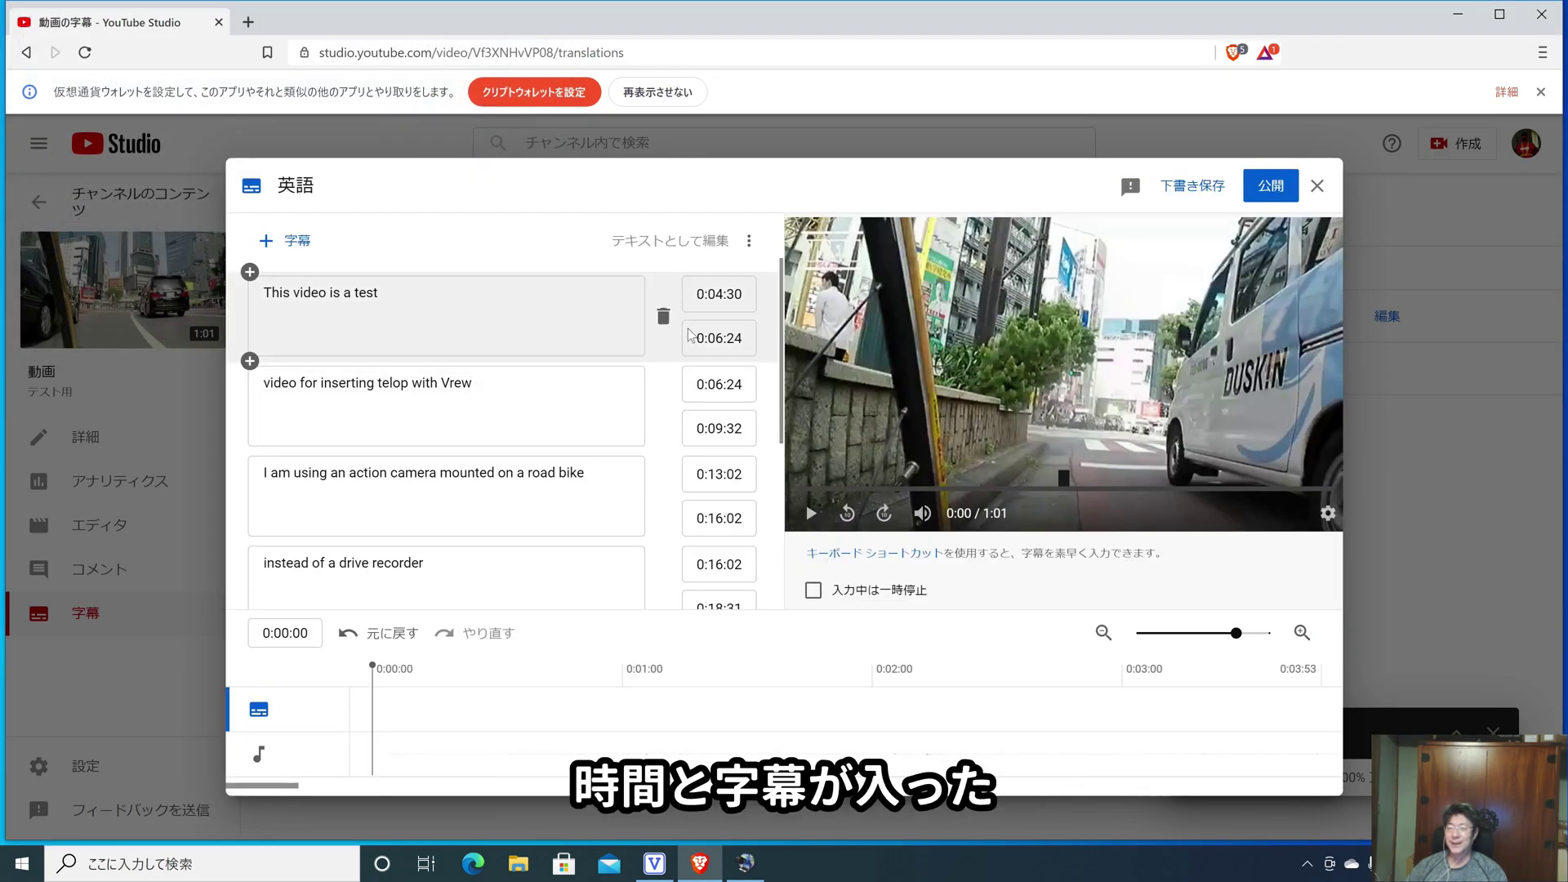
{"action": "scroll", "coordinate": [445, 458], "scroll_direction": "down", "scroll_amount": 4}
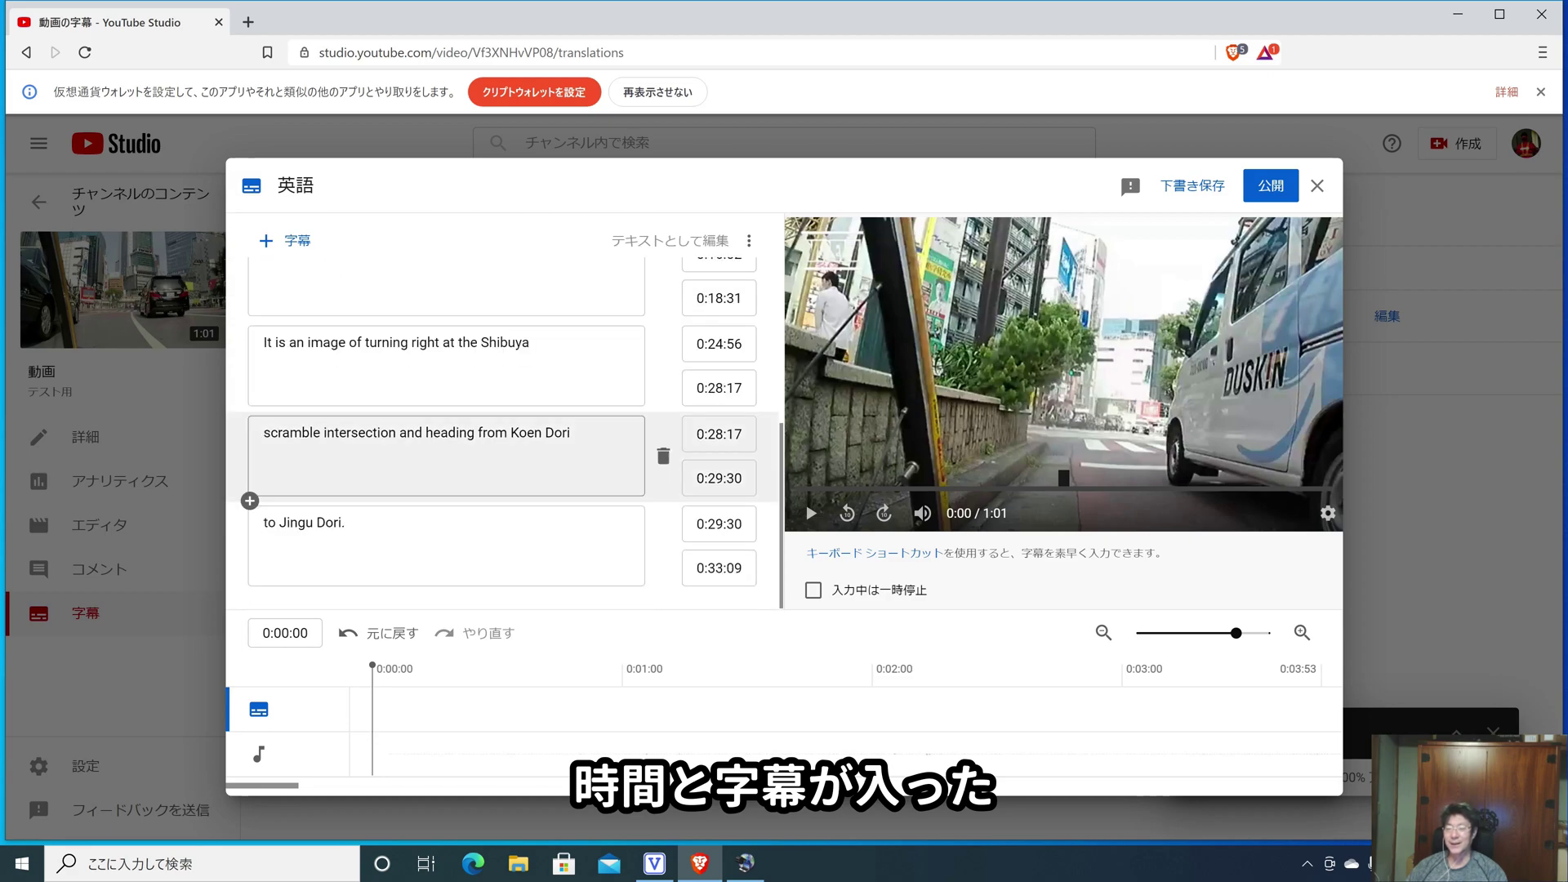
{"action": "left_click", "coordinate": [1272, 188]}
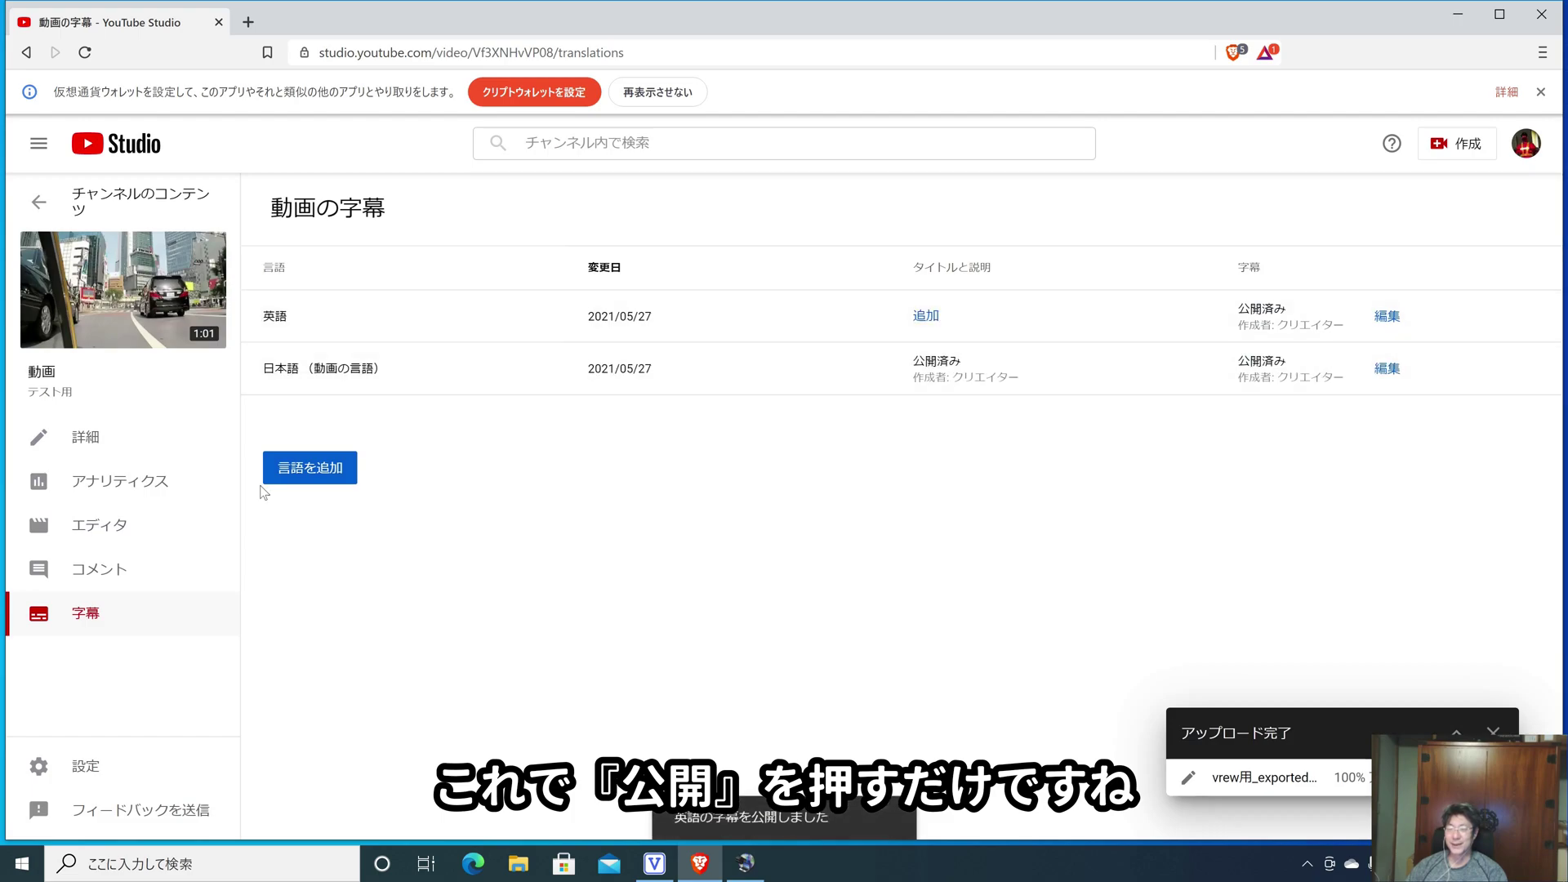
Add 韓国語 as a further subtitle language for the video
{"action": "left_click", "coordinate": [321, 476]}
{"action": "scroll", "coordinate": [623, 493], "scroll_direction": "down", "scroll_amount": 20}
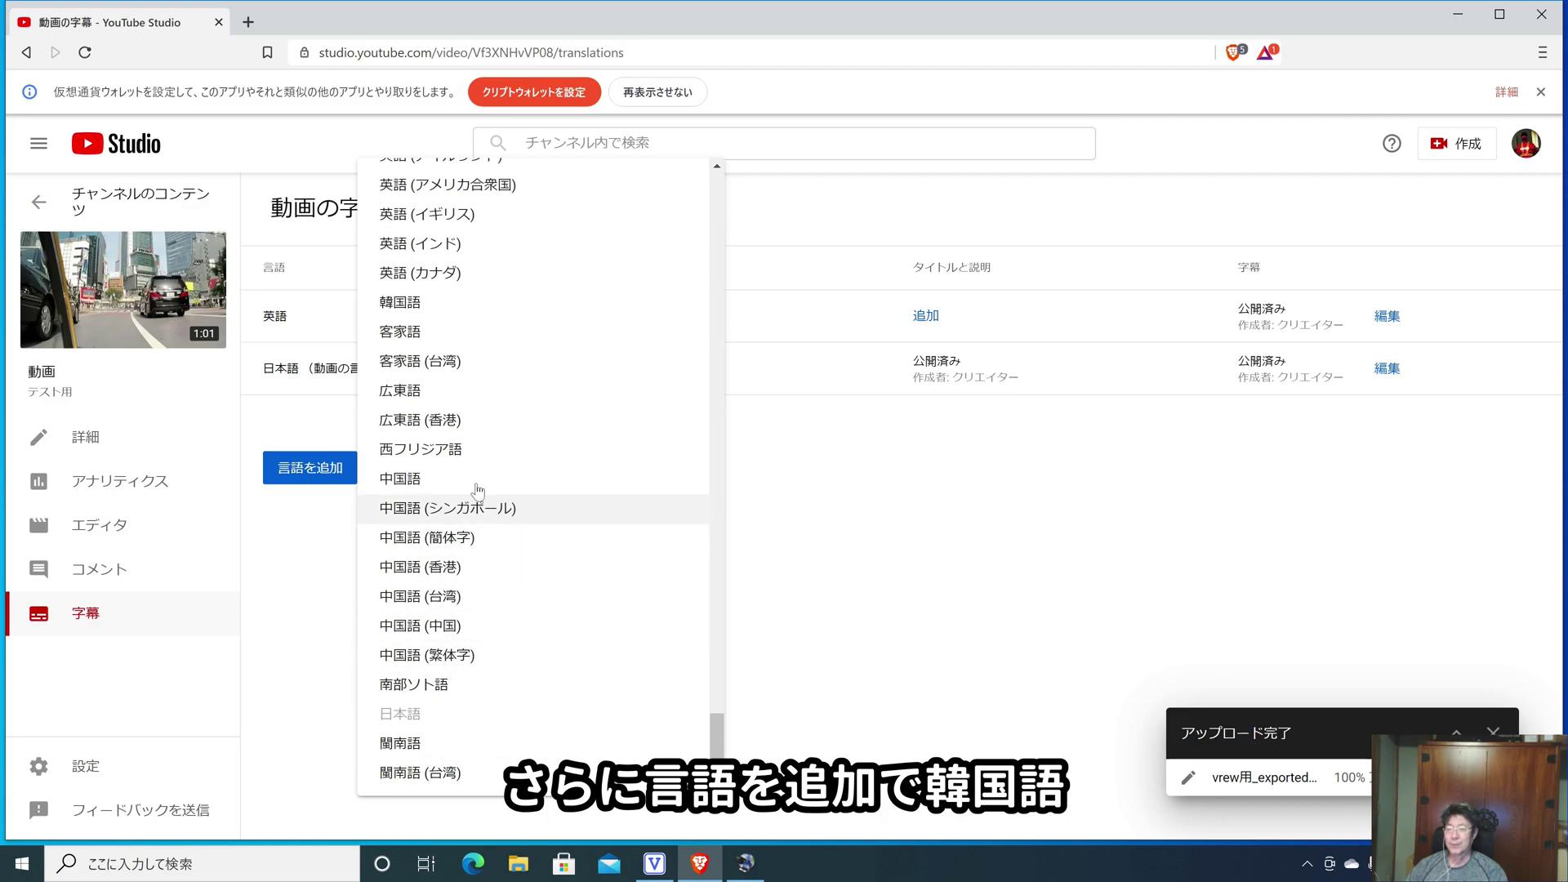
{"action": "left_click", "coordinate": [435, 304]}
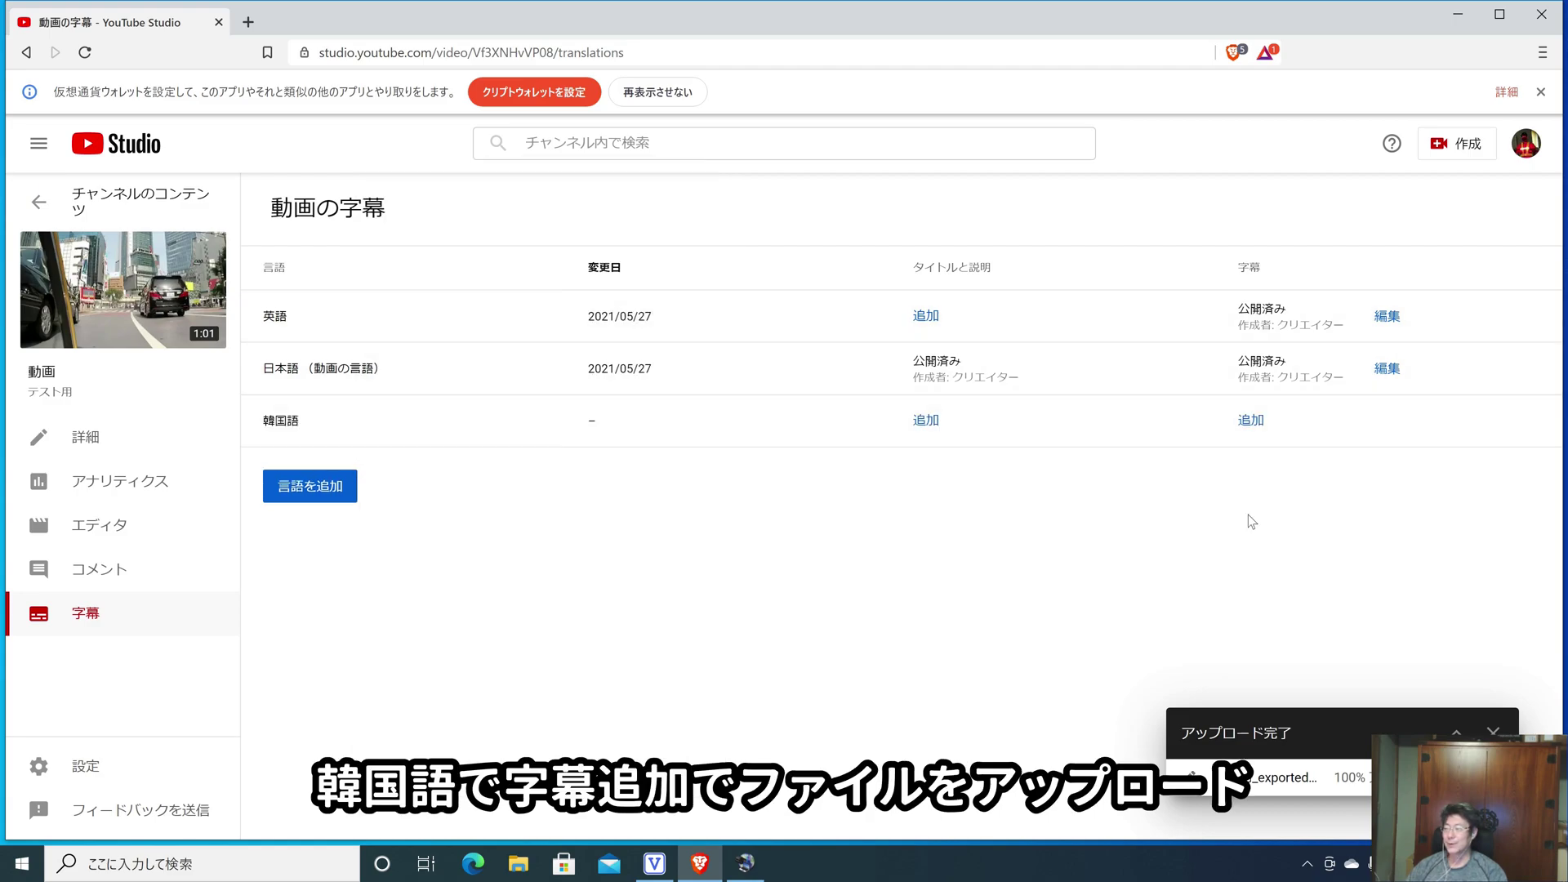
Upload the 韓国語-vrew用 file from the desktop as the Korean subtitles with the タイムコードあり format
{"action": "left_click", "coordinate": [1259, 427]}
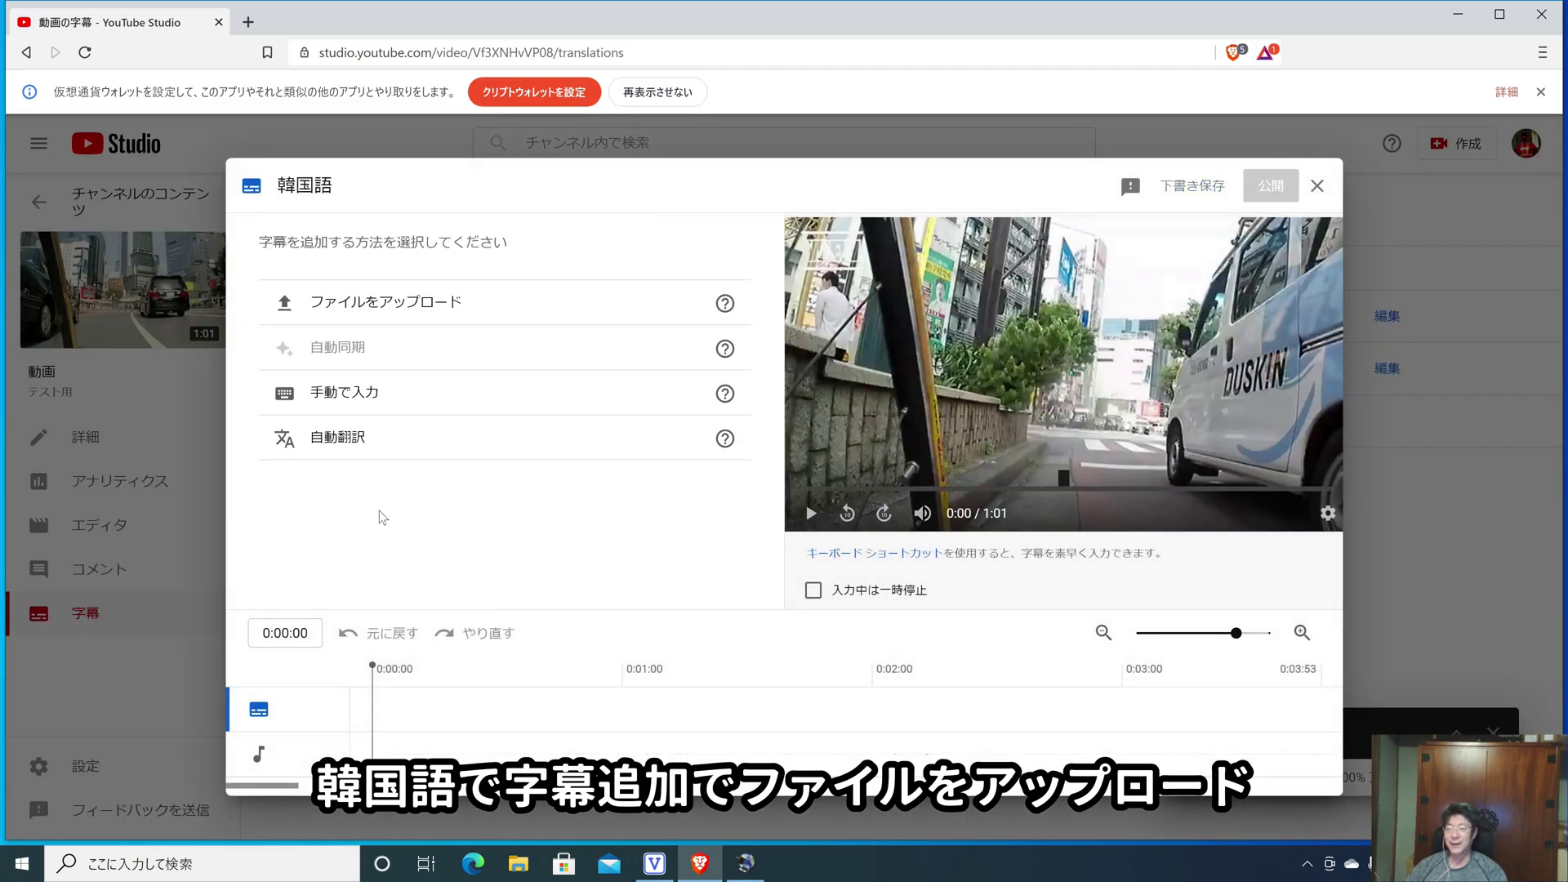
{"action": "left_click", "coordinate": [353, 303]}
{"action": "left_click", "coordinate": [925, 571]}
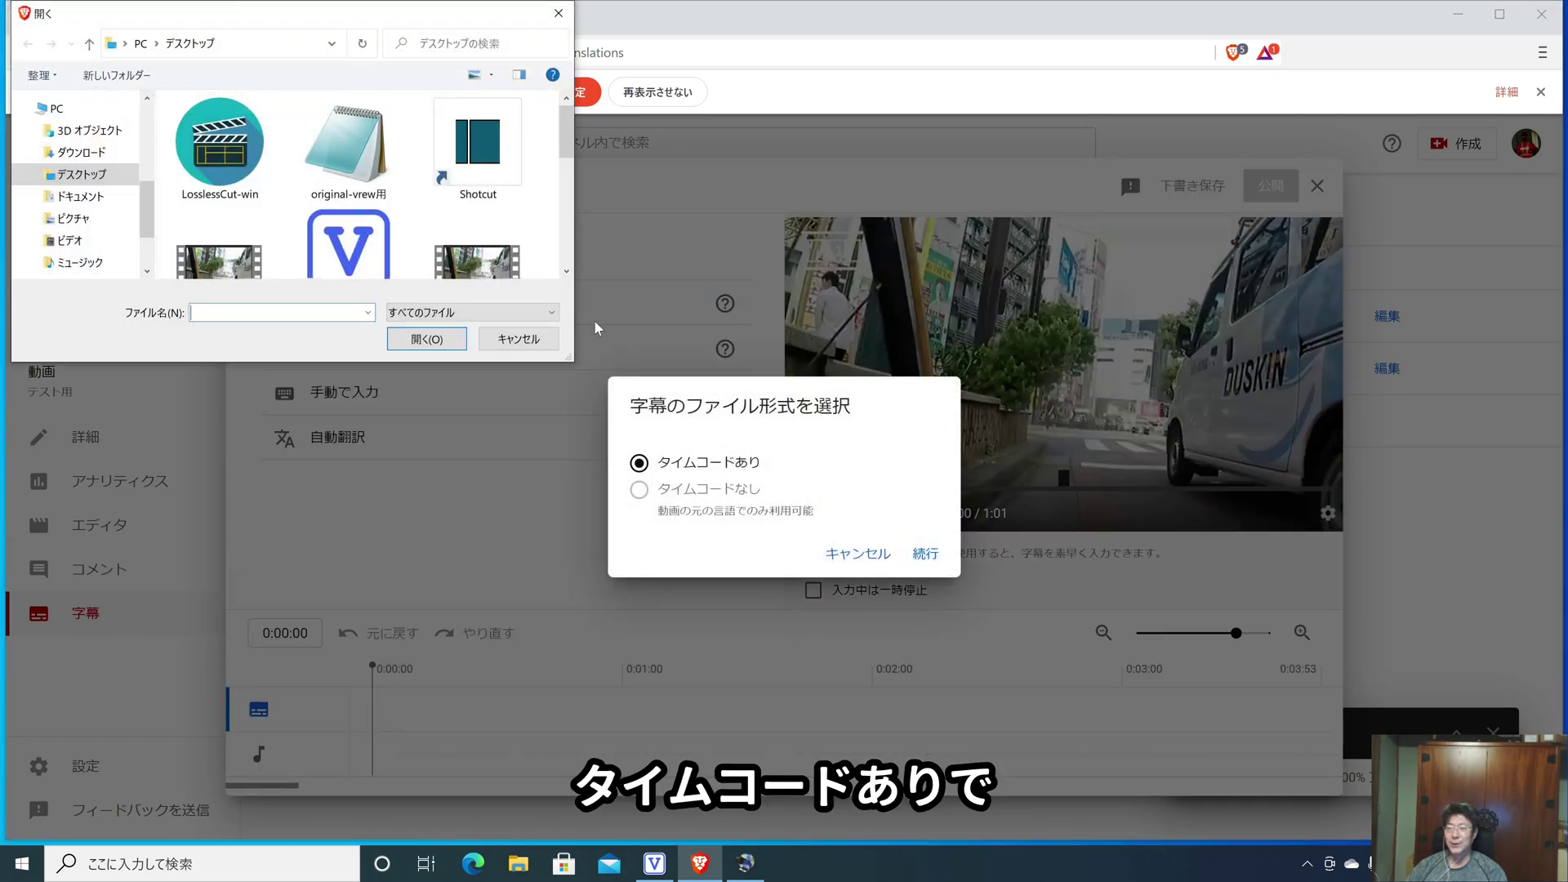
{"action": "scroll", "coordinate": [578, 262], "scroll_direction": "down", "scroll_amount": 3}
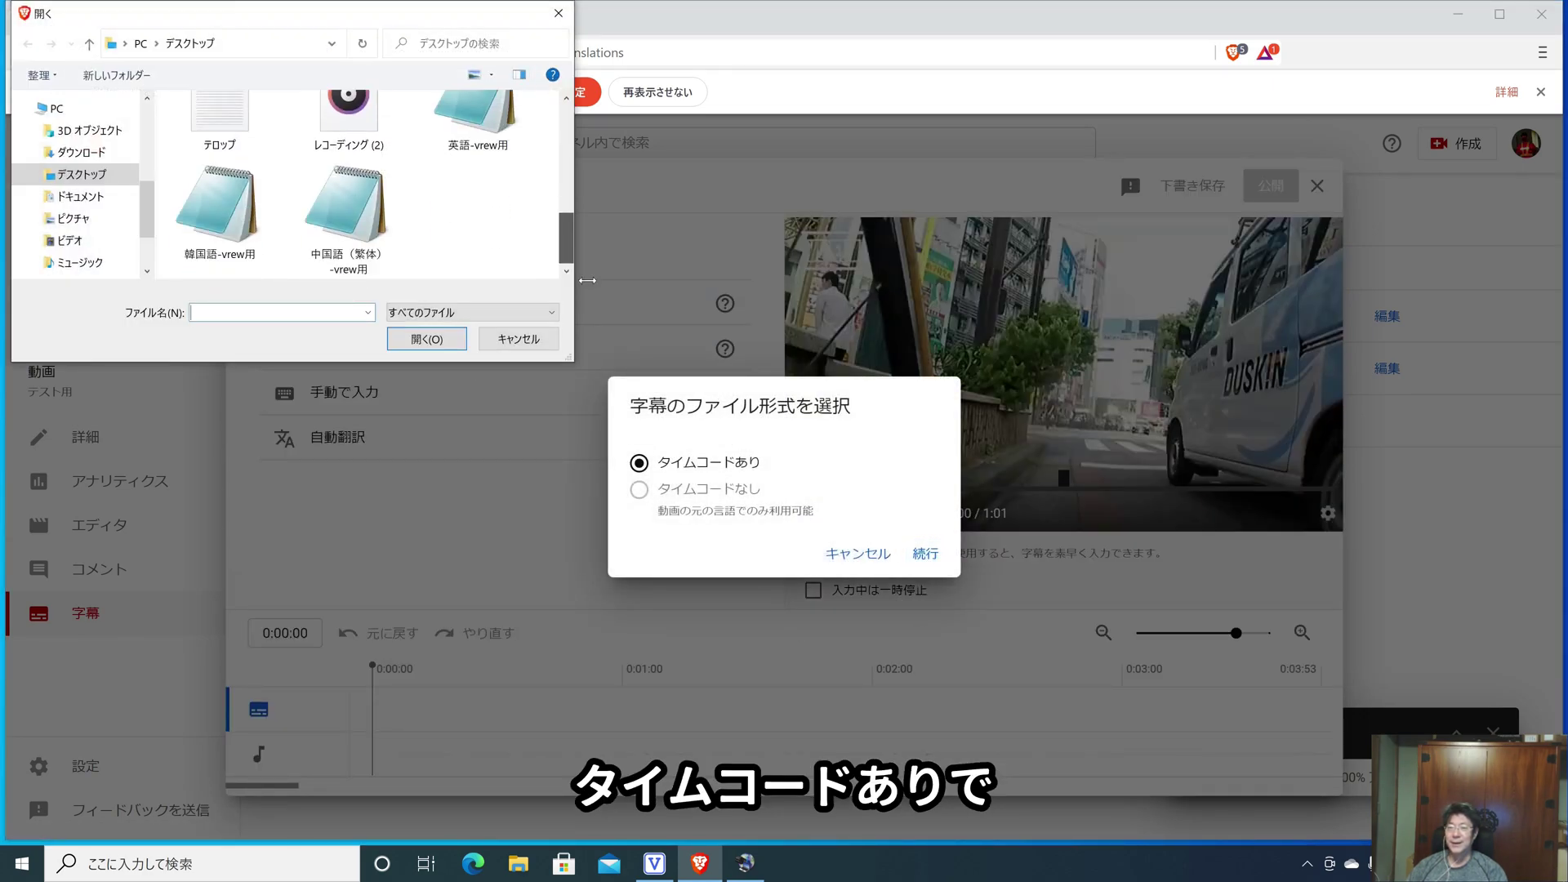
{"action": "double_click", "coordinate": [214, 224]}
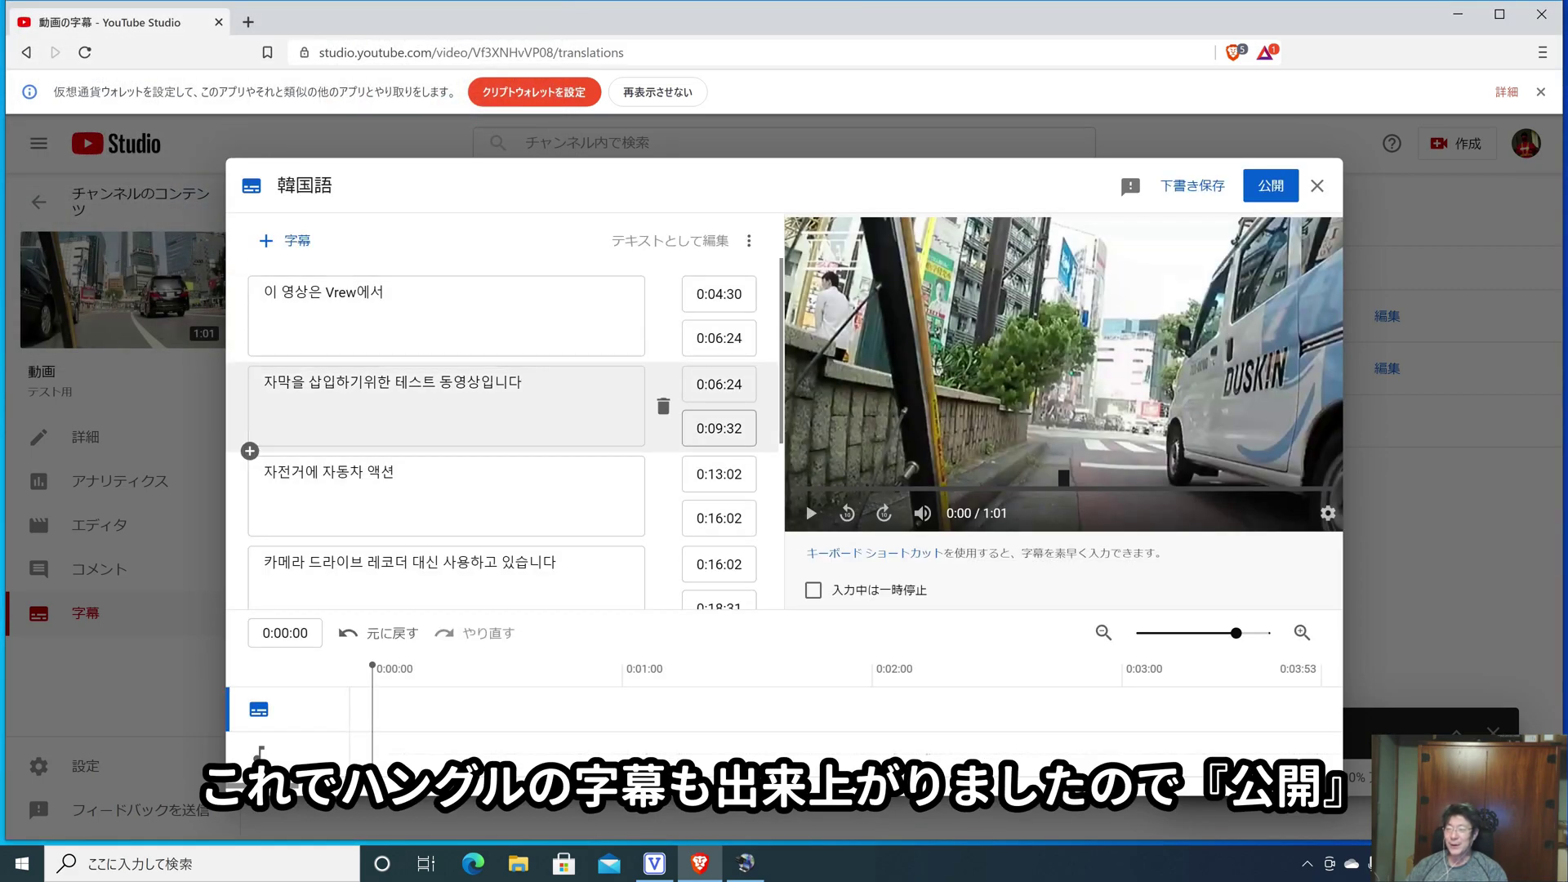
Publish the Korean subtitles and add 中国語 (台湾) as a further subtitle language for the video
{"action": "scroll", "coordinate": [572, 490], "scroll_direction": "down", "scroll_amount": 3}
{"action": "left_click", "coordinate": [1284, 195]}
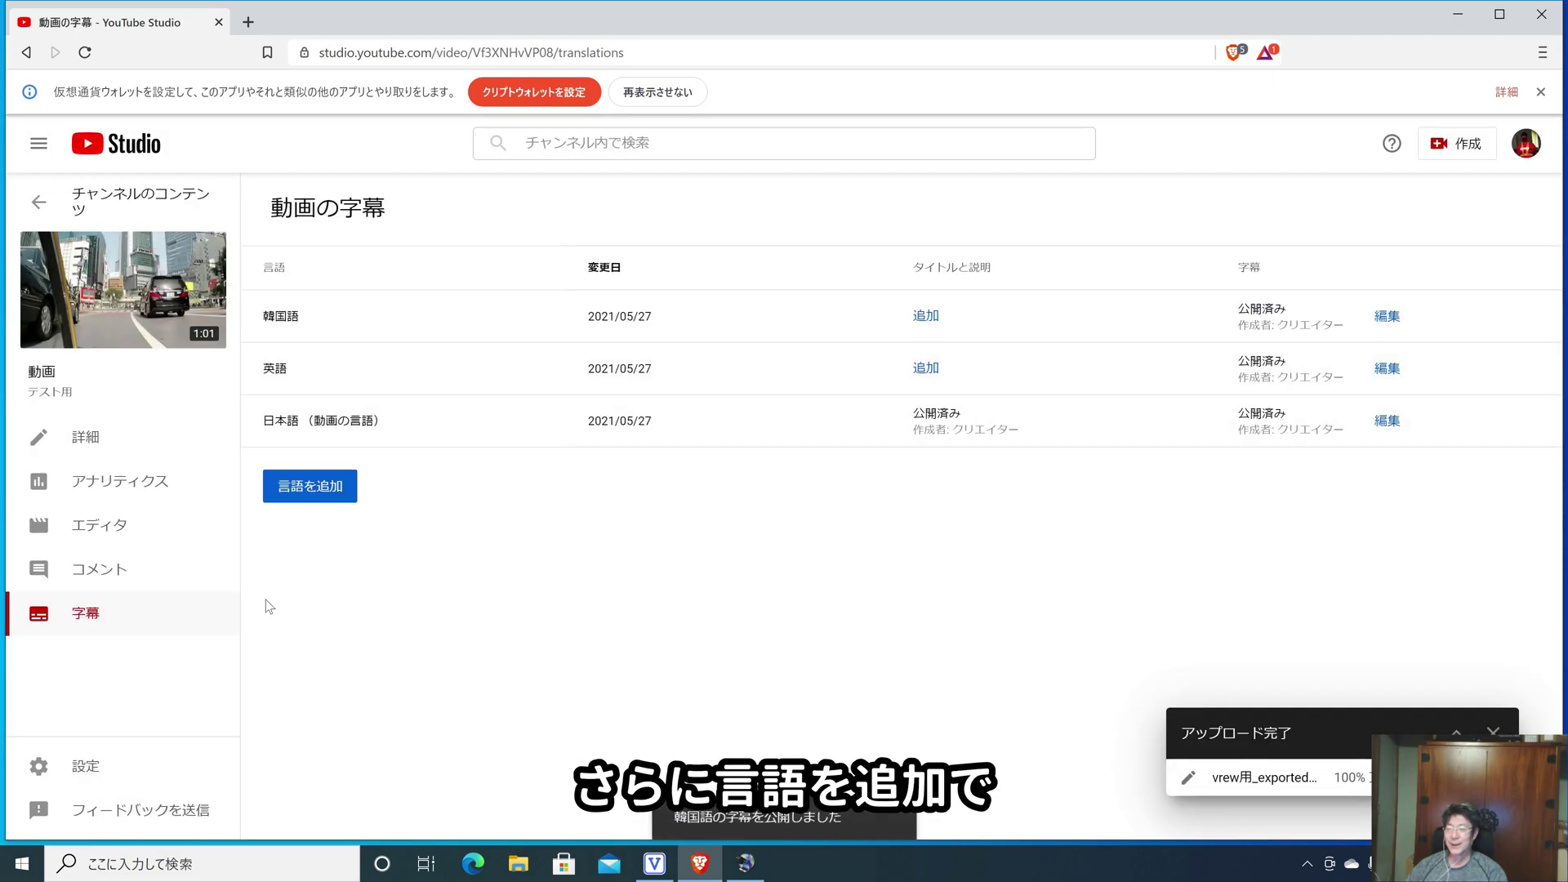
{"action": "left_click", "coordinate": [327, 488]}
{"action": "scroll", "coordinate": [588, 555], "scroll_direction": "down", "scroll_amount": 4}
{"action": "scroll", "coordinate": [616, 526], "scroll_direction": "down", "scroll_amount": 20}
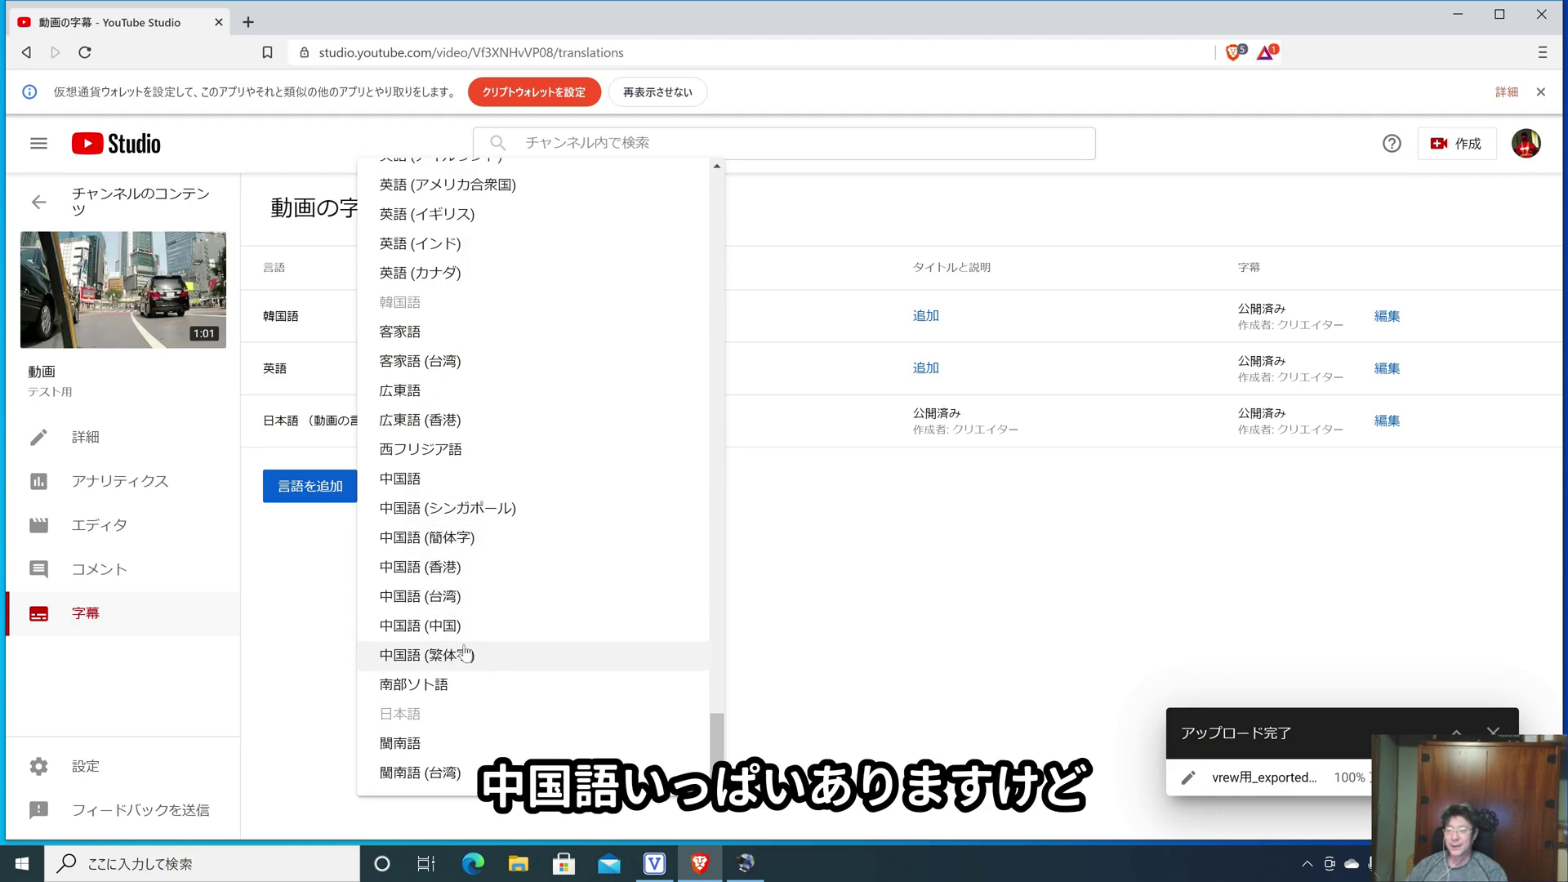
{"action": "left_click", "coordinate": [441, 598]}
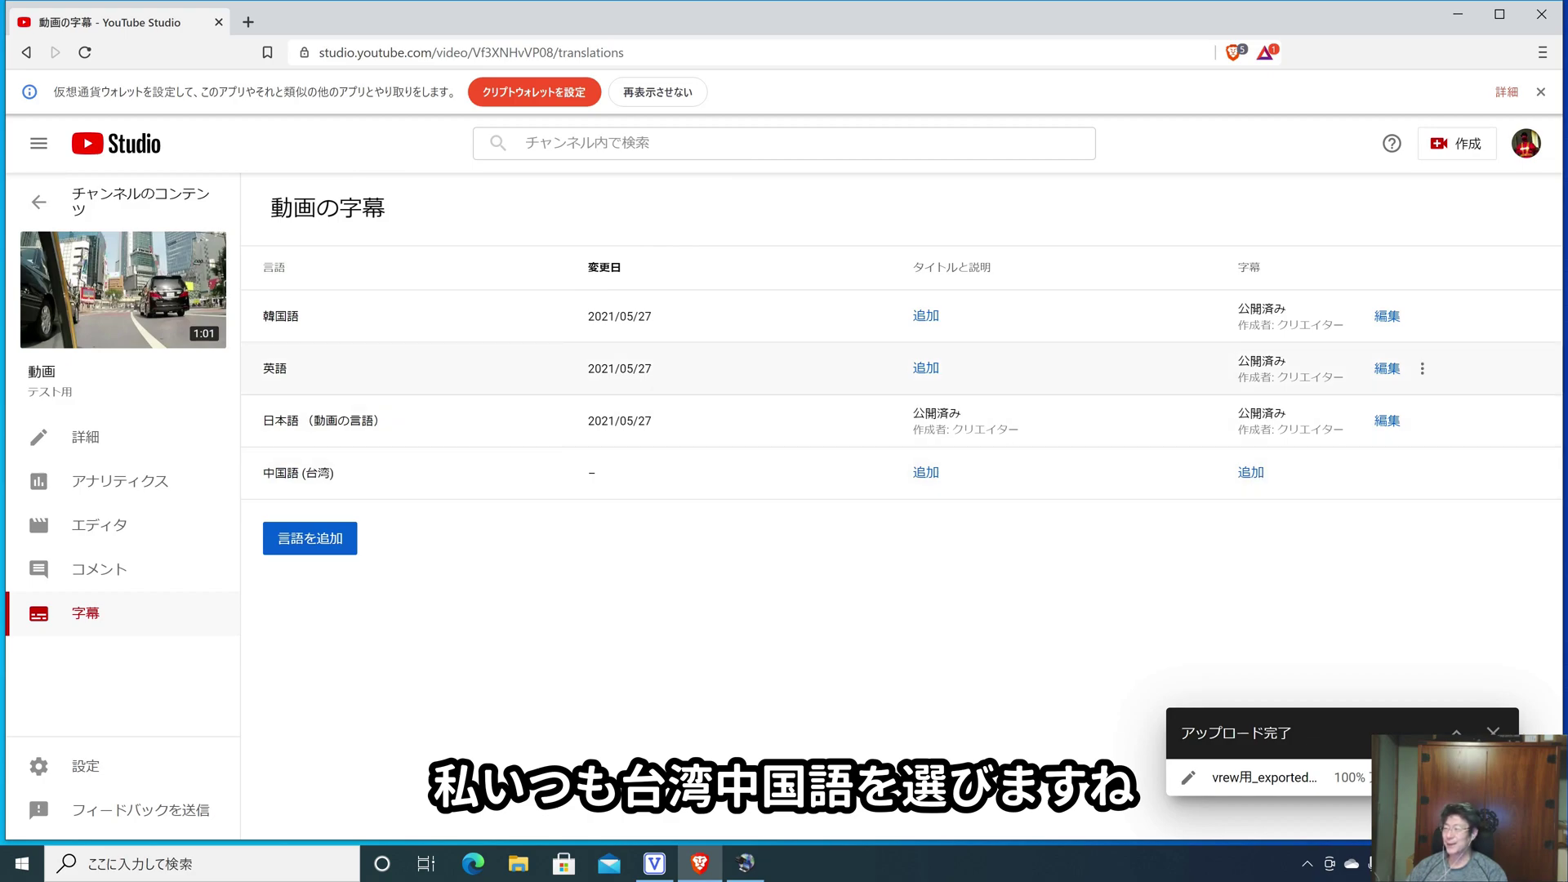
Upload the 中国語（繁体）-vrew用 file as the 中国語 (台湾) subtitles with タイムコードあり and publish them
{"action": "left_click", "coordinate": [1251, 474]}
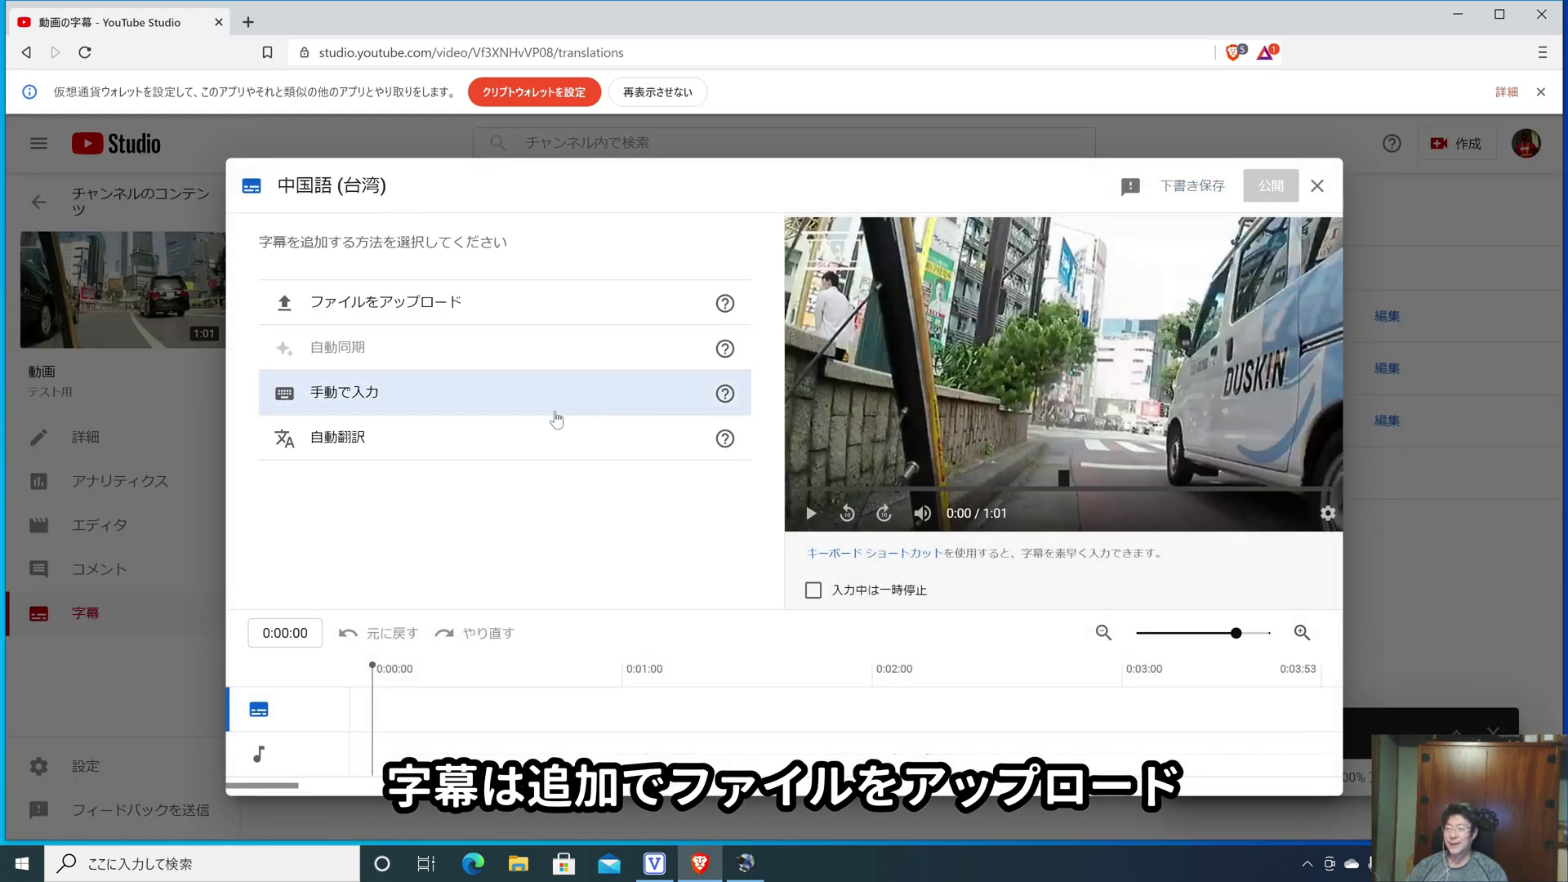
{"action": "left_click", "coordinate": [440, 304]}
{"action": "left_click", "coordinate": [924, 555]}
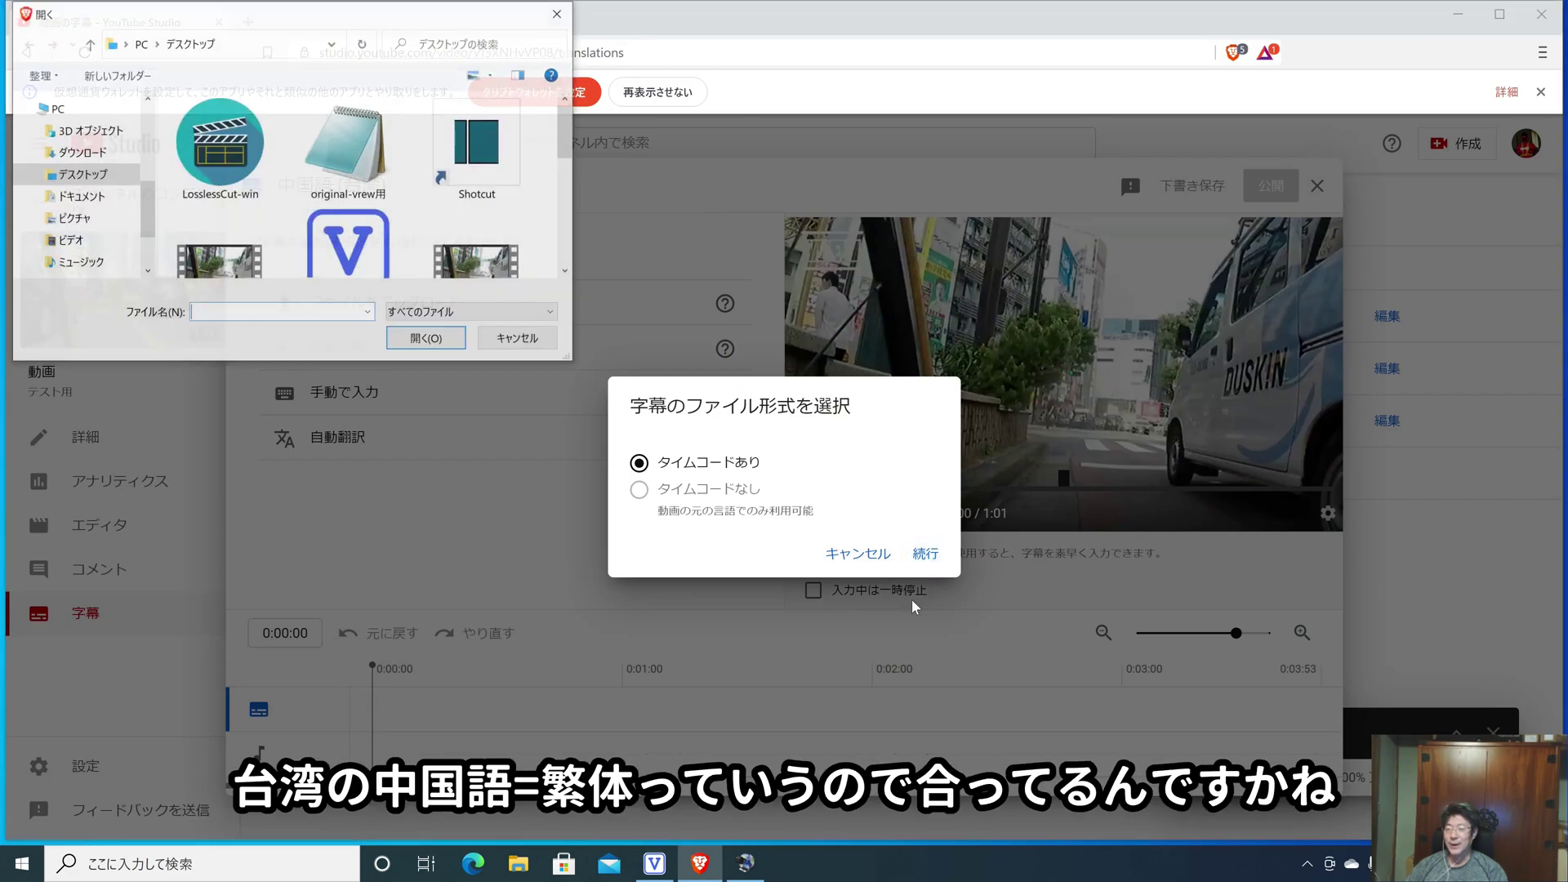
{"action": "left_click_drag", "start_coordinate": [566, 143], "coordinate": [582, 253]}
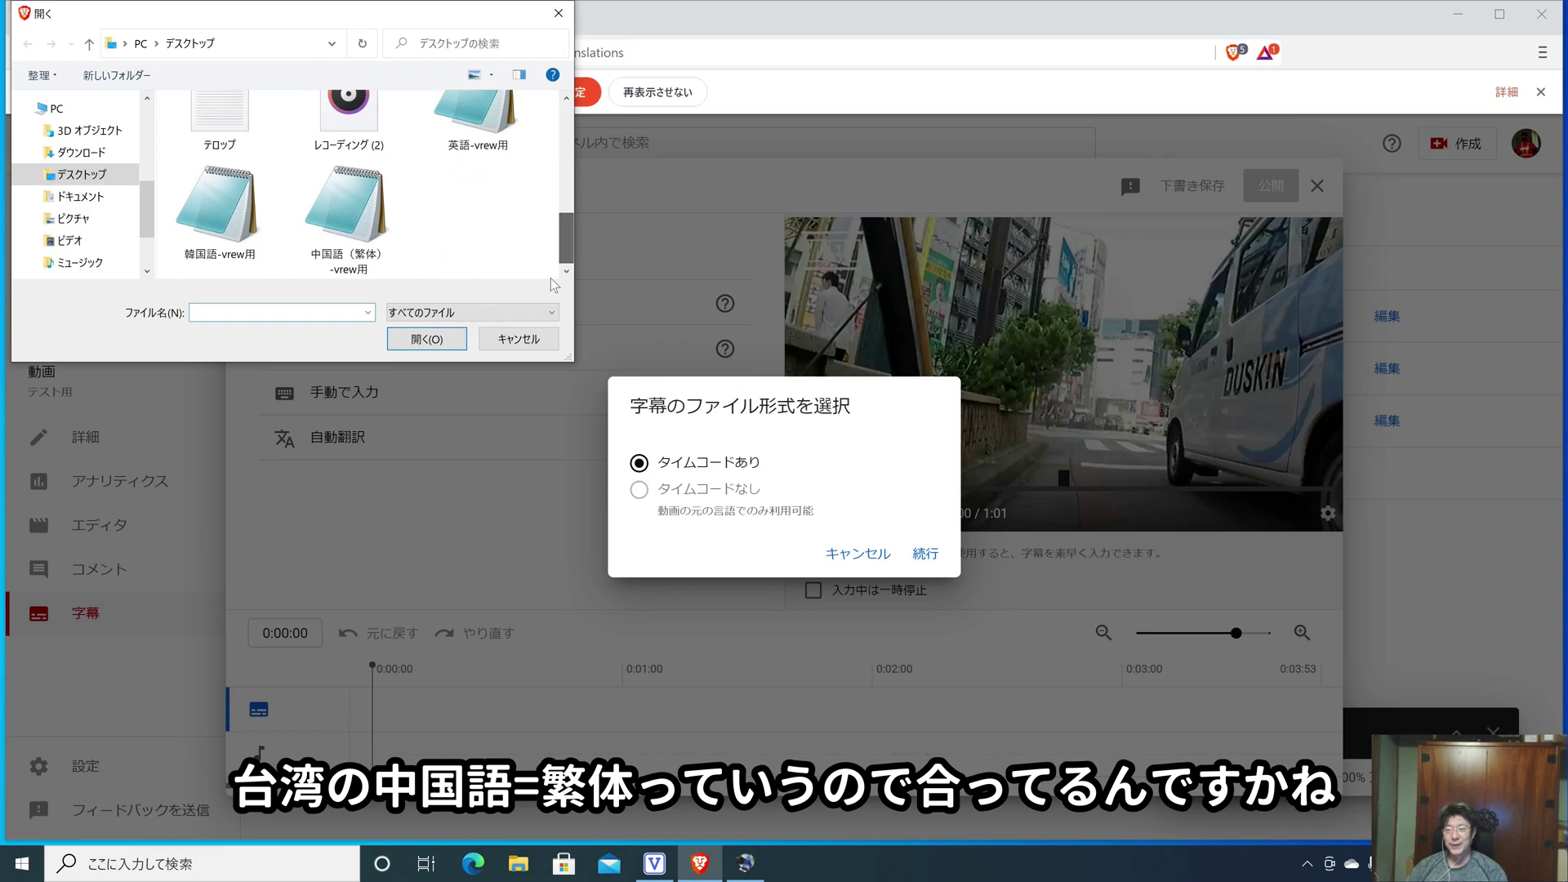
{"action": "double_click", "coordinate": [357, 234]}
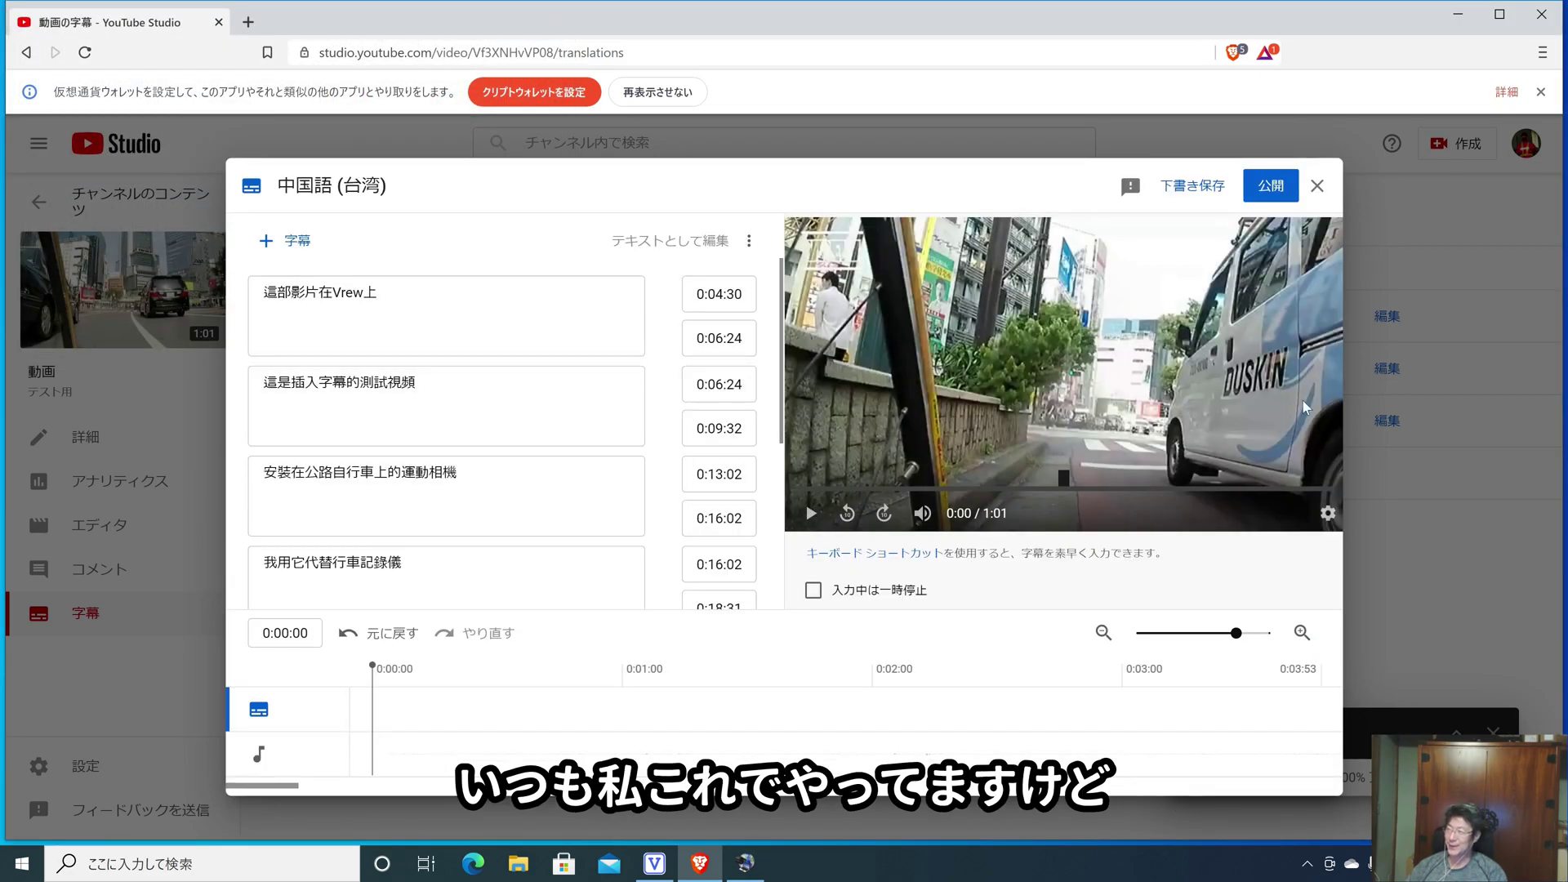
{"action": "left_click", "coordinate": [1281, 189]}
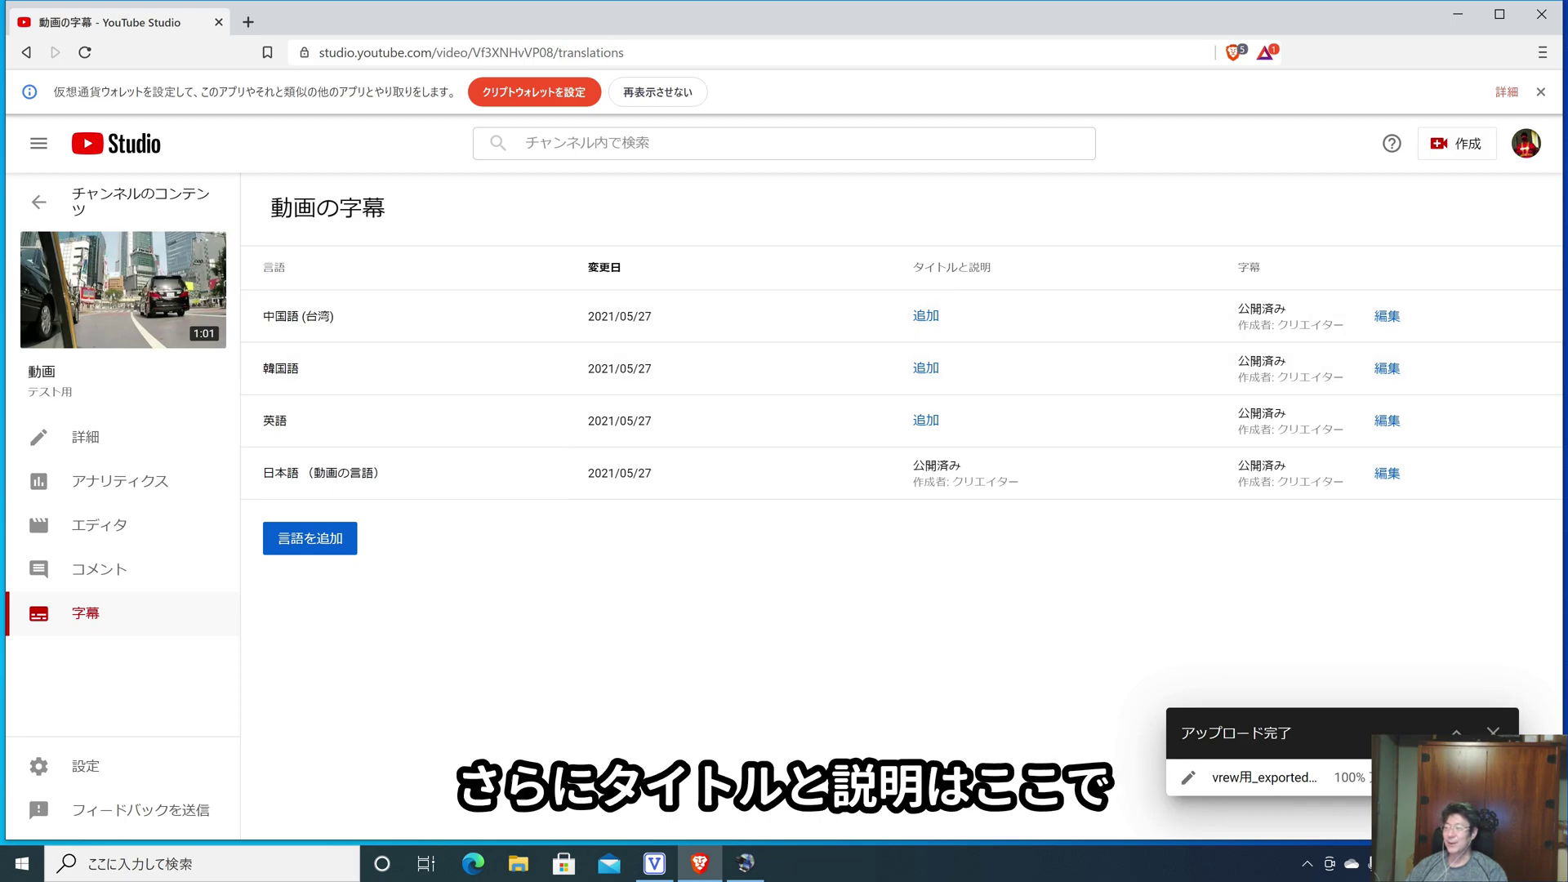
Examine the title and description translation fields for 中国語 (台湾) and close the form without entering anything
{"action": "left_click", "coordinate": [926, 315]}
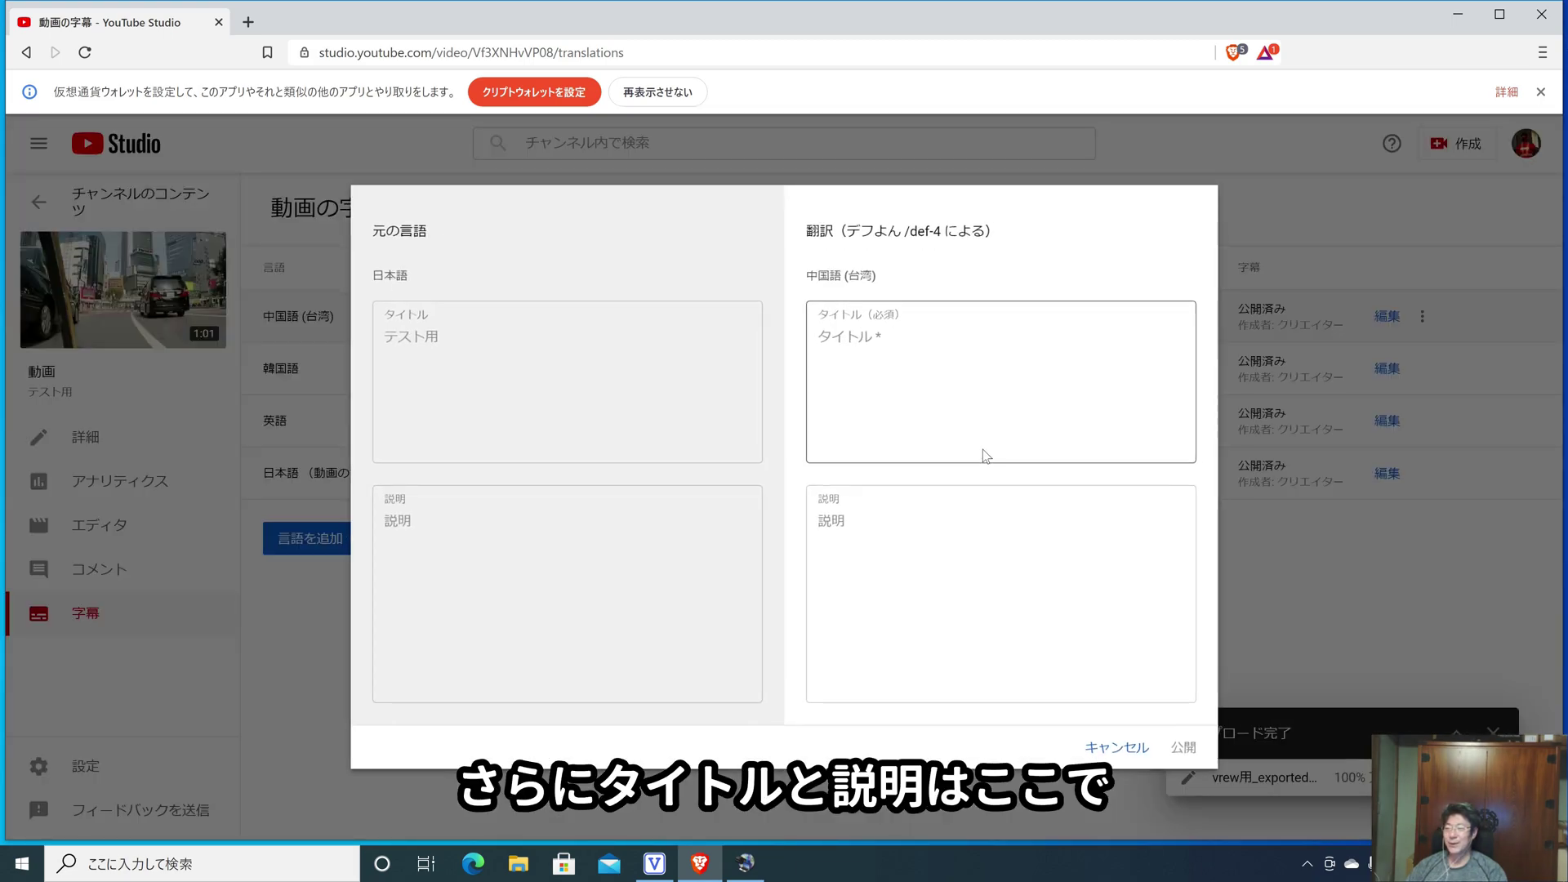
{"action": "left_click", "coordinate": [849, 335]}
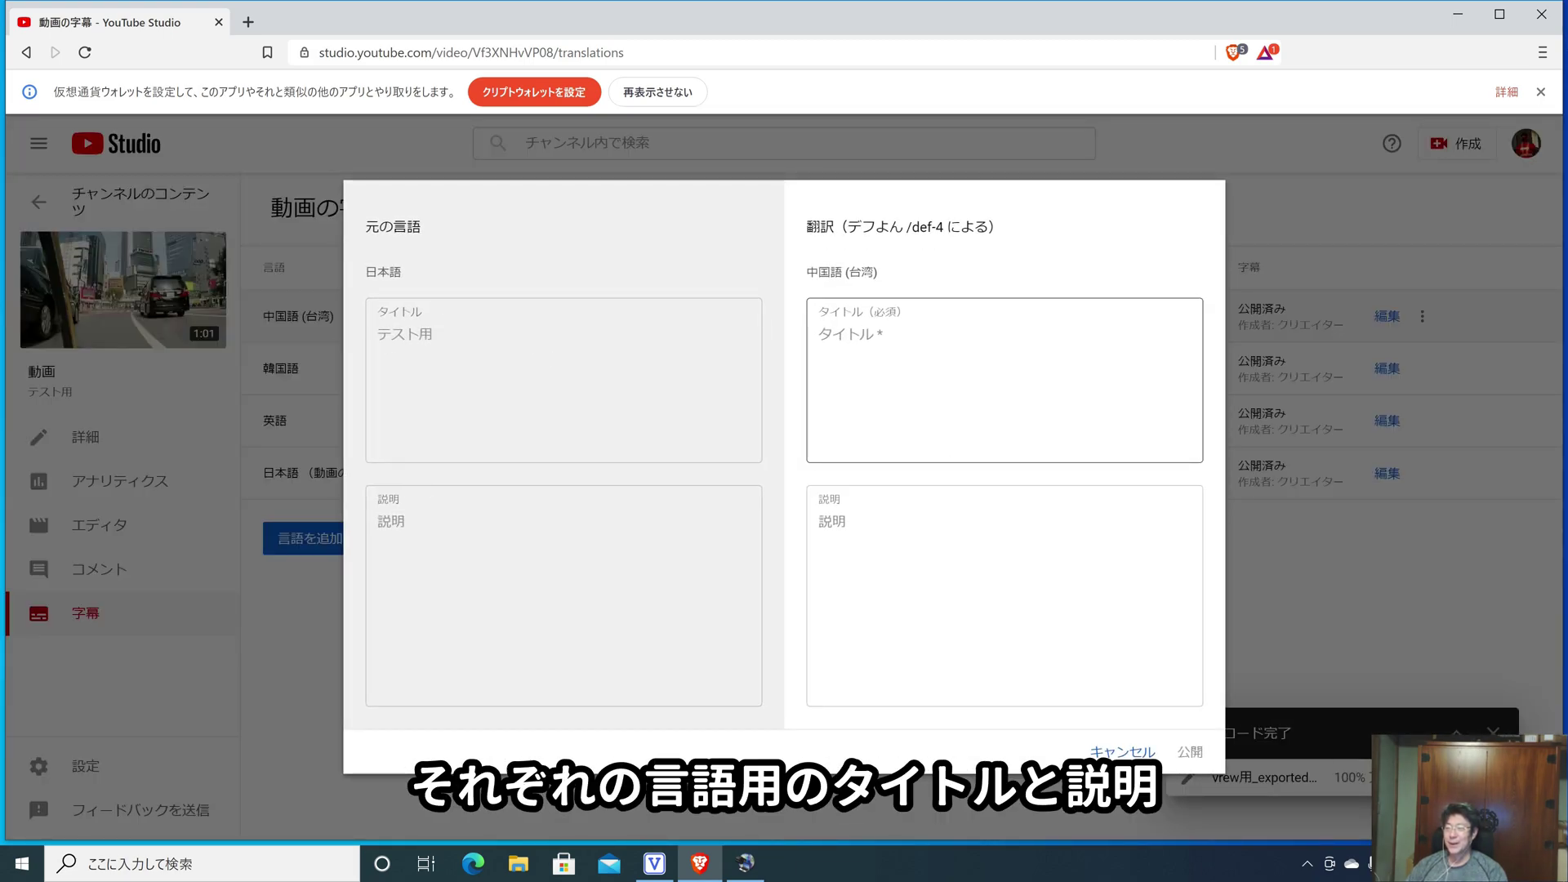
{"action": "left_click", "coordinate": [833, 521]}
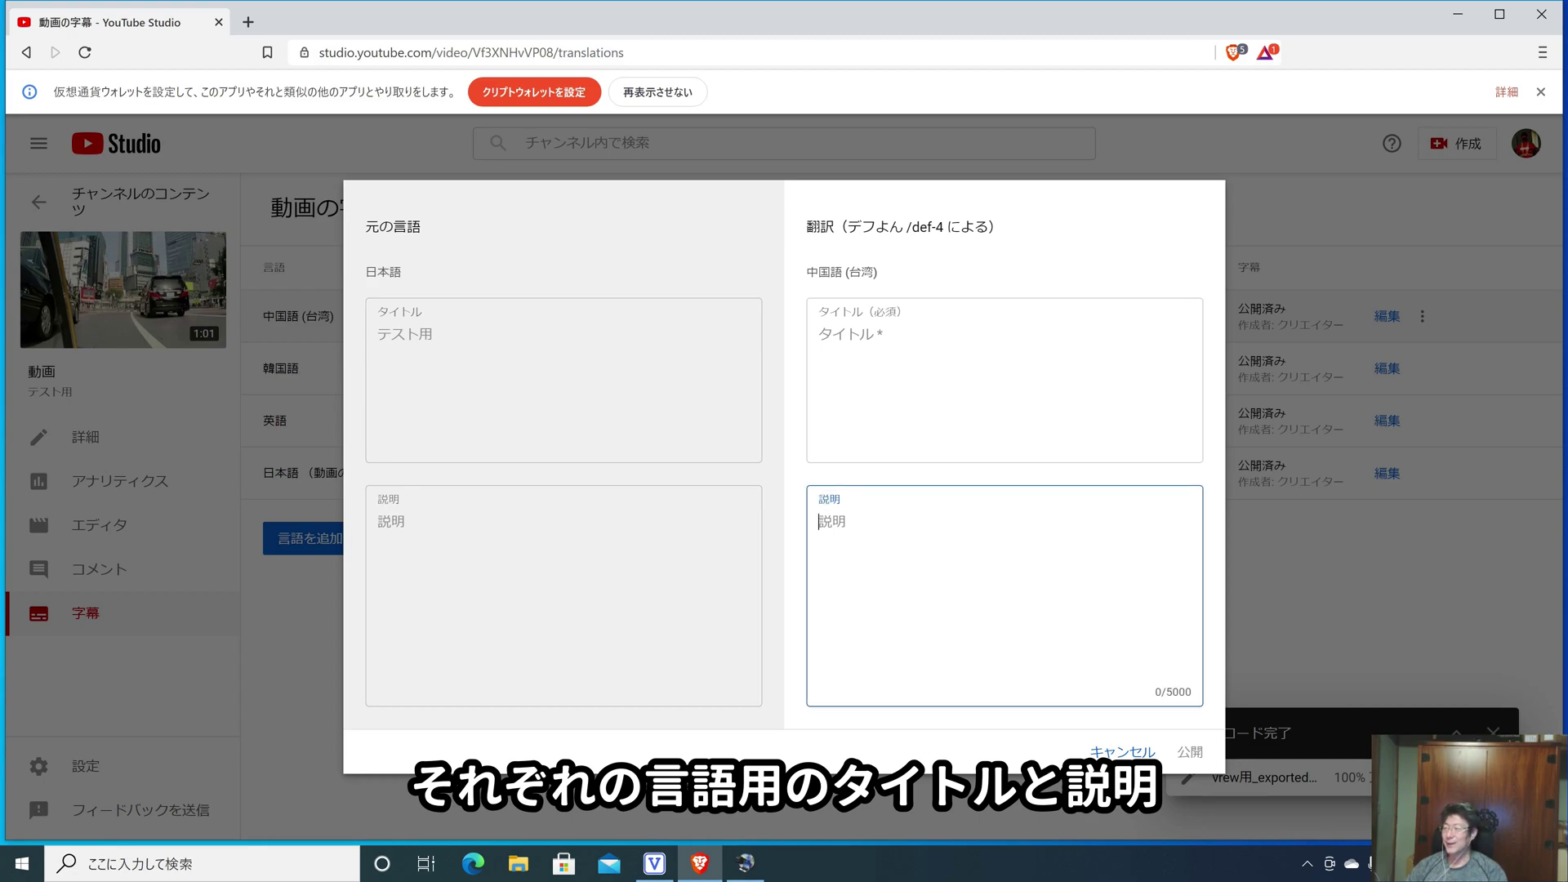
{"action": "left_click", "coordinate": [1130, 758]}
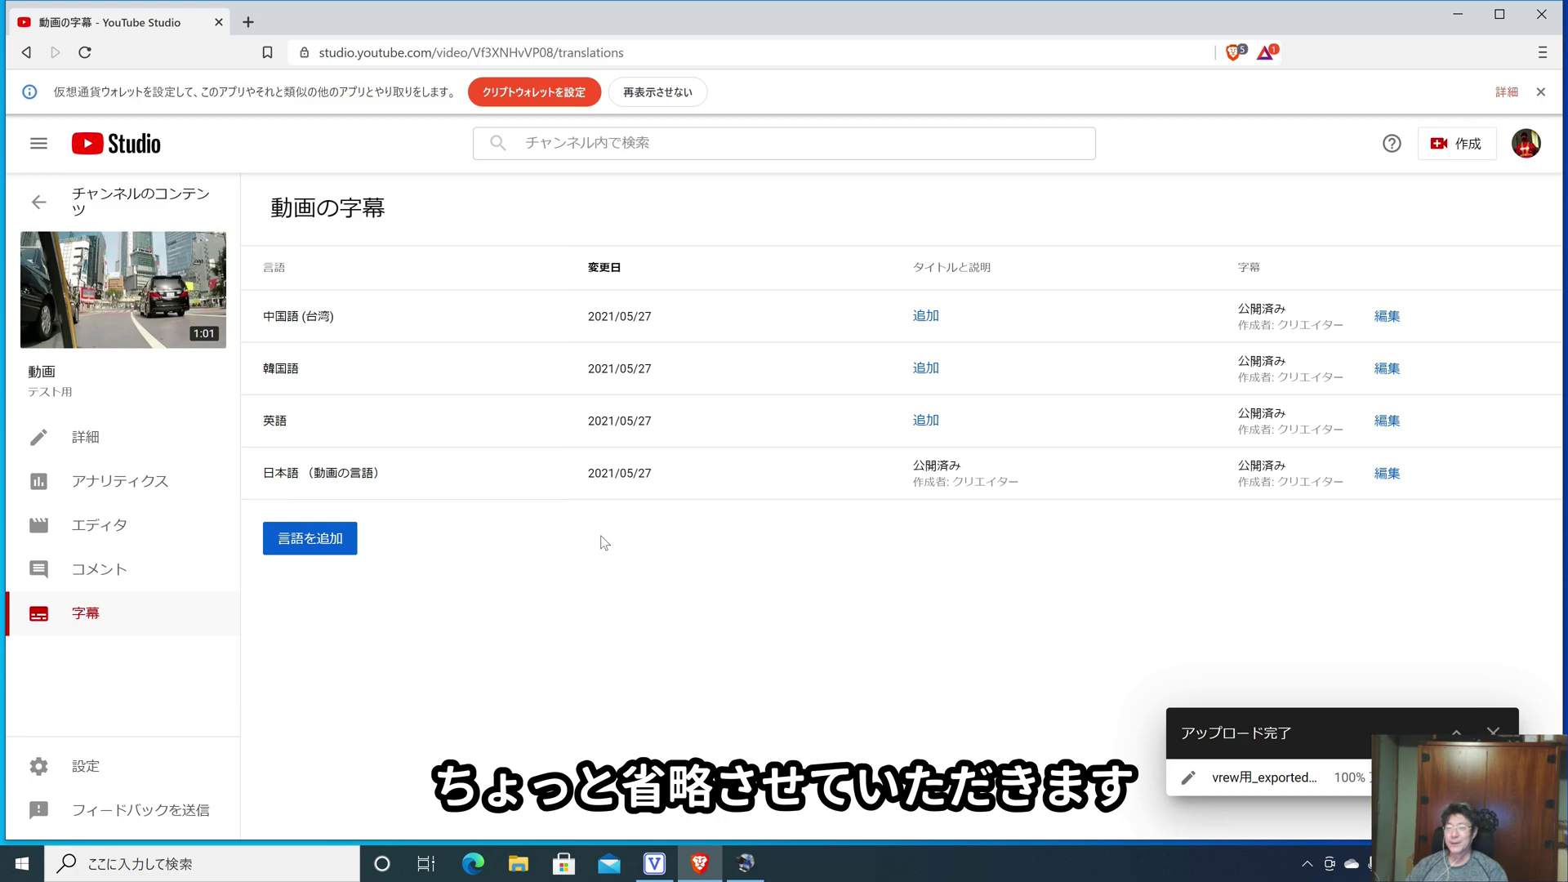
Return from the video's subtitles to the channel's content list
{"action": "left_click", "coordinate": [54, 215]}
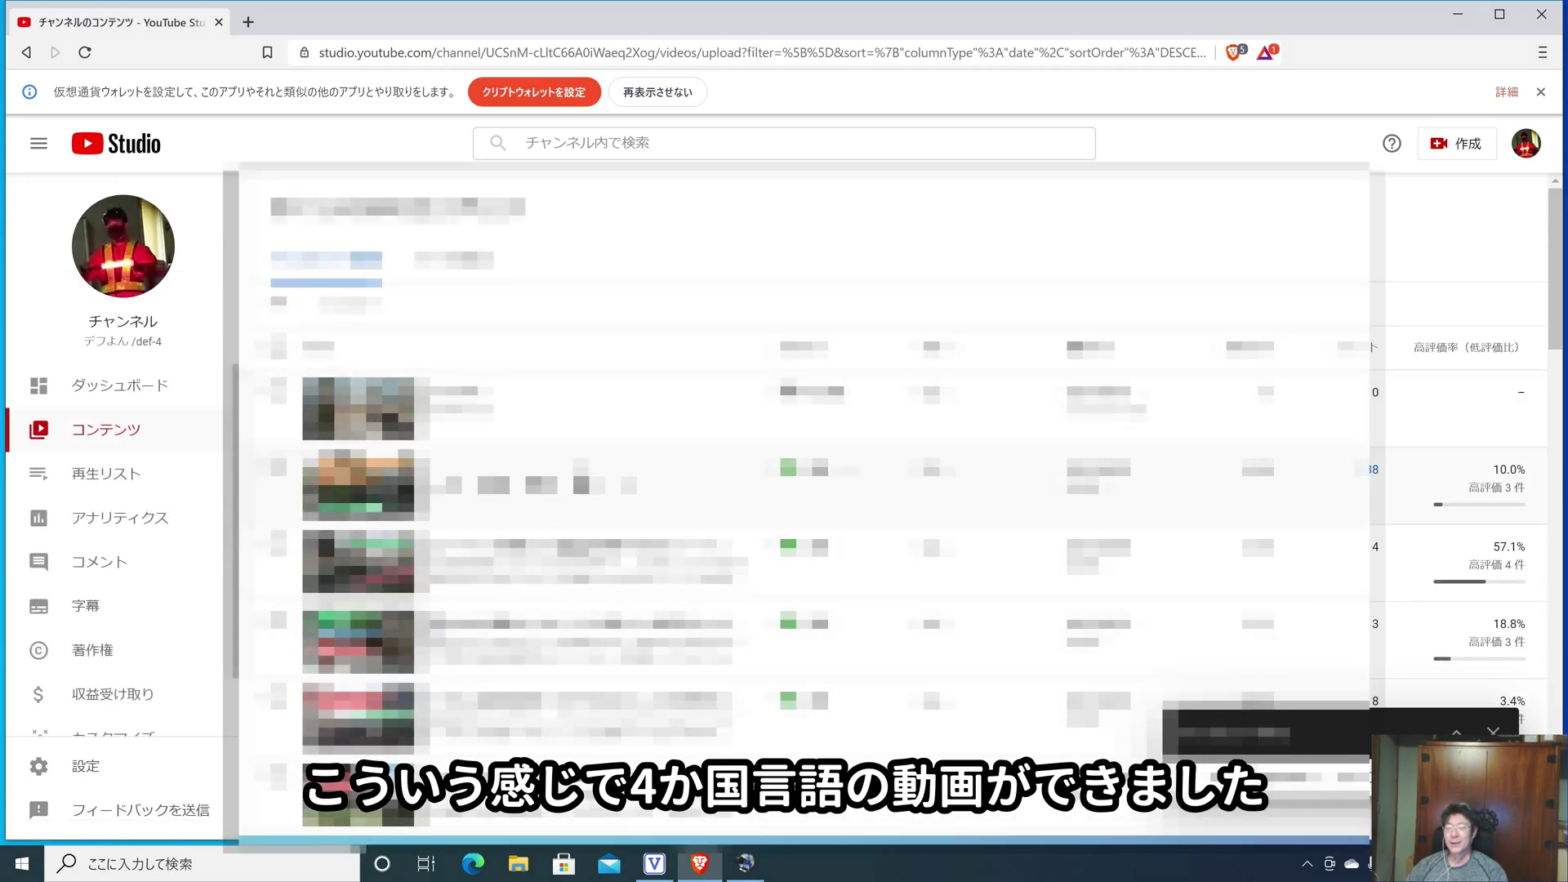